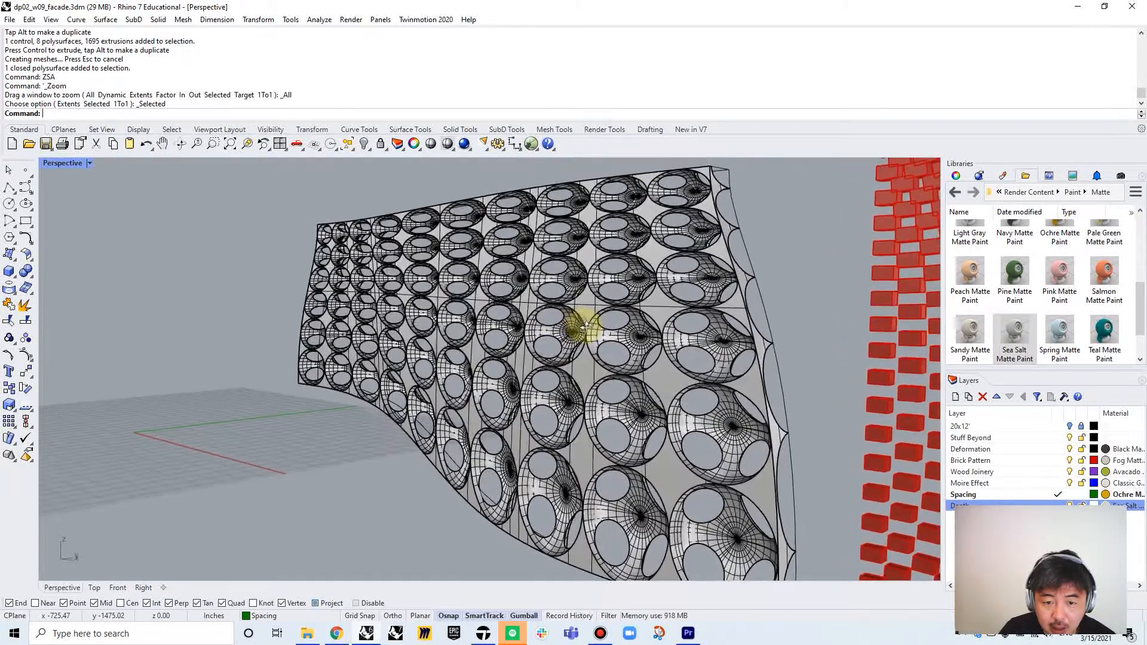
- Review the full row of facade studies, from the deformed perforated panel to the white slatted one
right_click_drag(417, 312, 328, 307)
scroll(508, 307, "down", 3)
scroll(330, 304, "down", 2)
right_click_drag(230, 306, 691, 322)
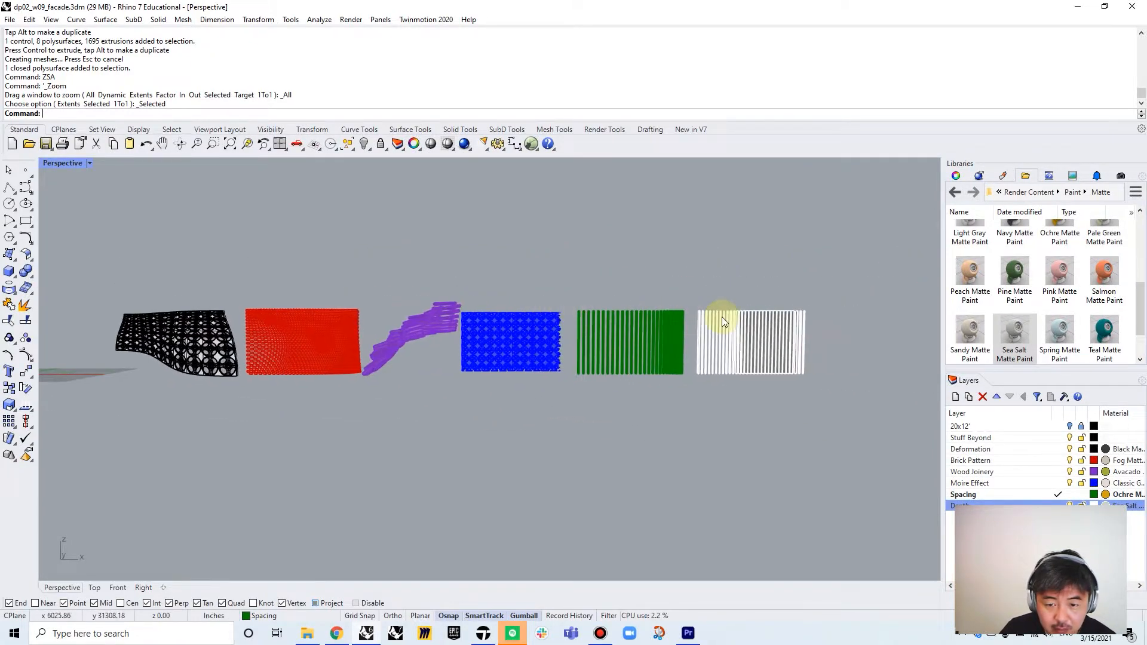
left_click_drag(460, 356, 243, 397)
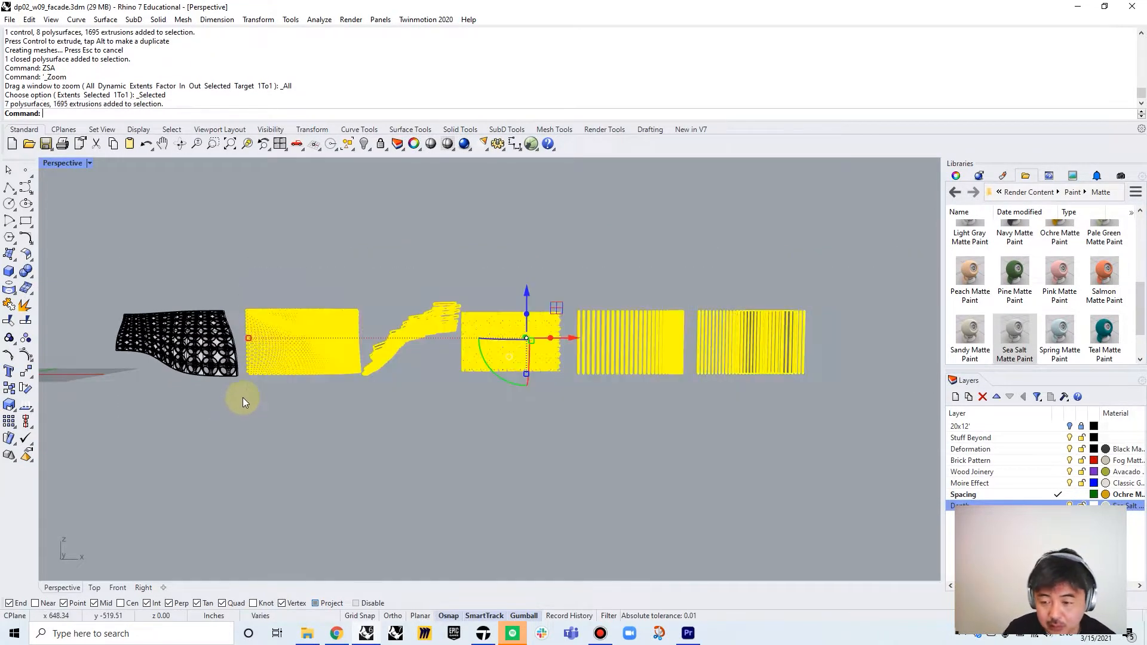
key("Escape")
key("Escape")
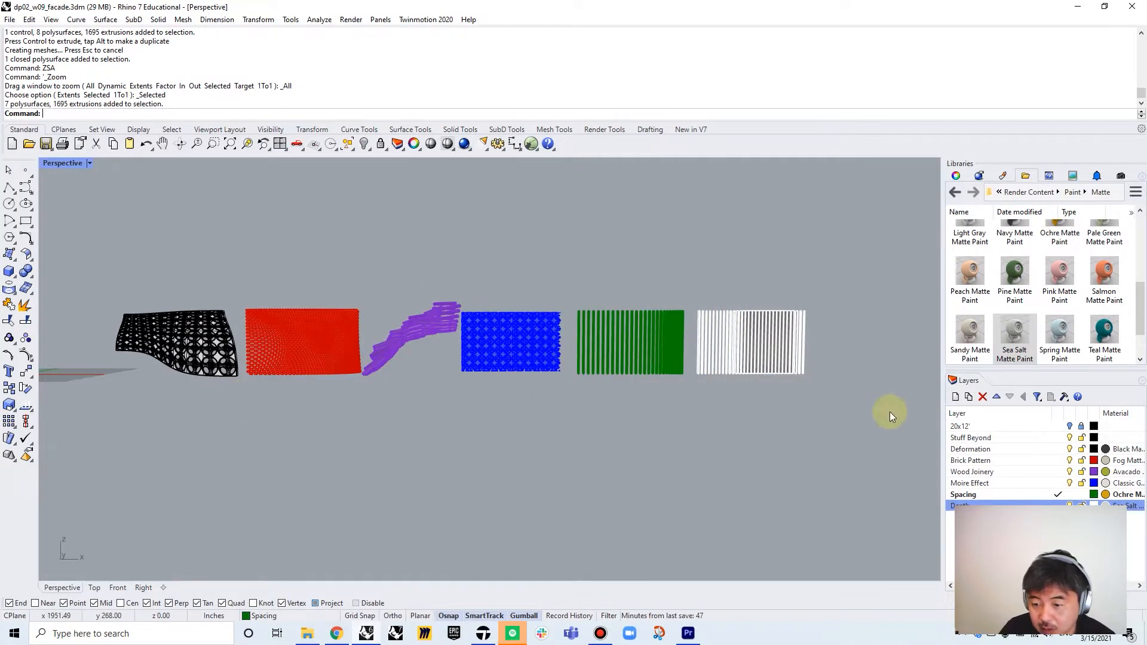
- Make Deformation the current layer and turn off the Brick Pattern, Wood Joinery, Moire Effect, Spacing and Depth layers
left_click(1069, 449)
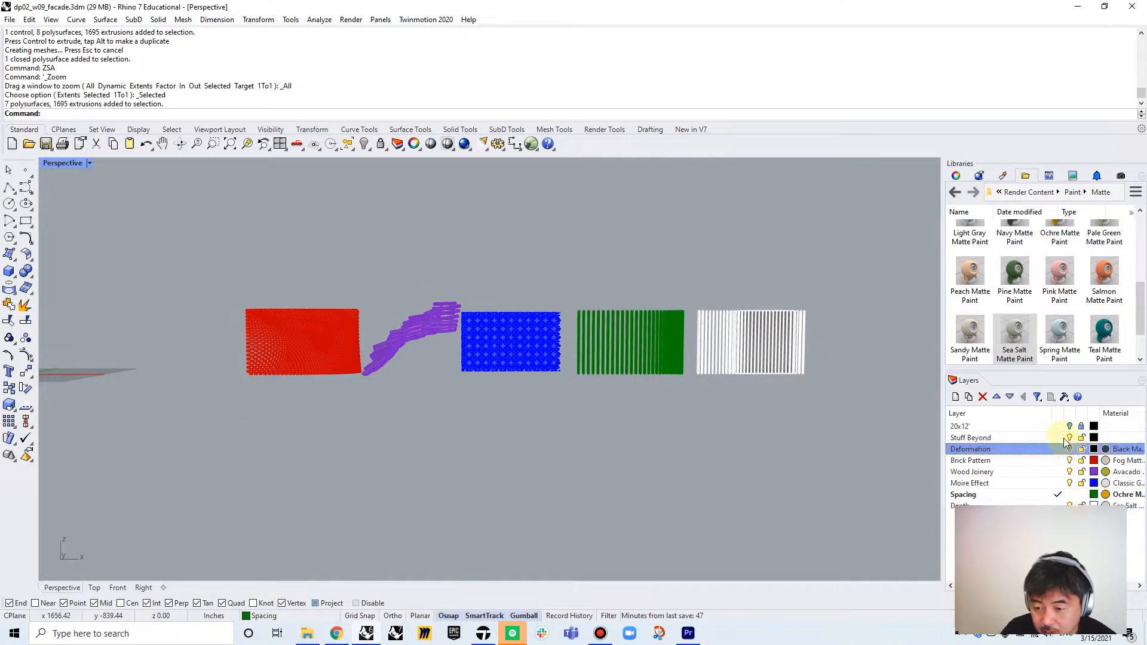
left_click(1060, 450)
left_click_drag(1069, 460, 1069, 506)
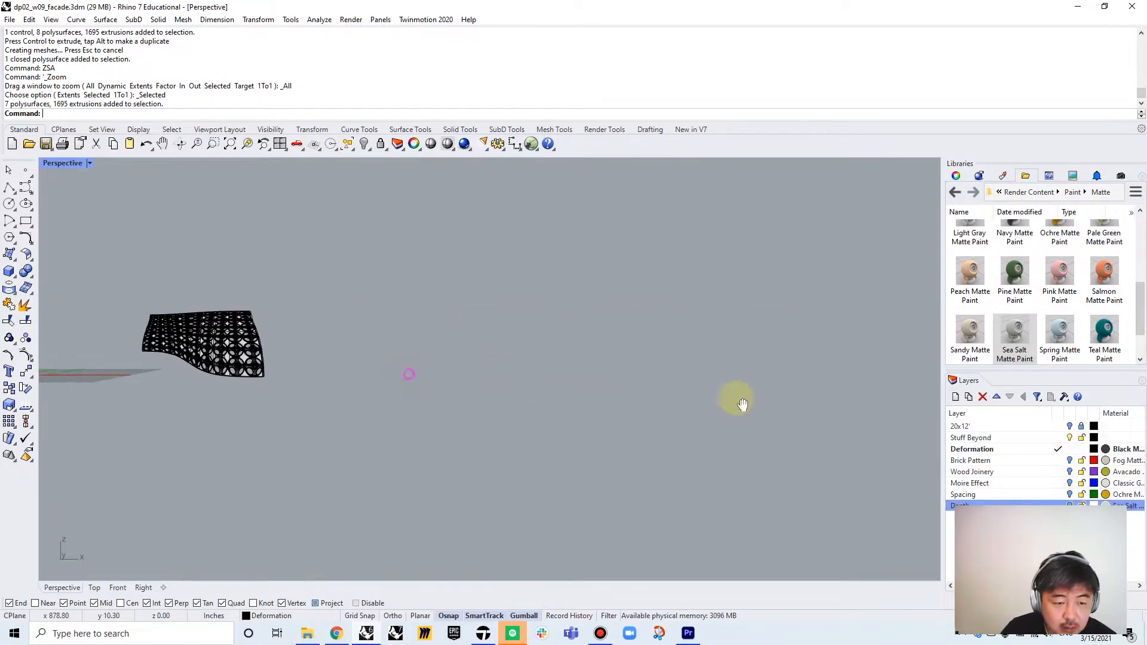
- Return to the four-viewport layout and turn on the 20x12' layer, framing its rectangle in the Front view
double_click(62, 163)
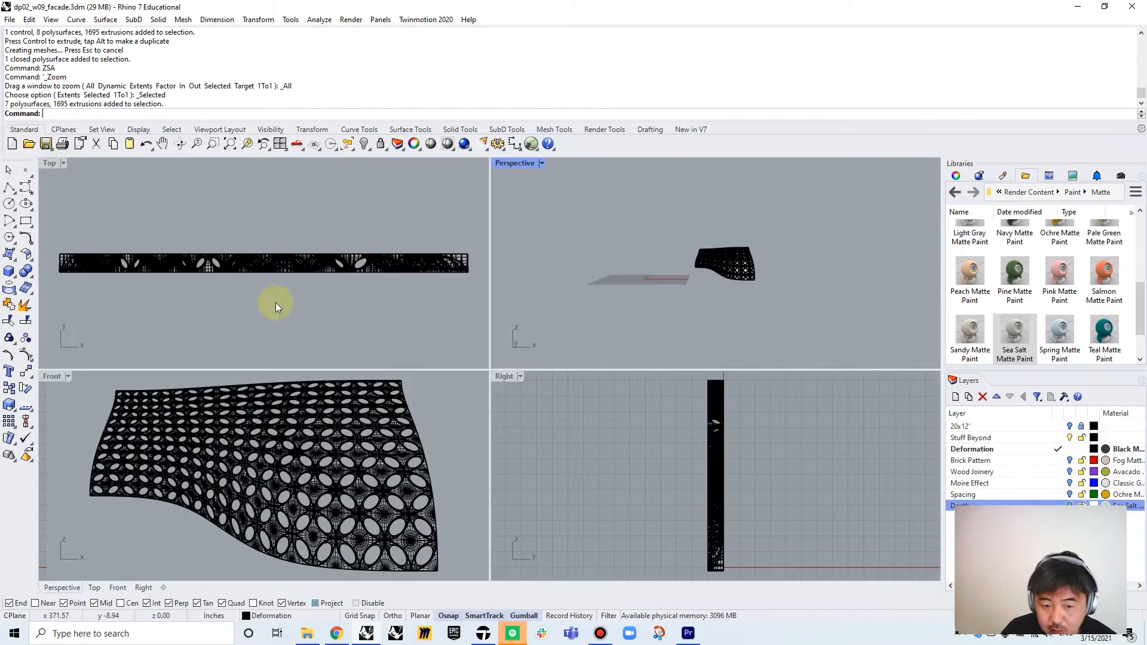
left_click(1069, 426)
right_click_drag(204, 419, 225, 456)
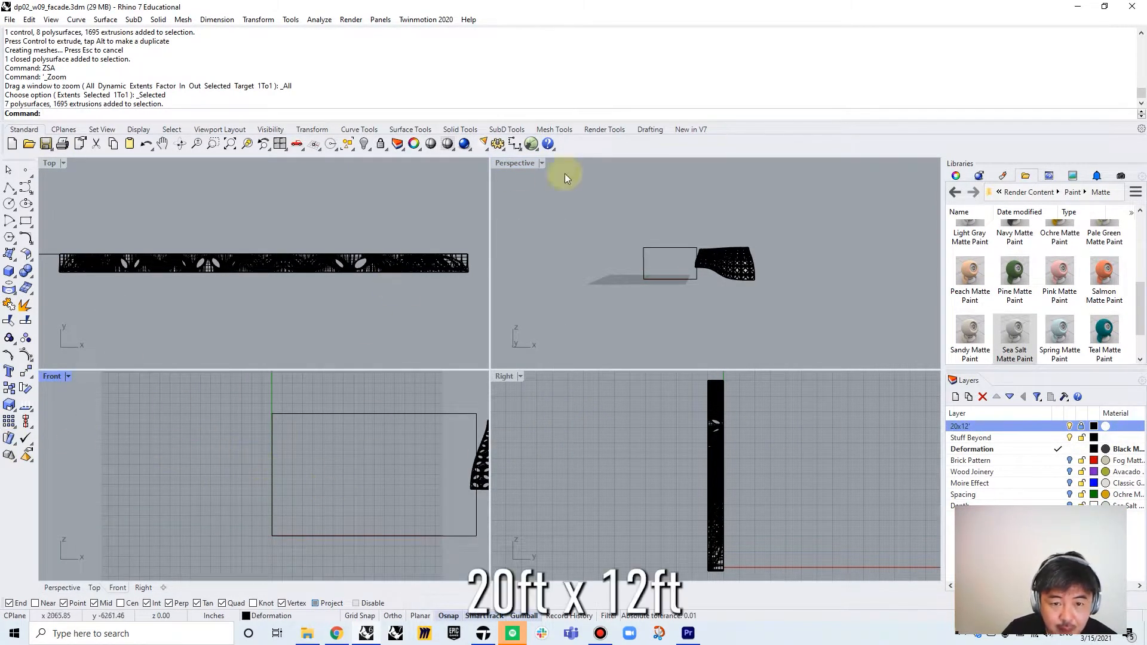
left_click(515, 146)
right_click_drag(328, 512, 160, 499)
key("Escape")
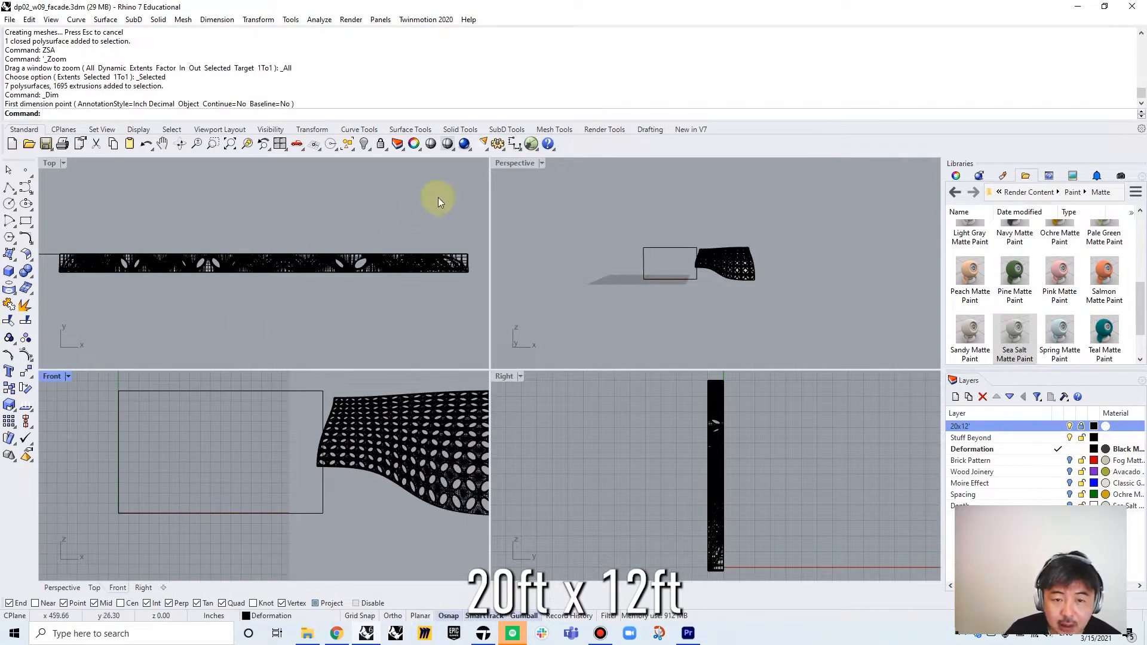
- Move the perforated panel away from the 20x12' rectangle along X, releasing it from its cage, and delete the leftover control cage
scroll(322, 411, "down", 2)
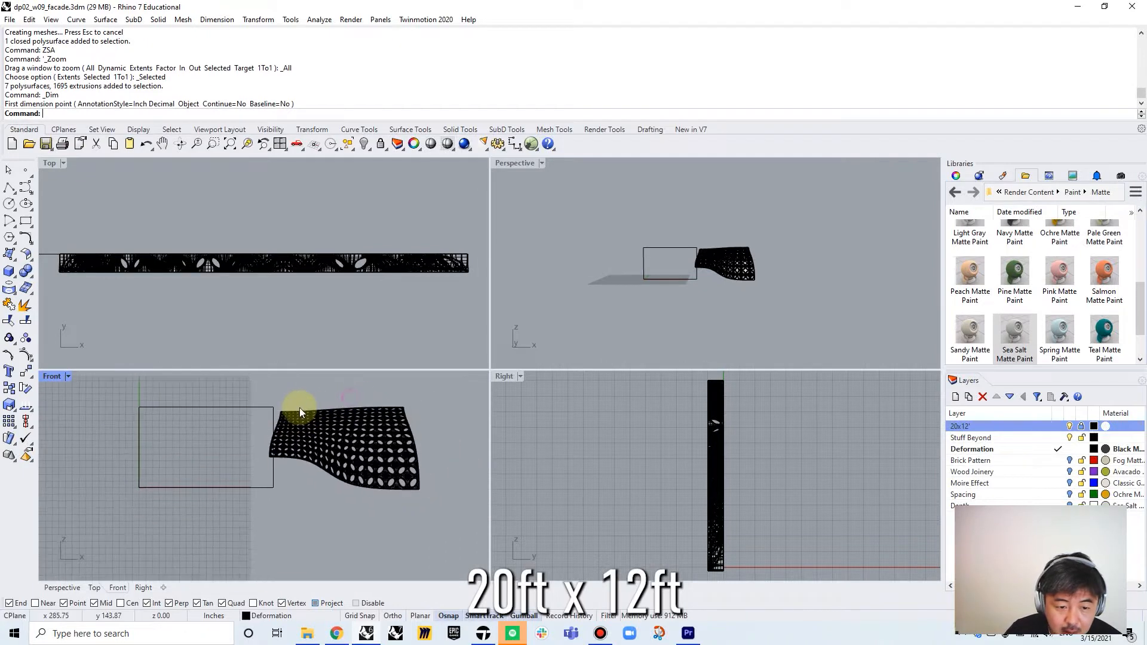
left_click(352, 416)
left_click_drag(295, 264, 345, 264)
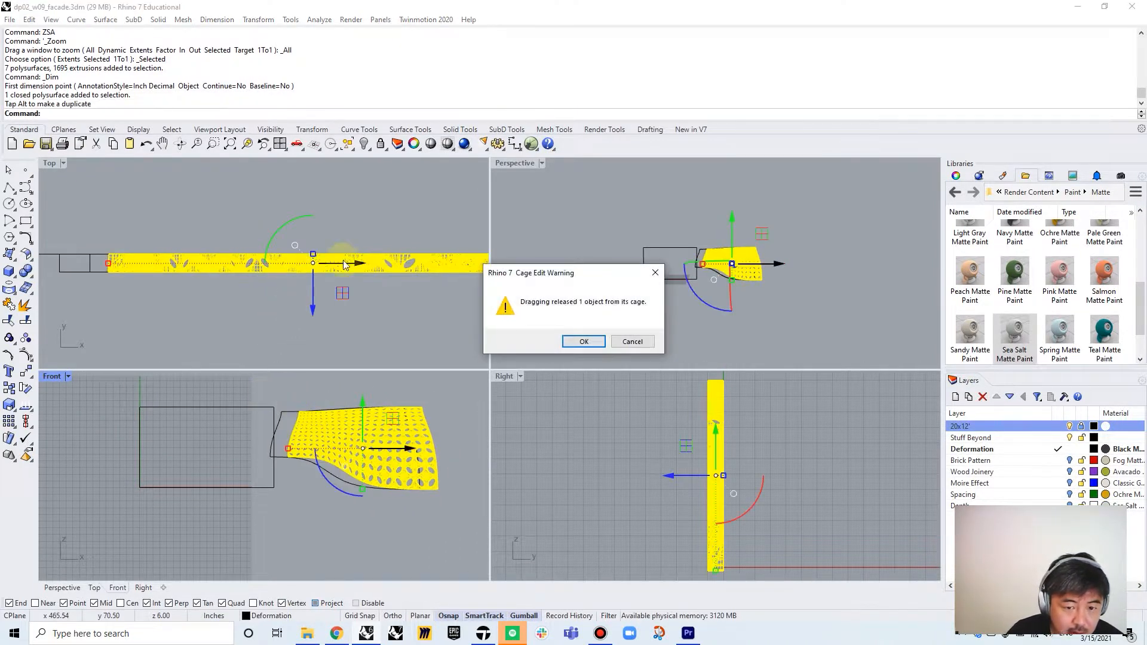
left_click(584, 342)
left_click(284, 419)
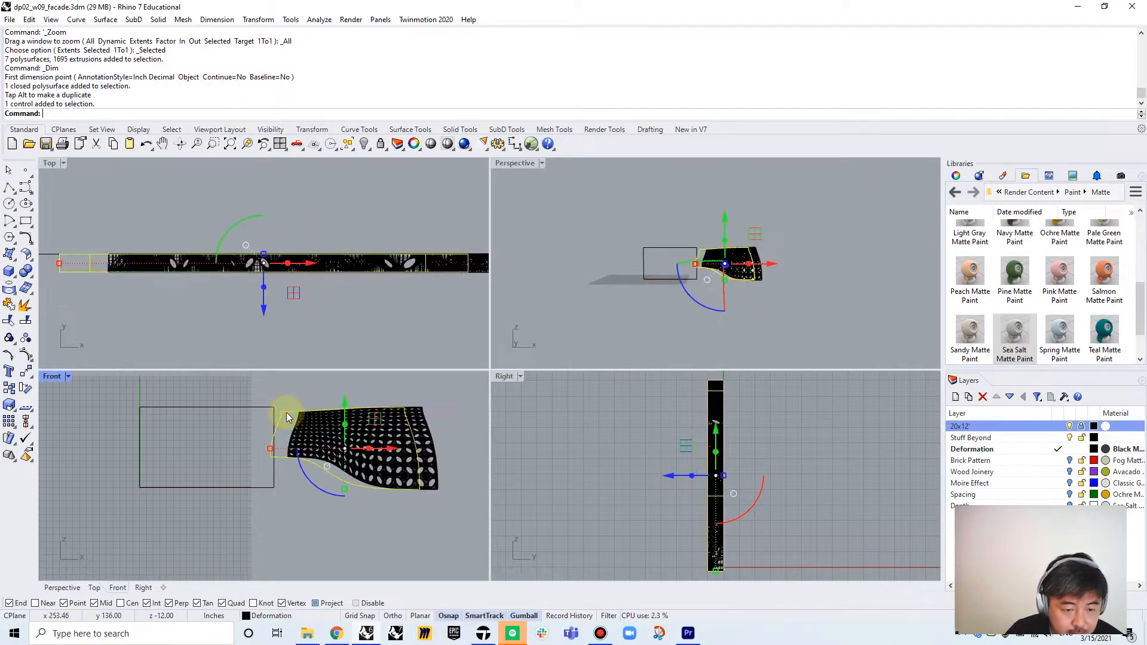
key("Delete")
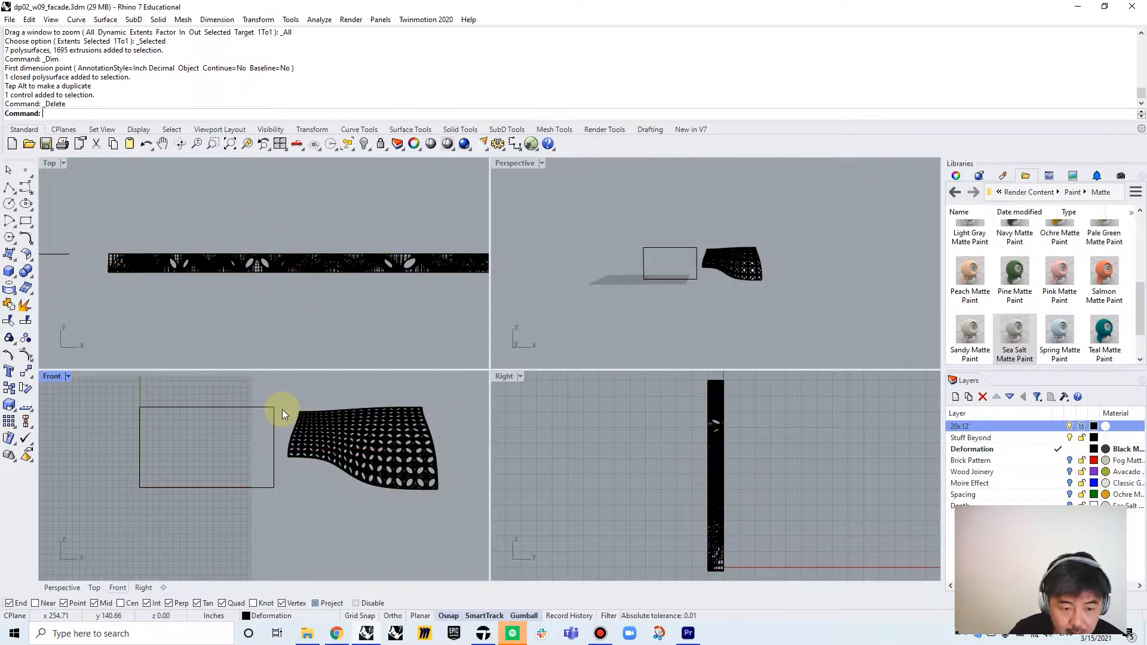
- Try a box over the 20x12' rectangle with a height of 4', and undo it
left_click(9, 272)
left_click(140, 488)
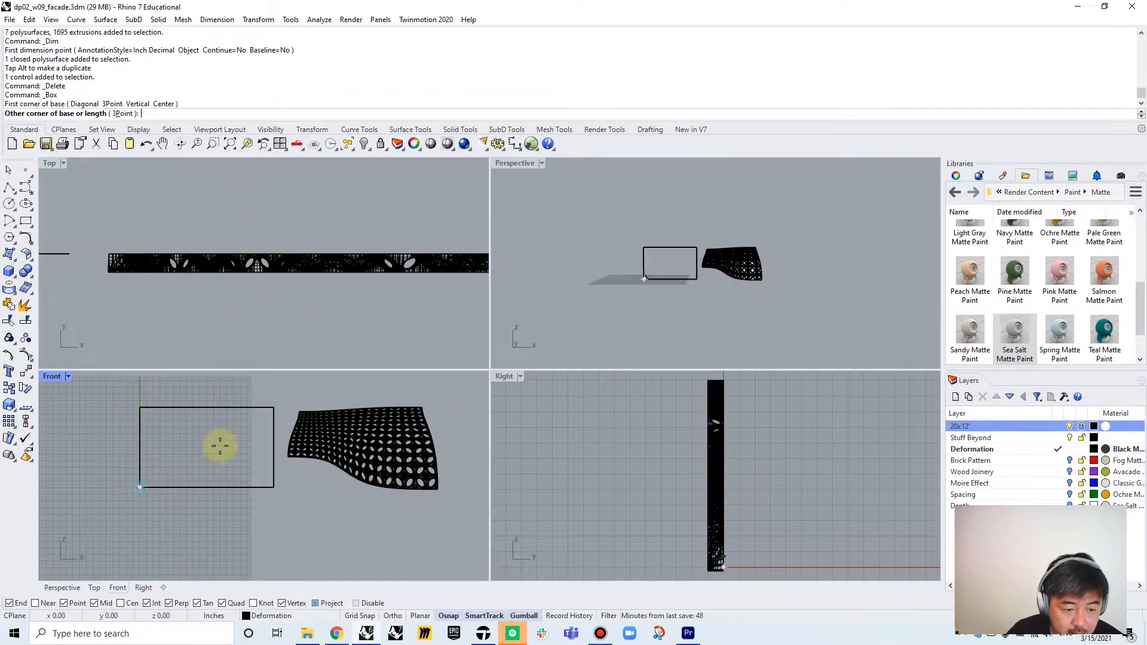
left_click(275, 408)
right_click_drag(191, 256, 354, 245)
type("4'")
key("Return")
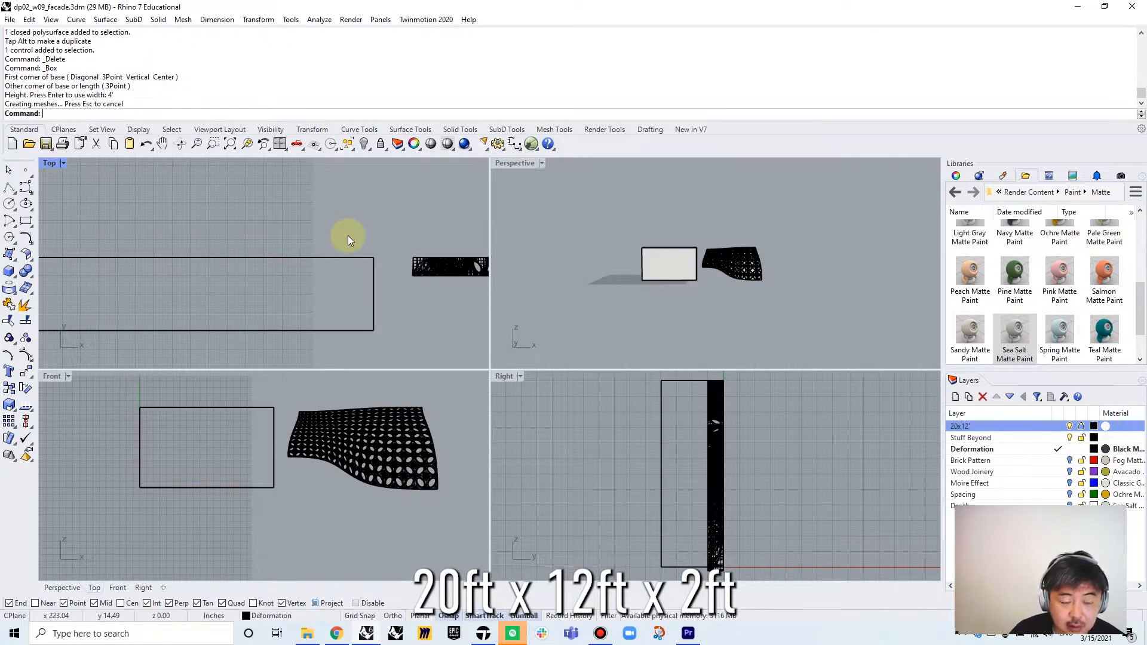
key("ctrl+z")
key("Return")
left_click(368, 259)
key("Return")
- Build a box from corner to corner of the 20x12' rectangle in the Front view, with a height of 2 inches
left_click(9, 270)
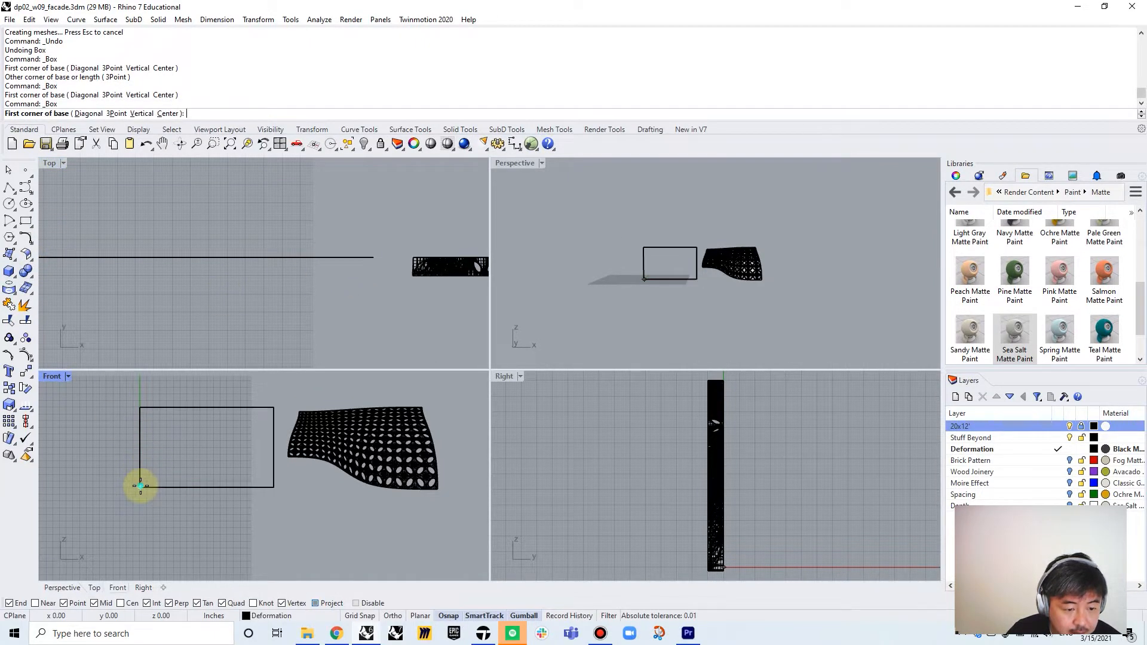
left_click(141, 486)
left_click(274, 407)
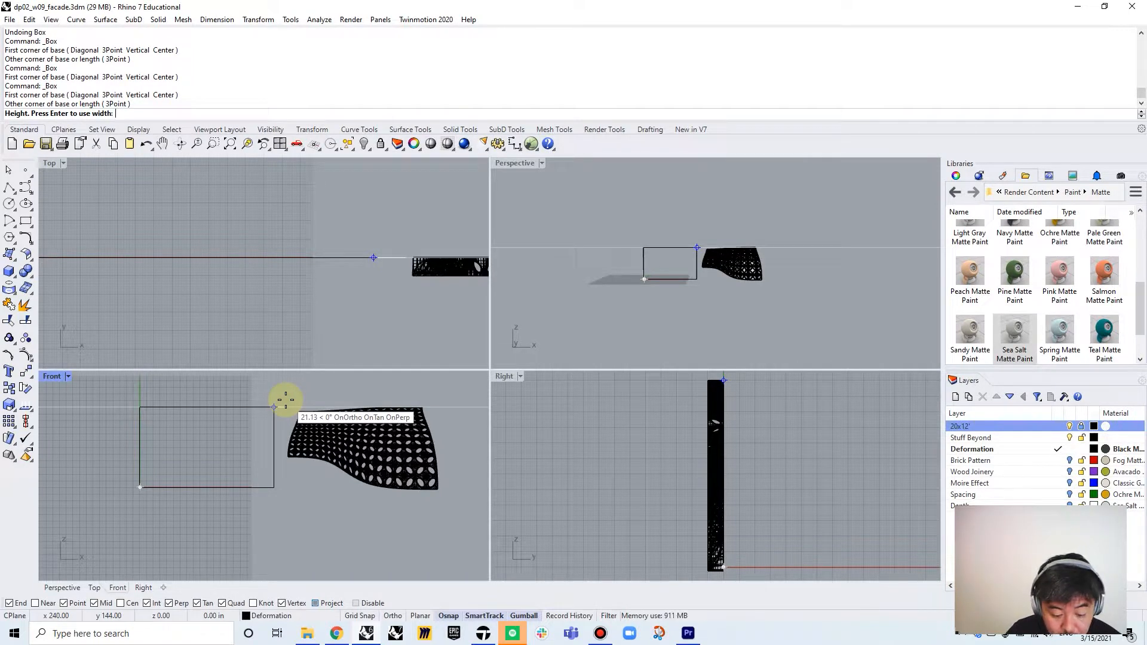
type("2")
key("Return")
- Scale the box in one direction with Scale1D from its front edge, setting its depth to 24 inches
scroll(370, 248, "up", 5)
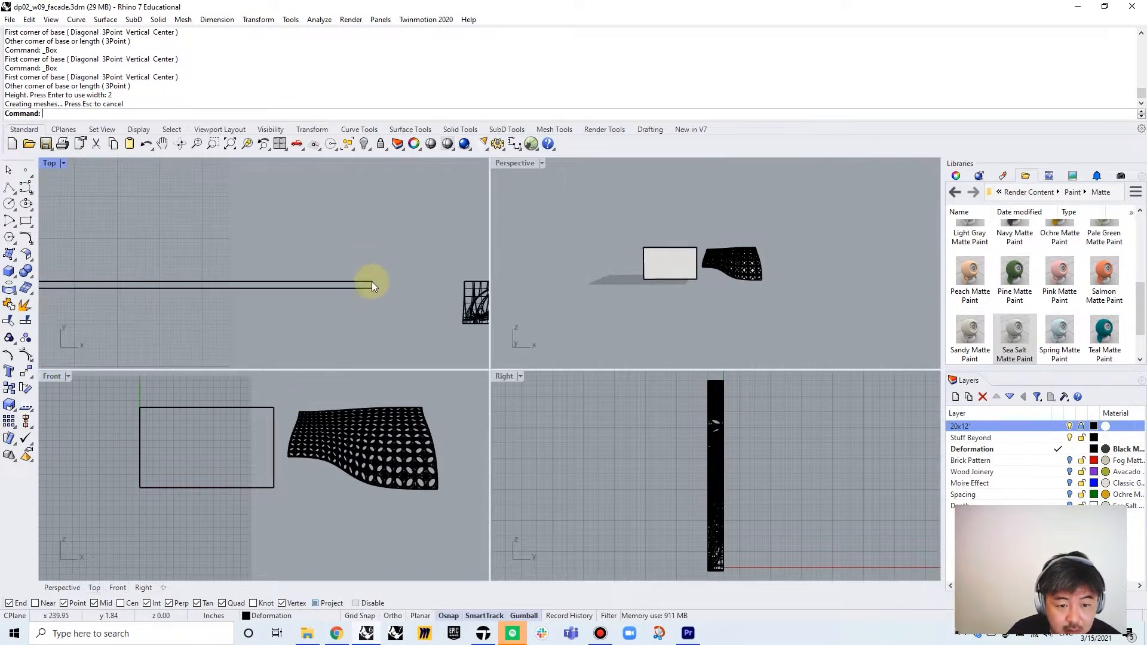
left_click(372, 282)
key("Return")
left_click(374, 287)
key("Escape")
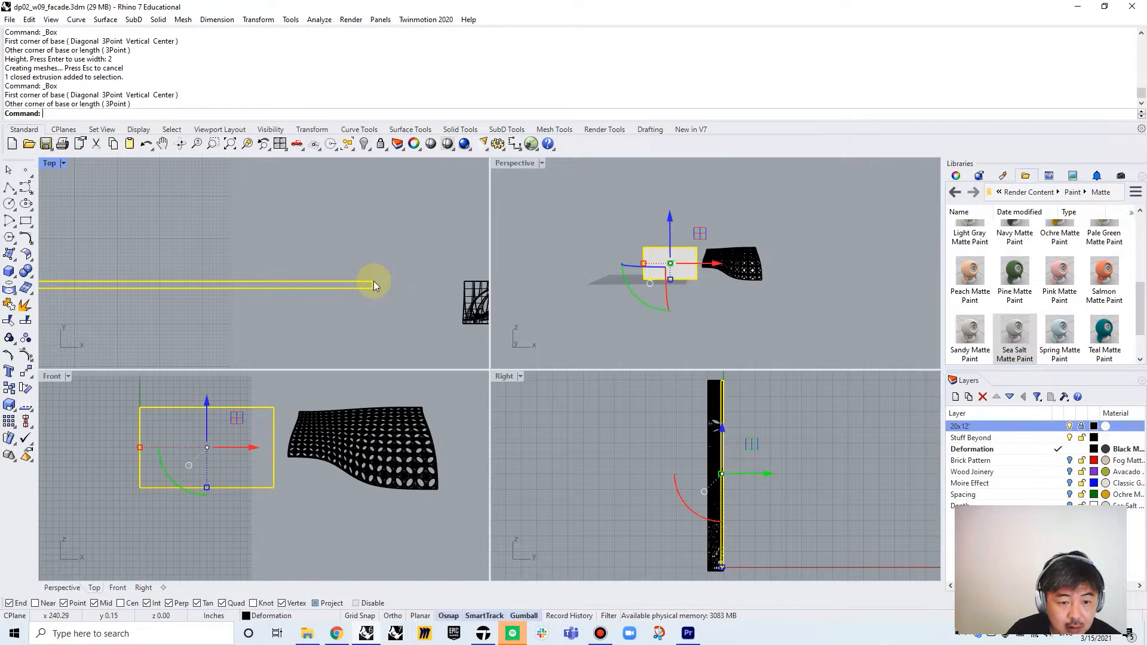
type("SS")
key("Return")
left_click(372, 288)
left_click(372, 281)
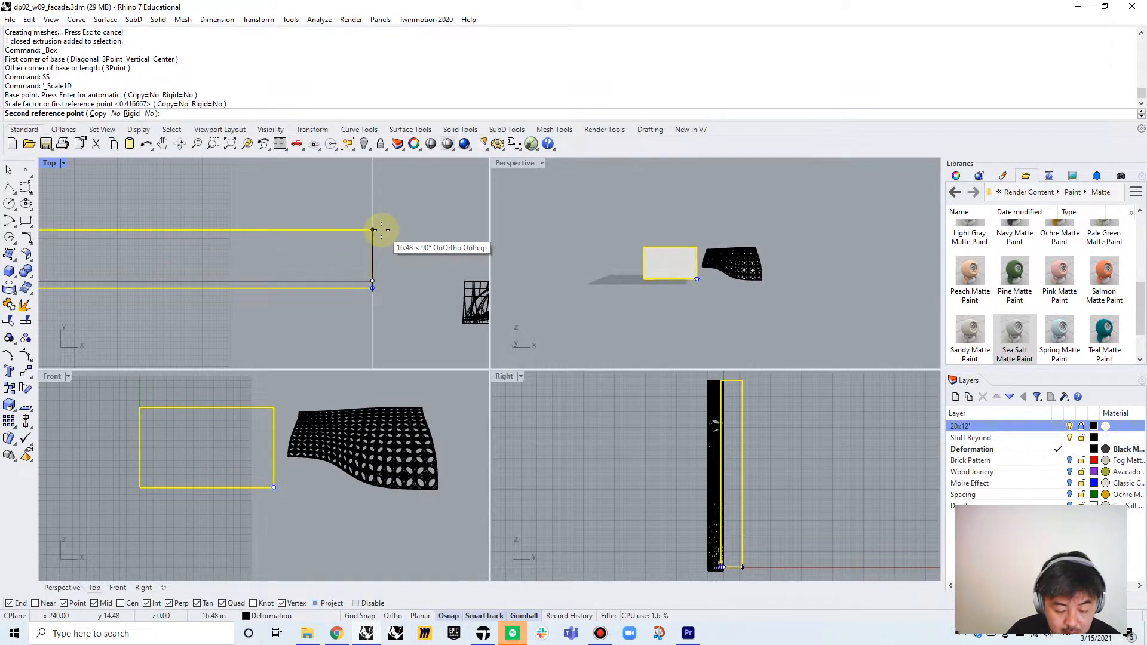
type("24")
key("Return")
scroll(409, 245, "down", 2)
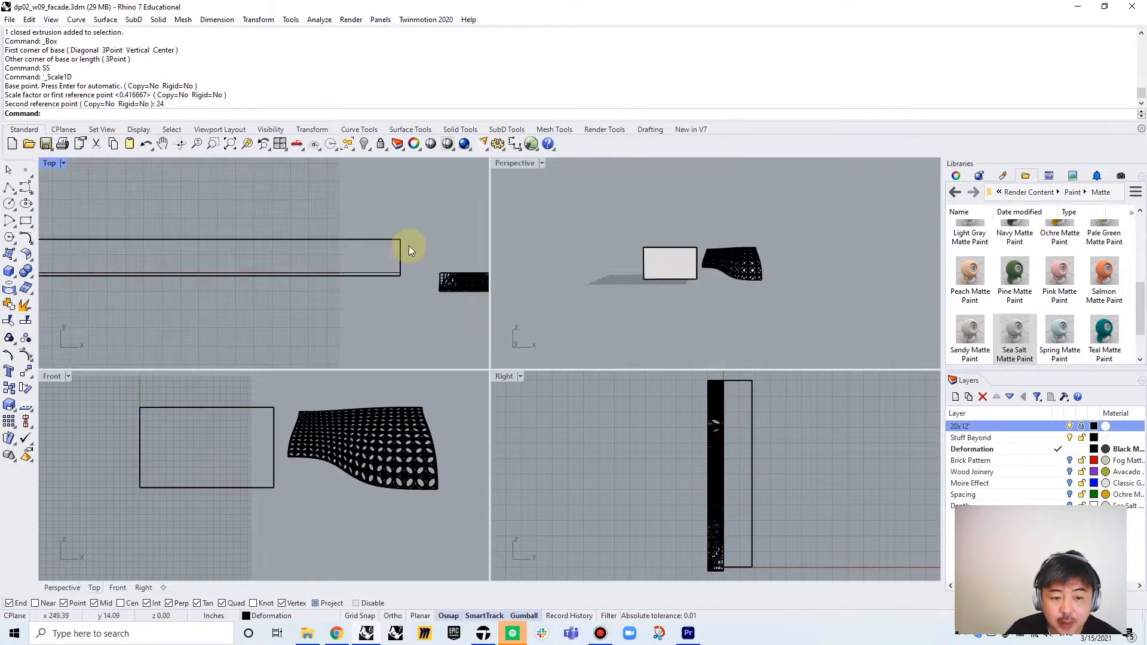
- Examine the box and the perforated panel across the viewports, comparing their size and depth
left_click(400, 258)
scroll(404, 461, "down", 2)
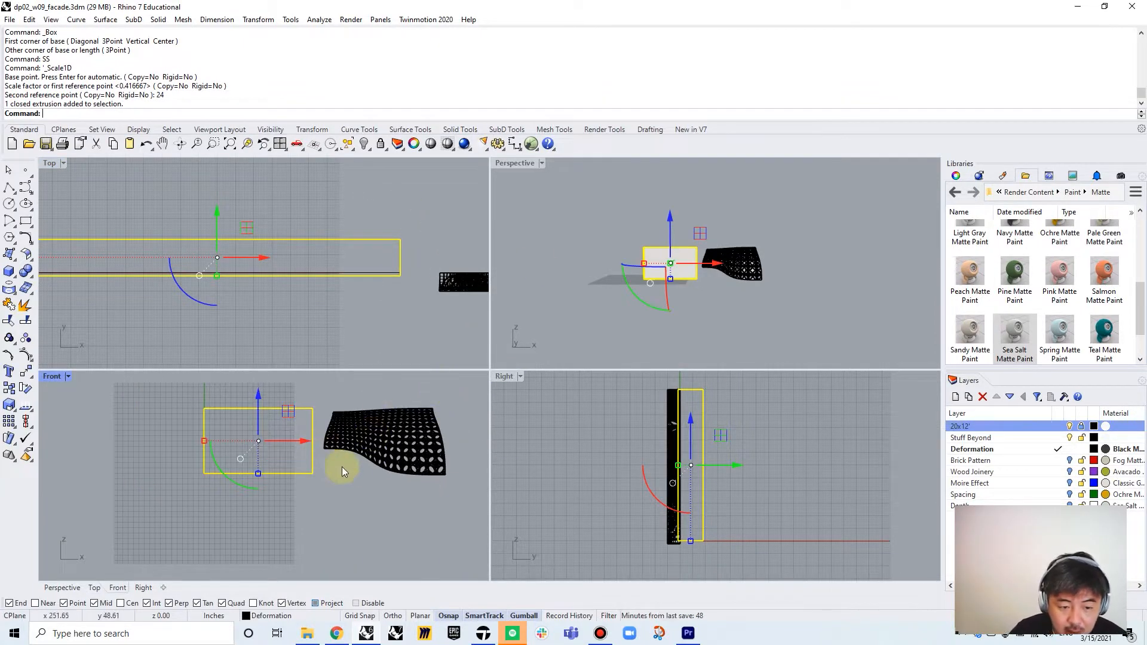
scroll(329, 460, "up", 5)
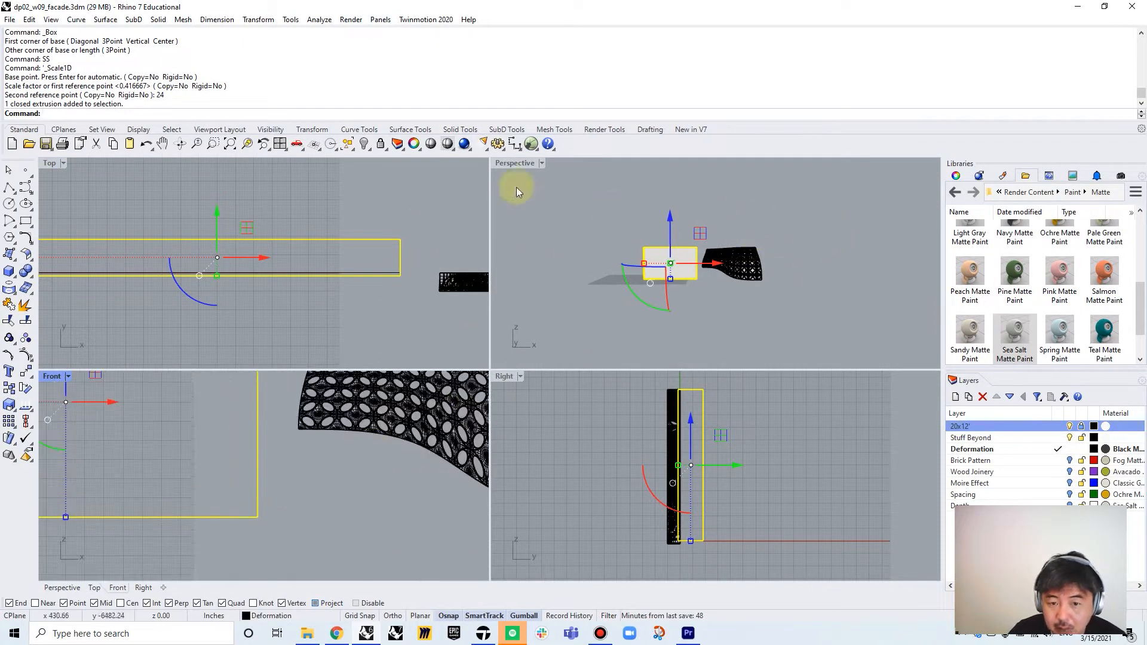
left_click(521, 163)
left_click(714, 192)
left_click(748, 261)
type("ZSA")
key("Return")
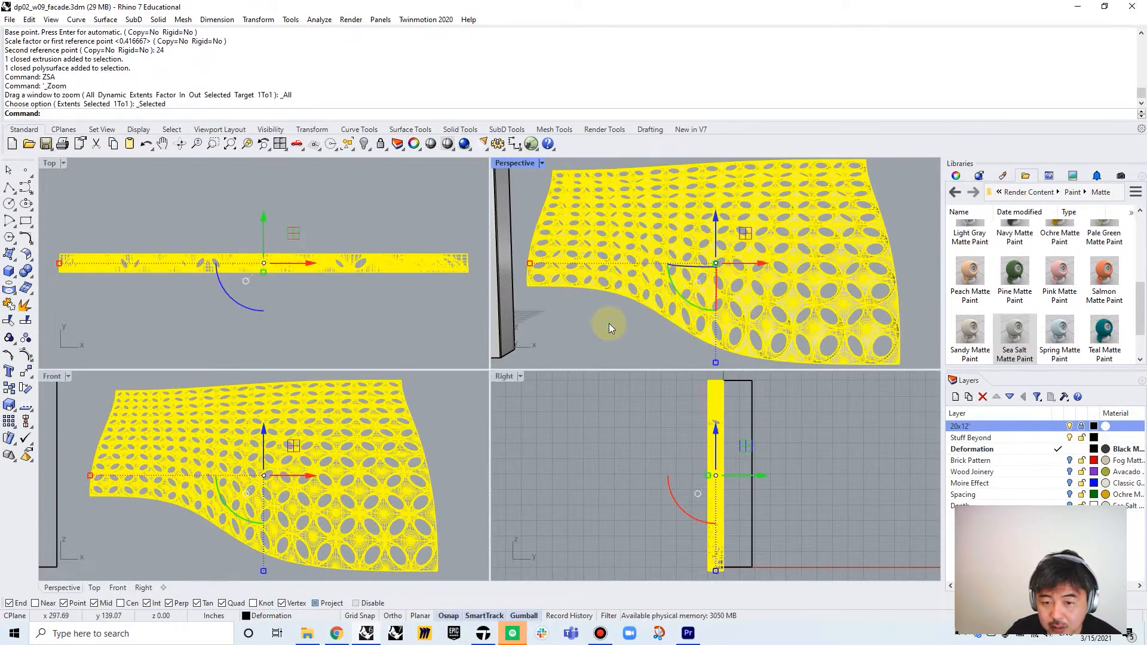
left_click(735, 276)
right_click_drag(736, 278, 711, 256)
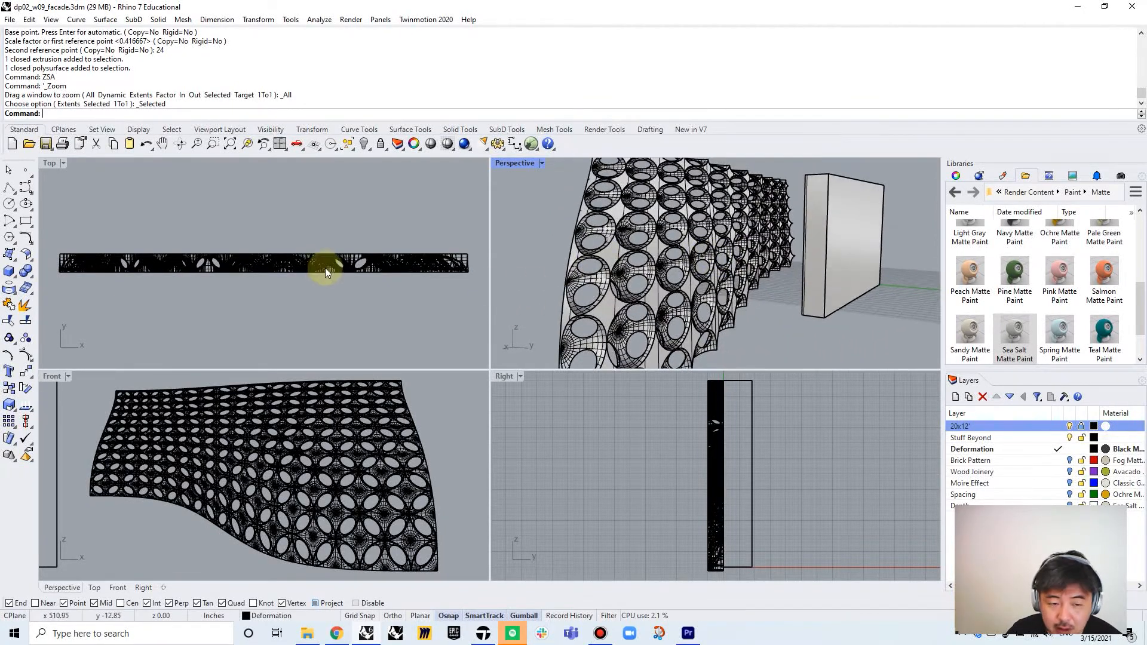
- Maximise the Front viewport and frame the box together with the perforated panel
right_click_drag(327, 402, 328, 461)
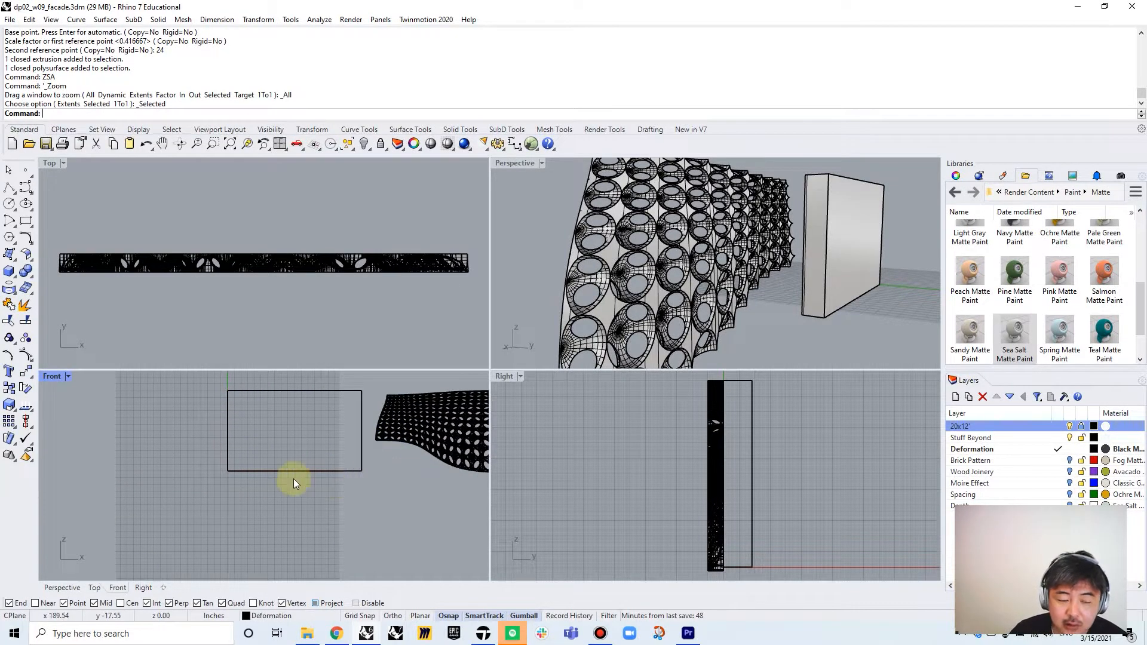
double_click(53, 372)
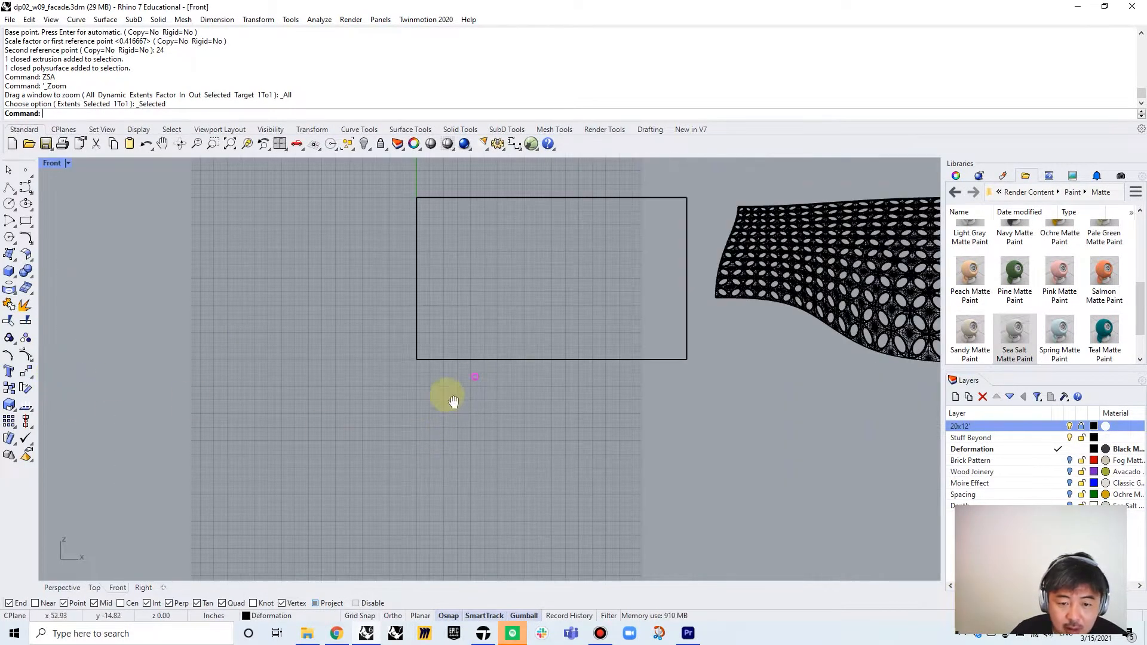
right_click_drag(474, 387, 378, 448)
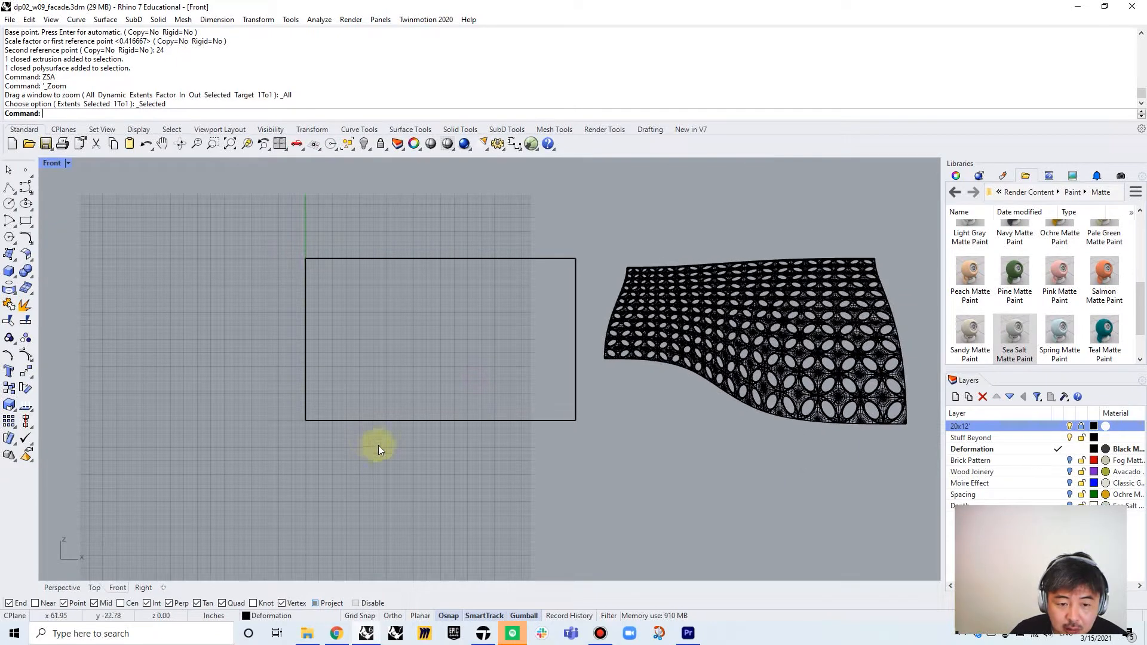
- Create a sphere with a 2 ft radius centred on the box's lower-left corner at the origin
left_click(16, 274)
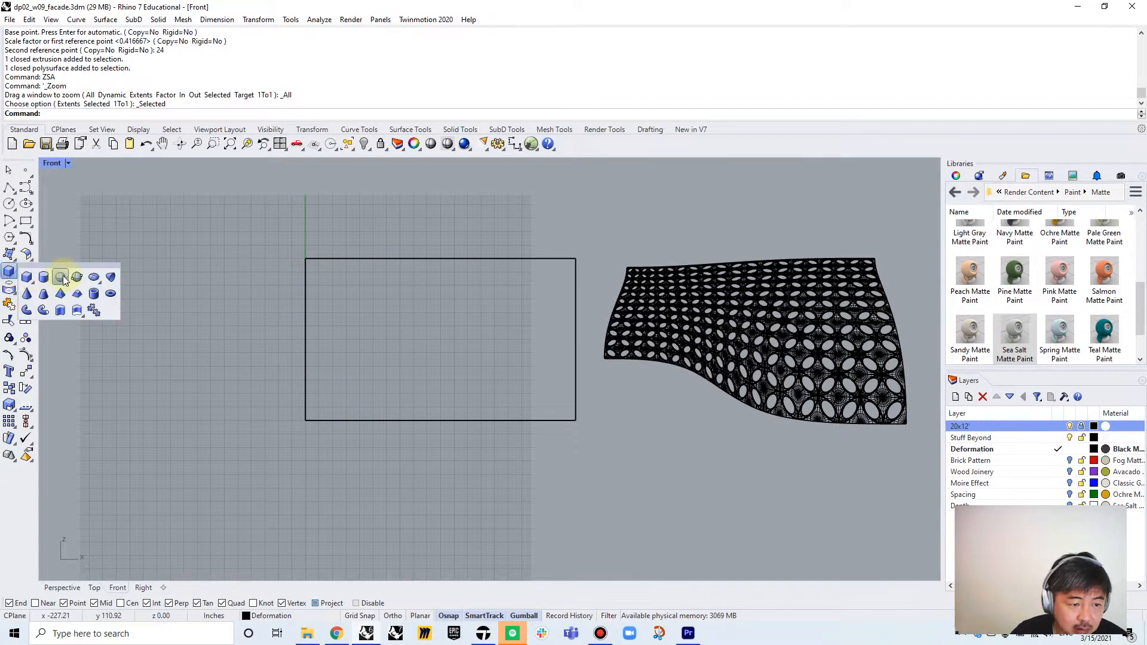
left_click(62, 278)
scroll(275, 409, "up", 8)
left_click(373, 440)
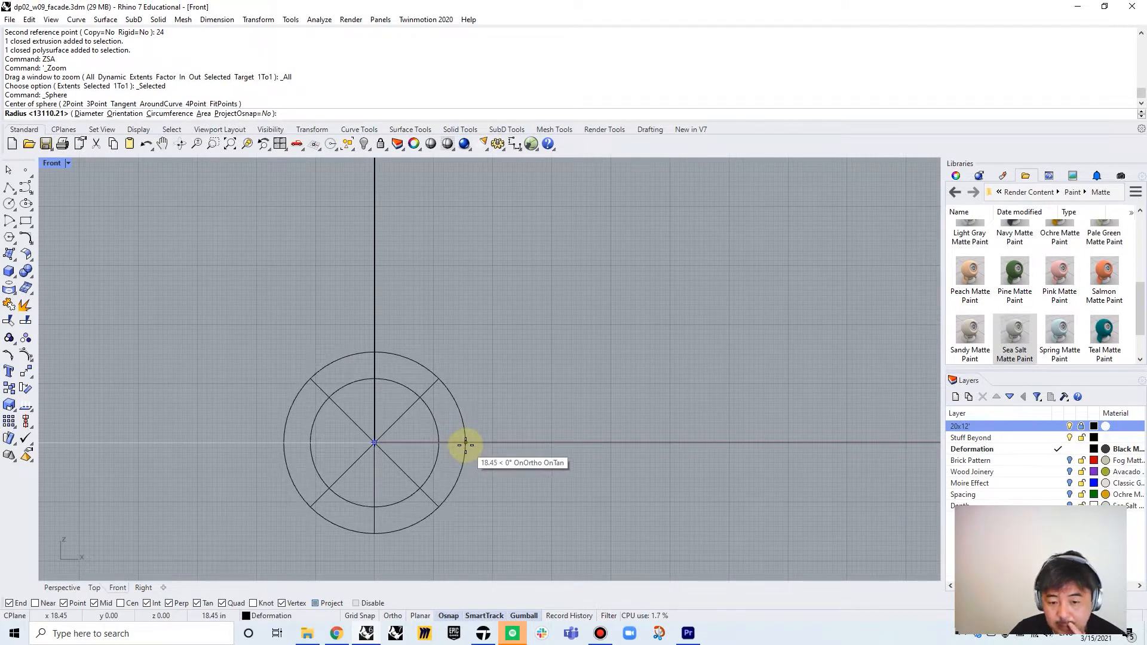
type("24")
key("BackSpace")
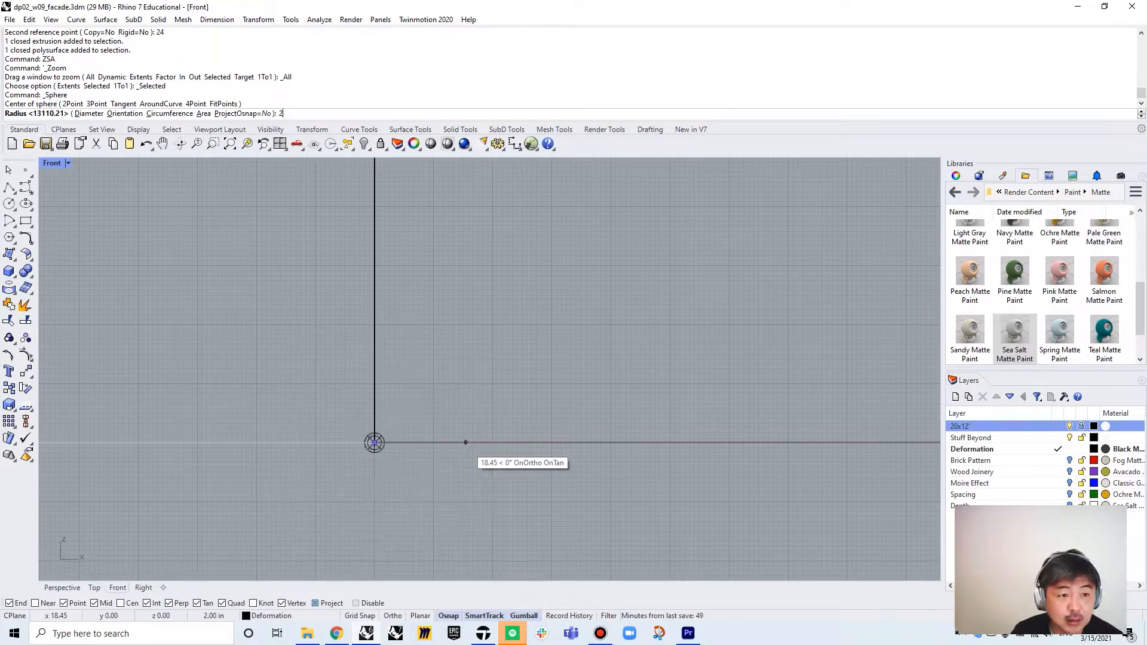
type("FT")
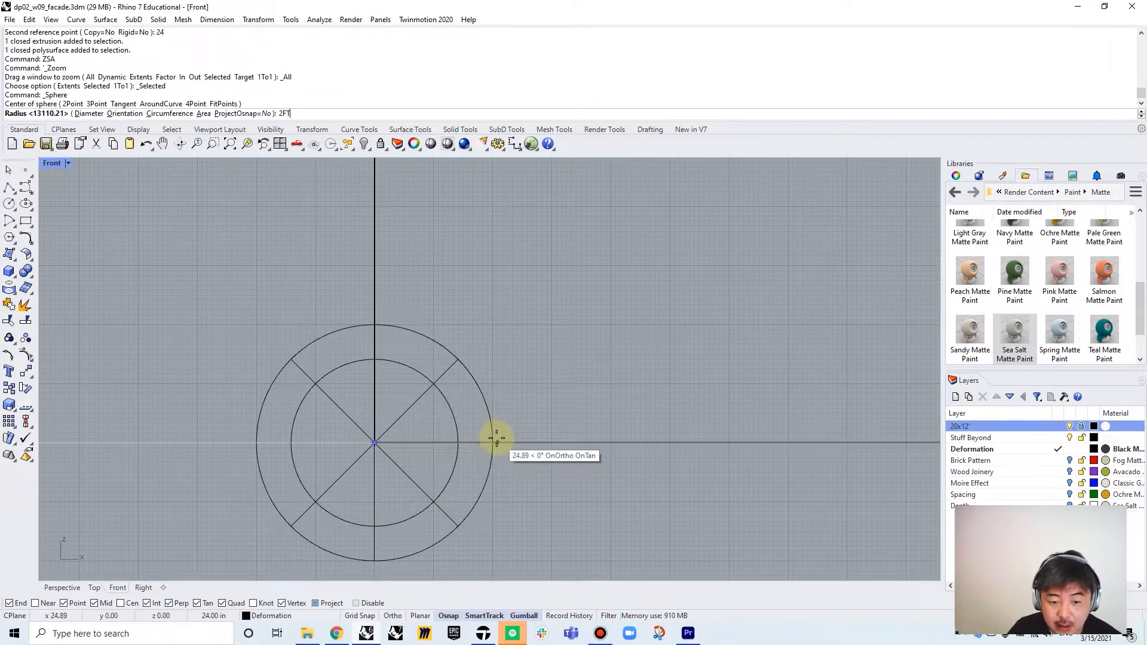
key("Escape")
- Delete the 2 ft radius sphere at the box's lower-left corner
scroll(639, 436, "down", 10)
right_click_drag(665, 418, 370, 430)
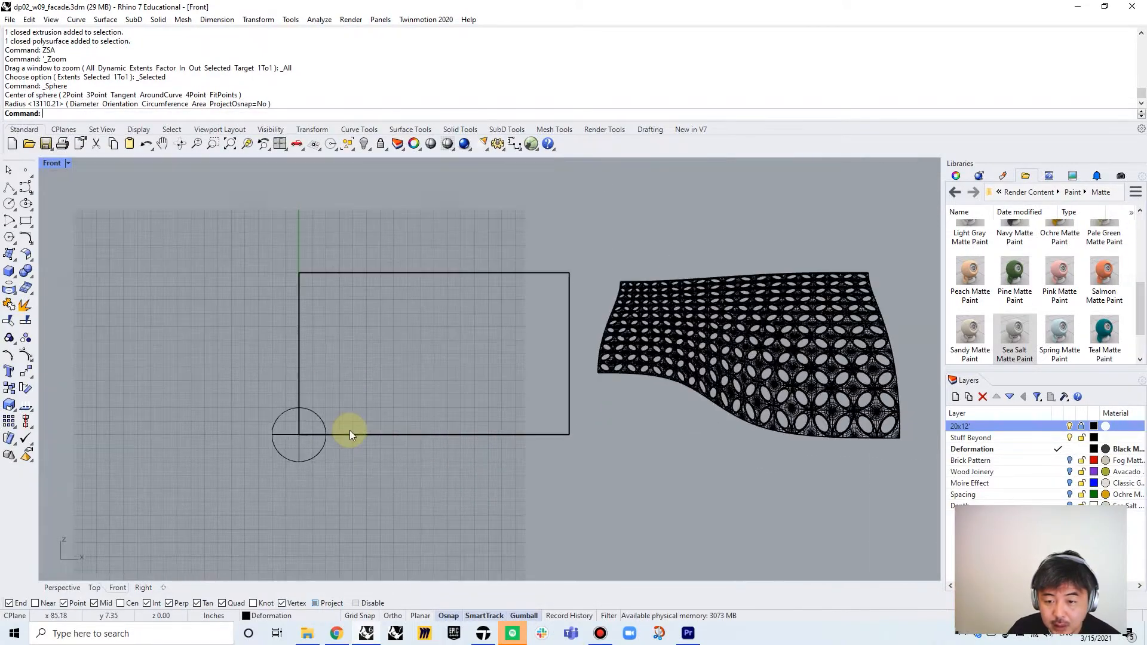
scroll(270, 454, "up", 7)
scroll(271, 454, "up", 2)
left_click(330, 435)
scroll(474, 446, "down", 10)
right_click_drag(497, 444, 439, 442)
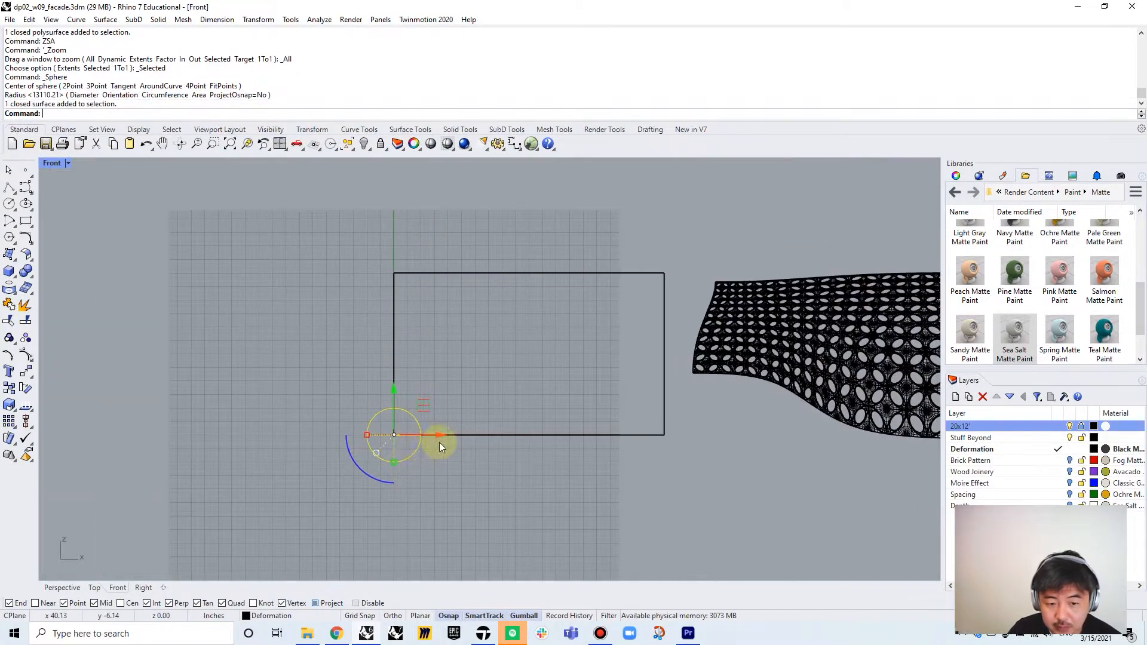
scroll(397, 473, "up", 9)
key("Delete")
- Create a sphere with a 1' radius centred on the box's lower-left corner at the origin
key("Return")
left_click(406, 363)
type("1'")
key("Return")
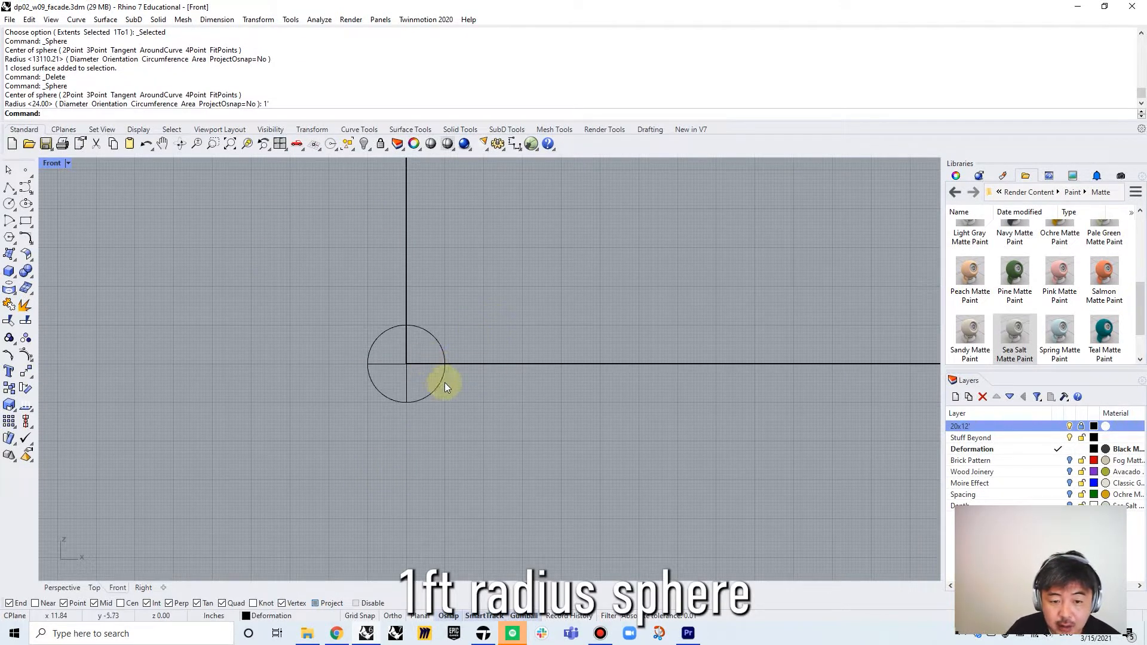
- With Grid Snap on, copy the 1 ft radius sphere one diameter along the box's bottom edge, touching the original
left_click(443, 382)
scroll(407, 368, "up", 3)
type("C")
key("Return")
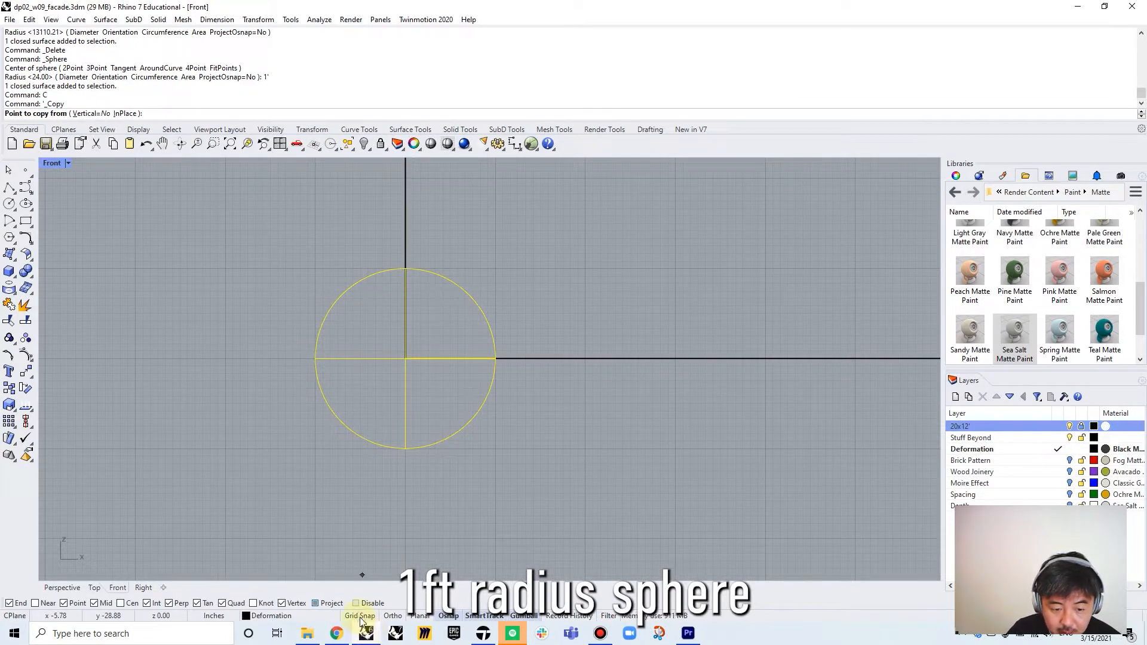
scroll(315, 358, "up", 3)
left_click(315, 358)
scroll(774, 338, "down", 2)
left_click(757, 346)
right_click_drag(854, 346, 382, 372)
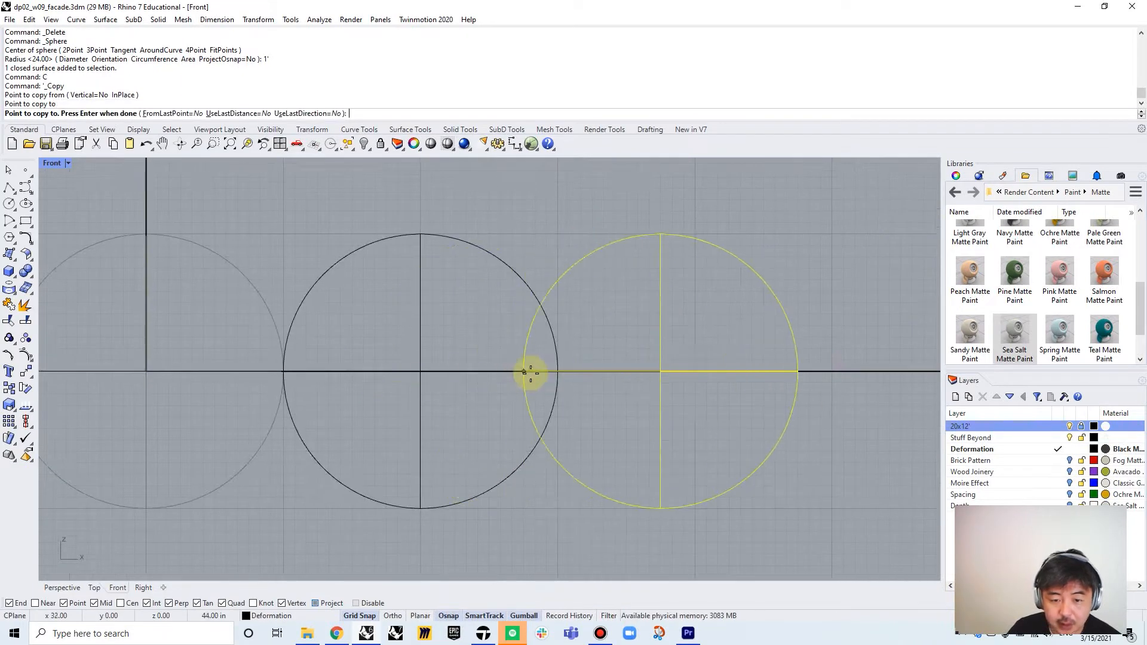
- Place six more touching copies of the sphere along the bottom edge, making a row of eight
left_click(561, 374)
scroll(753, 391, "down", 5)
right_click_drag(801, 389, 691, 389)
left_click(696, 389)
left_click(777, 390)
right_click_drag(794, 394, 628, 398)
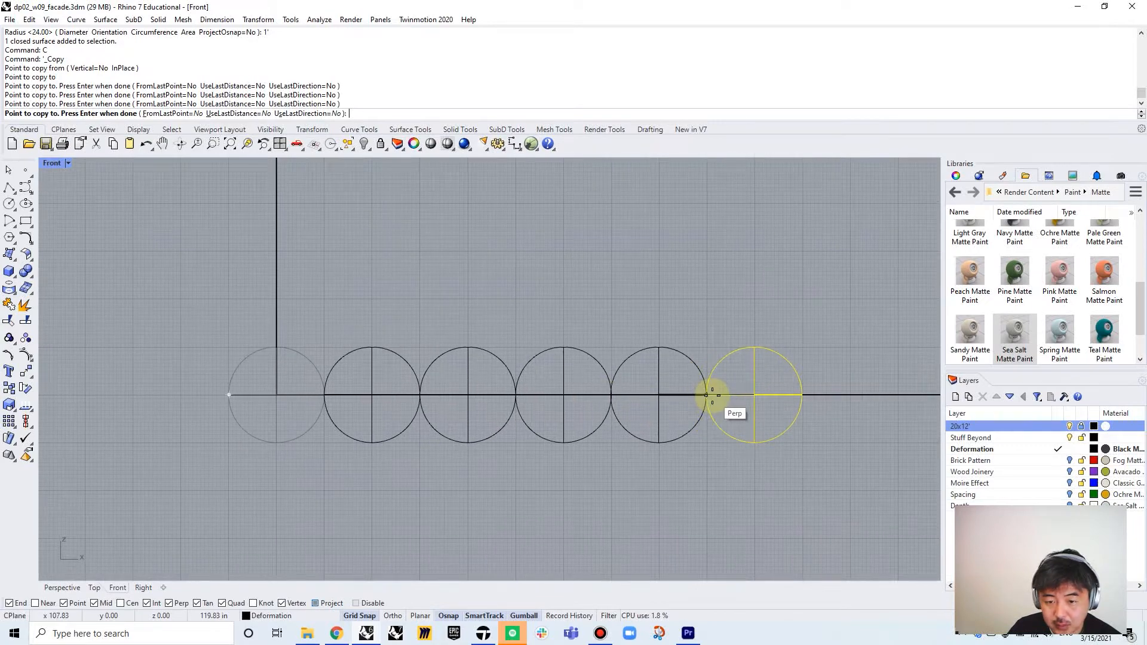
left_click(707, 394)
left_click(802, 394)
right_click_drag(895, 394, 648, 406)
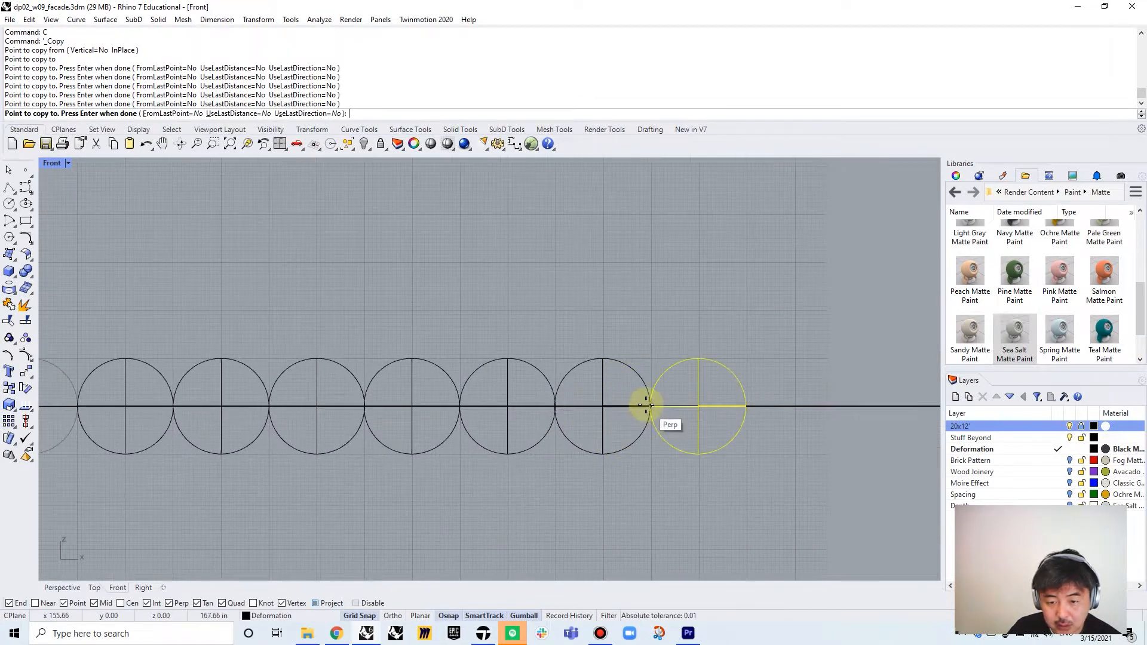
left_click(650, 405)
key("Return")
- Copy the five rightmost spheres of the row so the copies continue from its end past the box's right corner
scroll(686, 462, "down", 6)
left_click_drag(703, 477, 470, 440)
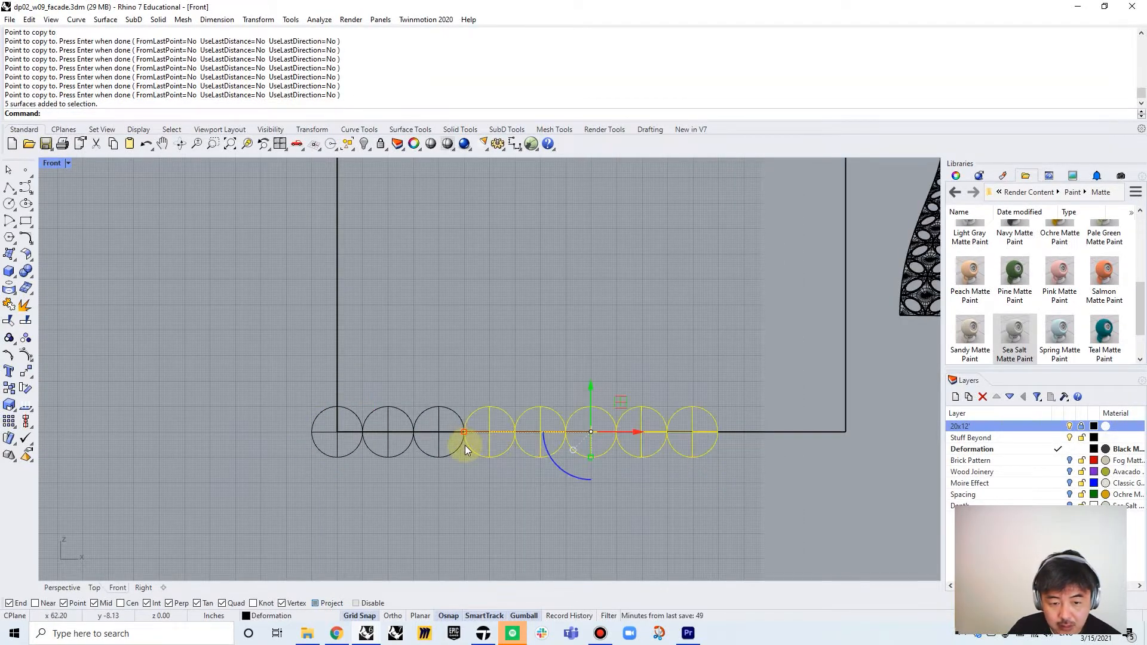
type("c")
key("Return")
left_click(463, 431)
left_click(718, 431)
right_click(858, 470)
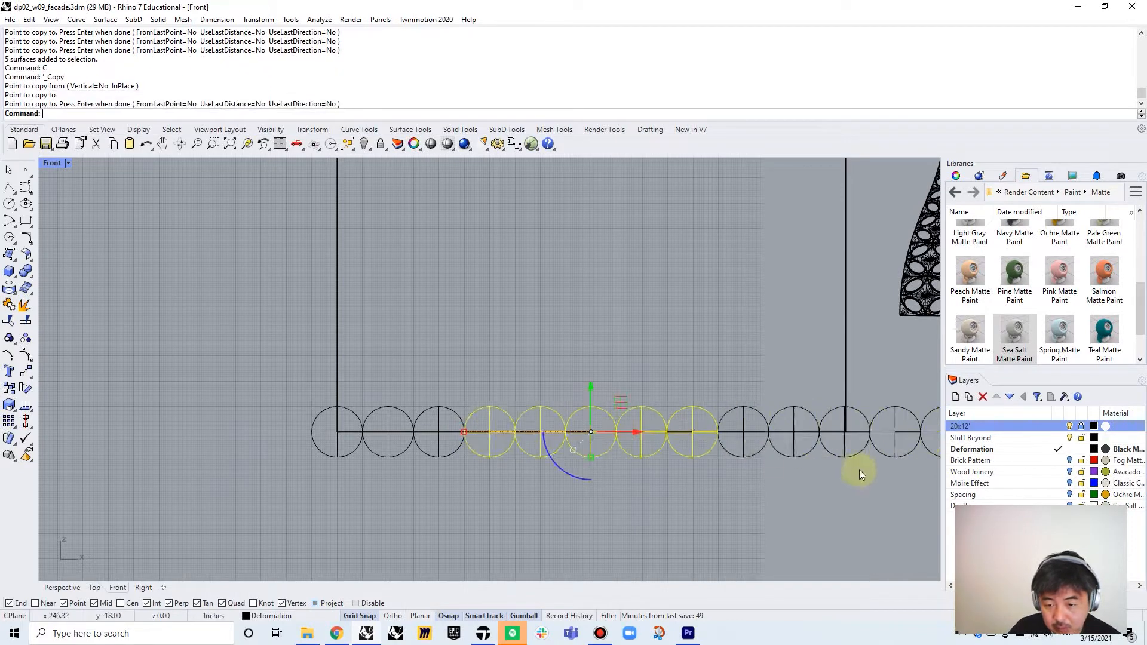
- Delete the two surplus spheres beyond the one centred on the box's lower-right corner
right_click_drag(858, 470, 782, 492)
left_click_drag(789, 478, 697, 410)
key("Delete")
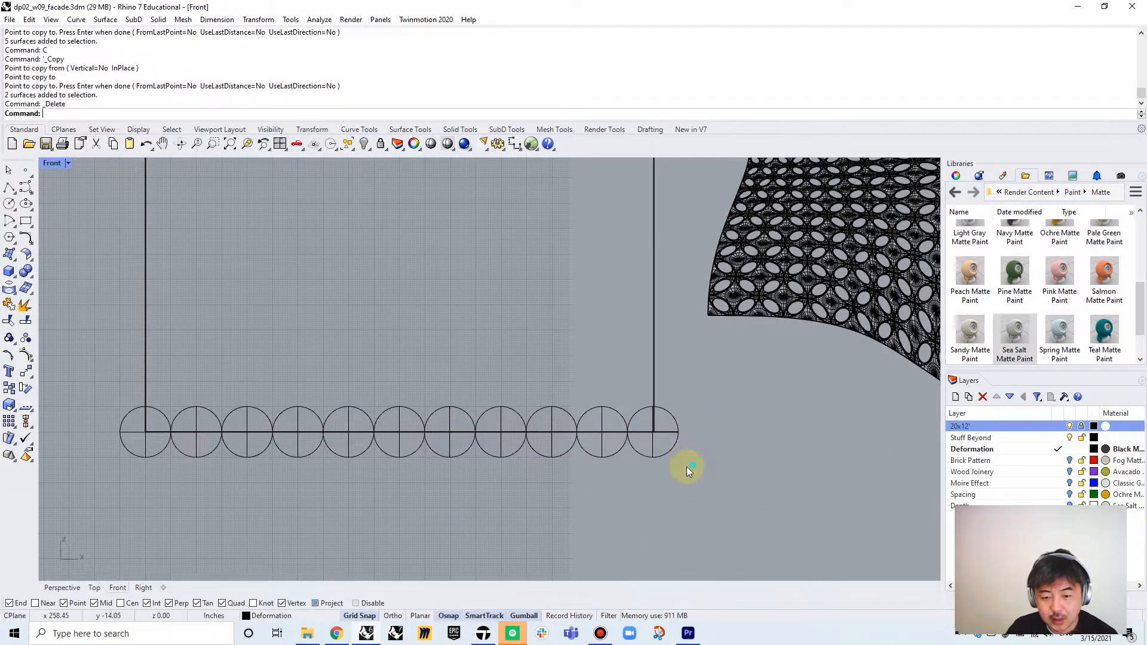
- Copy the row of 11 spheres straight up six times at 24 in spacing, ending on the box's top edge
left_click_drag(178, 442, 126, 453)
type("c")
key("Return")
left_click(145, 431)
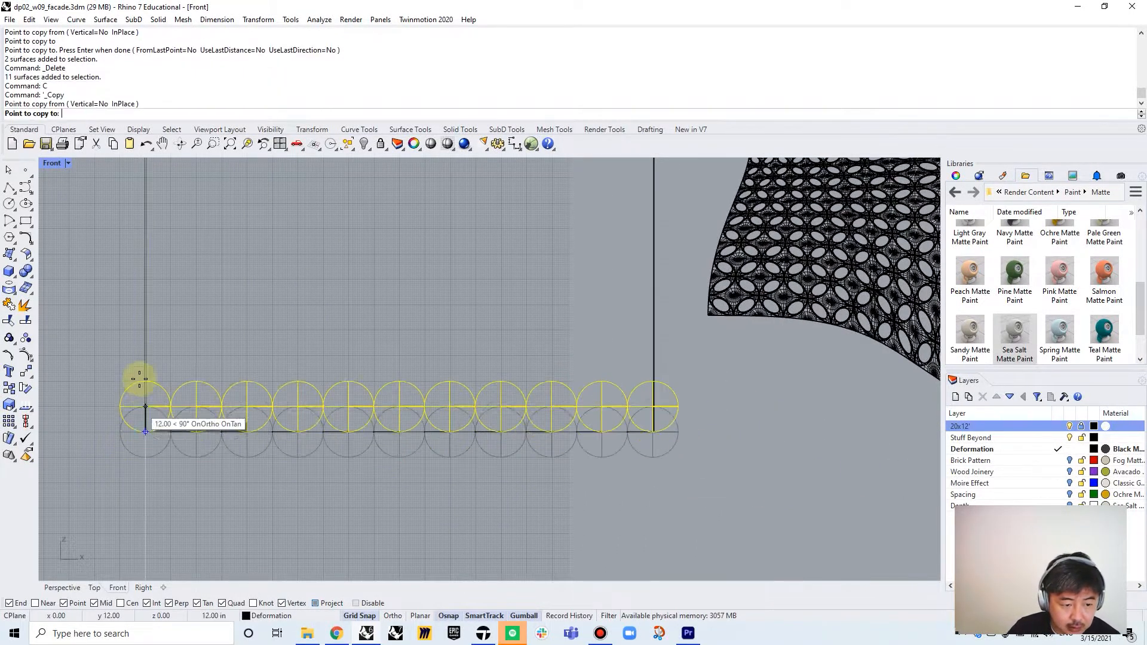
left_click(143, 380)
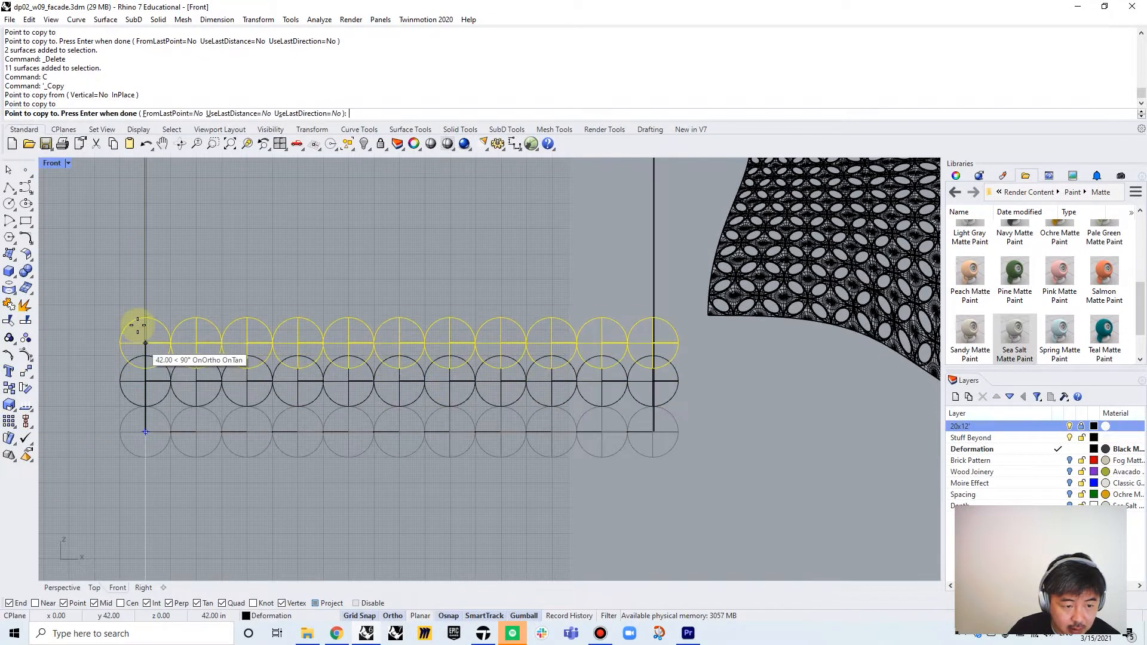
left_click(143, 330)
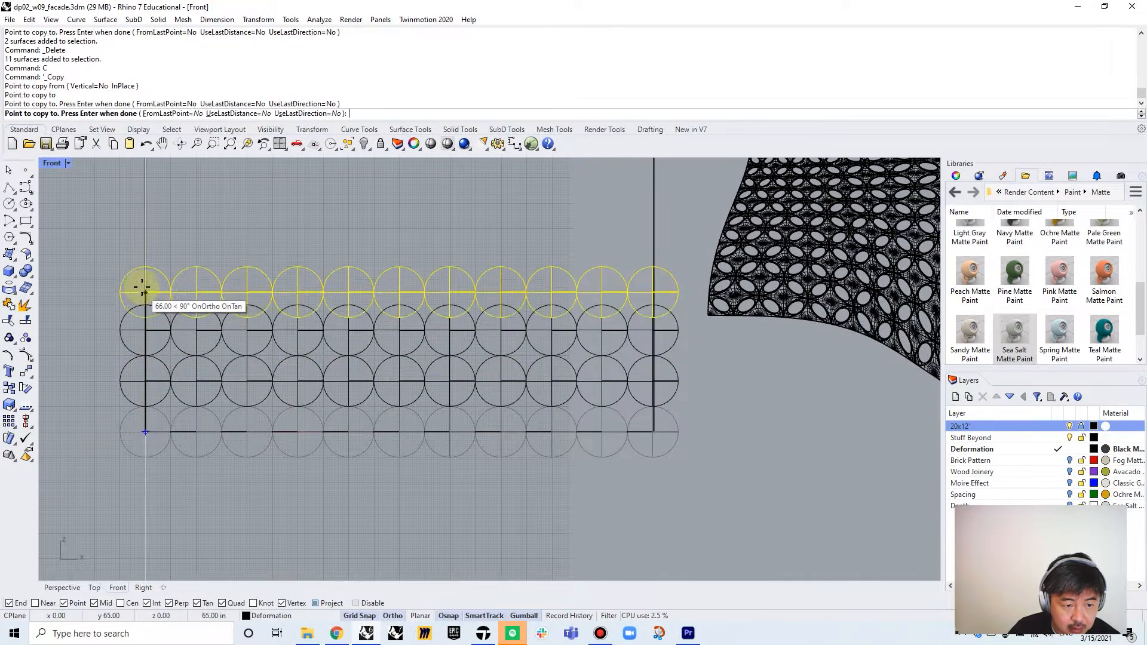
left_click(145, 279)
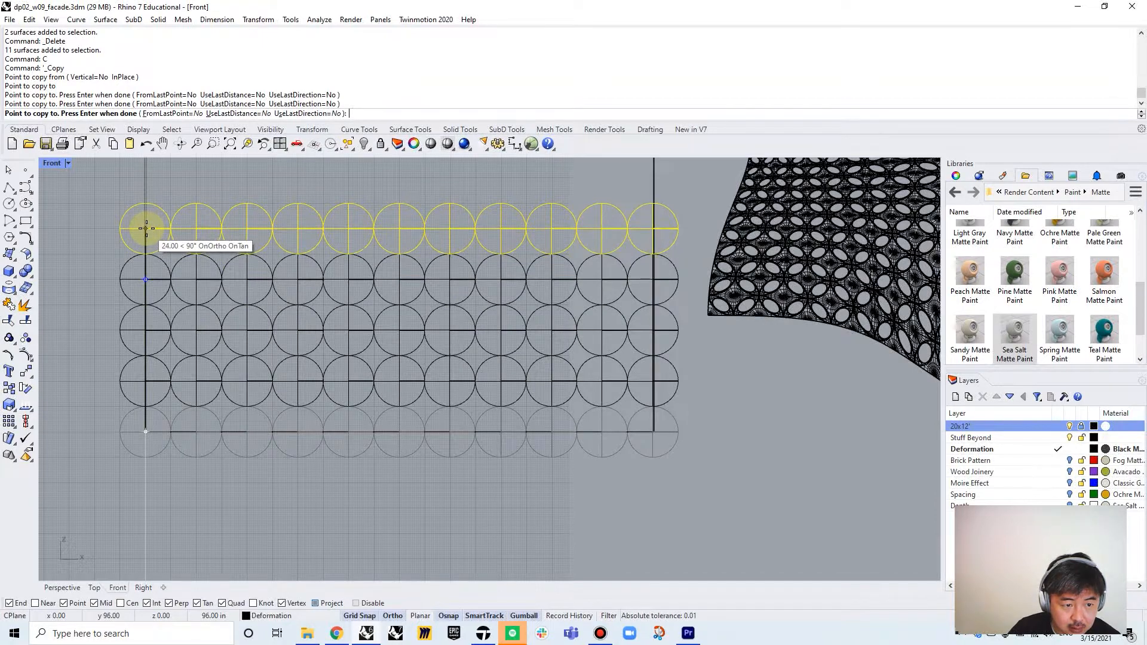
right_click_drag(175, 201, 181, 282)
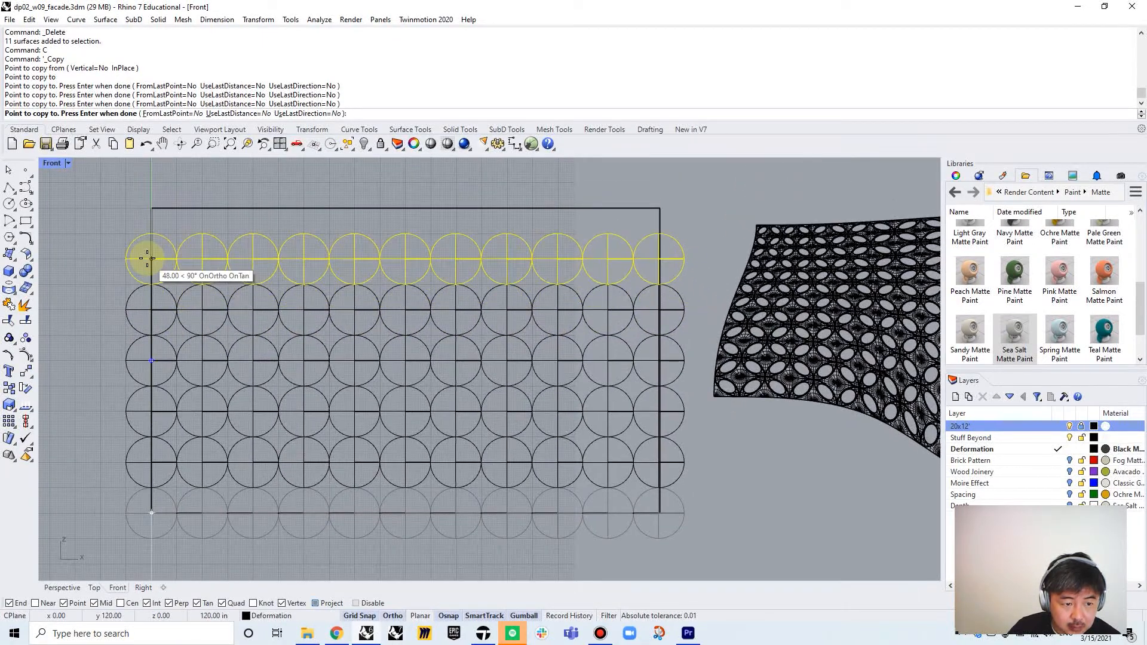
left_click(146, 258)
left_click(150, 208)
key("Return")
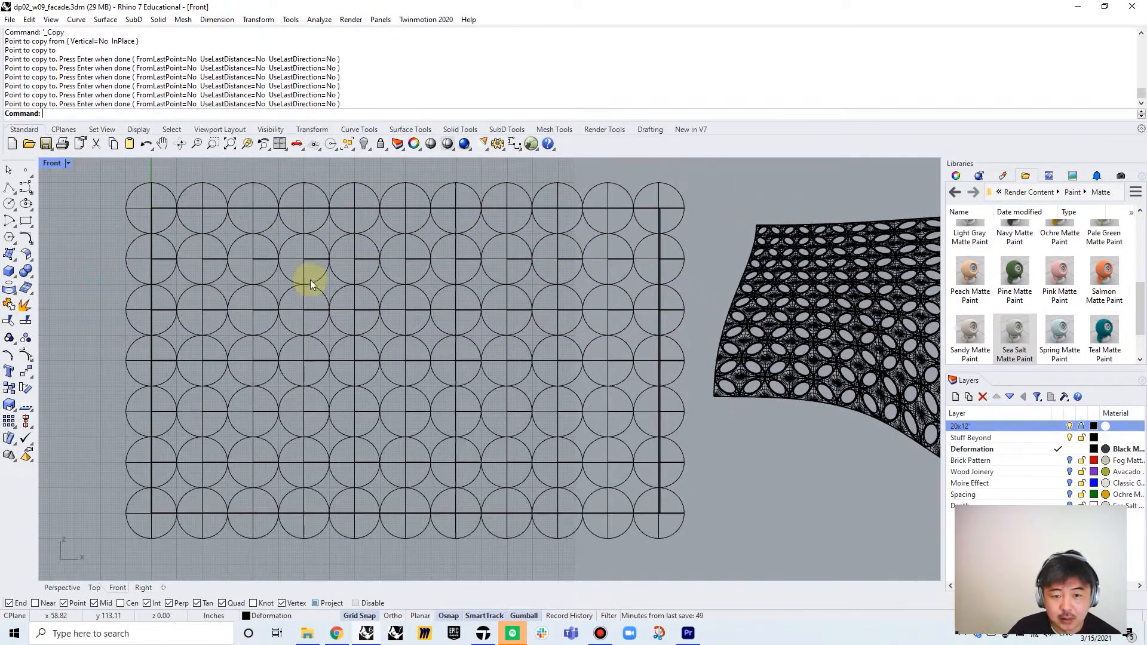
- In the Top view, copy the whole grid of 77 spheres from the box's front to its back corner
scroll(292, 276, "down", 5)
double_click(54, 166)
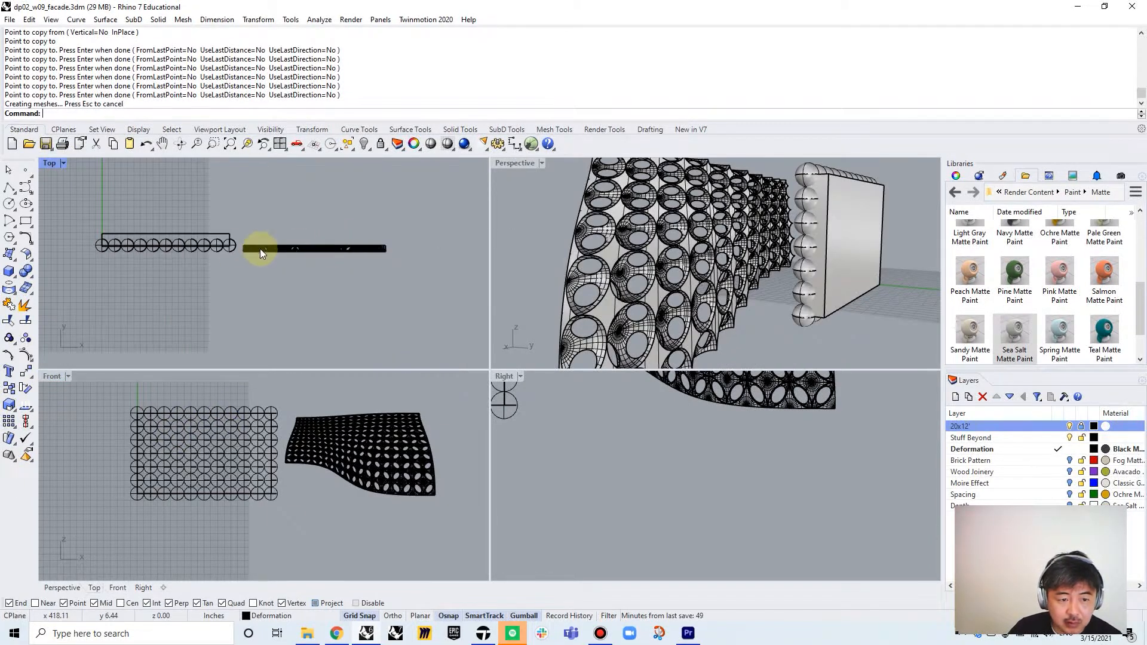
right_click_drag(227, 250, 319, 263)
scroll(246, 266, "up", 8)
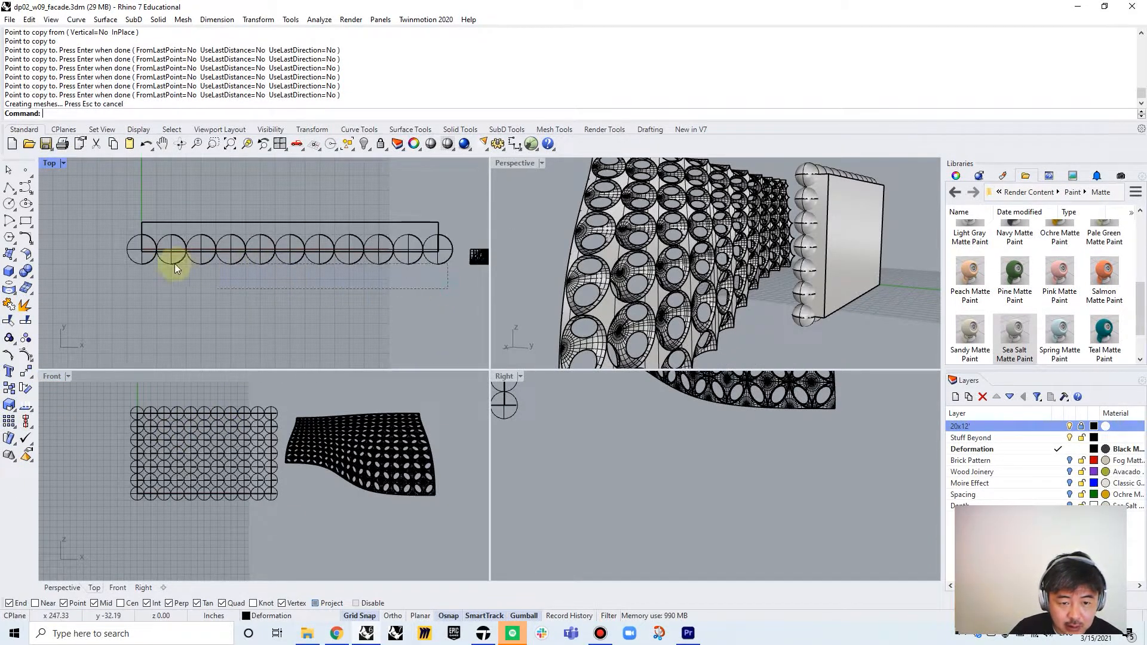
left_click_drag(109, 256, 110, 256)
scroll(250, 250, "up", 2)
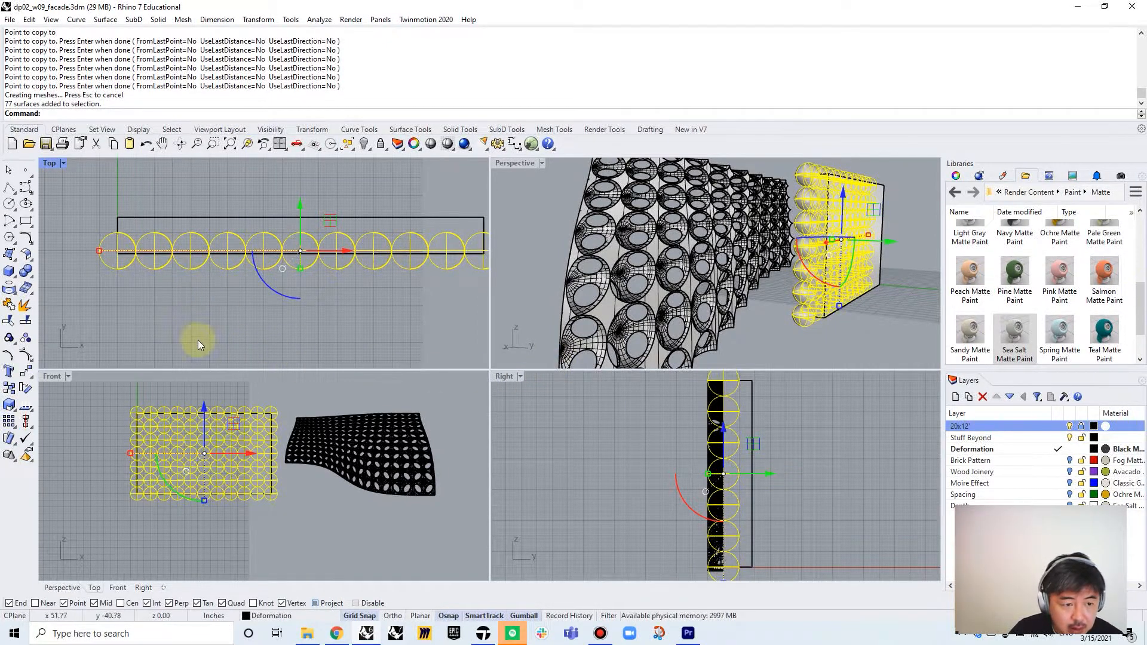
type("c")
key("Return")
left_click(117, 251)
scroll(117, 252, "up", 5)
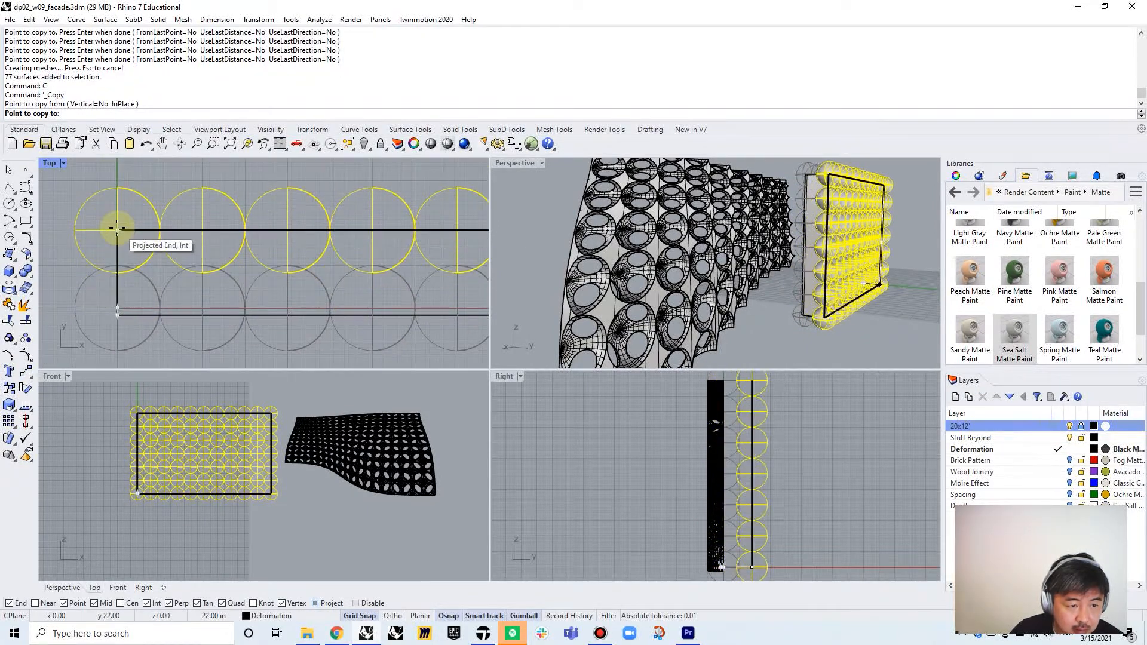
left_click(117, 230)
key("Return")
- Move the back sphere grid 12 in right and 12 in down in the Front view, staggering it against the front grid
scroll(213, 227, "down", 5)
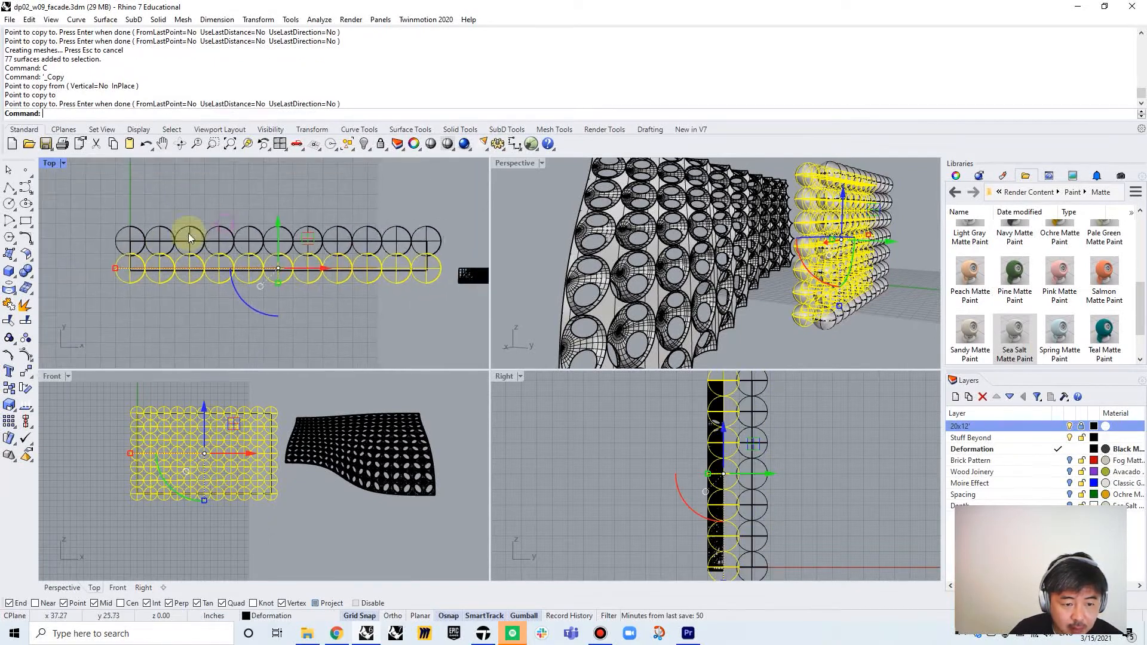
left_click_drag(456, 209, 70, 231)
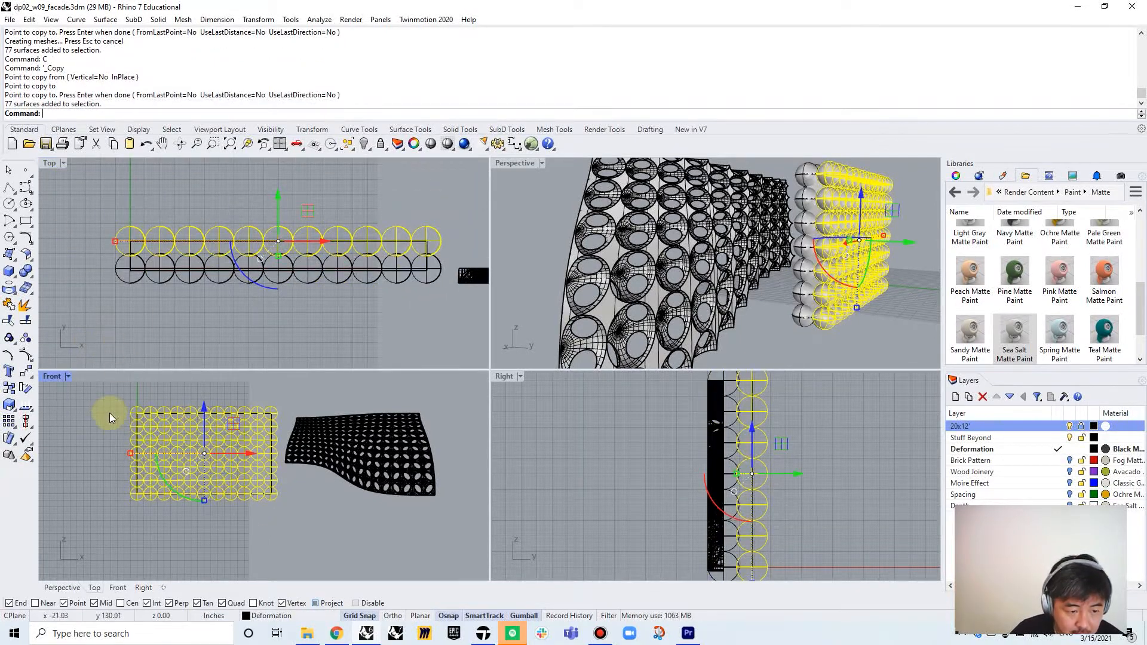
scroll(113, 416, "up", 4)
scroll(150, 423, "up", 3)
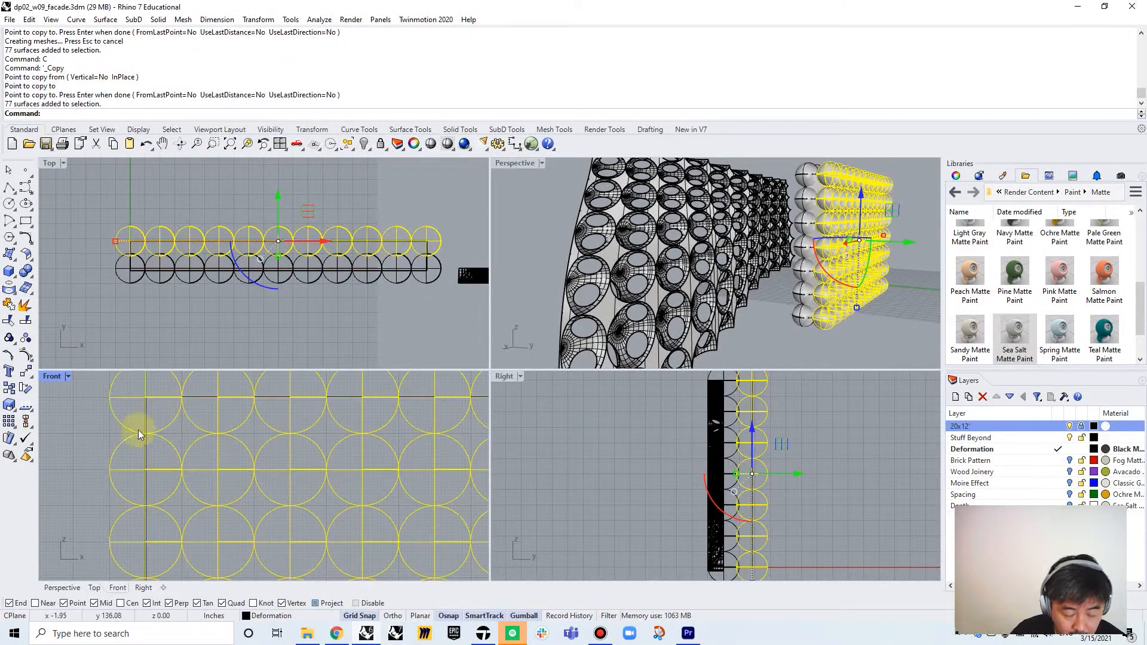
type("m")
key("Return")
left_click(146, 398)
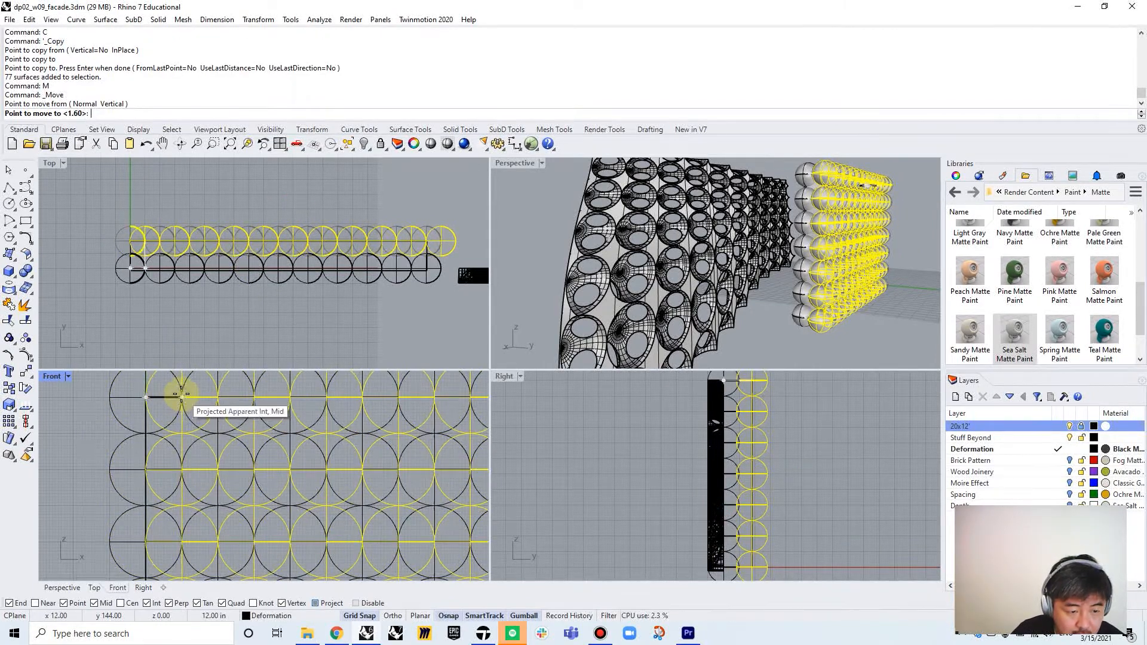
left_click(180, 433)
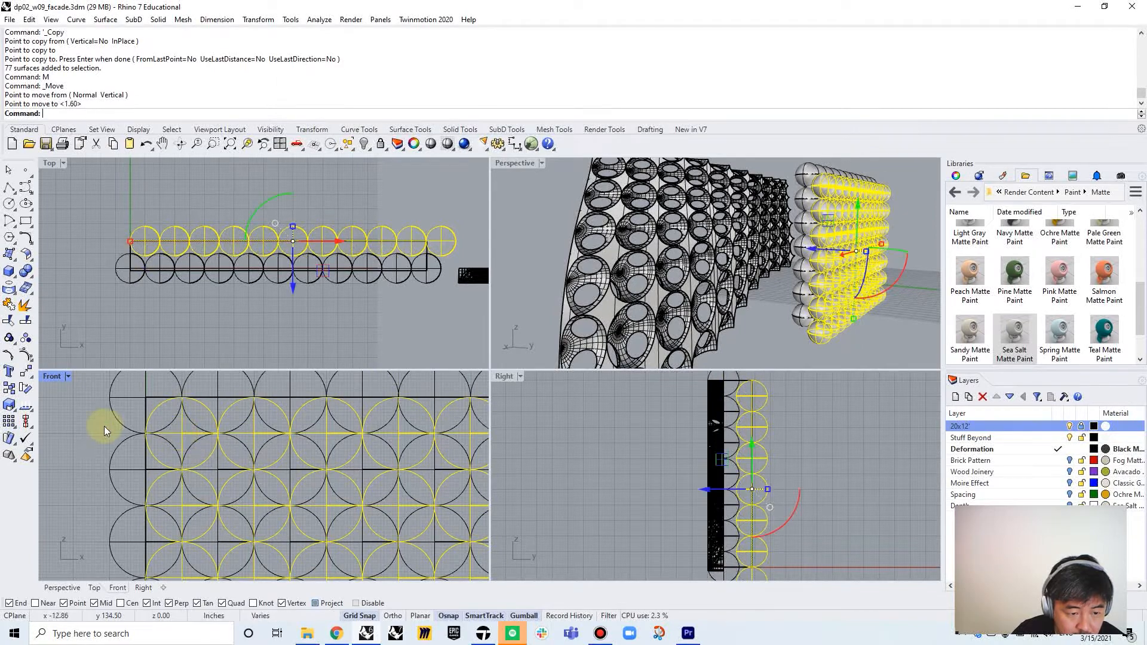
left_click(70, 432)
- Select the box in the Top view and shift it slightly along its depth toward the back sphere grid
scroll(78, 429, "down", 8)
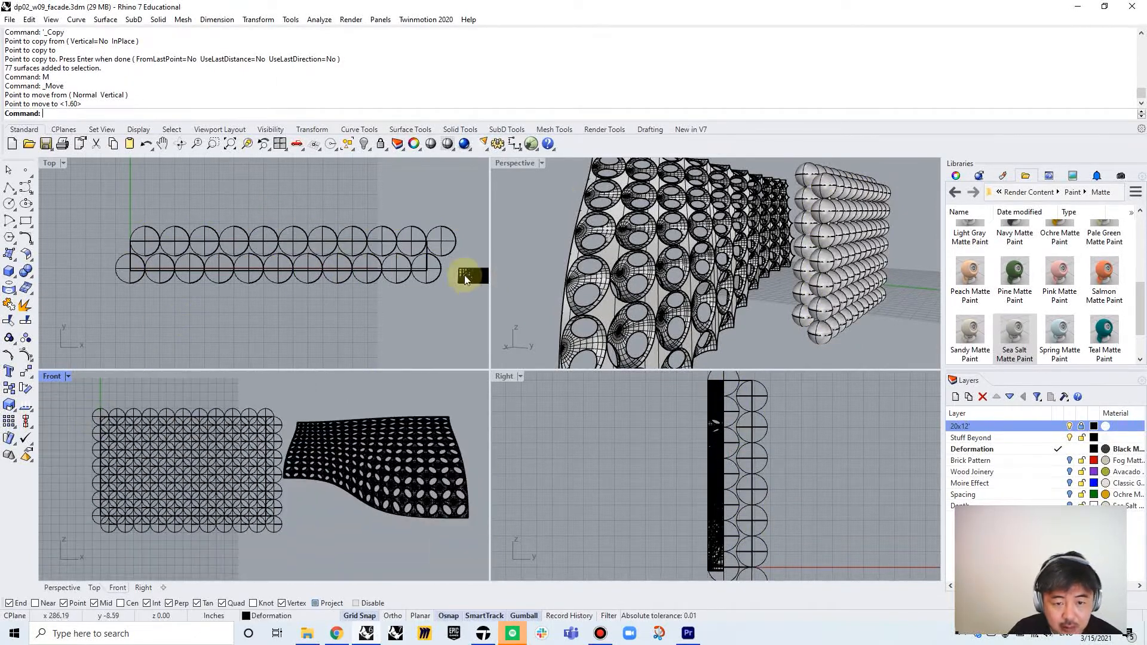
mouse_move(842, 264)
right_mouse_down()
mouse_move(847, 290)
mouse_move(834, 279)
right_mouse_up()
mouse_move(308, 265)
right_mouse_down()
mouse_move(317, 250)
mouse_move(302, 264)
right_mouse_up()
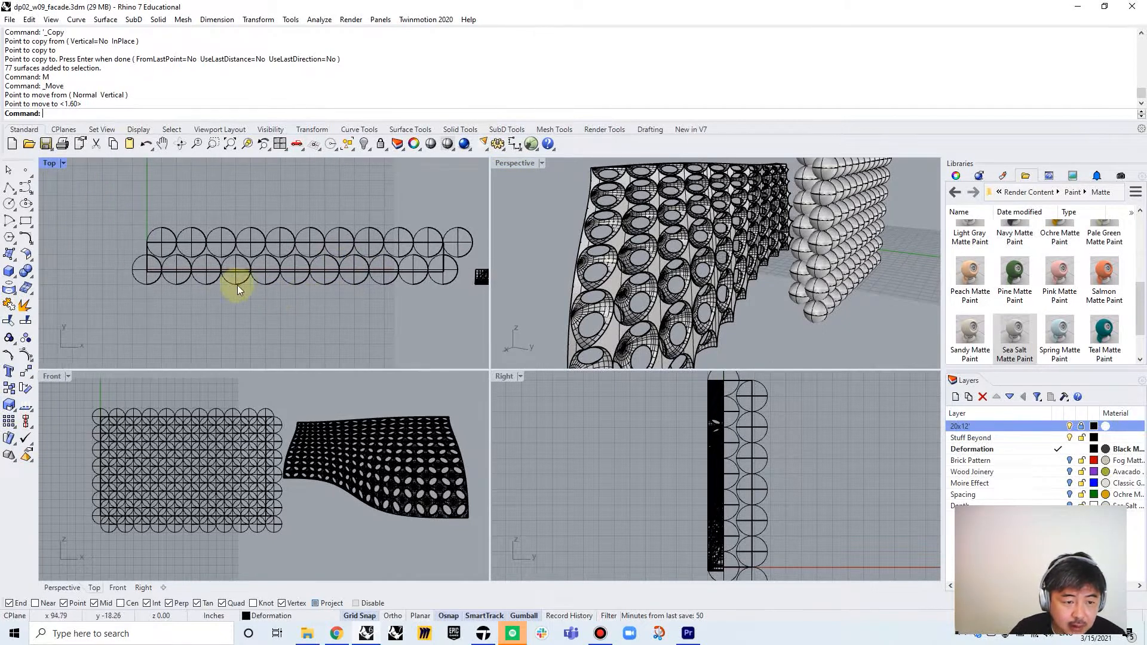
scroll(245, 286, "up", 6)
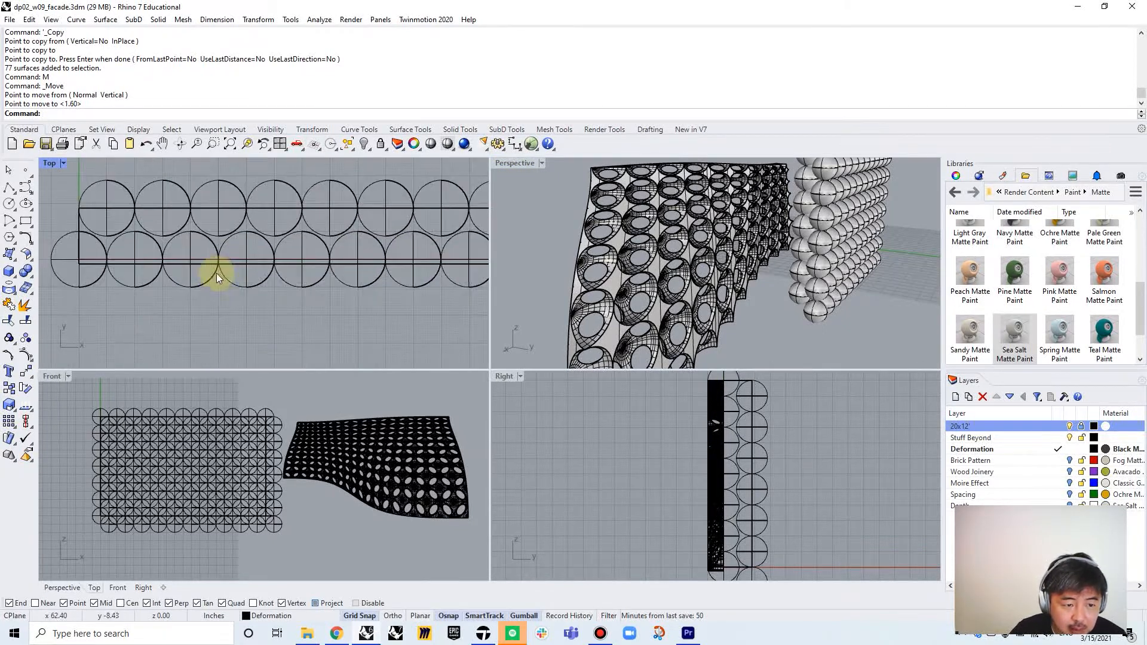
left_click(92, 268)
scroll(206, 236, "down", 4)
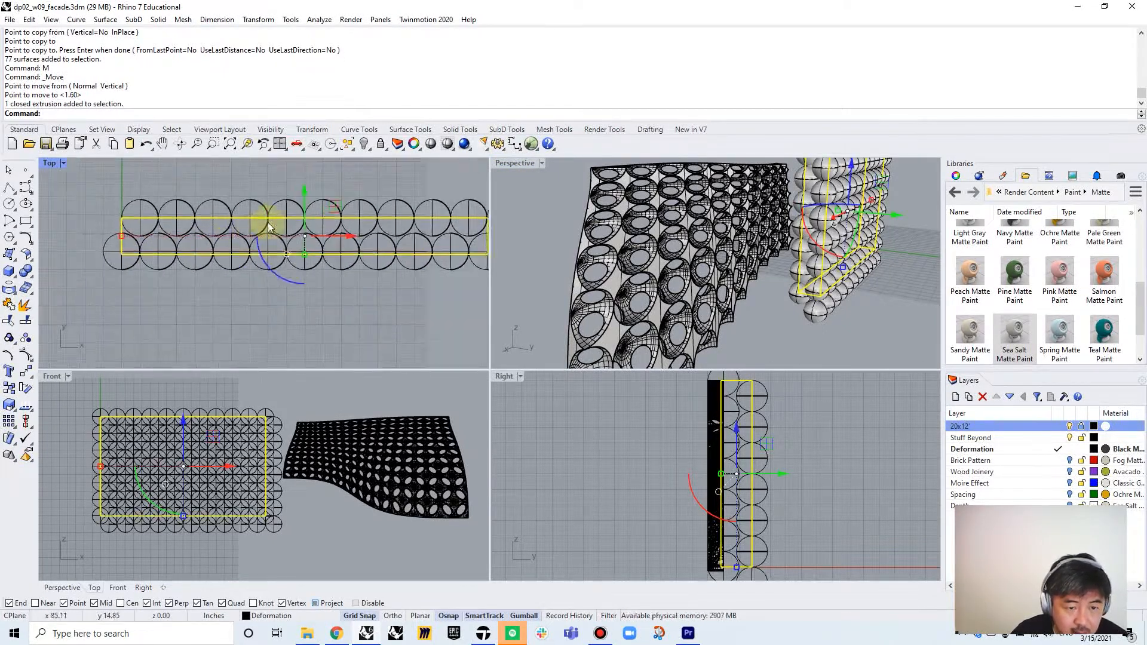
right_click_drag(253, 228, 263, 290)
left_click_drag(315, 254, 315, 252)
left_click(189, 226)
scroll(245, 228, "down", 4)
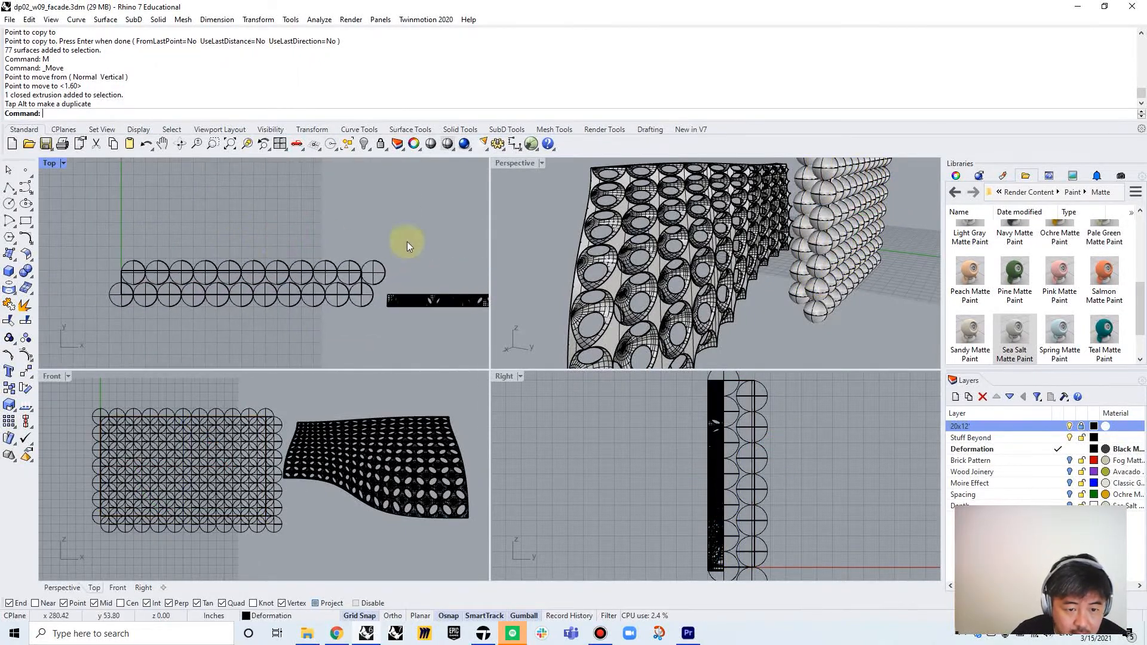
- Move the back sphere grid toward the front one in the Top view so the two layers overlap
left_click_drag(113, 261, 115, 261)
scroll(231, 274, "up", 5)
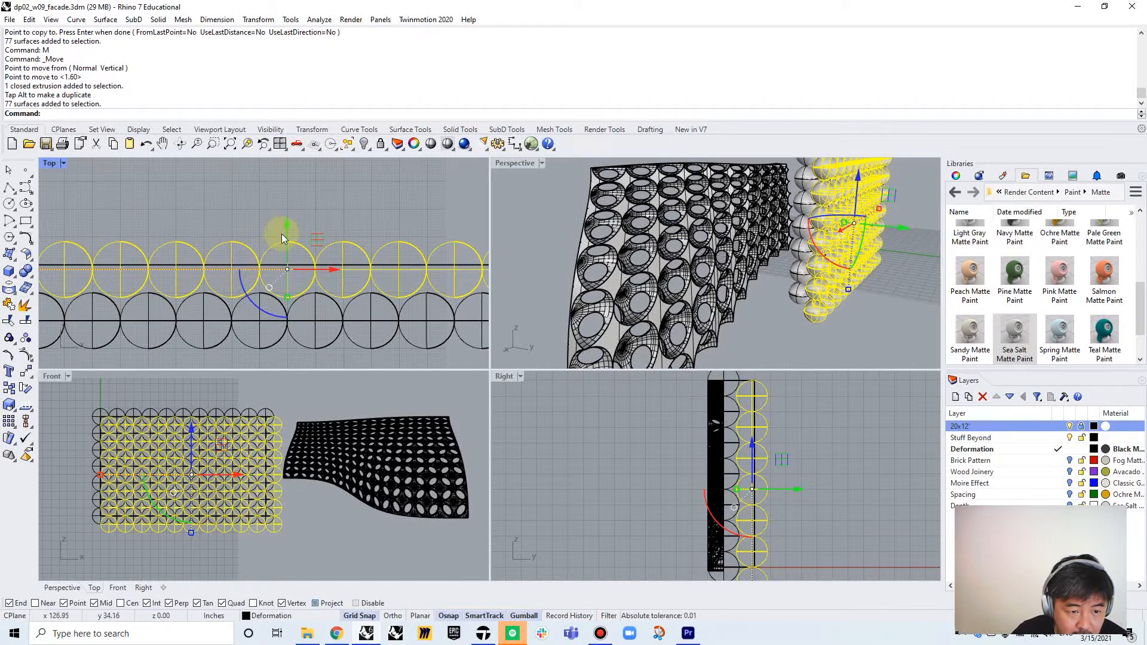
mouse_move(284, 226)
left_mouse_down()
mouse_move(284, 238)
mouse_move(292, 214)
left_mouse_up()
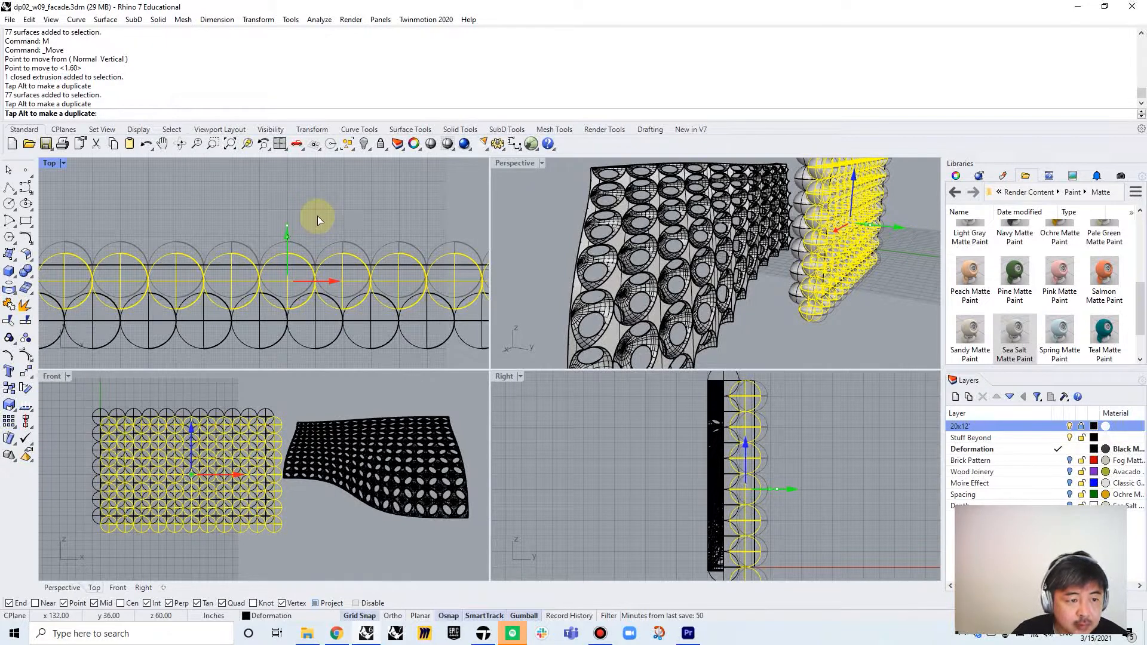
left_click(347, 209)
- Move the front sphere grid a little toward the back grid in the Top view, increasing the overlap
scroll(336, 239, "down", 3)
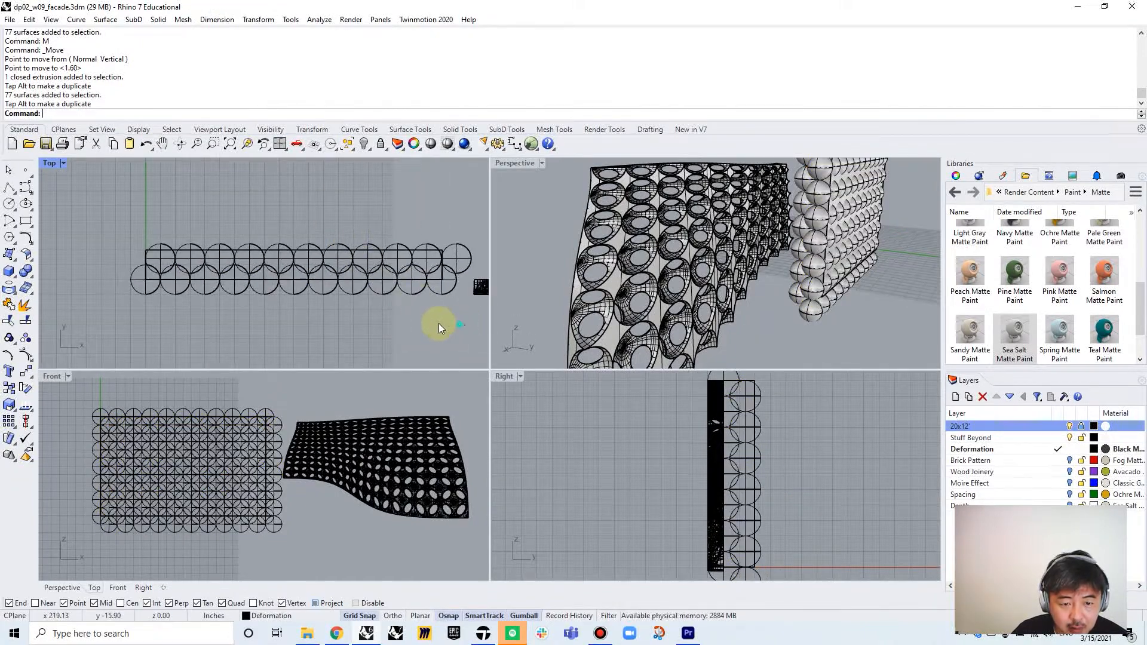
left_click_drag(128, 289, 128, 290)
left_click_drag(293, 236, 292, 231)
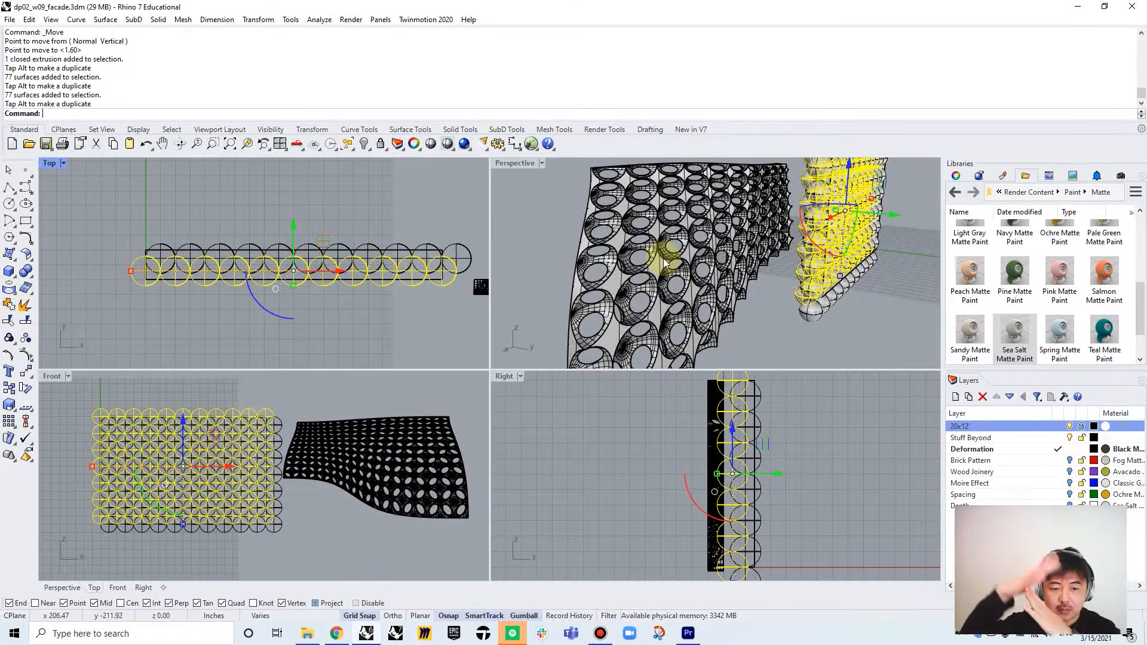
left_click(324, 201)
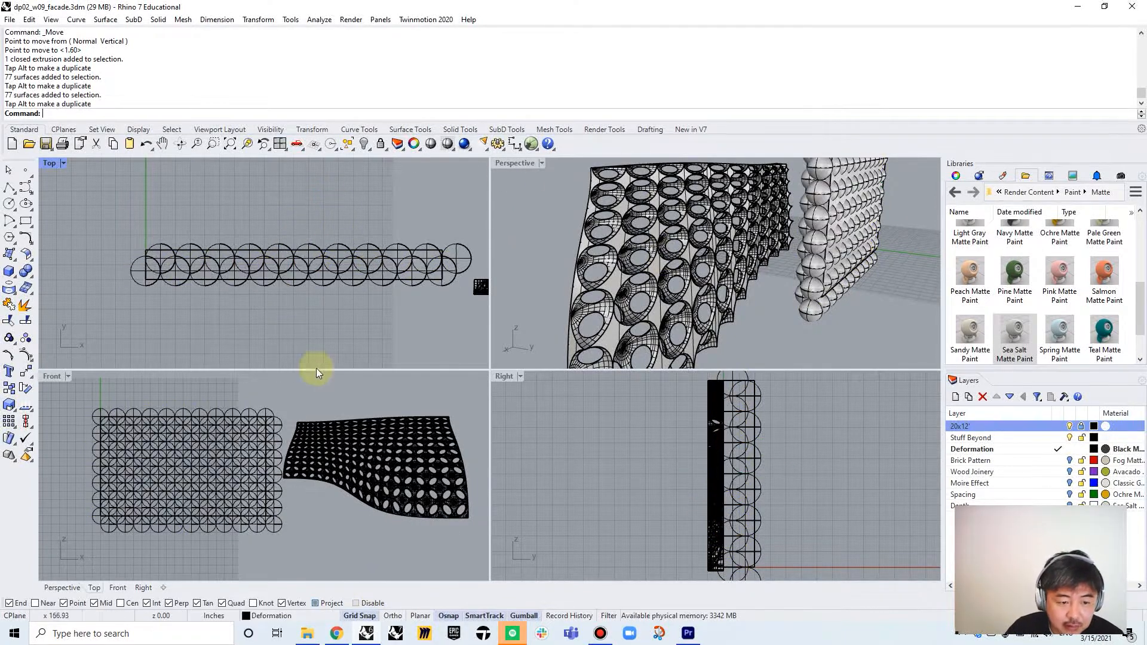
- Scale the box down along its depth to a thin slab running between the centres of the two sphere layers
right_click_drag(765, 345, 890, 295)
scroll(890, 295, "up", 5)
right_click_drag(763, 263, 624, 320)
scroll(418, 279, "up", 4)
right_click_drag(740, 215, 711, 251)
left_click(396, 289)
right_click_drag(276, 281, 240, 286)
left_click_drag(232, 296, 233, 274)
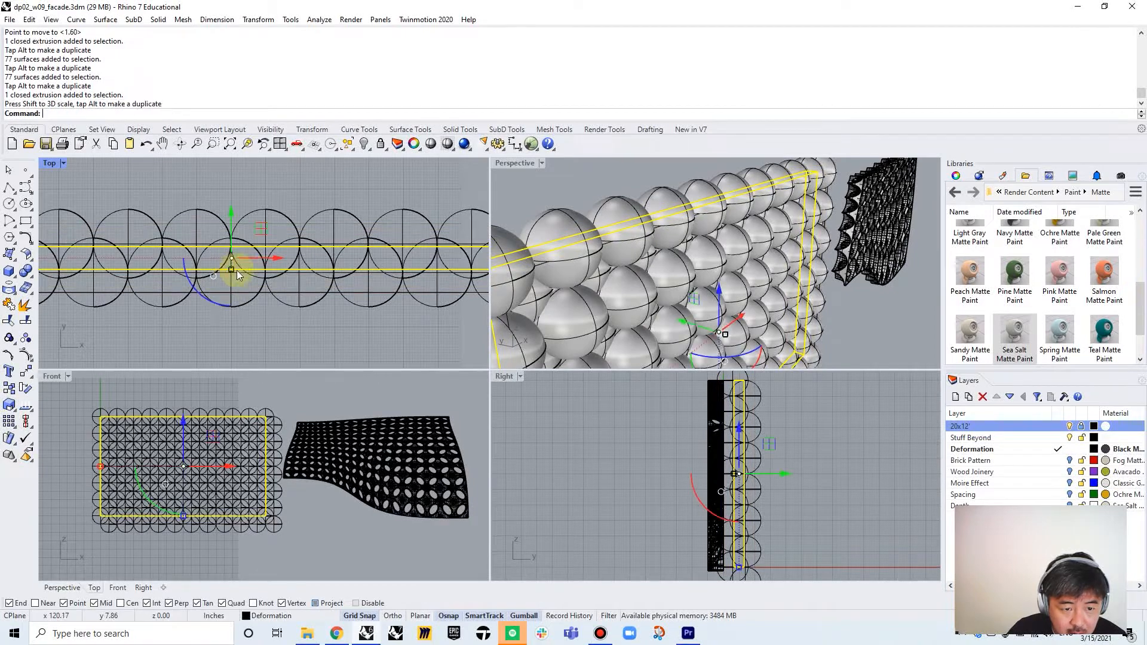
left_click(608, 177)
- Select the slab in the Top view and scale it up slightly along its depth to thicken it
right_click_drag(739, 225, 603, 232)
left_click(305, 268)
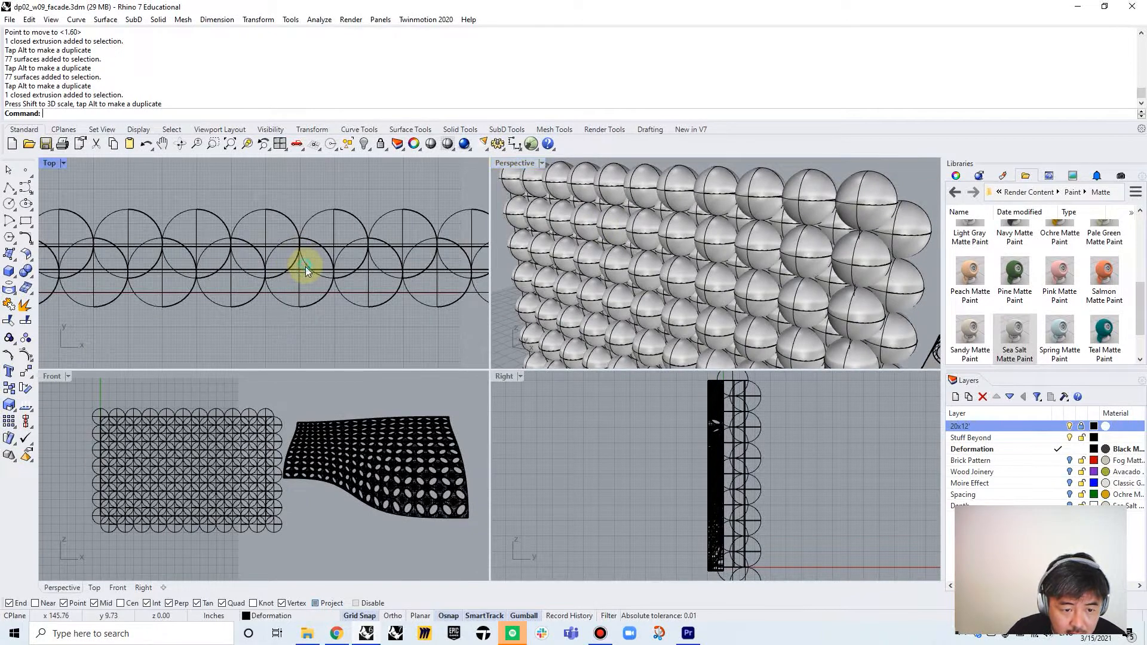
left_click(346, 298)
scroll(210, 273, "up", 3)
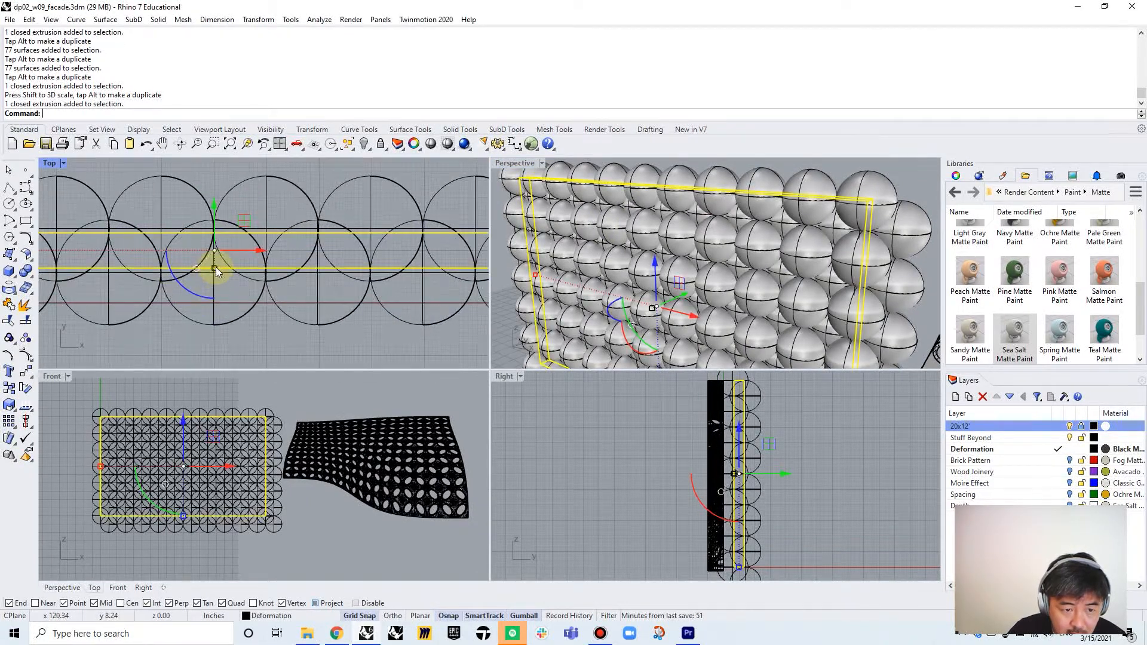
left_click_drag(214, 268, 206, 287)
scroll(317, 185, "down", 3)
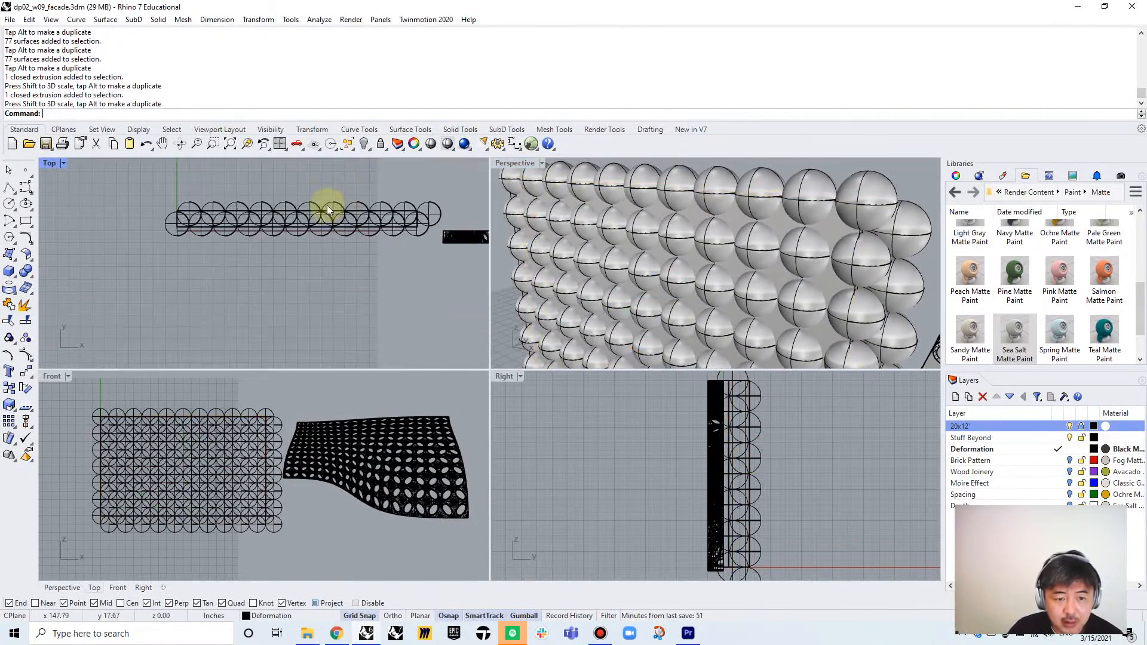
- Try to subtract the whole front sphere grid from the slab in one BooleanDifference, and undo it
scroll(413, 232, "up", 2)
left_click(423, 235)
type("BD")
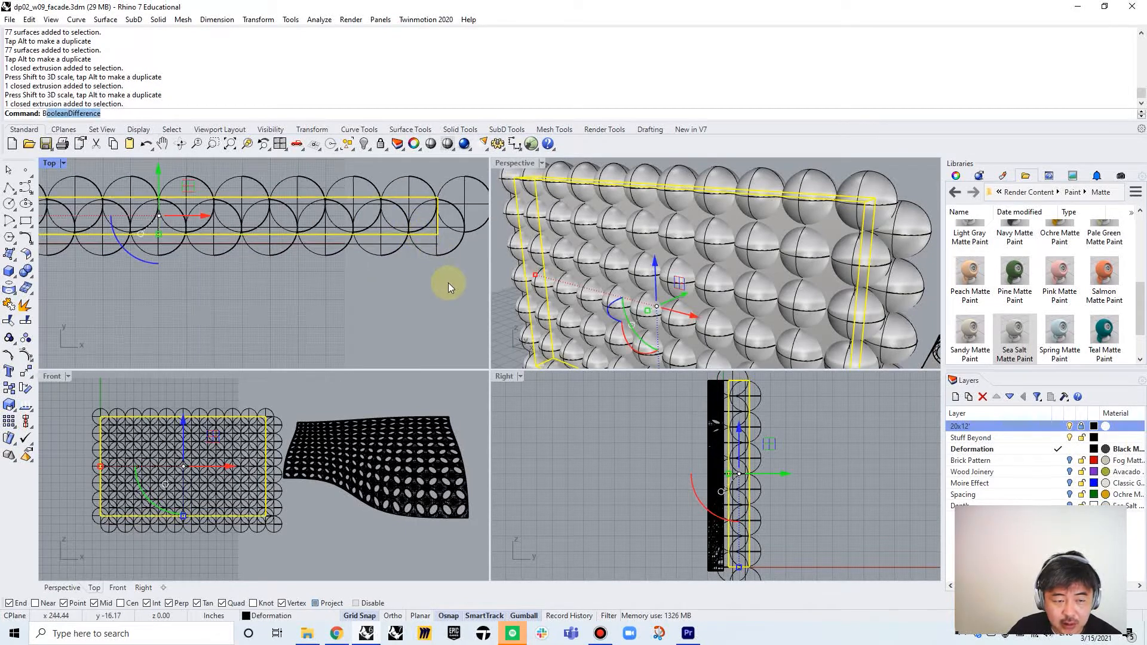
key("Return")
scroll(452, 281, "down", 3)
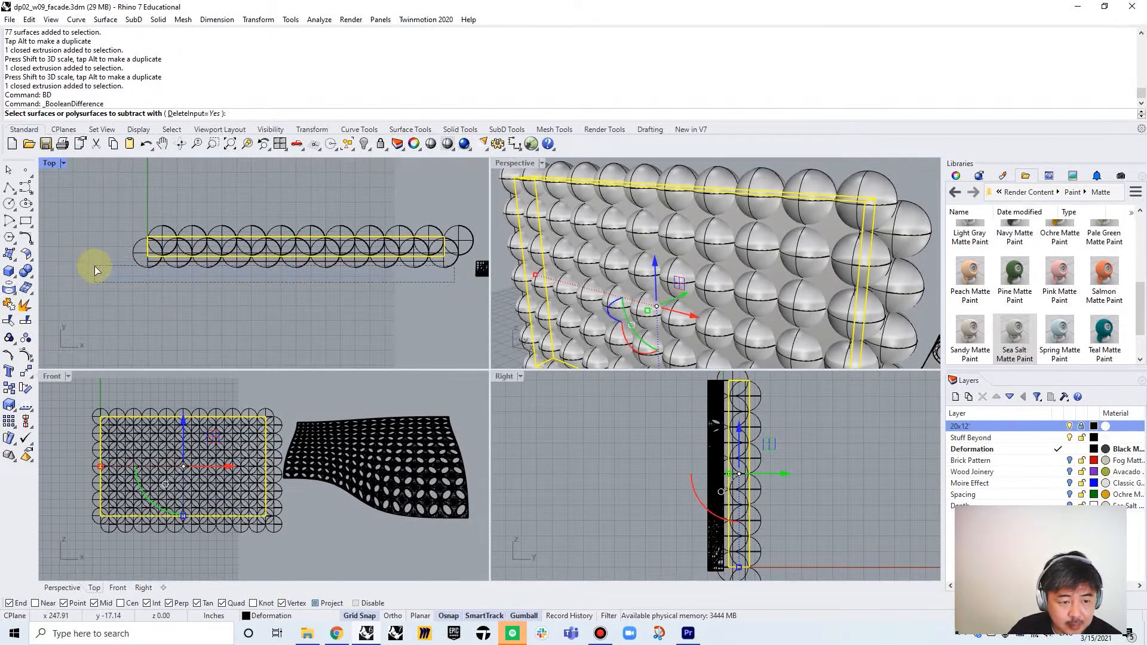
left_click_drag(90, 264, 472, 229)
key("Return")
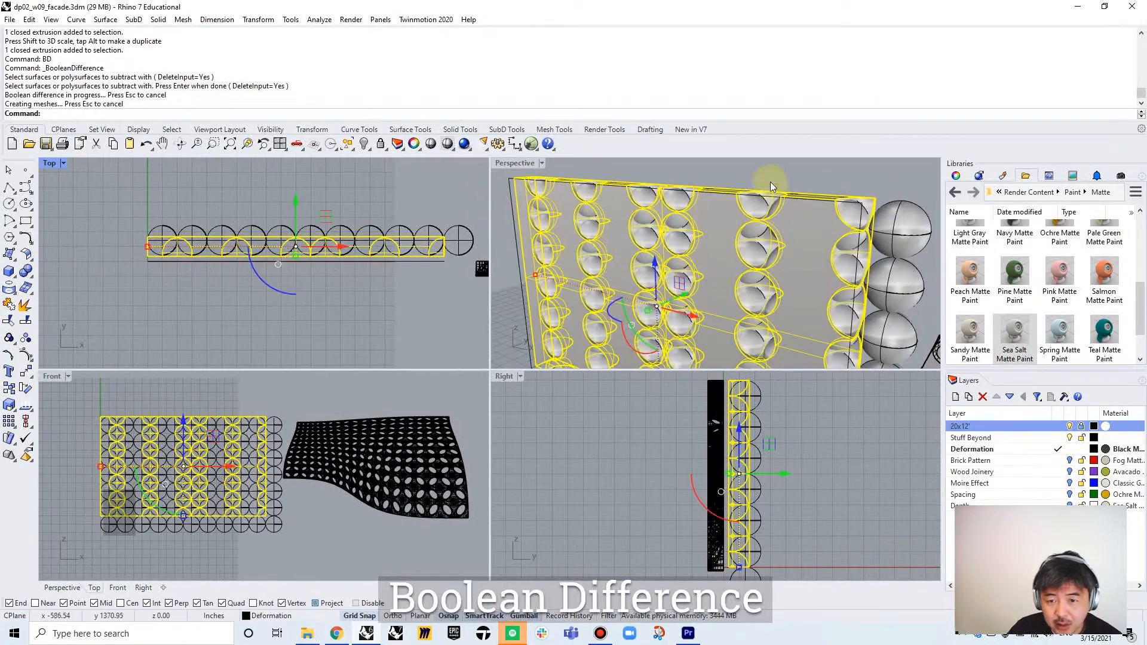
right_click_drag(854, 177, 662, 177)
scroll(668, 225, "up", 5)
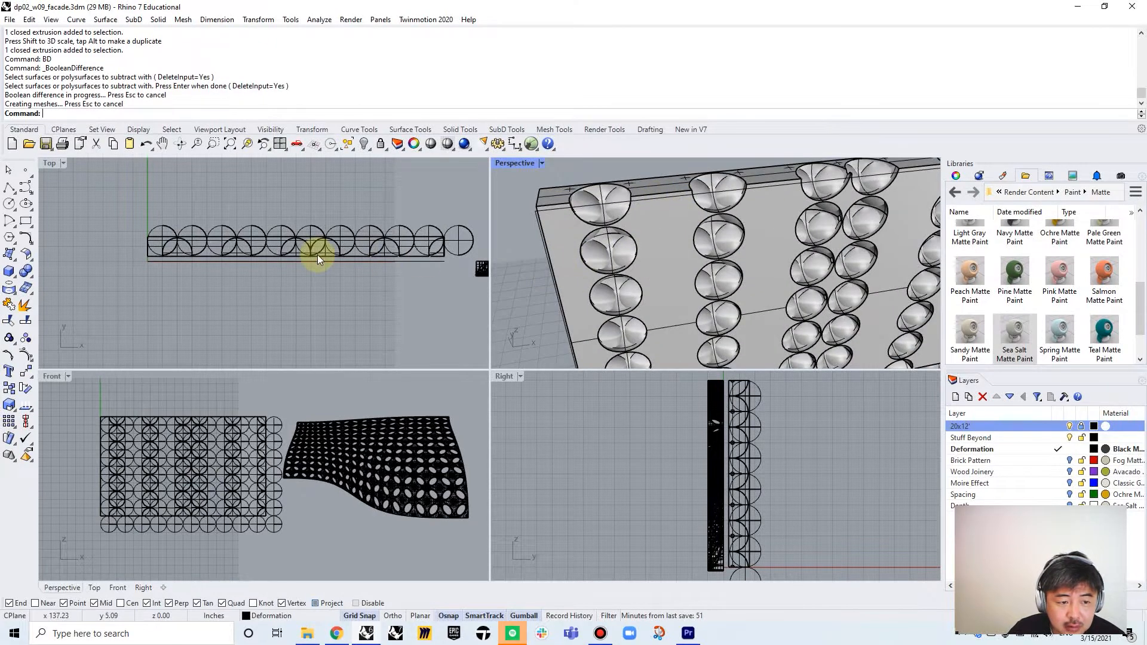
key("ctrl+z")
key("Escape")
- Subtract every other column of the front sphere grid from the slab with BooleanDifference, beginning with the column at the left end
scroll(342, 235, "up", 4)
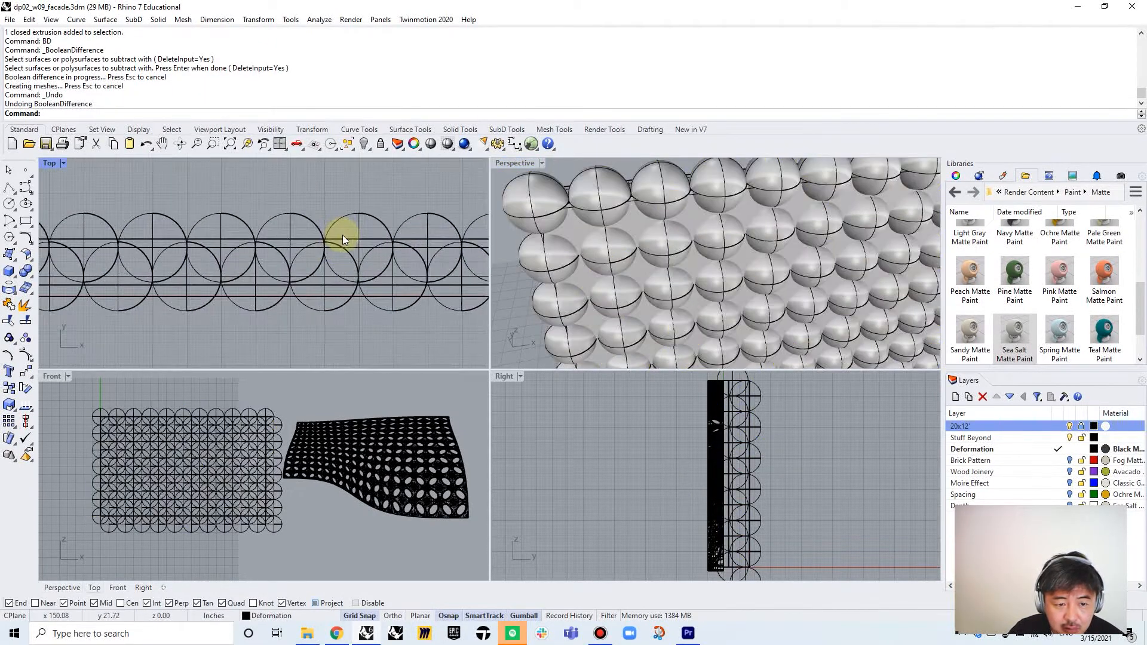
left_click(343, 238)
type("BD")
key("Return")
right_click_drag(174, 325, 257, 326)
left_click(98, 304)
left_click_drag(289, 328, 241, 302)
left_click_drag(312, 323, 275, 296)
right_click_drag(406, 330, 313, 332)
left_click_drag(313, 331, 307, 298)
right_click_drag(371, 328, 354, 325)
left_click_drag(346, 321, 296, 300)
right_click_drag(476, 314, 410, 332)
left_click_drag(374, 317, 374, 317)
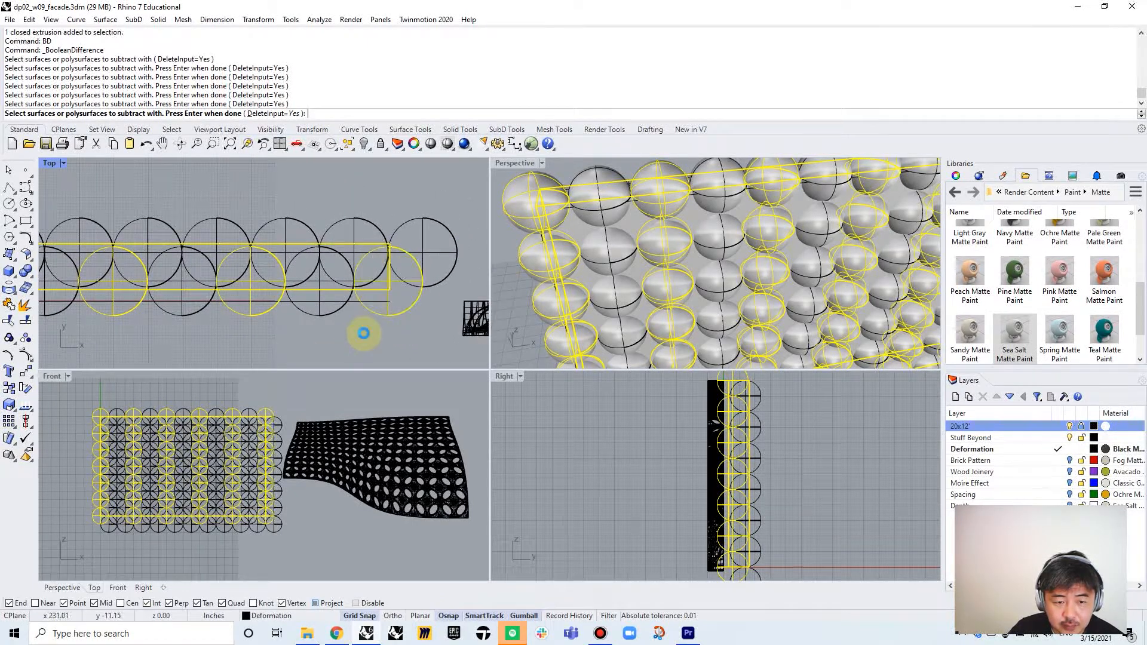
key("Return")
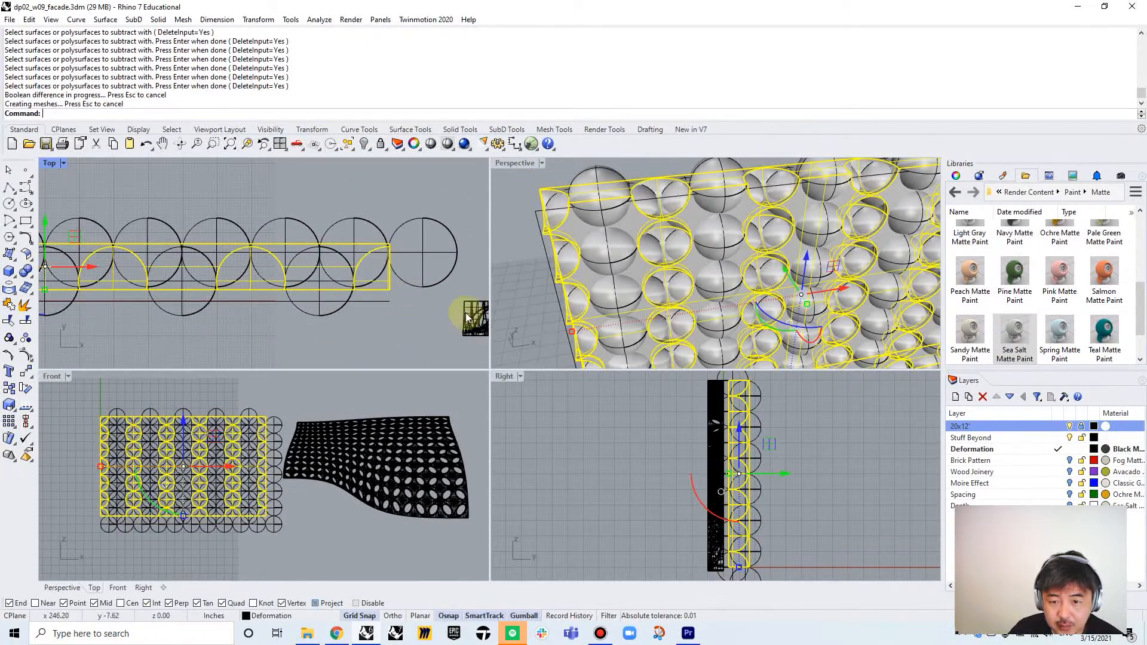
- Subtract the remaining alternate columns of the front sphere grid from the slab with BooleanDifference
scroll(521, 302, "down", 5)
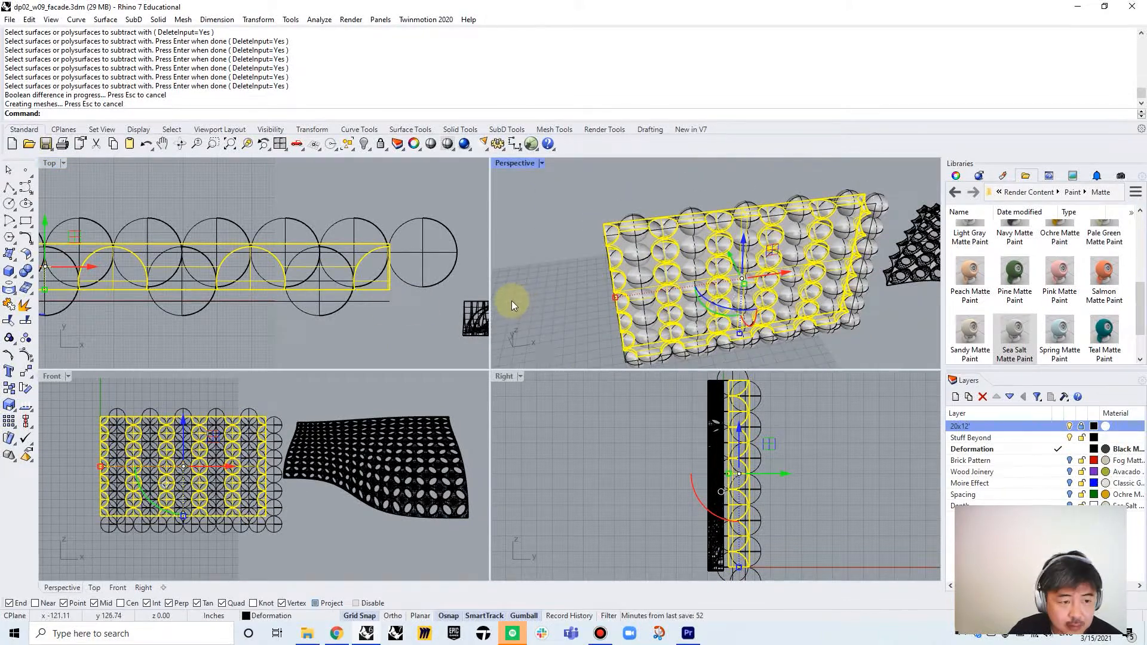
type("BD")
key("Return")
right_click_drag(291, 320, 377, 305)
left_click(369, 305)
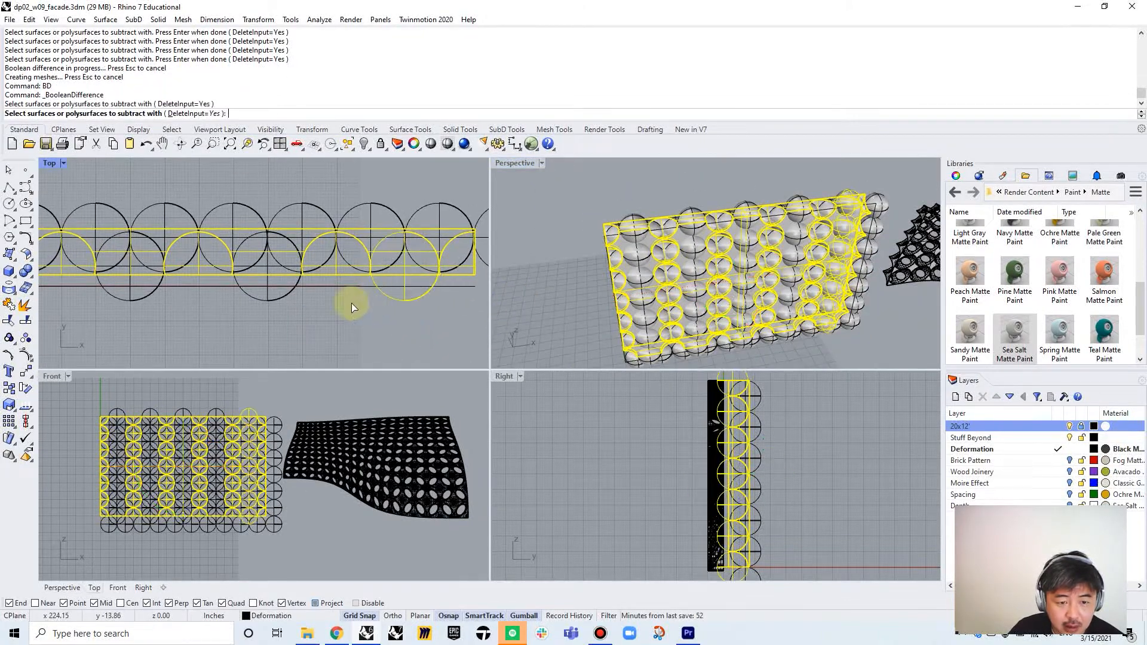
left_click(251, 298)
right_click_drag(181, 309, 265, 329)
right_click_drag(185, 320, 274, 328)
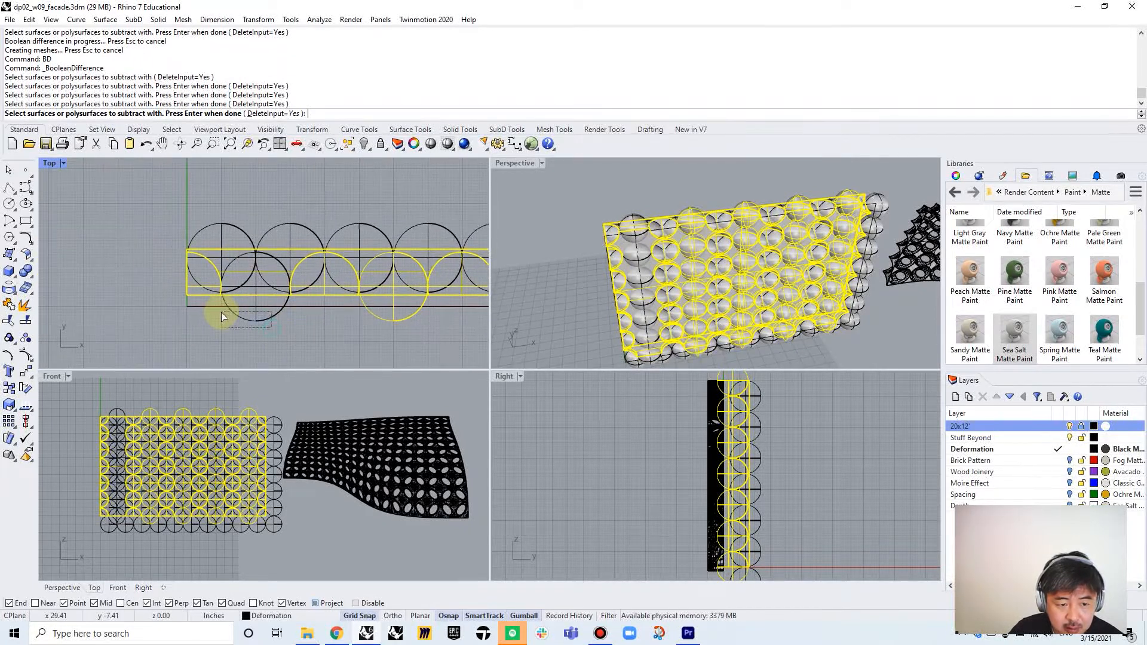
left_click_drag(222, 317, 222, 315)
right_click(264, 217)
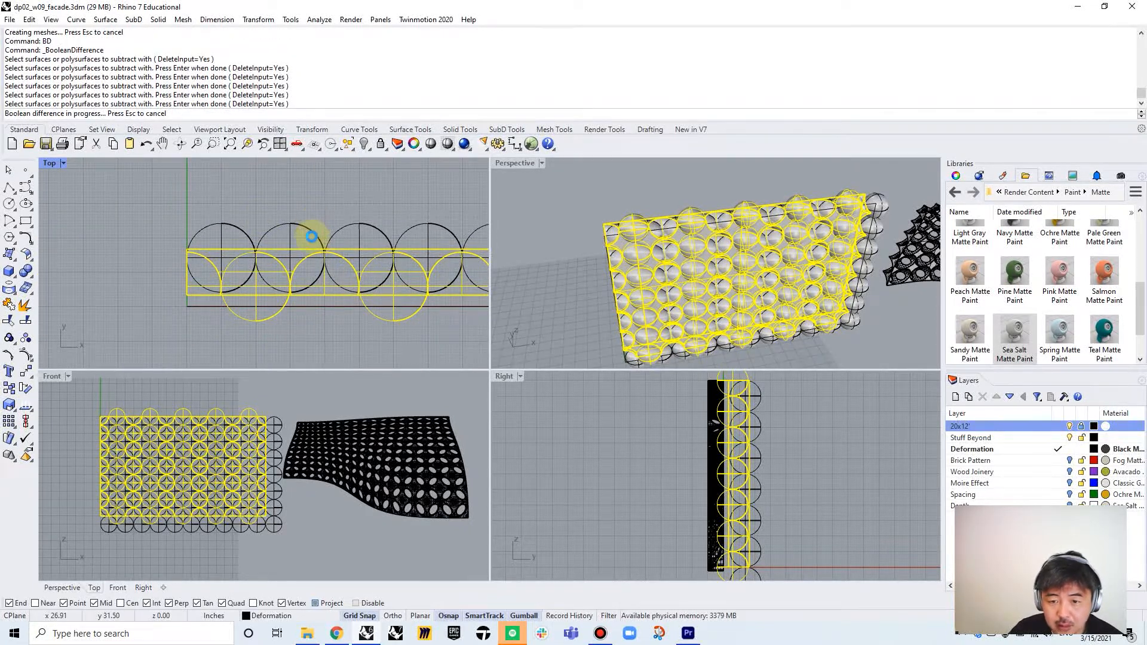
- Subtract every other column of the back sphere grid from the slab with BooleanDifference, beginning at the left end
right_click(252, 206)
left_click_drag(213, 232, 213, 233)
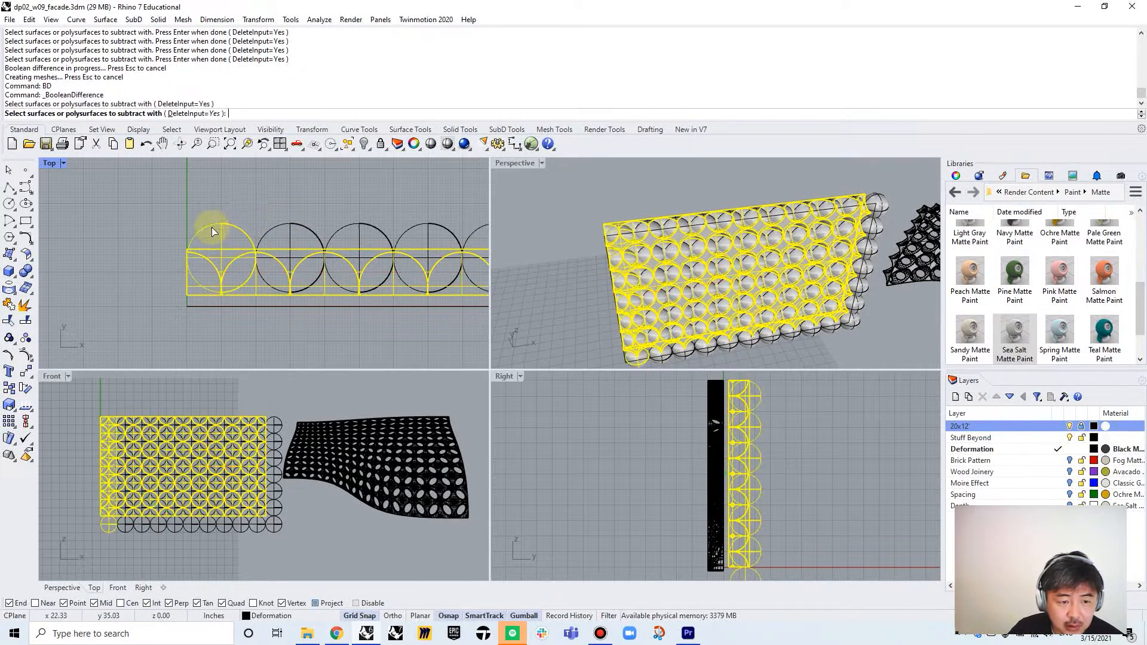
right_click_drag(336, 241, 249, 242)
right_click_drag(327, 221, 294, 218)
right_click_drag(299, 265, 209, 262)
right_click(436, 230)
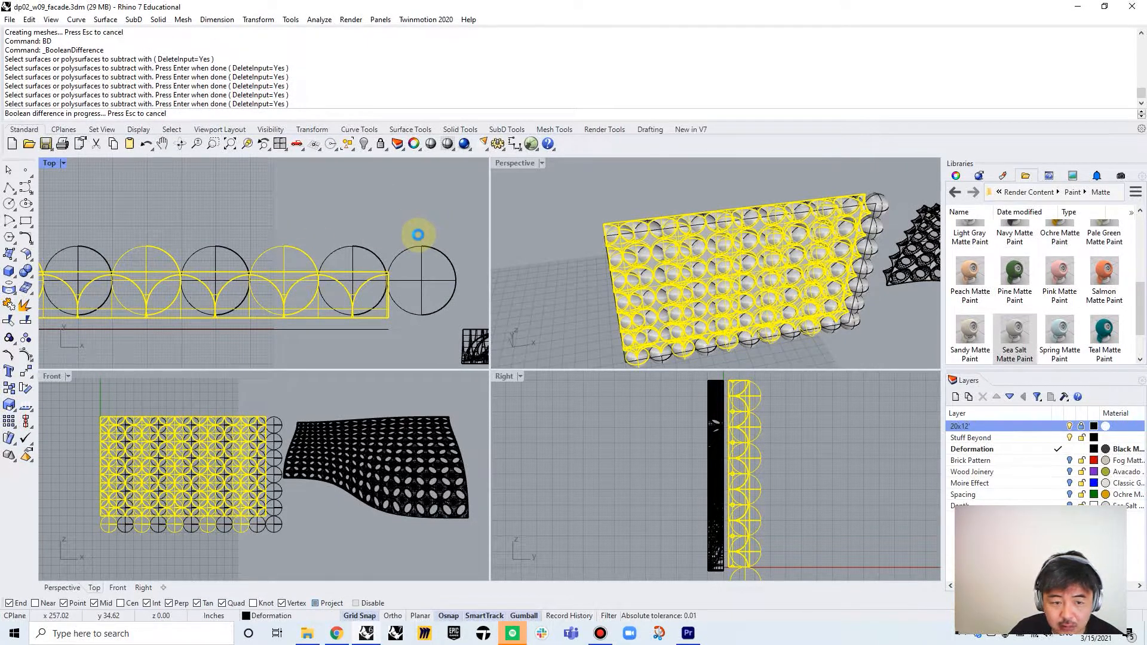
- Subtract the remaining back-grid columns that intersect the slab with BooleanDifference, leaving out the column beyond its right edge
right_click(379, 230)
left_click(318, 253)
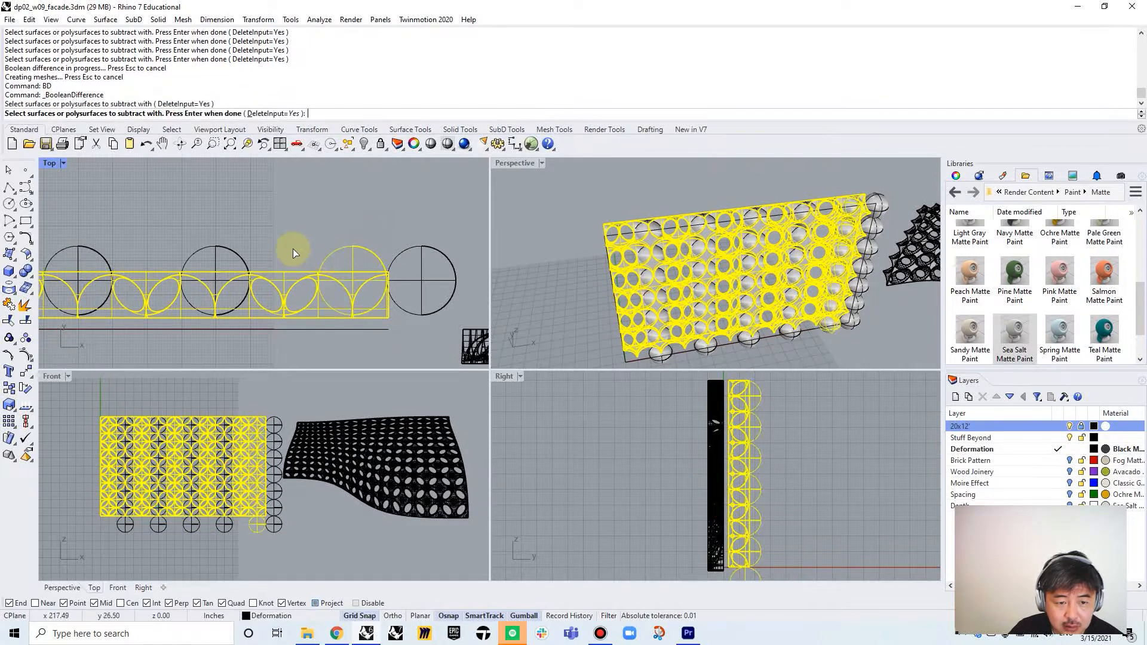
left_click(176, 258)
right_click_drag(177, 258, 274, 230)
left_click(313, 221)
left_click(215, 204)
left_click(209, 220)
right_click(263, 204)
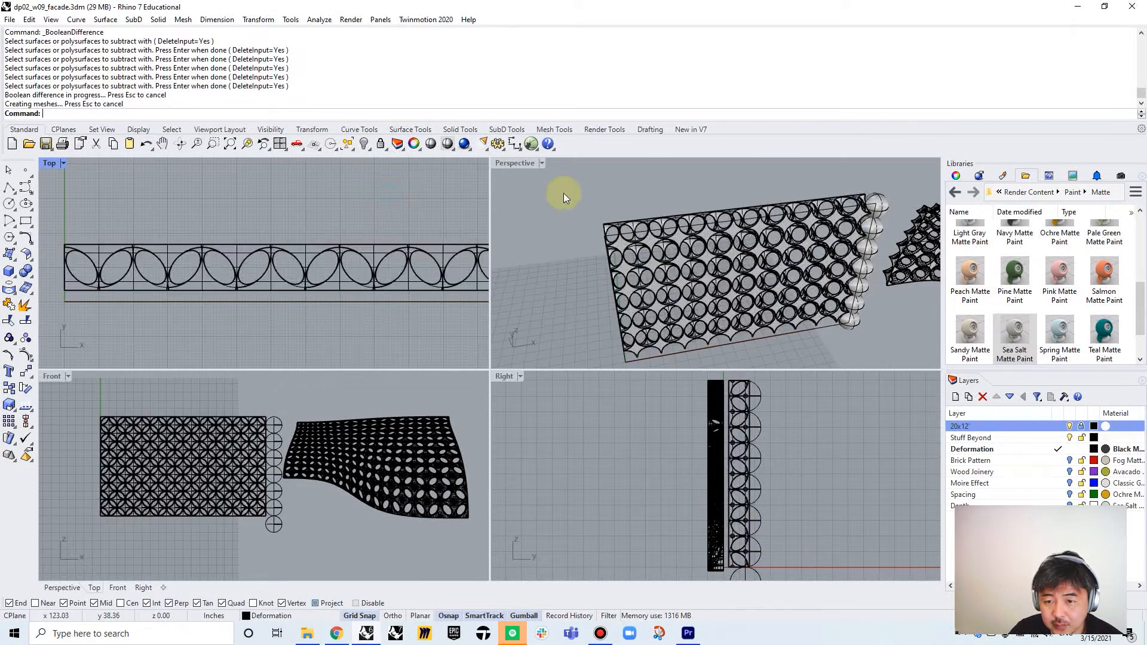
- Delete the leftover sphere column beyond the right edge of the perforated panel
left_click(736, 224)
right_click_drag(736, 224, 683, 230)
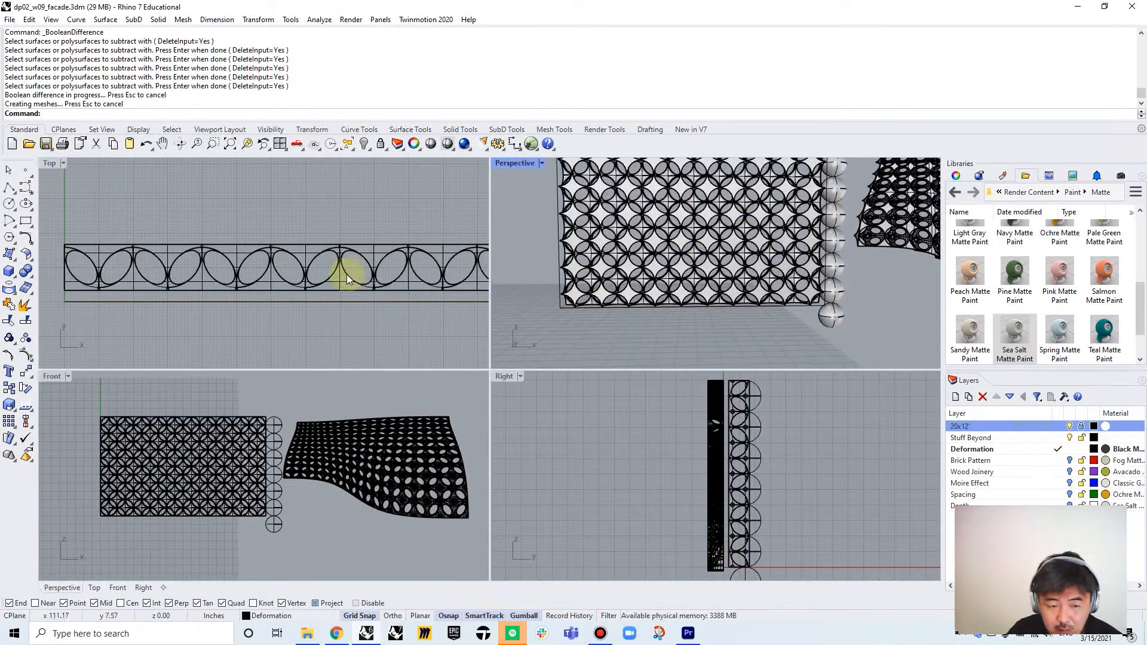
scroll(371, 274, "down", 3)
right_click_drag(371, 275, 282, 282)
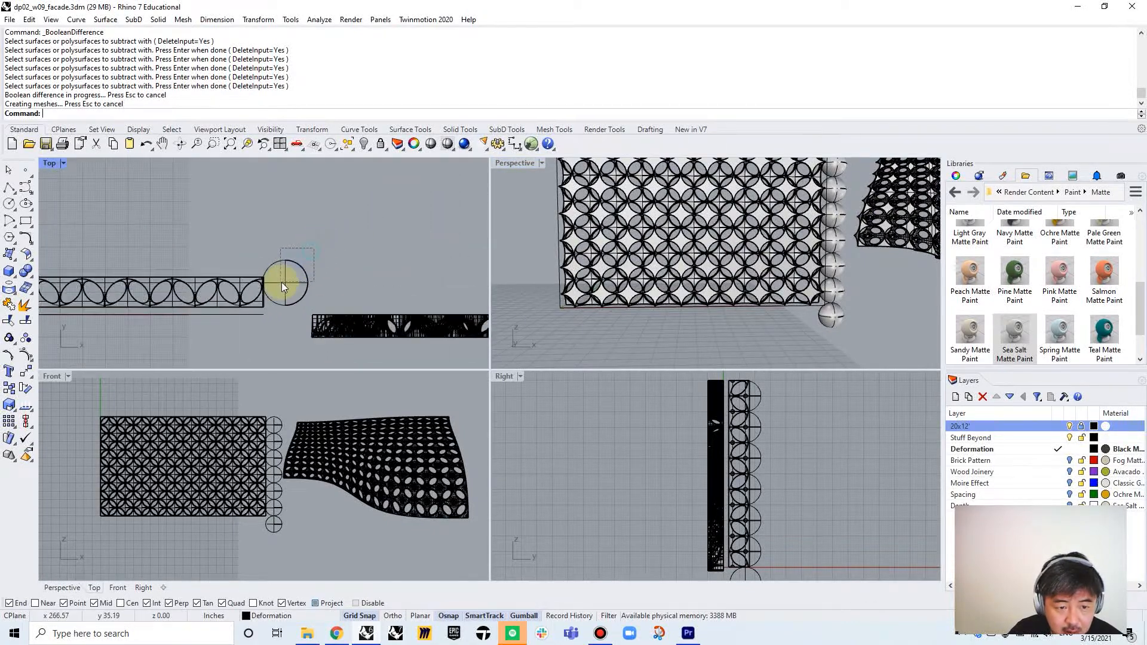
left_click(284, 280)
key("Delete")
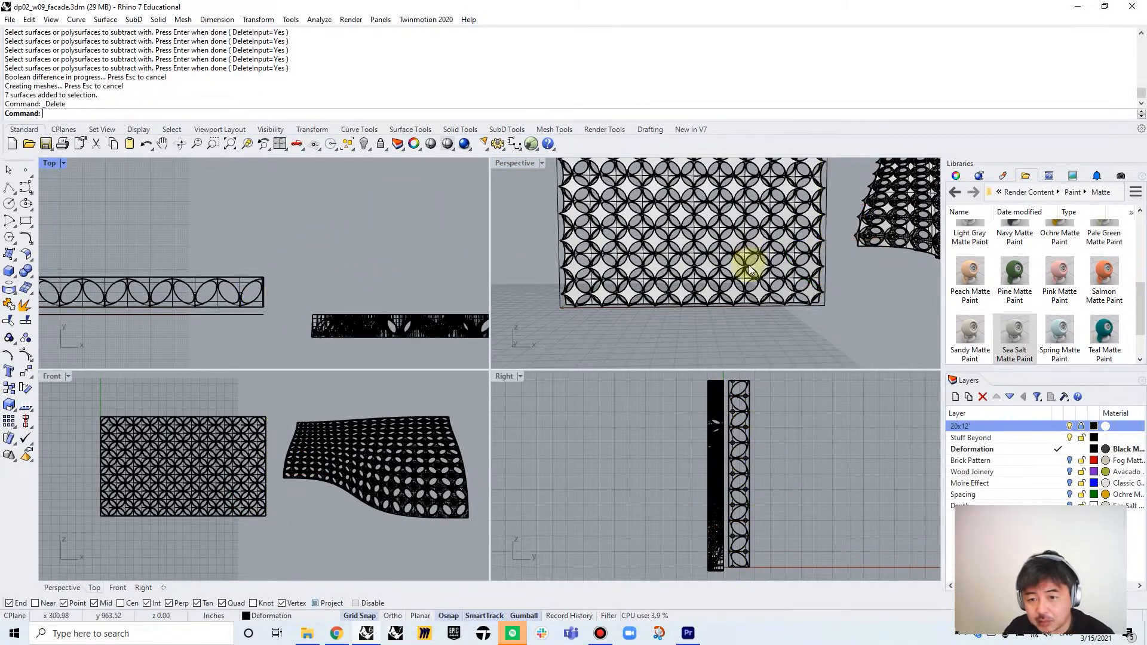
- Maximize the Perspective view and examine the openings of the perforated panel from several angles
double_click(513, 164)
right_click_drag(504, 351, 366, 353)
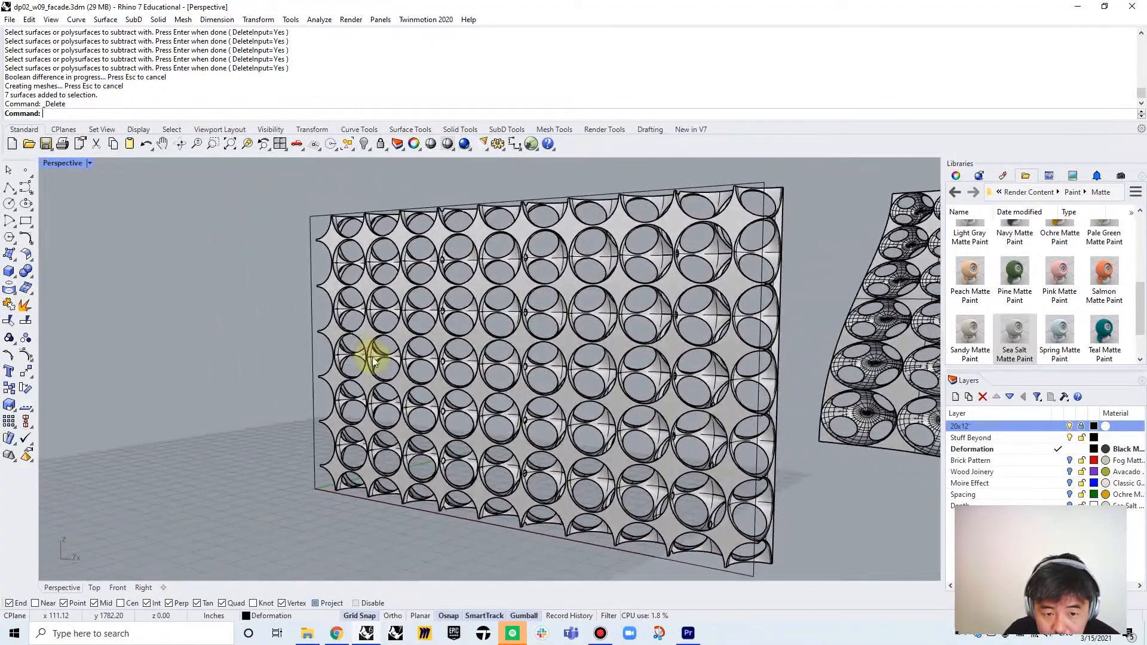
right_click_drag(594, 328, 555, 345)
left_click(628, 313)
scroll(653, 329, "down", 7)
scroll(539, 330, "up", 2)
left_click_drag(515, 322, 518, 320)
scroll(517, 322, "up", 8)
right_click_drag(561, 346, 588, 353)
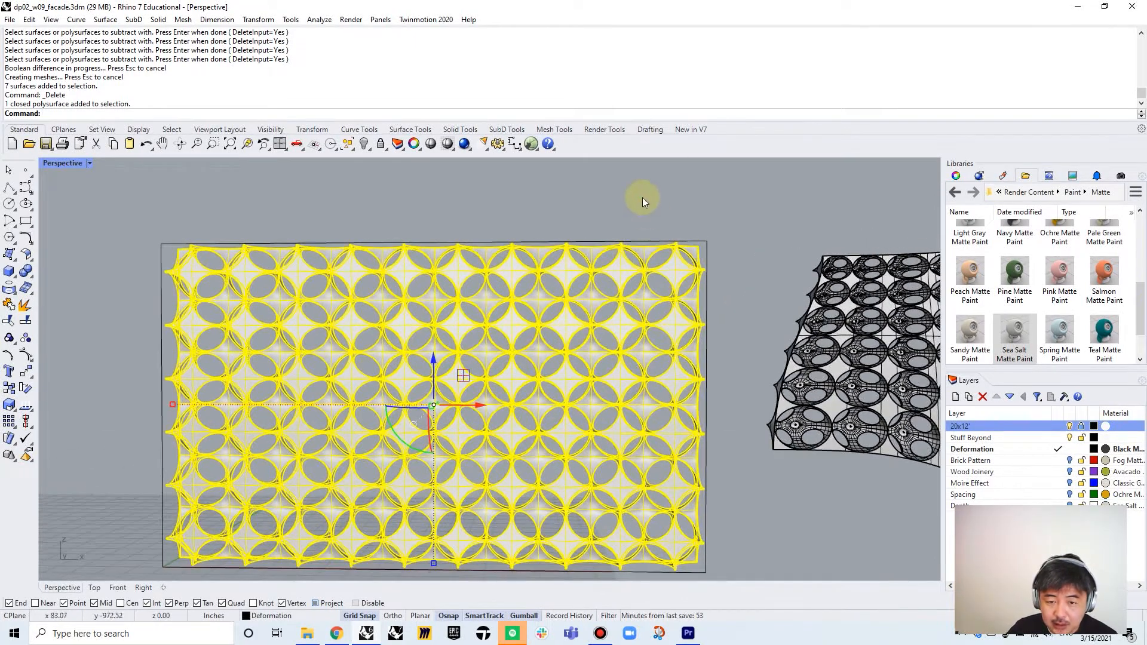
- Apply CageEdit to the panel with a BoundingBox cage, CPlane coordinates, 6 x 6 x 4 points, degree 3 in each direction and a Global region
left_click(643, 200)
left_click(512, 269)
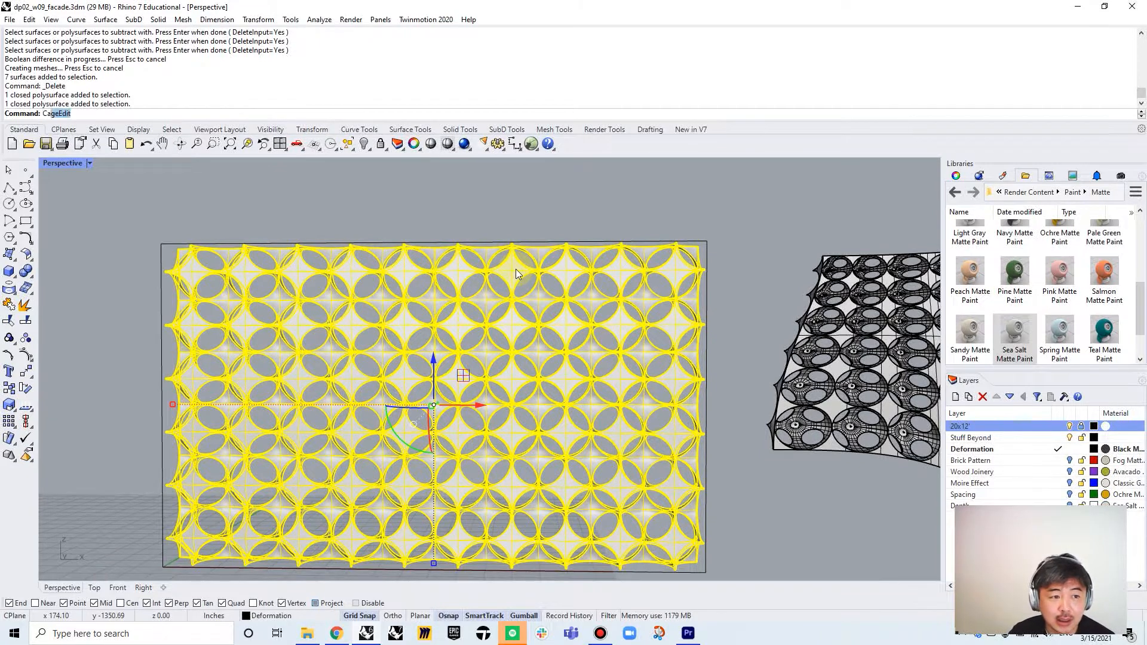
key("Return")
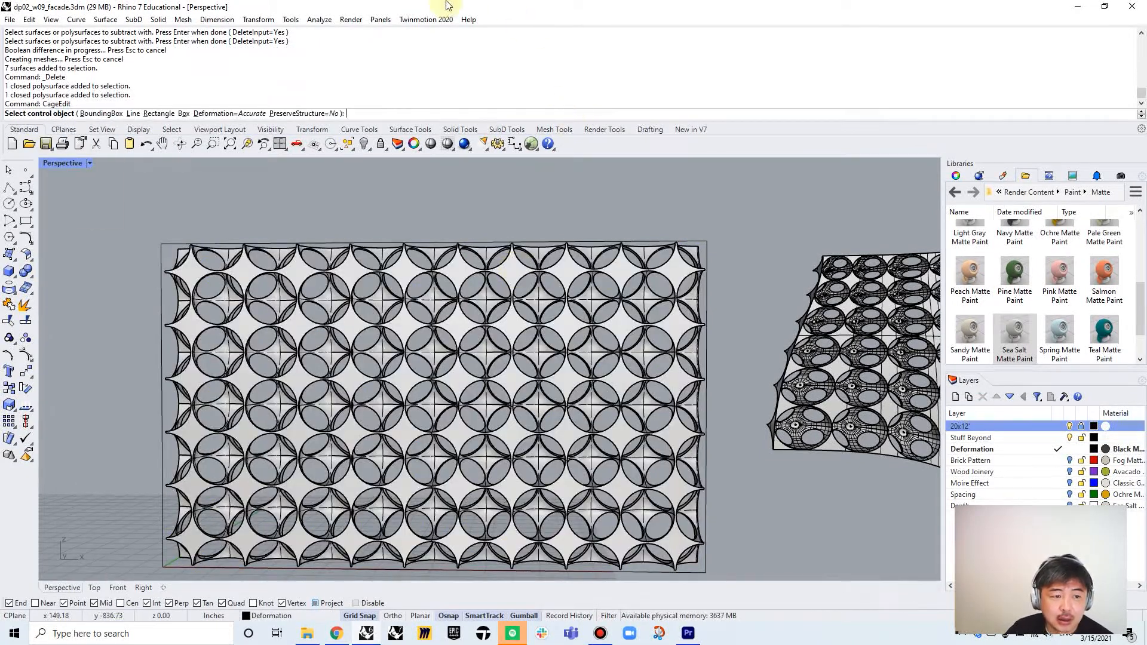
left_click(100, 114)
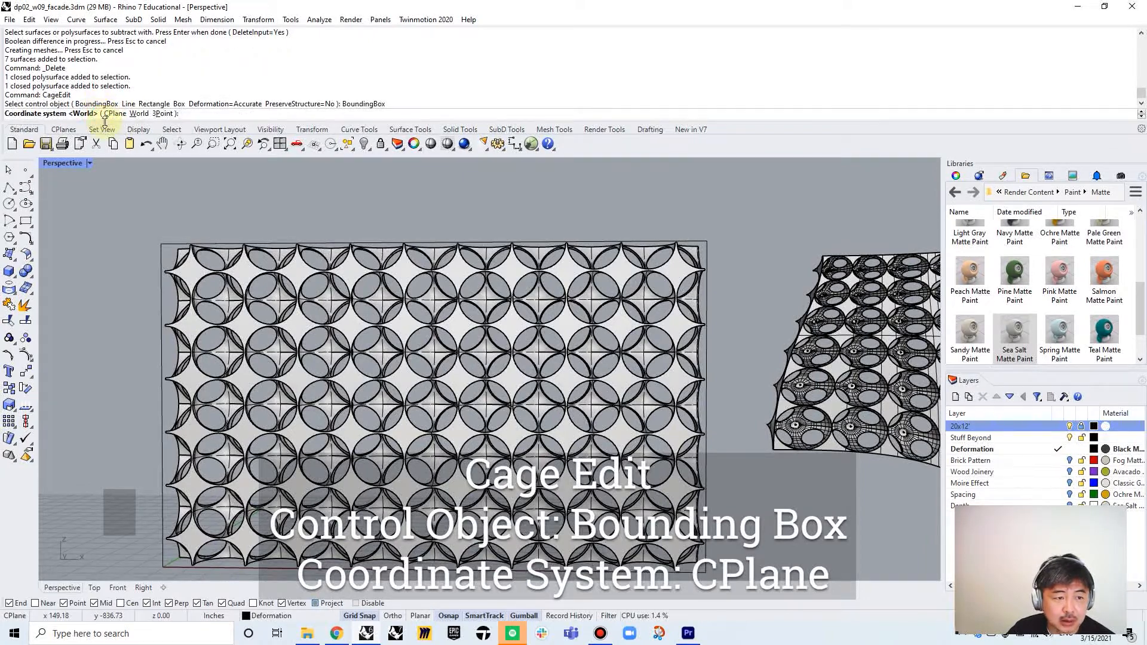
left_click(113, 113)
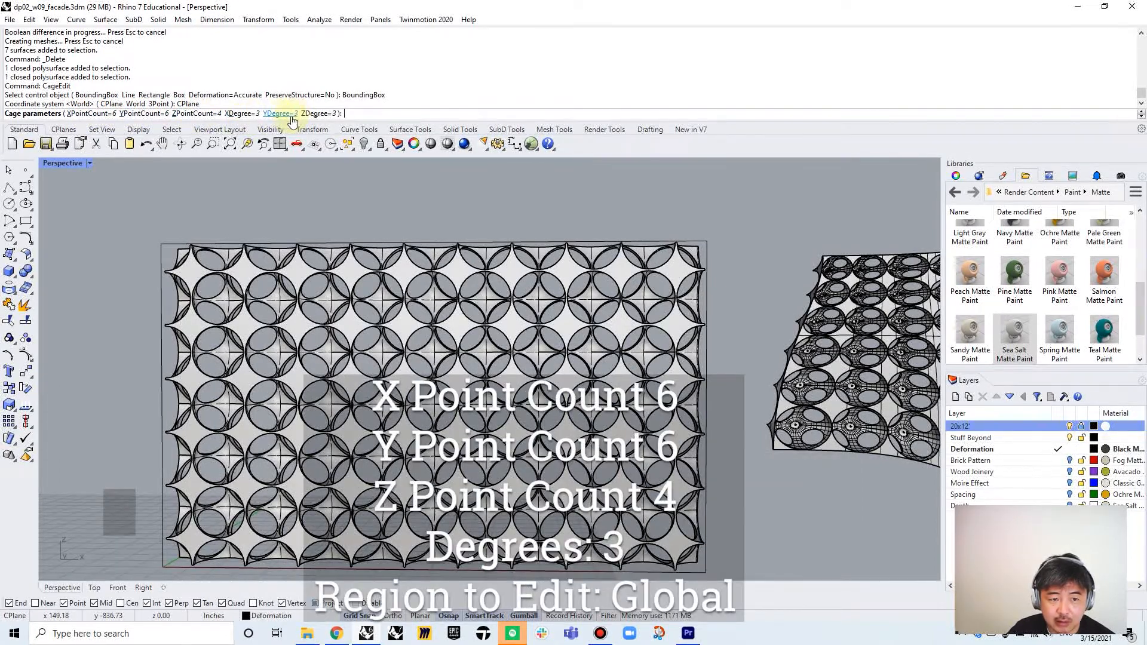
key("Return")
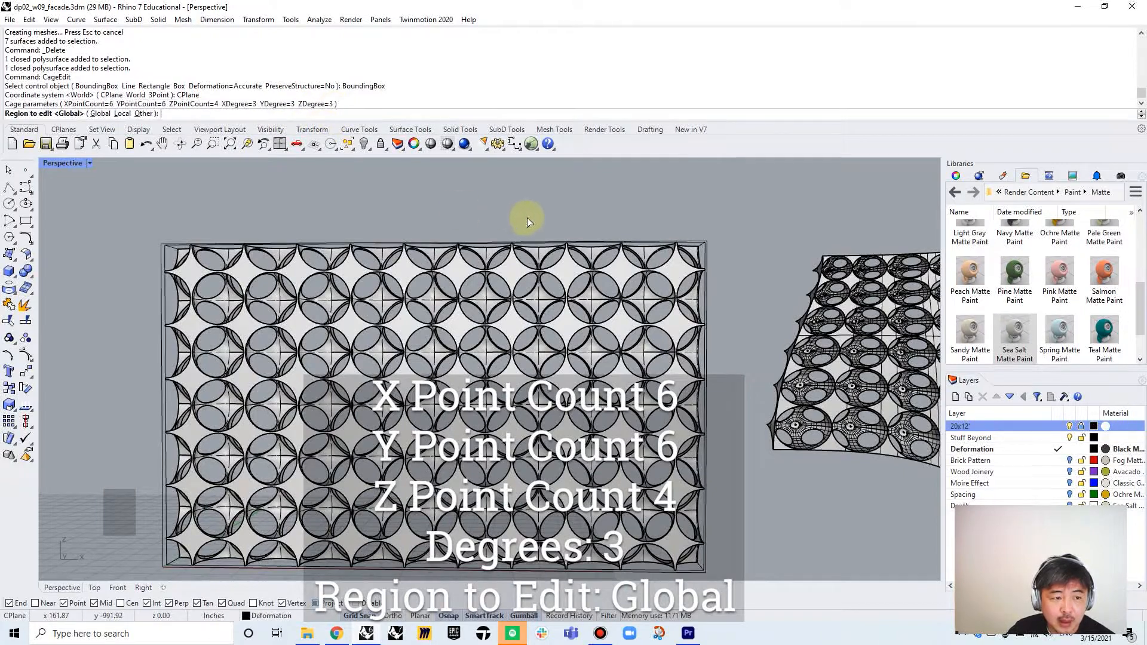
key("Return")
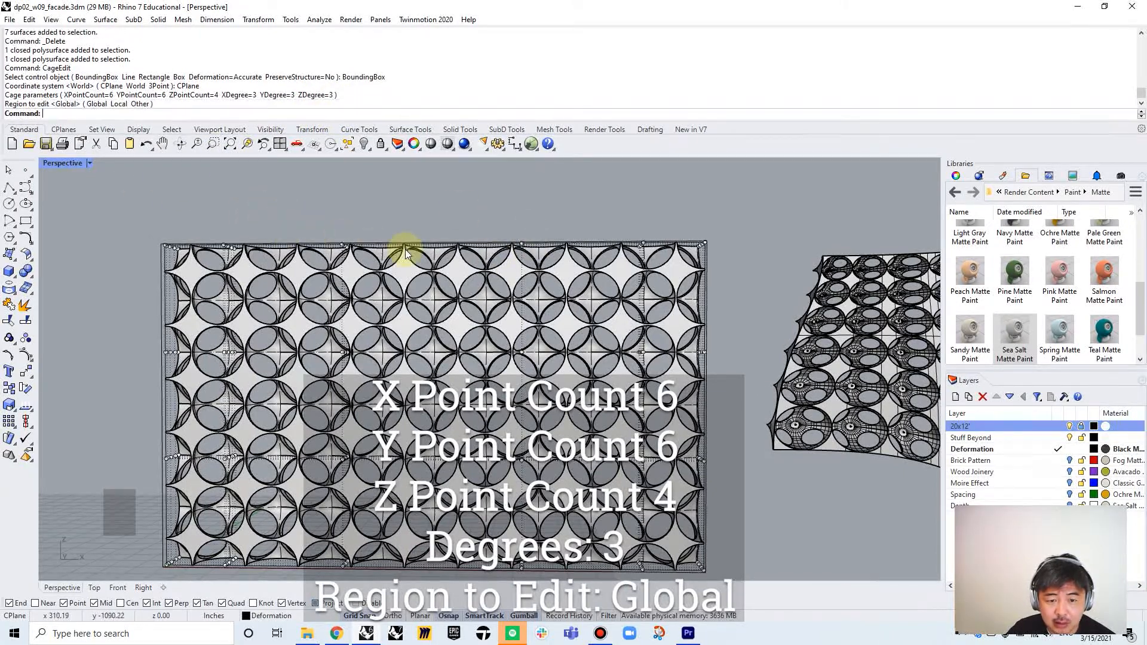
- Select the cage points over the panel's upper-left area and scale them up horizontally and vertically to stretch the openings
scroll(561, 331, "down", 4)
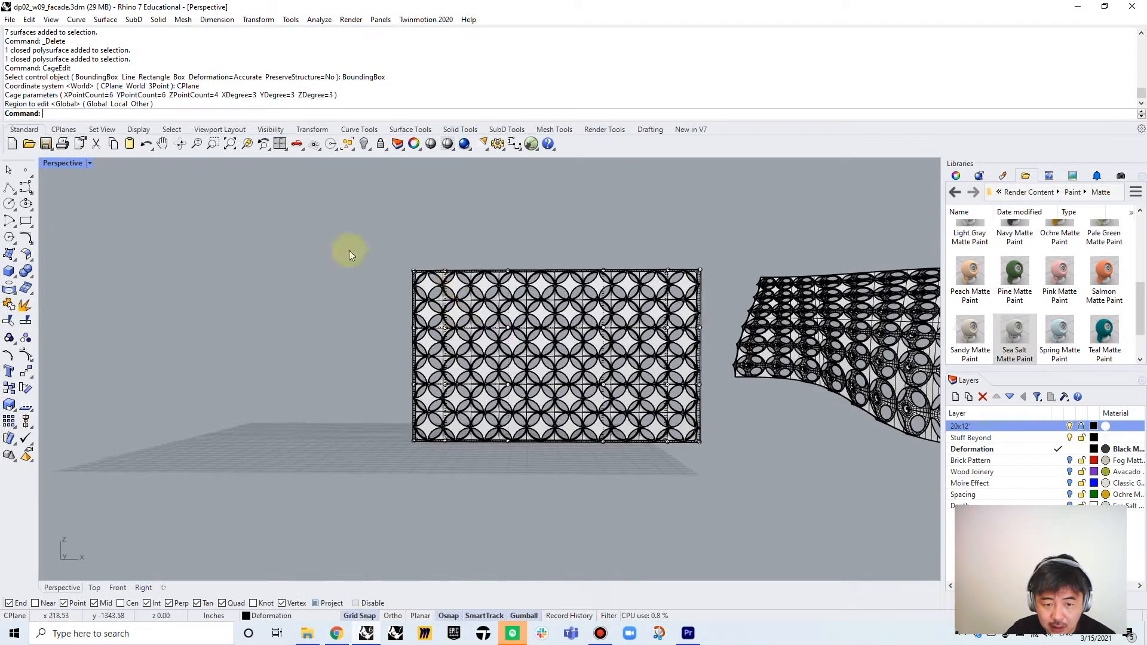
left_click_drag(358, 249, 535, 391)
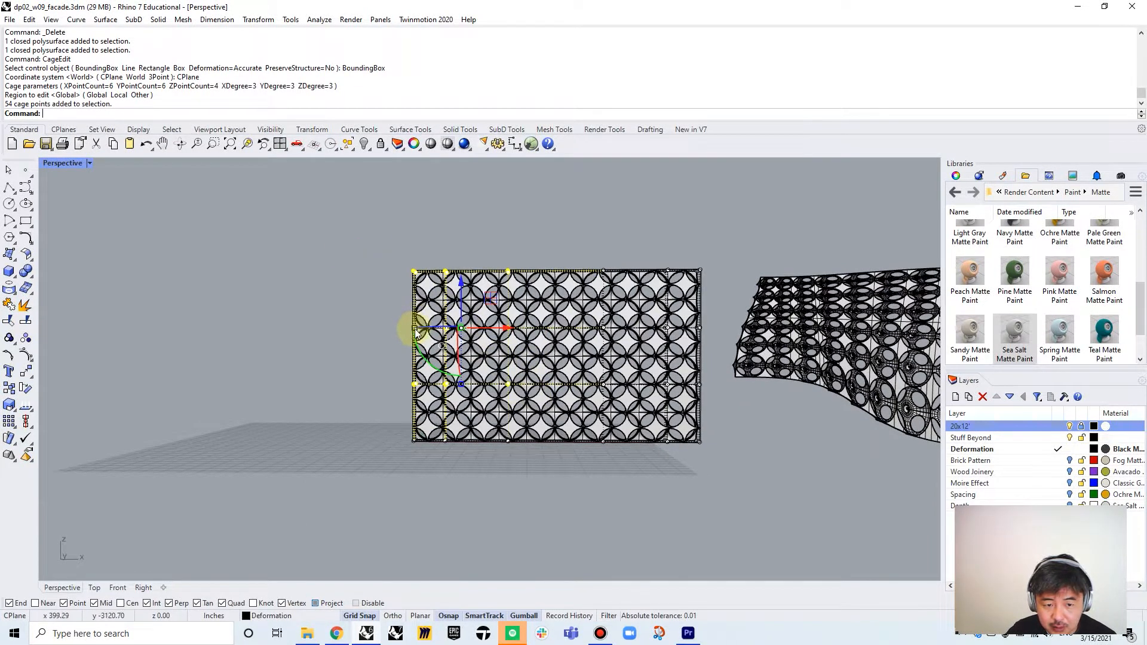
left_click_drag(416, 333, 434, 356)
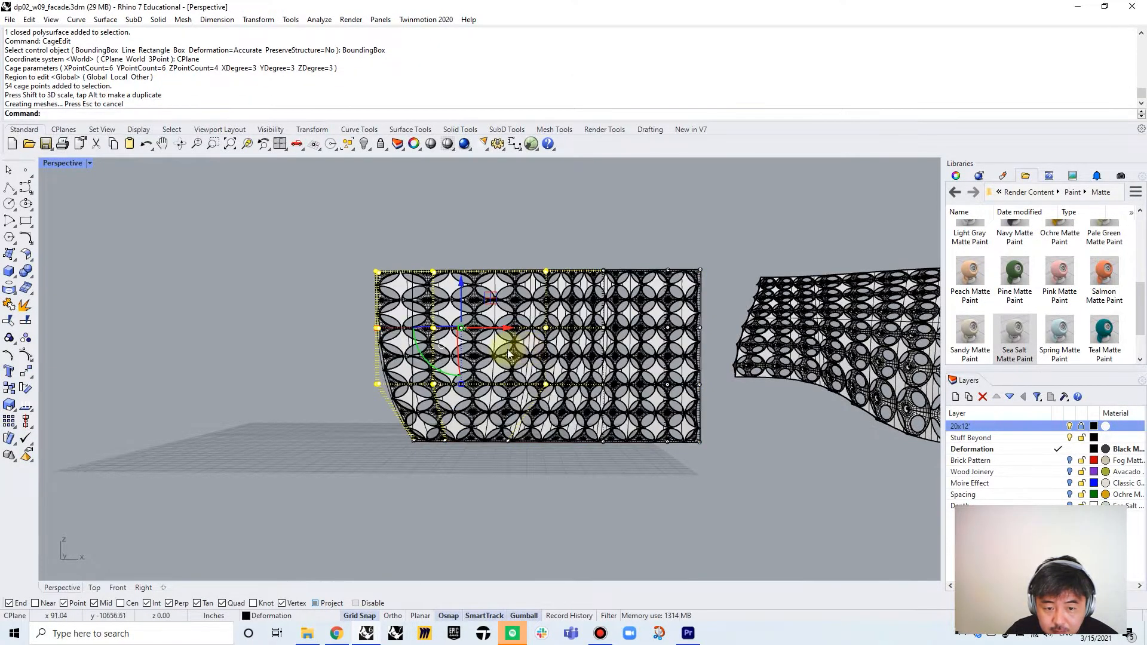
left_click_drag(461, 387, 461, 407)
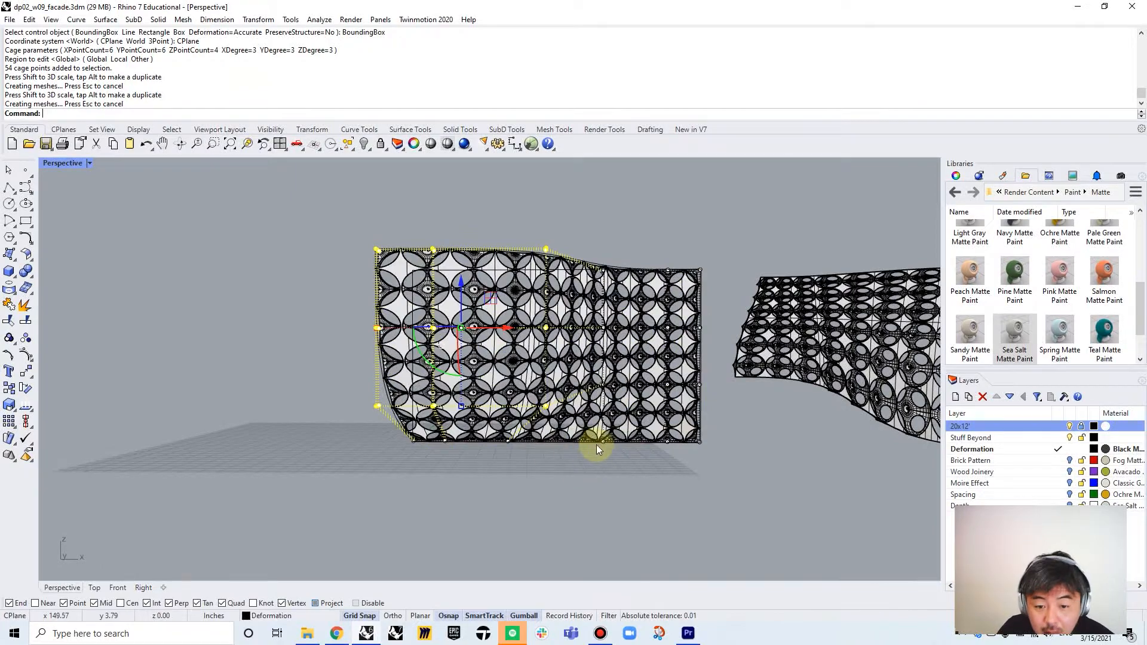
- Select the cage points at the panel's lower-right corner and scale them down vertically to pull the corner's bottom edge upward
right_click_drag(602, 439, 547, 435, "shift")
left_click_drag(551, 458, 649, 361)
scroll(583, 415, "up", 4)
left_click_drag(667, 466, 712, 450)
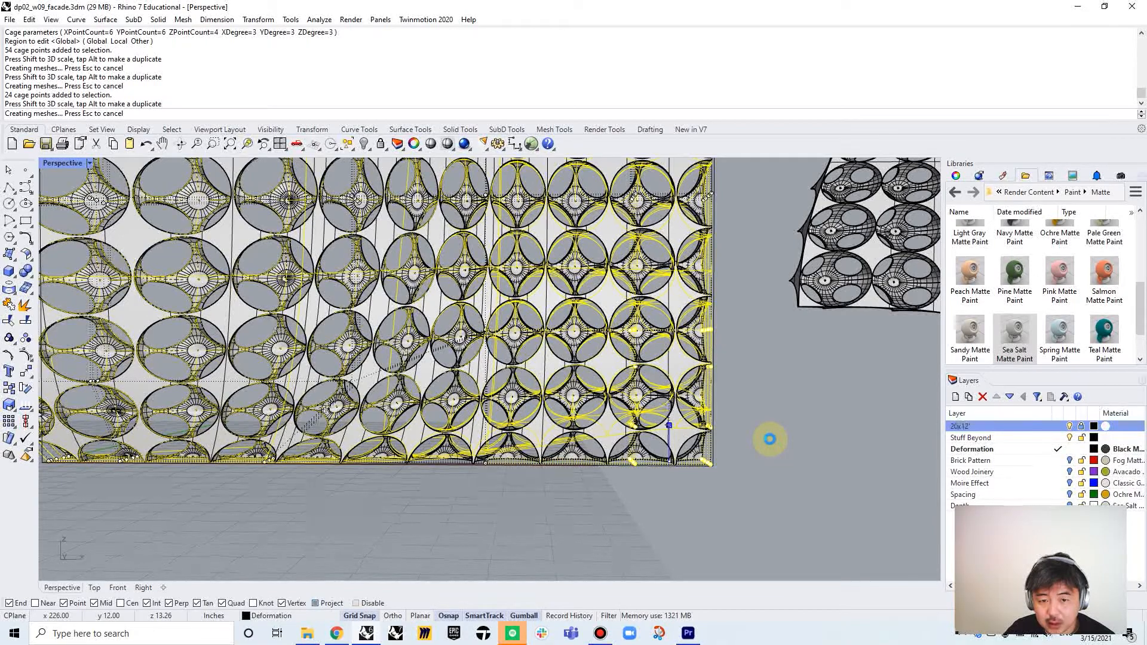
scroll(708, 469, "down", 5)
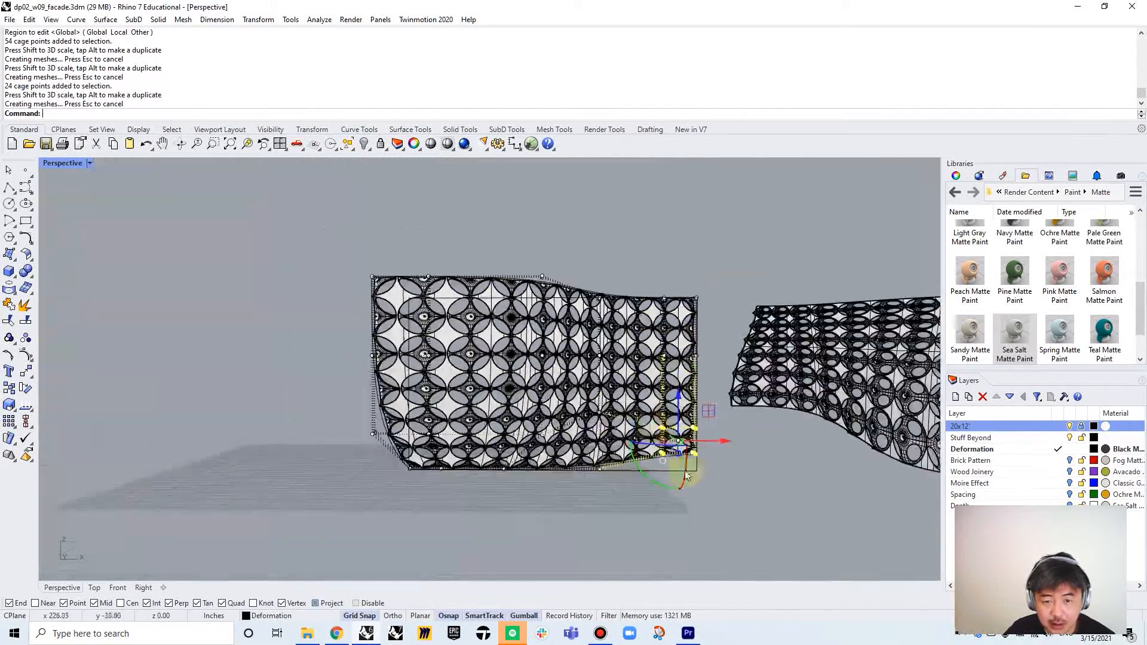
- Select the cage points at the panel's upper-right corner and move them down to lower the top edge
right_click_drag(640, 422, 613, 407)
left_click_drag(583, 256, 733, 335)
left_click_drag(647, 249, 652, 281)
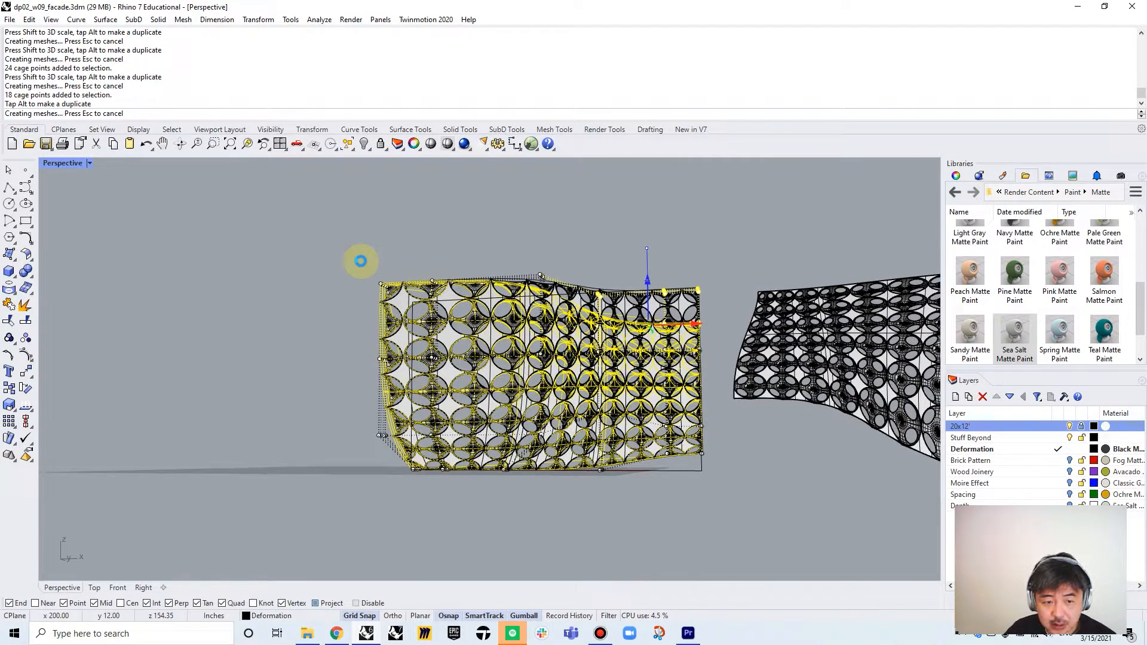
- Select the cage points at the panel's upper-left corner, move them outward to the side and scale them up vertically
left_click_drag(360, 261, 444, 408)
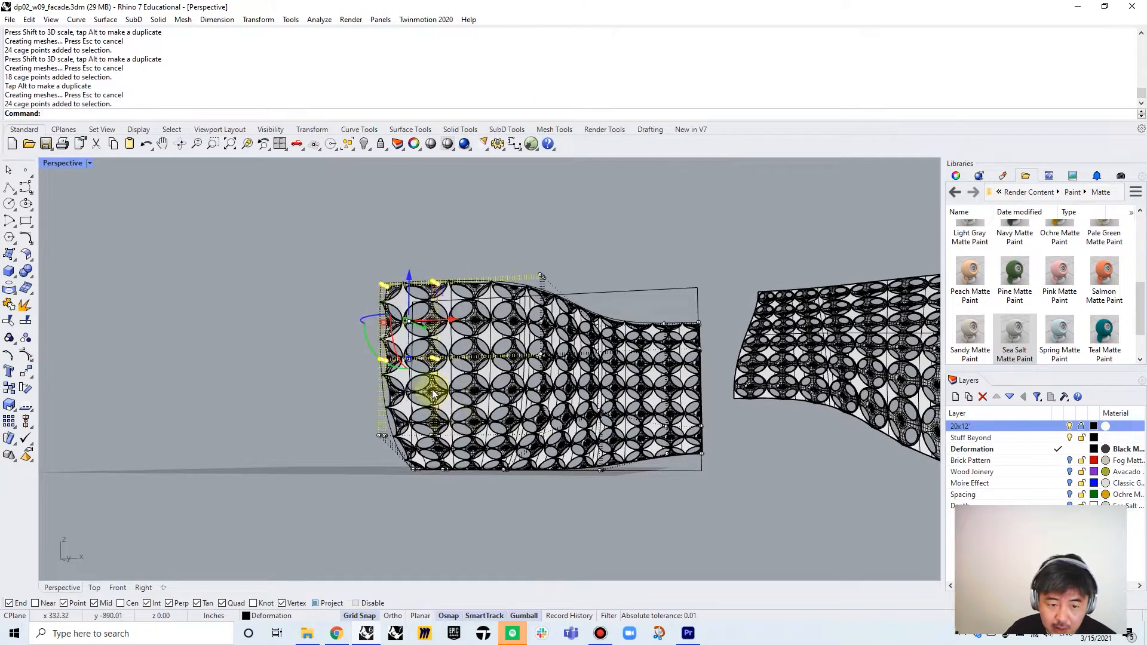
left_click_drag(436, 320, 389, 305)
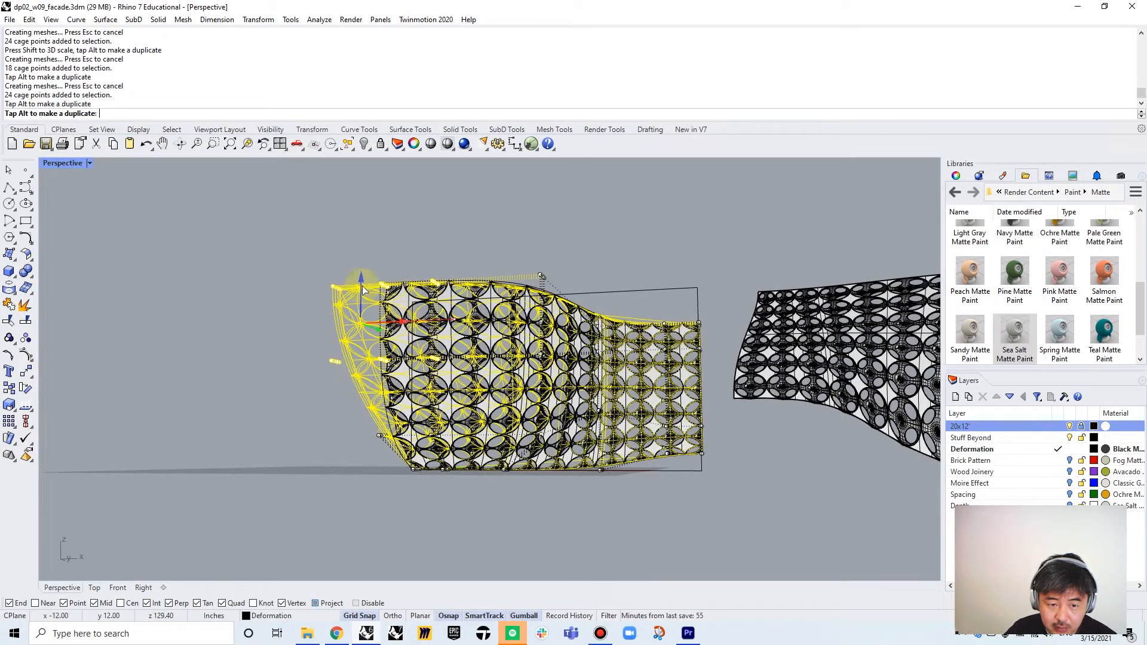
left_click_drag(292, 247, 503, 416)
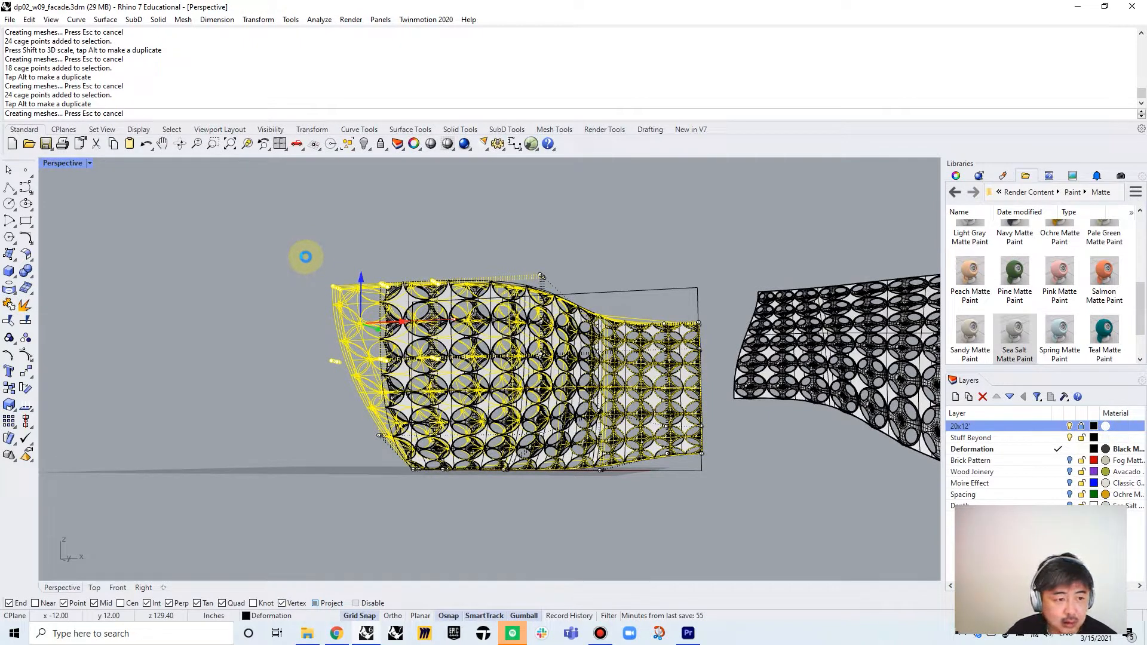
left_click_drag(306, 257, 469, 376)
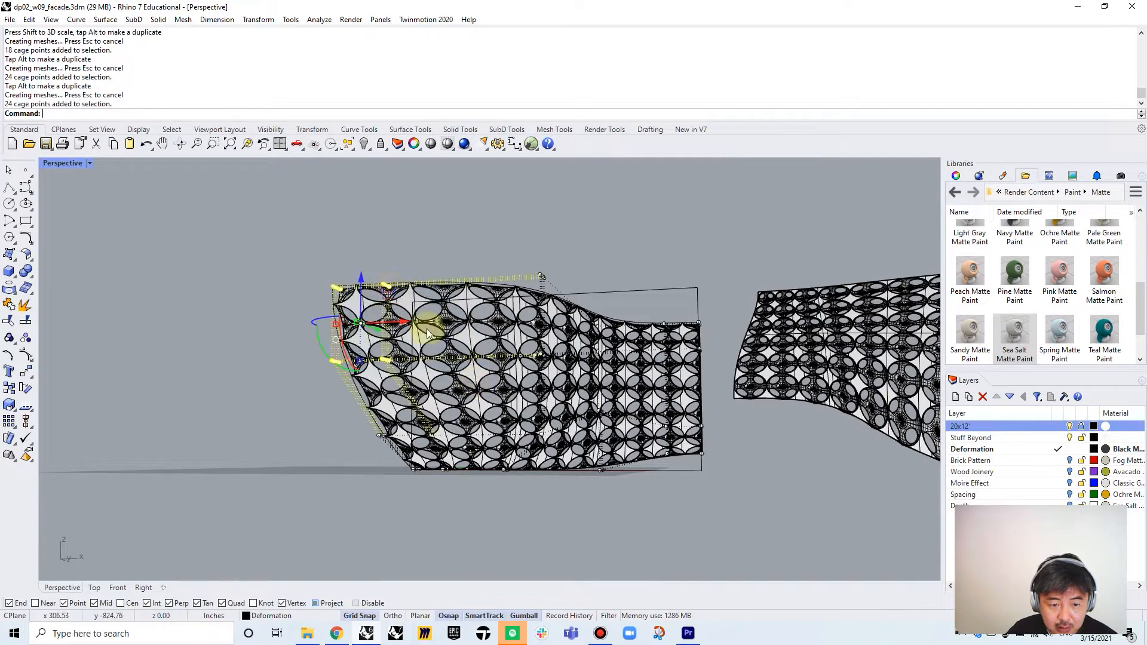
left_click_drag(360, 362, 482, 224)
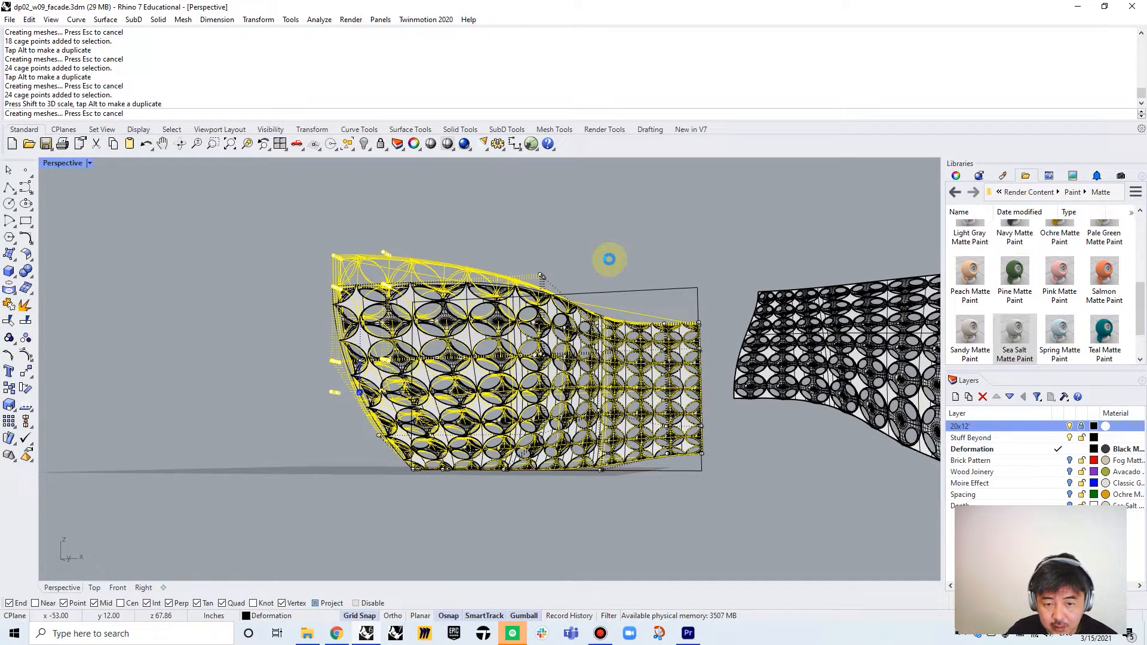
left_click(609, 259)
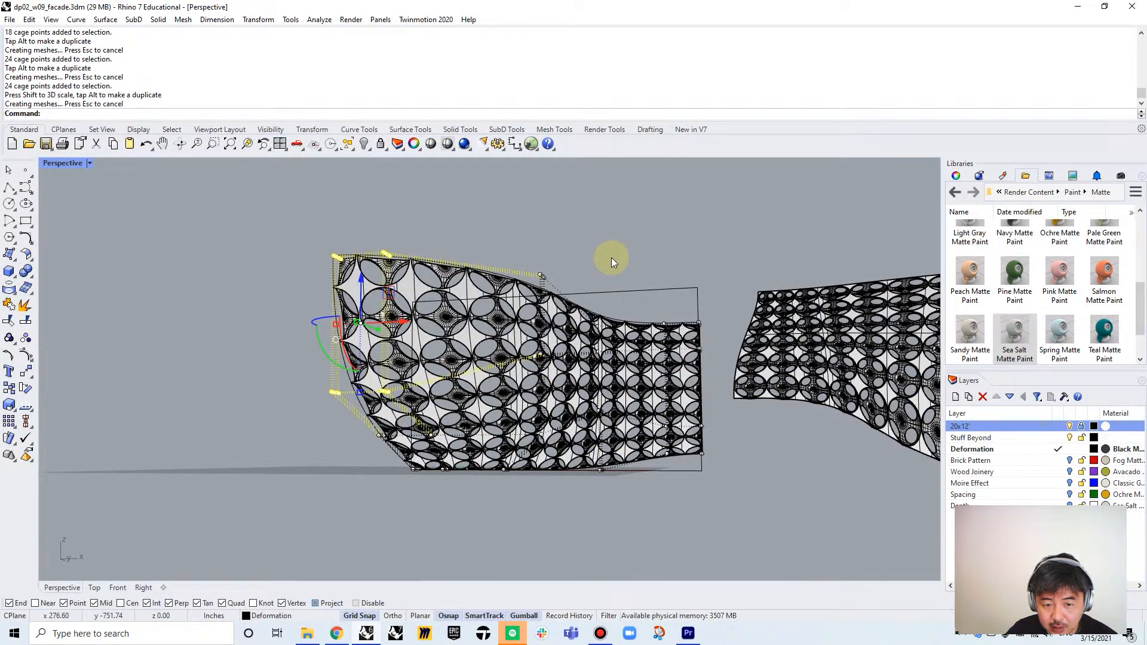
- Select the cage points at the panel's lower-right end and scale them down in 3D to shrink that corner
right_click_drag(716, 392, 683, 418)
left_click_drag(578, 507, 711, 356)
left_click_drag(646, 476, 670, 501)
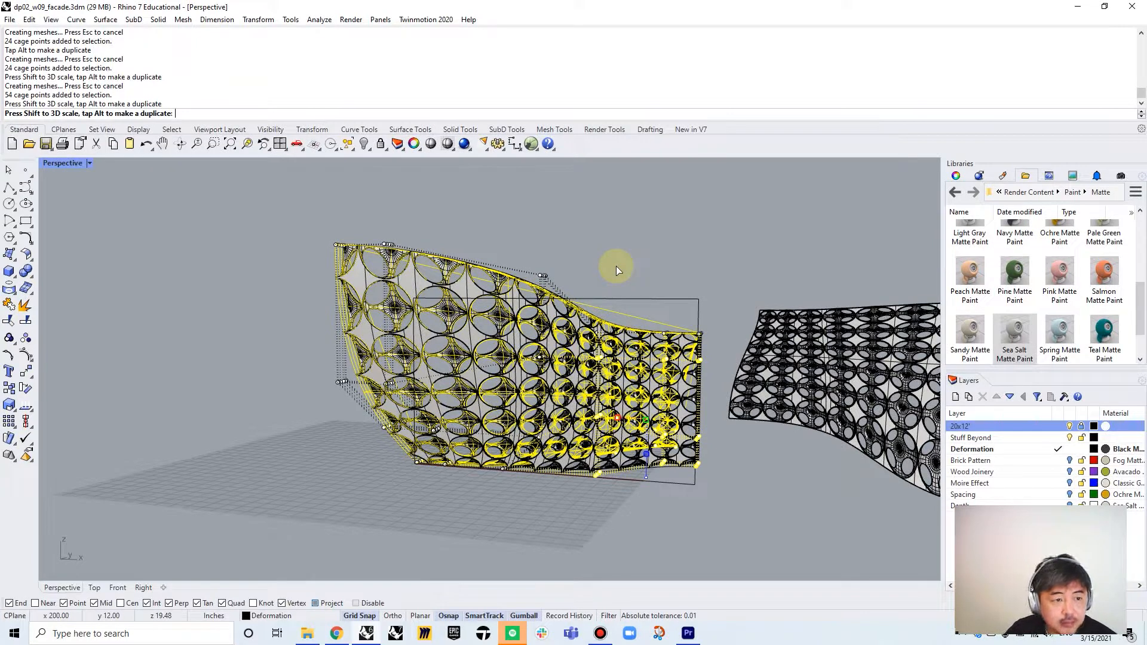
- Set the Perspective view to Rendered display and examine the deformed panel's openings up close and from another angle
left_click(73, 166)
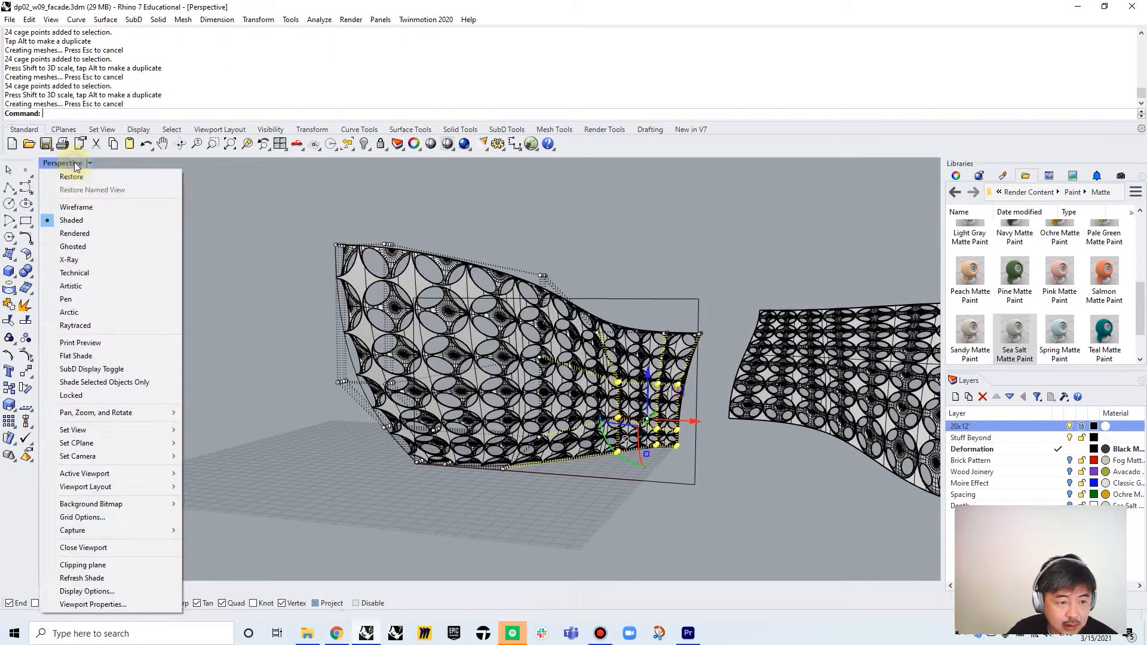
left_click(88, 235)
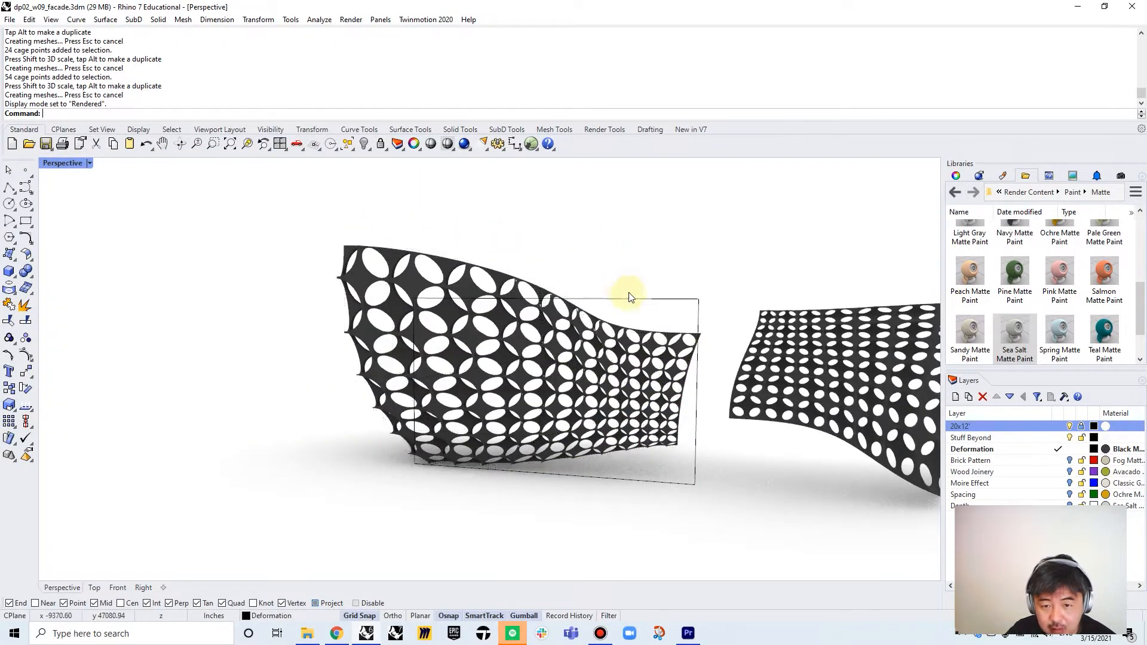
scroll(628, 297, "up", 10)
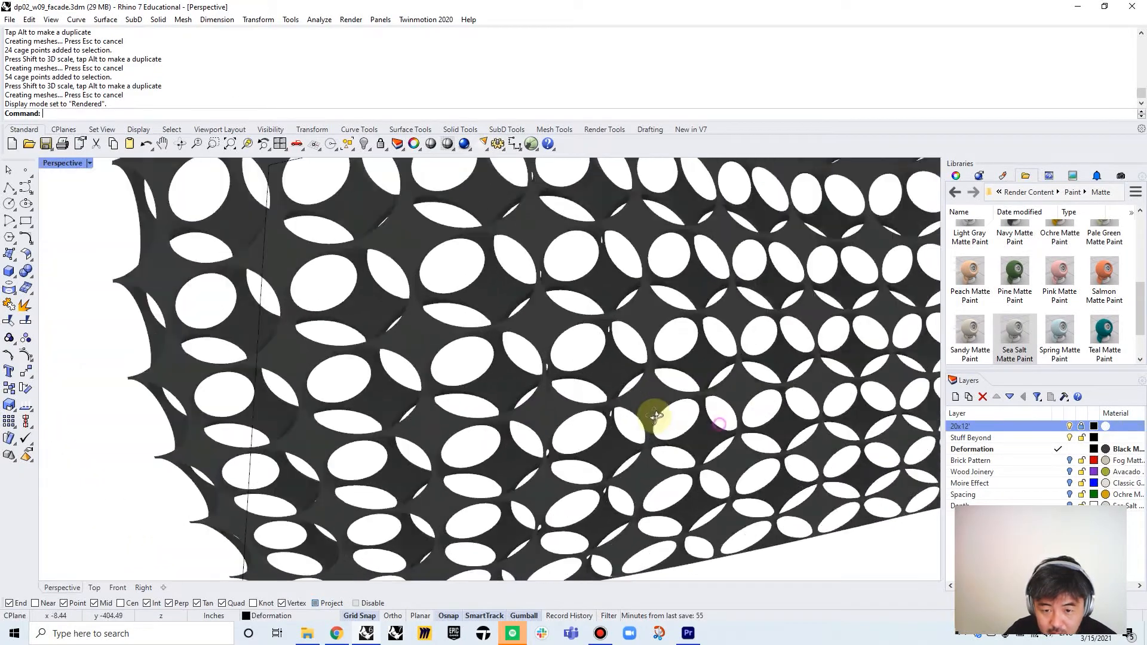
scroll(655, 416, "down", 10)
right_click_drag(613, 442, 753, 414)
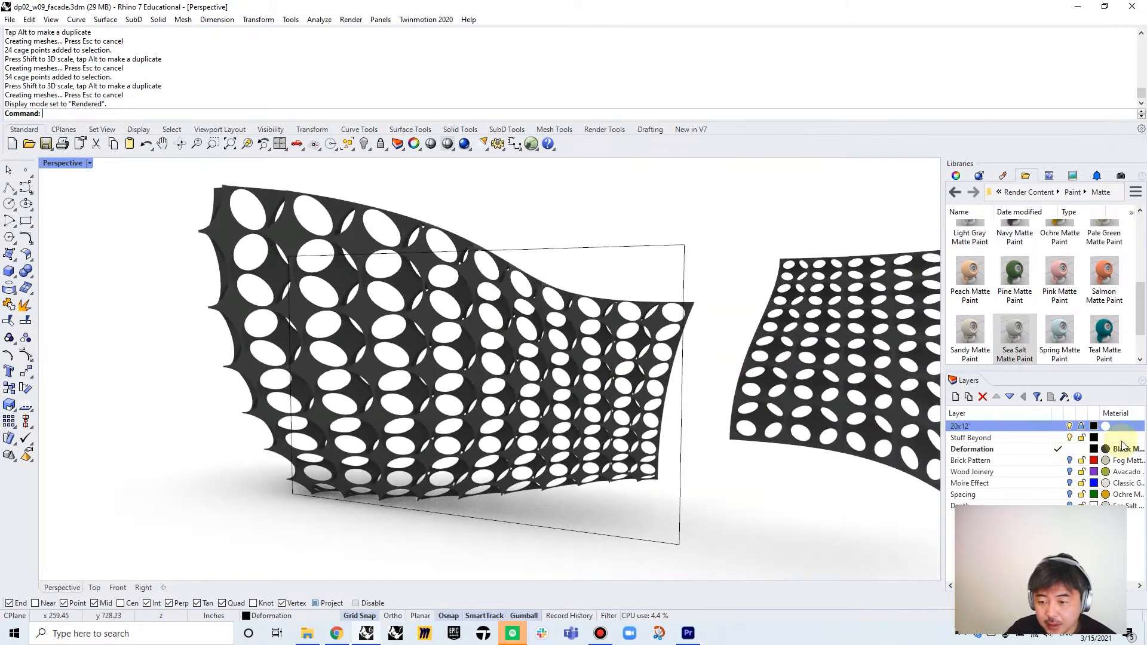
- Make Brick Pattern the current layer, turn off the Deformation layer and examine the brick wall from several angles
left_click(1057, 464)
left_click(1057, 459)
left_click(1069, 449)
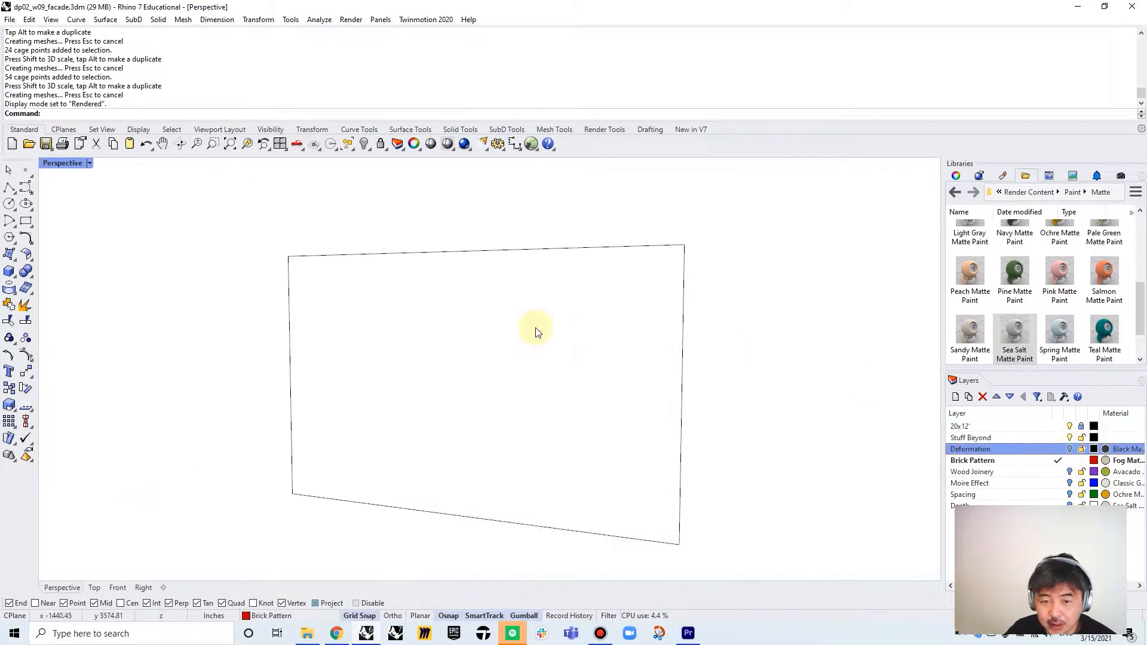
right_click_drag(529, 379, 622, 402)
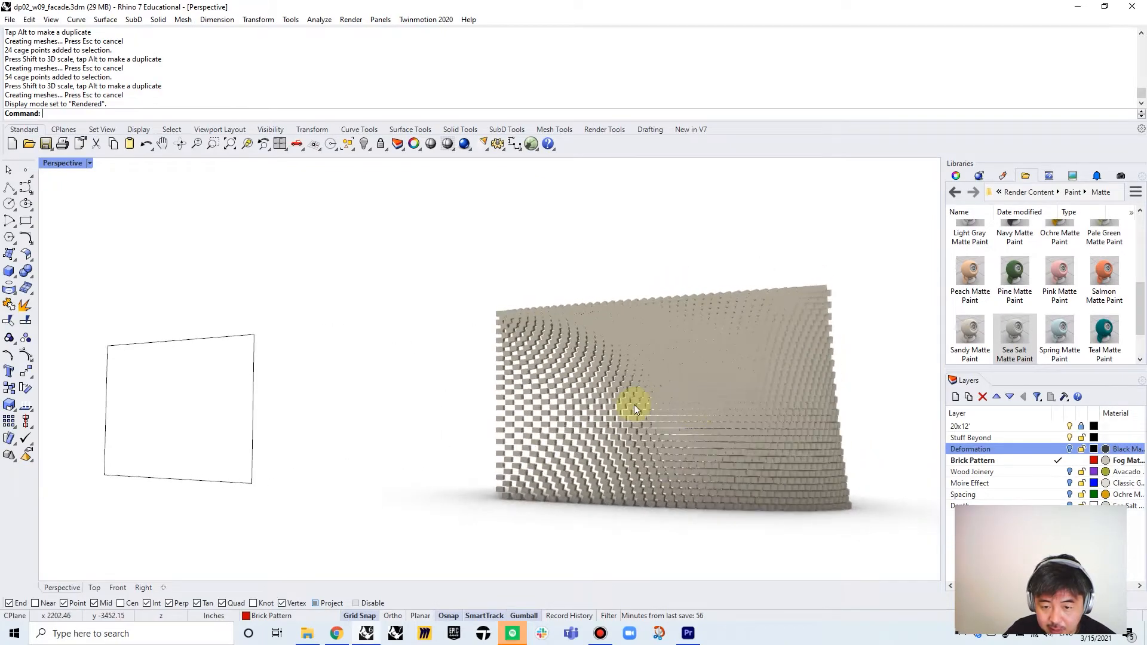
scroll(621, 402, "up", 5)
mouse_move(568, 440)
right_mouse_down()
mouse_move(640, 452)
mouse_move(714, 446)
mouse_move(579, 451)
right_mouse_up()
scroll(585, 445, "down", 6)
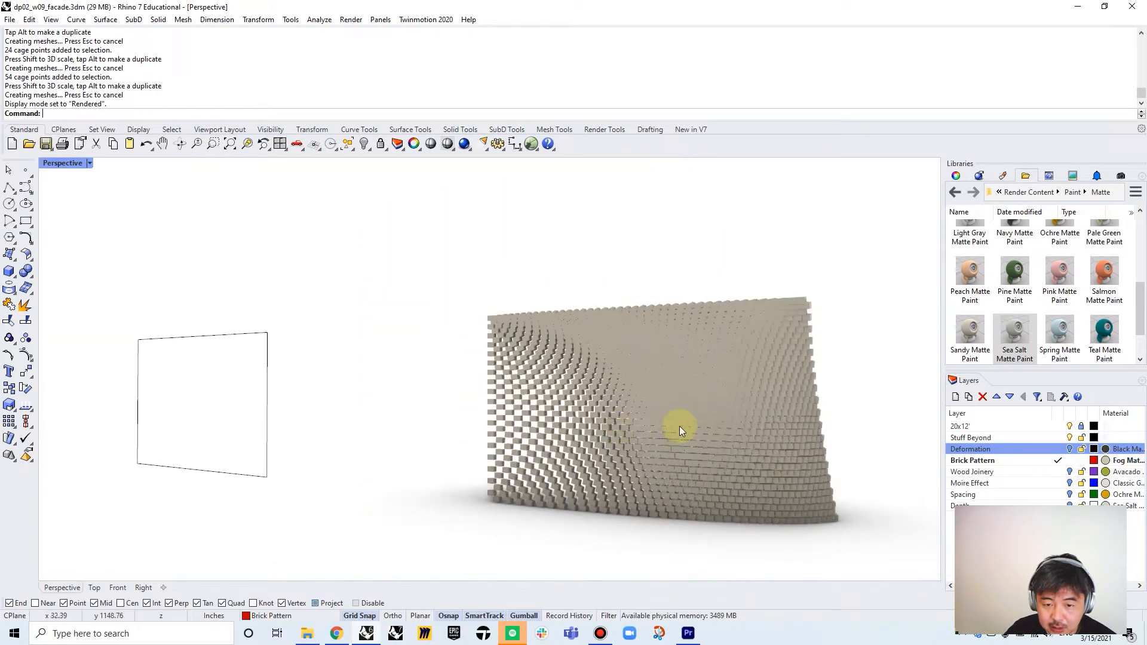
right_click_drag(660, 422, 589, 418)
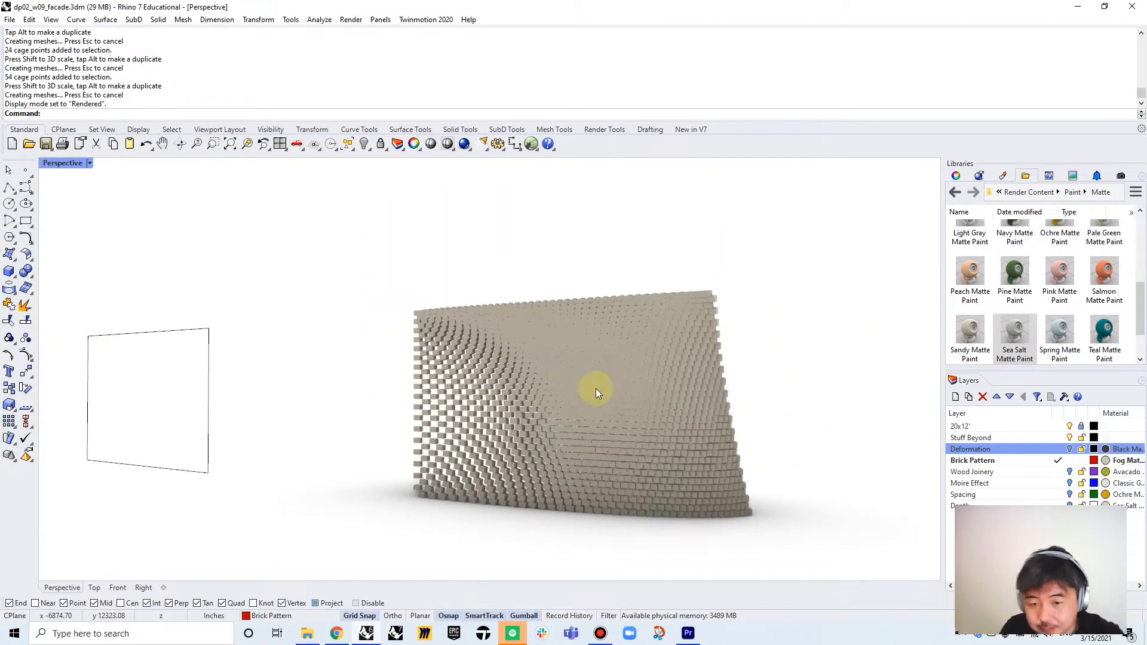
right_click_drag(521, 393, 658, 372)
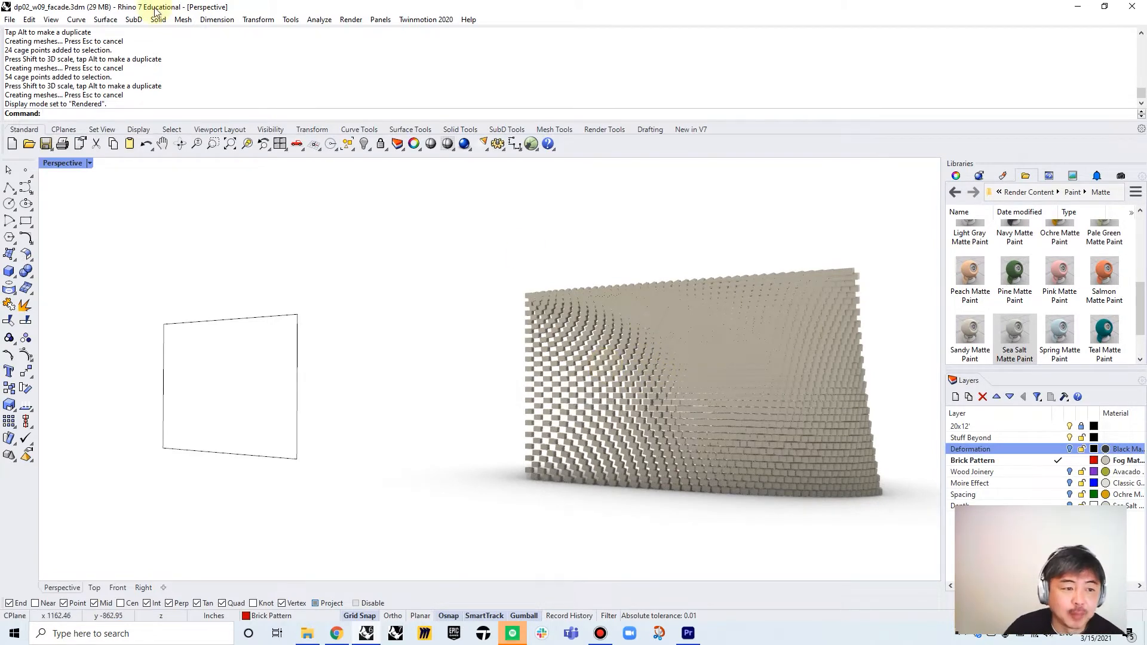
- Set the Perspective view to Shaded display and bring the empty panel outline beside the brick wall into view
left_click(63, 163)
left_click(173, 220)
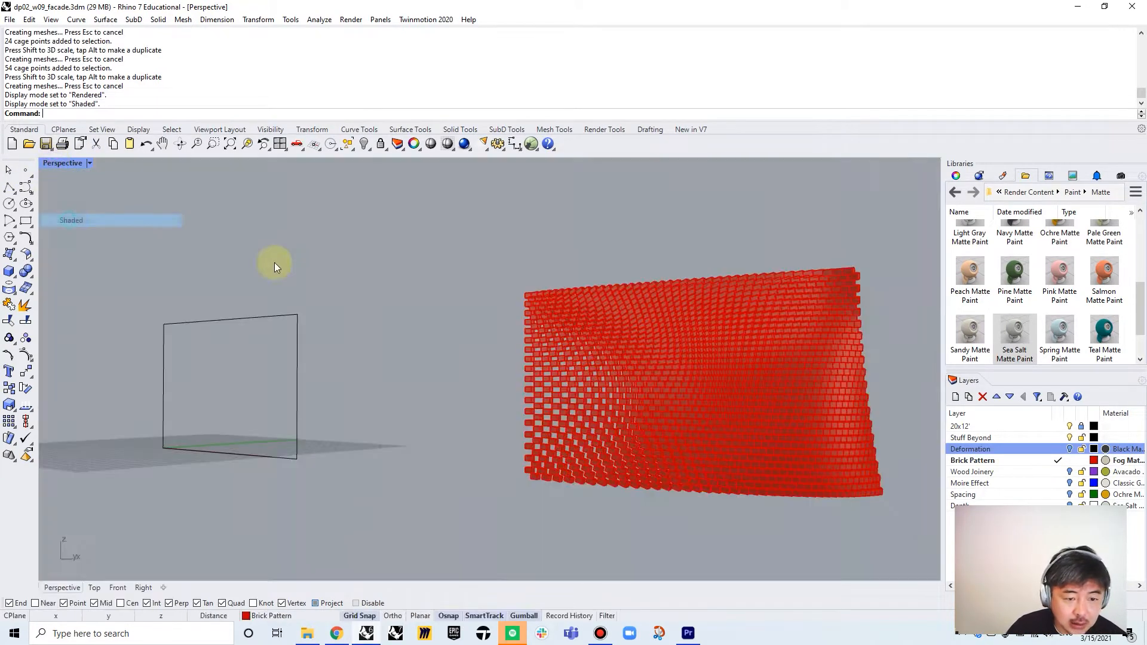
mouse_move(389, 347)
right_mouse_down()
mouse_move(405, 315)
mouse_move(468, 374)
mouse_move(103, 217)
right_mouse_up()
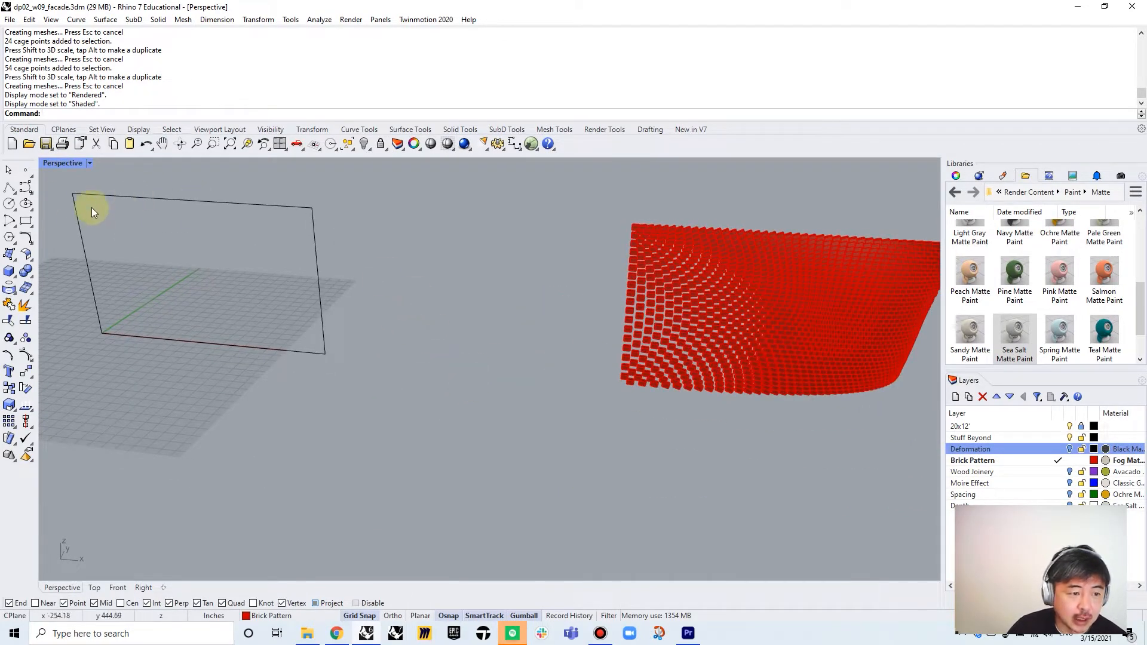
- Draw a four-point, degree 3 curve on the ground from the outline's base corner, bending away from the base edge
left_click(26, 189)
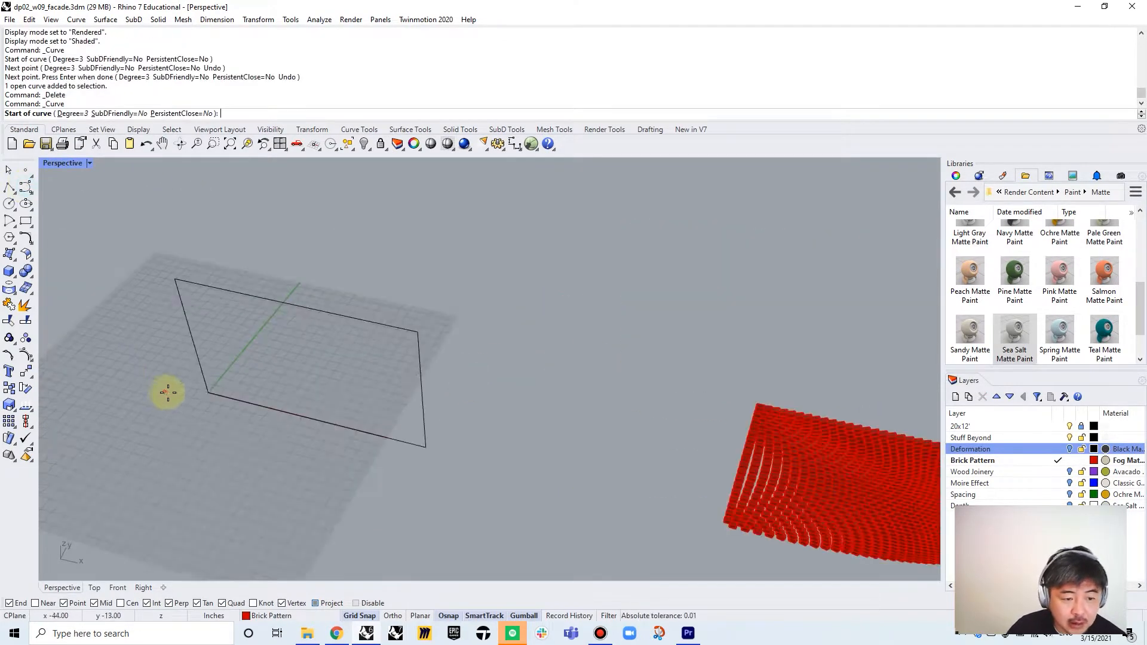
left_click(209, 393)
left_click(308, 418)
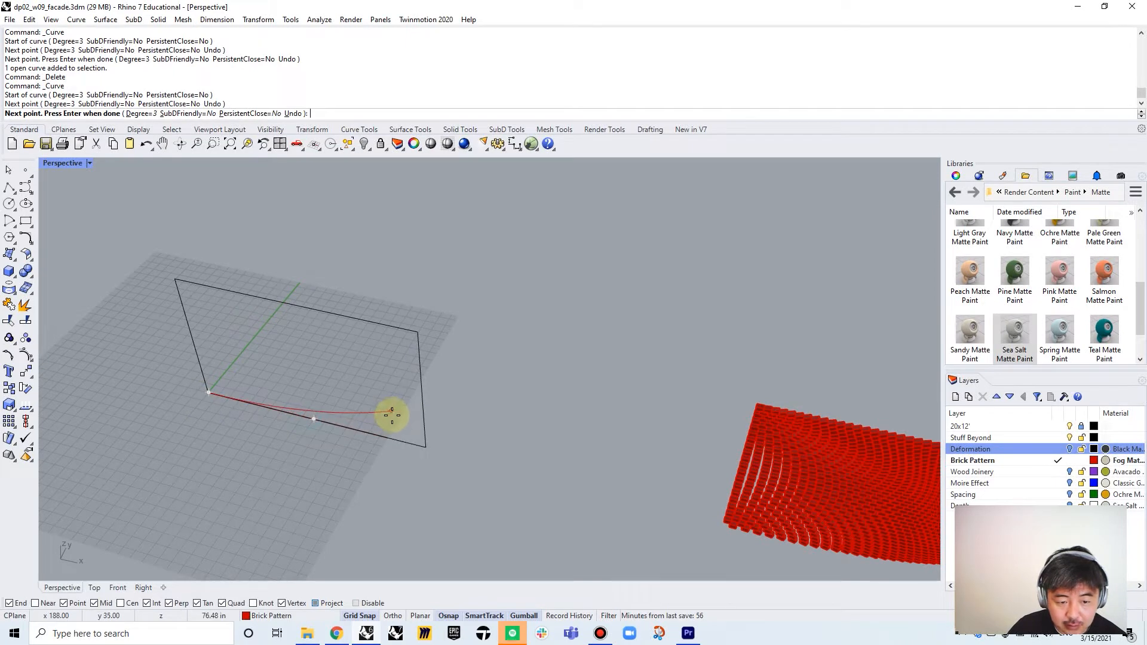
left_click(391, 415)
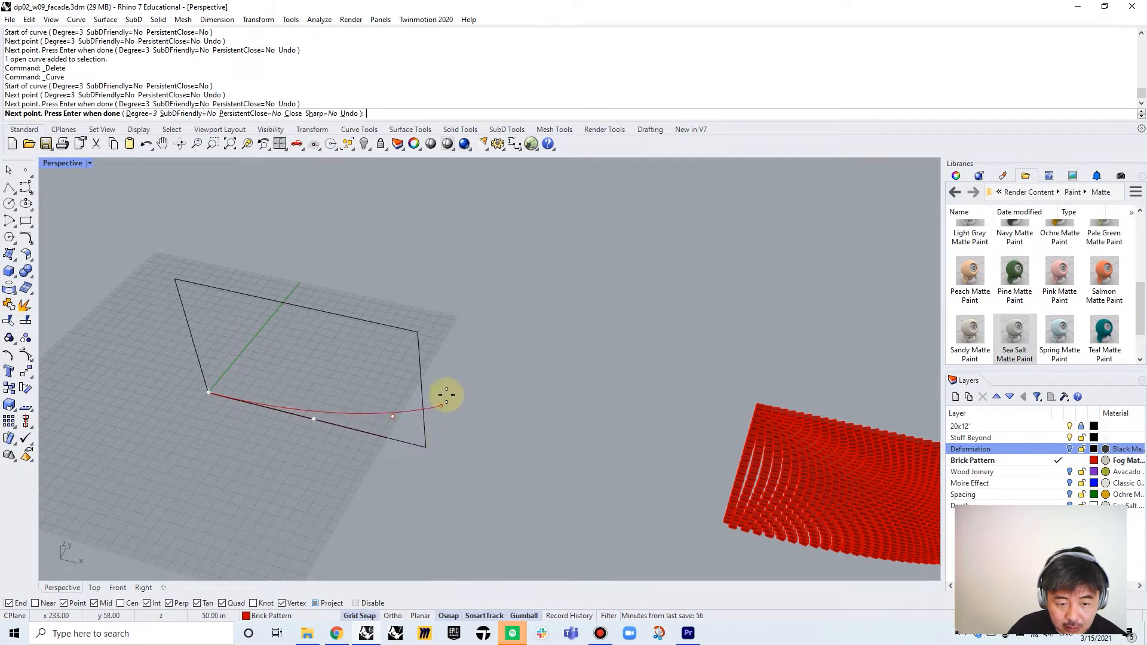
left_click(469, 362)
key("Return")
right_click_drag(448, 430, 424, 447)
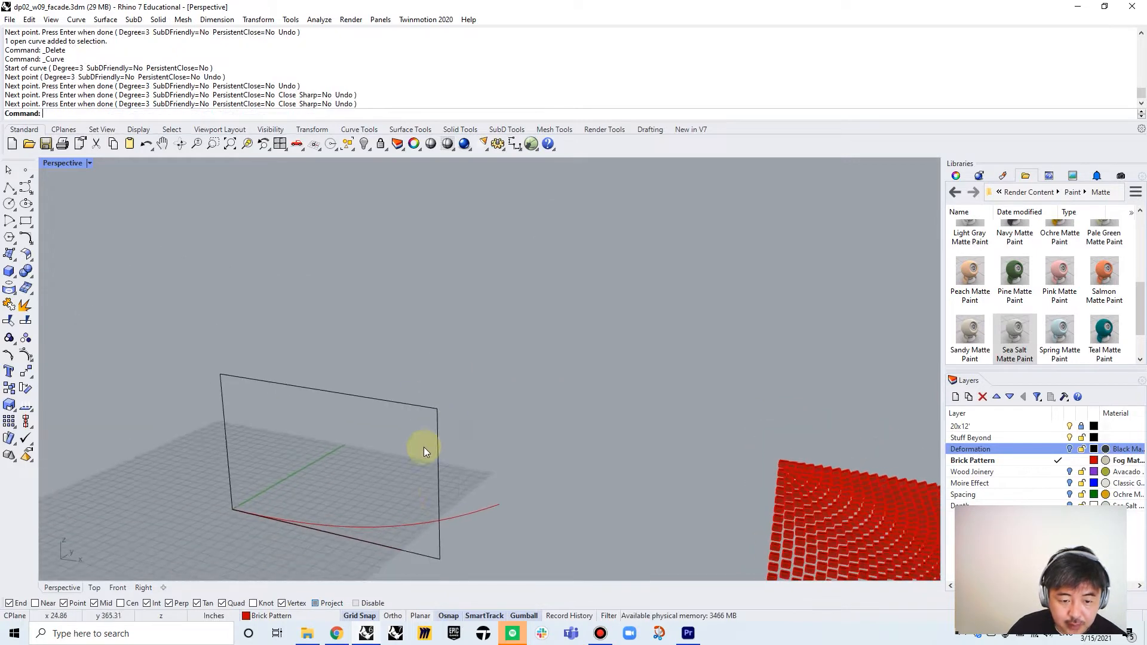
- Copy the curve up to the midpoint and top corner of the outline's vertical edge, and delete the stray extra copy
left_click(393, 525)
type("ZSA")
key("Return")
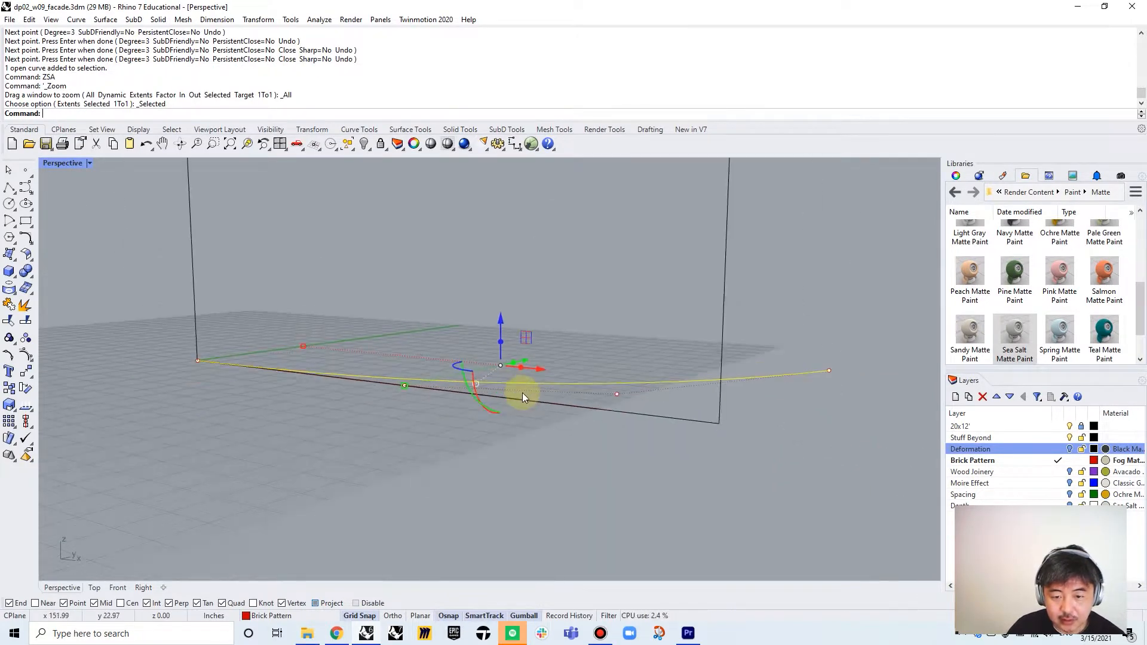
scroll(532, 393, "down", 4)
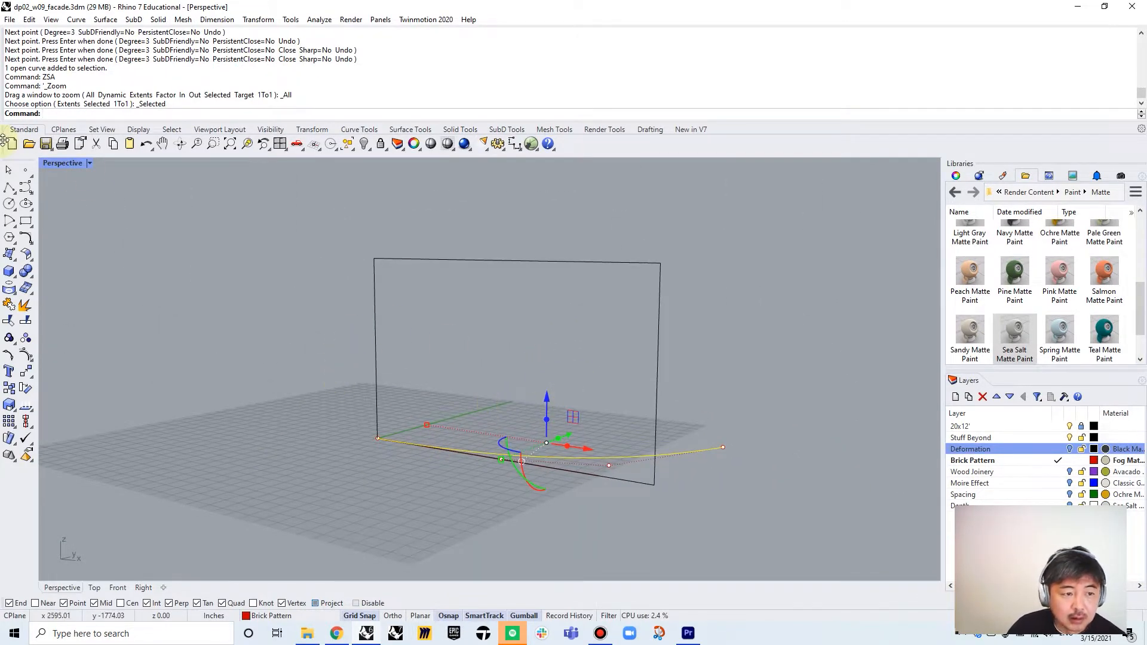
double_click(78, 163)
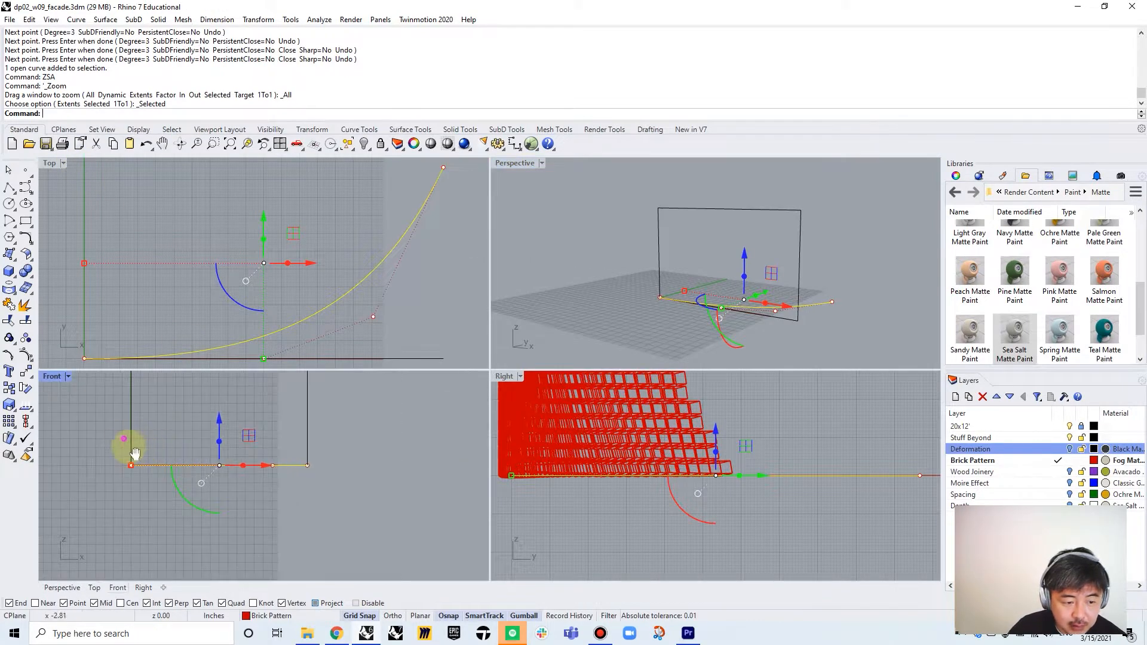
type("C")
key("Return")
left_click(179, 508)
left_click(179, 456)
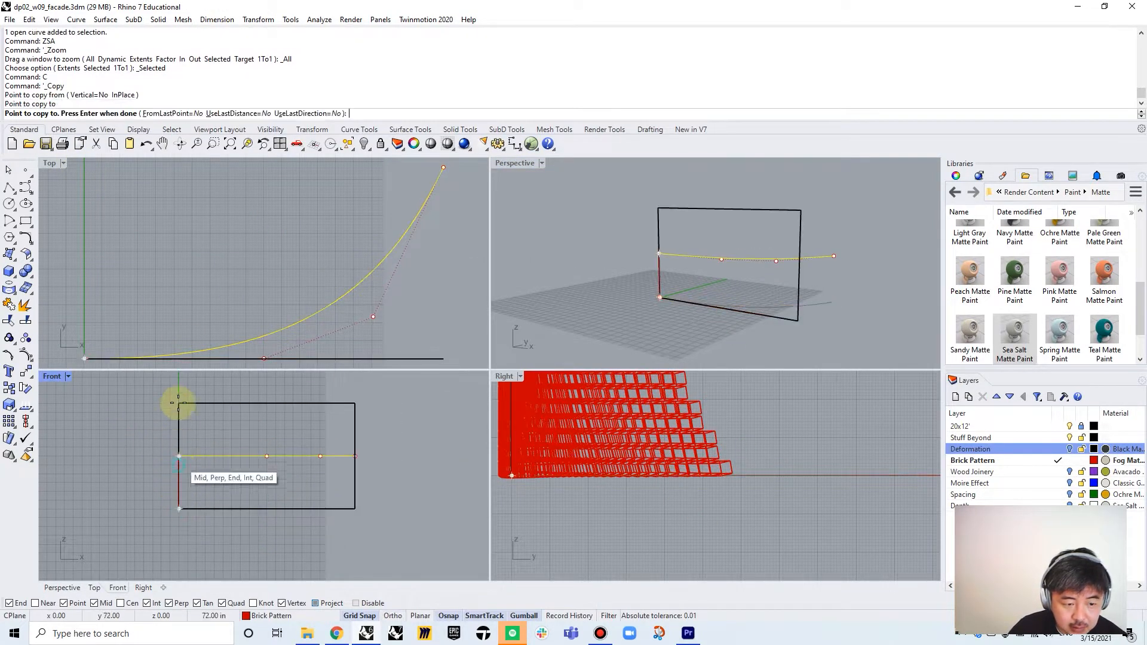
left_click(179, 404)
left_click(395, 303)
key("Return")
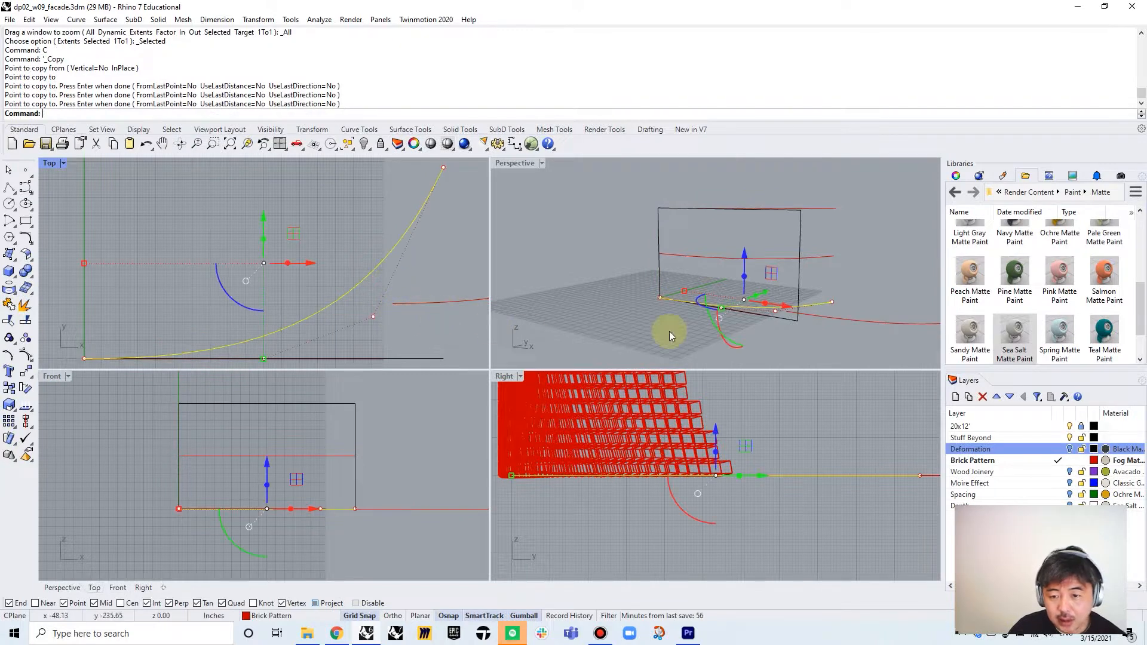
left_click(826, 313)
key("Delete")
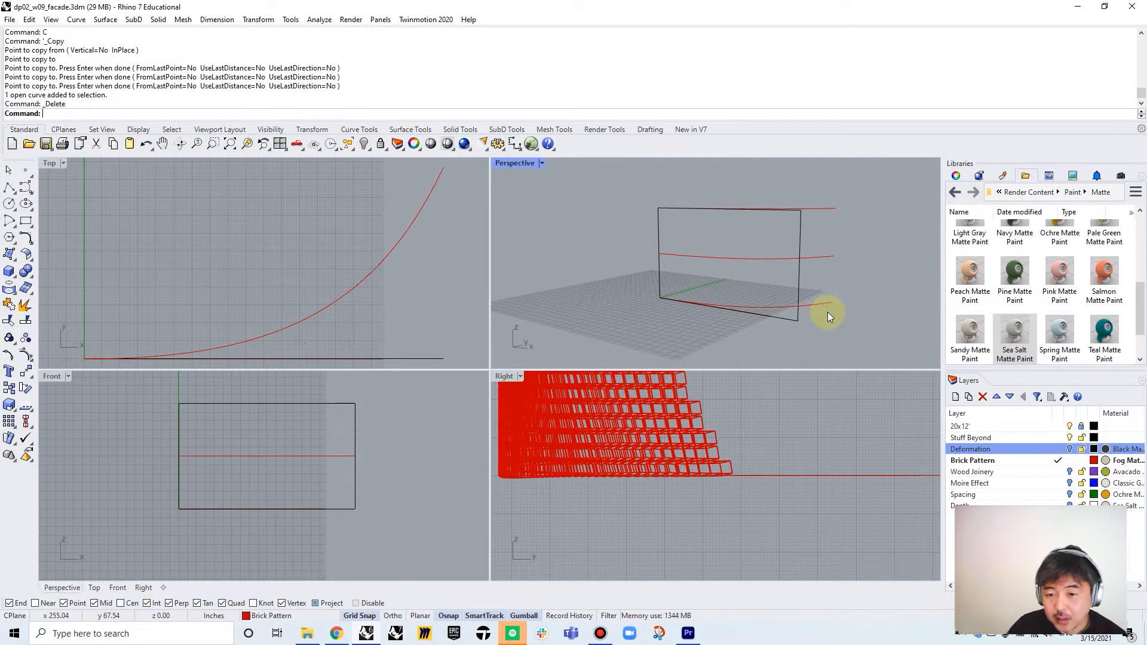
- Loft the three stacked curves with Record History on, using the Normal style and Do not simplify
left_click_drag(863, 187, 779, 326)
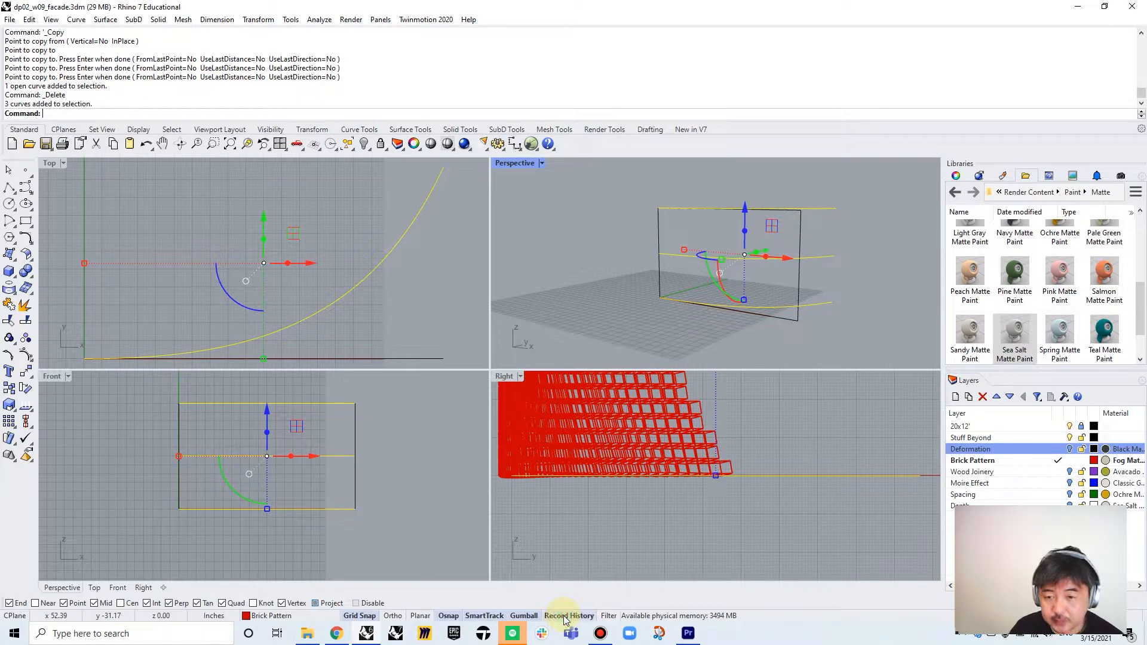
key("Return")
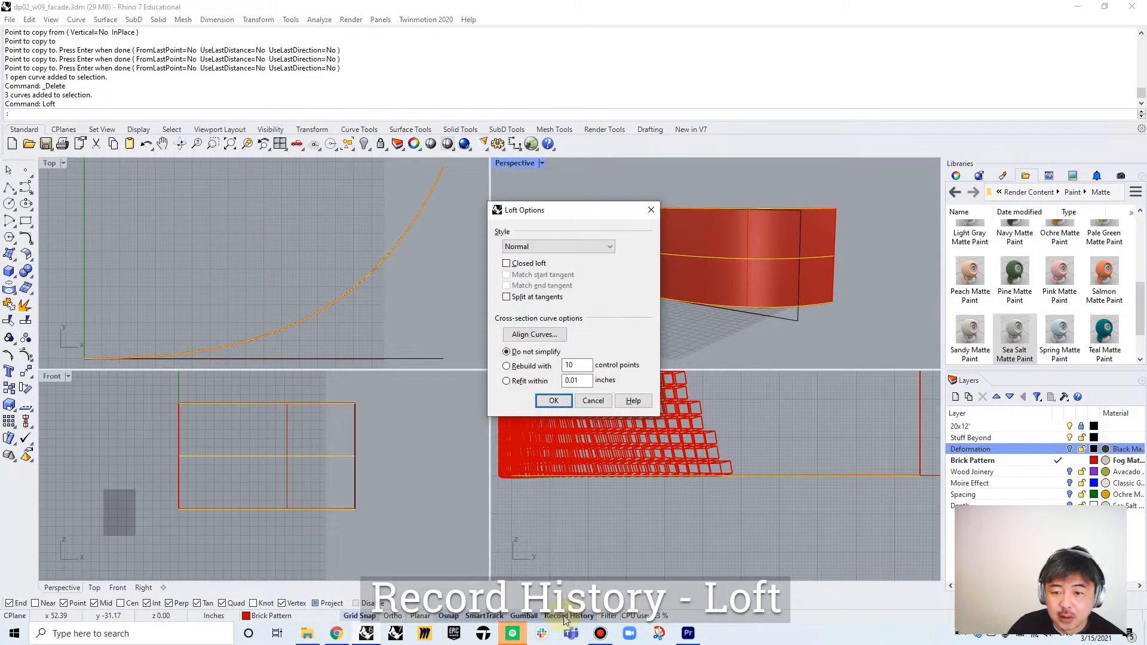
key("Return")
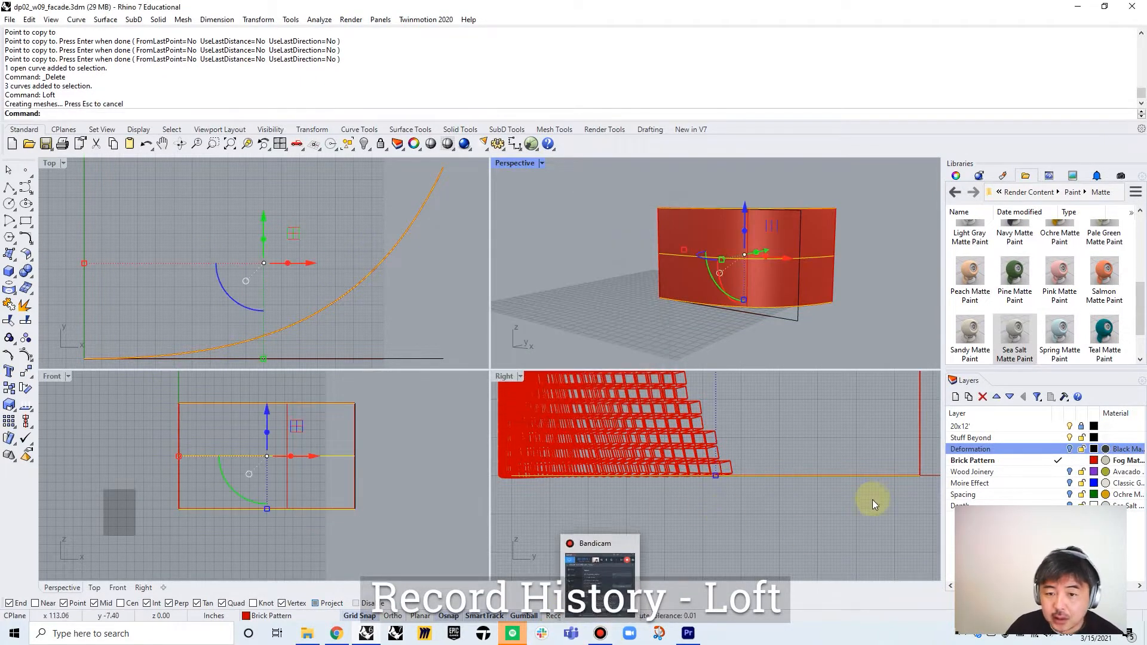
- Maximize the Perspective view and turn on the control points of the lofted surface's top curve
double_click(520, 164)
right_click_drag(535, 168, 614, 306)
left_click(612, 306)
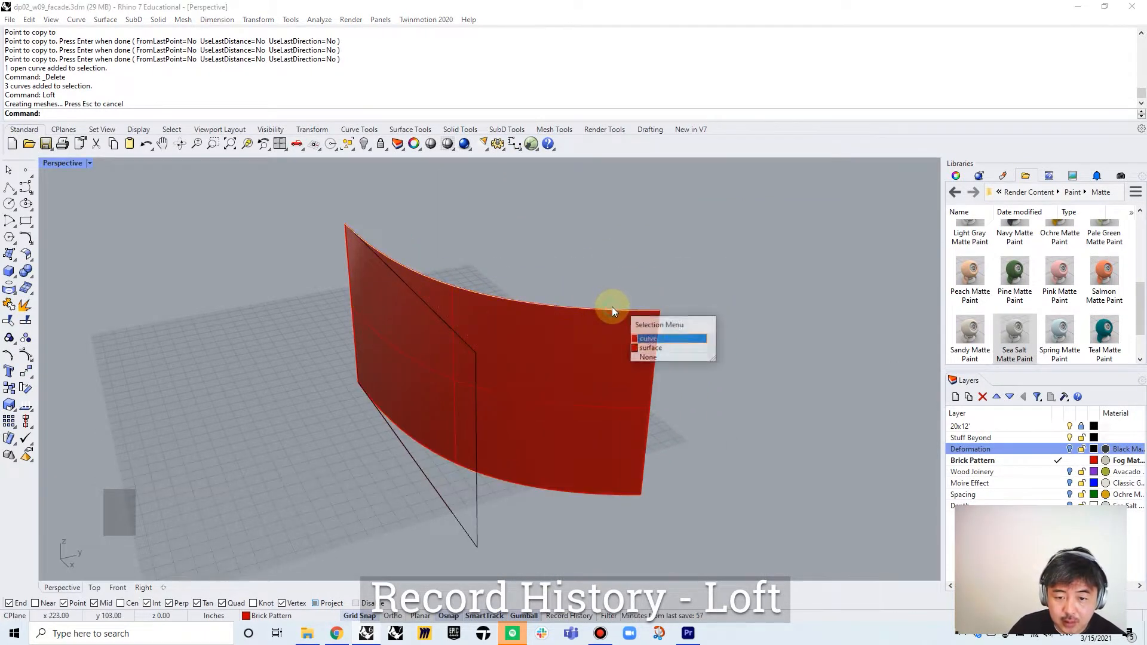
left_click(646, 337)
type("POn")
key("Return")
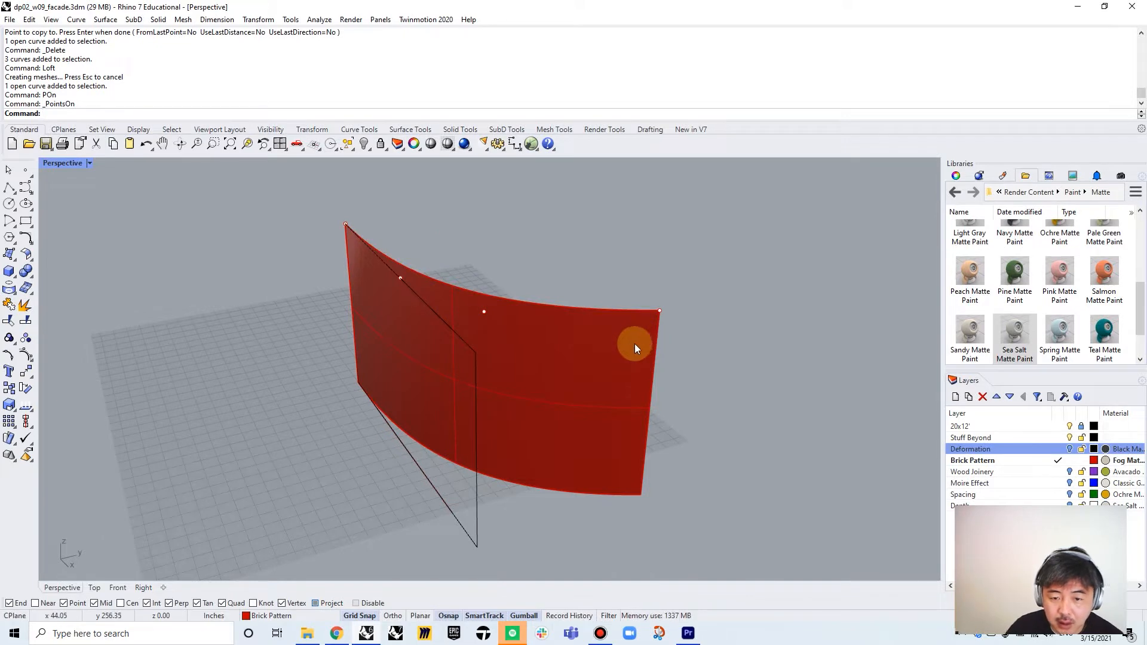
- Move the control points at the top curve's far end back toward the outline to reshape the lofted surface, and select the surface
left_click_drag(615, 288, 711, 354)
right_click_drag(711, 354, 691, 370)
left_click_drag(678, 344, 463, 339)
left_click(466, 334)
left_click(490, 378)
left_click_drag(525, 374, 421, 374)
right_click_drag(596, 384, 533, 364)
left_click(533, 365)
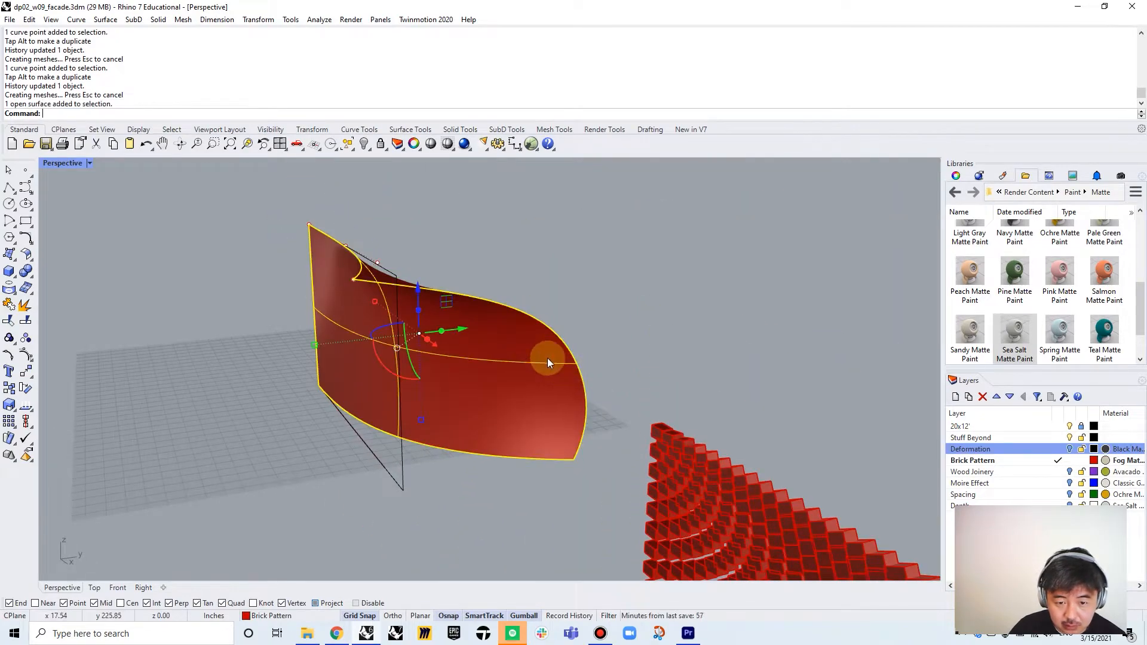
- Select the loft's middle curve and move one of its control points to reshape the lofted surface
left_click(567, 371)
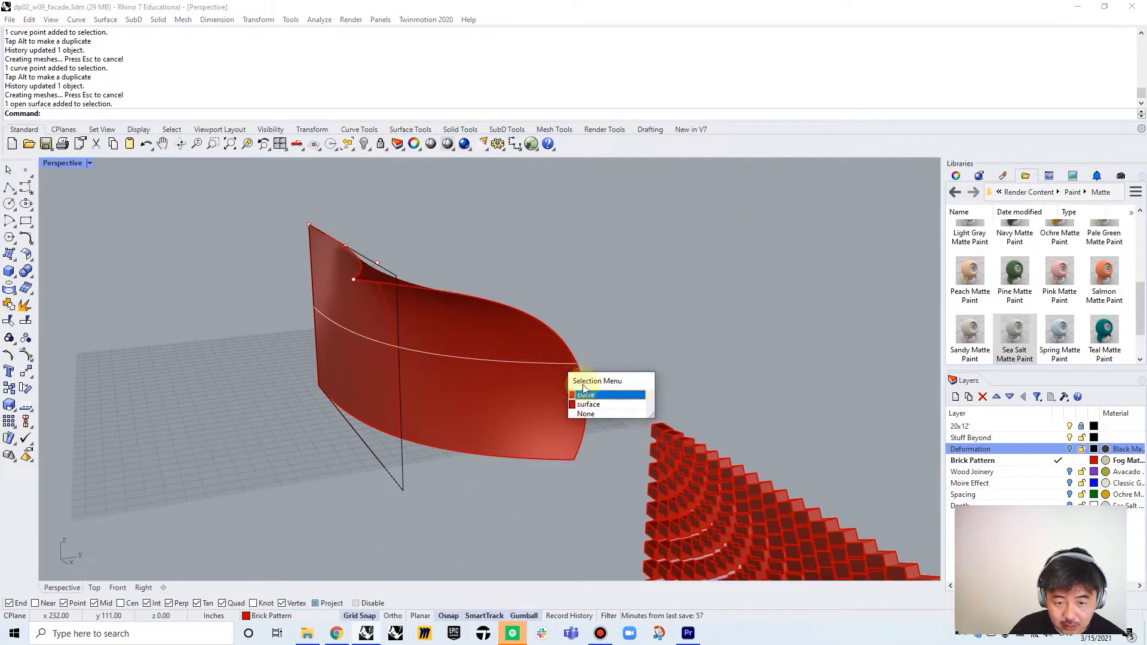
left_click(584, 396)
right_click_drag(589, 370, 564, 374)
left_click(565, 369)
left_click_drag(593, 368, 525, 384)
left_click(406, 360)
right_click_drag(525, 383, 635, 400)
key("Escape")
key("Escape")
- Draw a 20' by 12' rectangle on the ground plane beside the lofted surface
scroll(711, 396, "down", 10)
scroll(696, 399, "up", 6)
right_click_drag(529, 363, 448, 424)
left_click(26, 220)
left_click(436, 427)
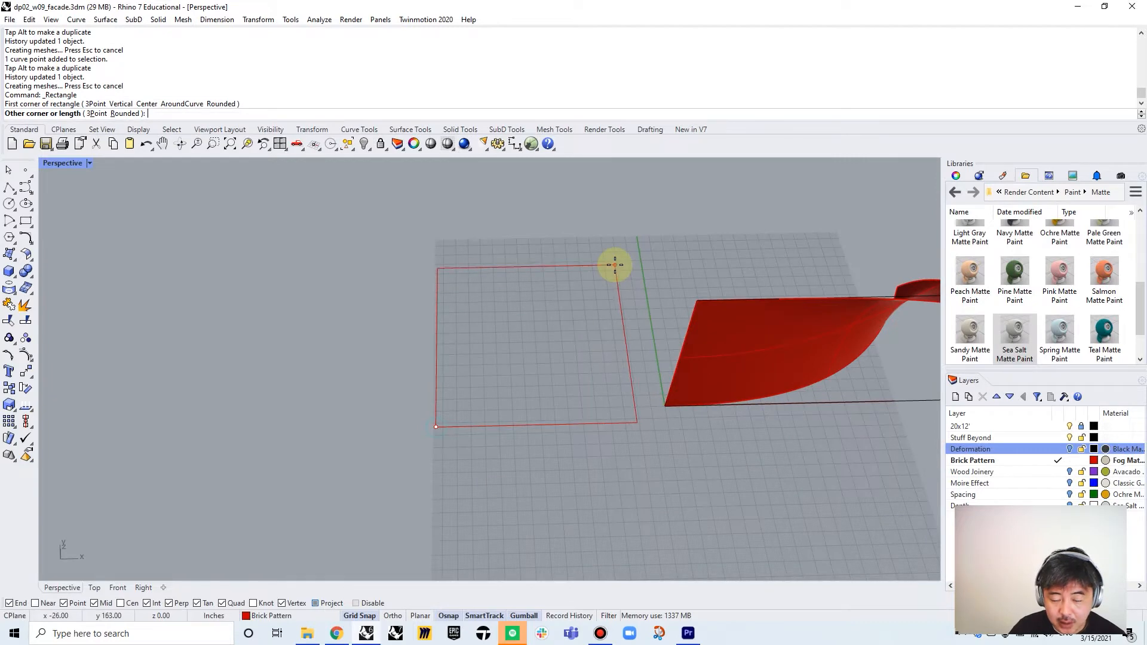
type("20'")
key("Return")
type("12'")
key("Return")
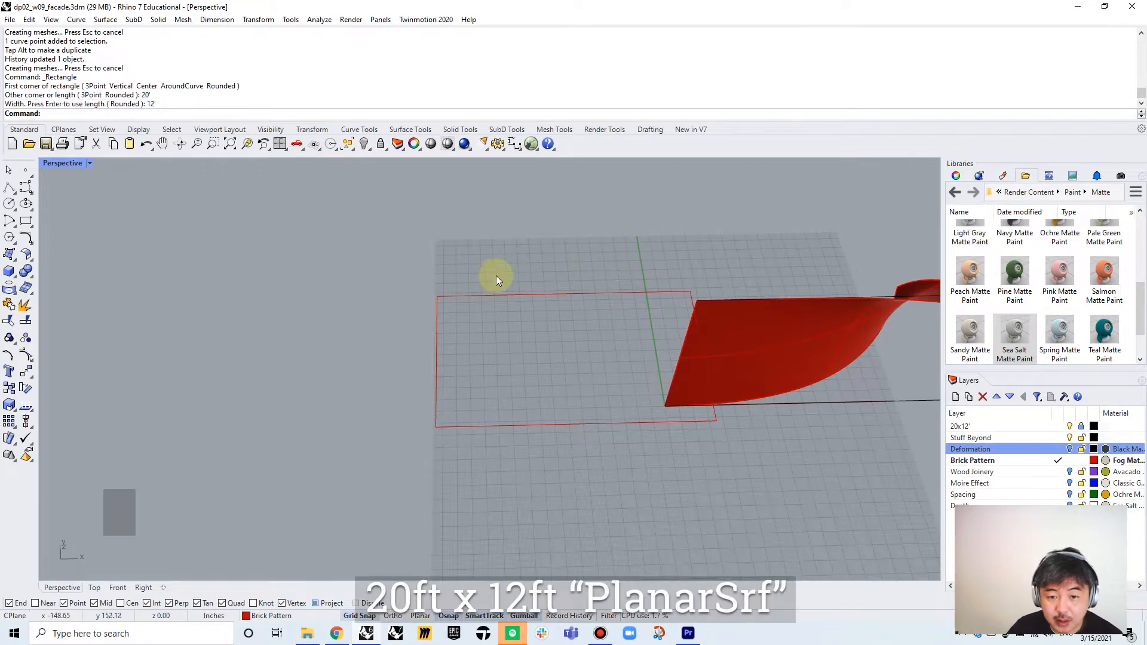
- Move the rectangle away from the lofted surface, fill it with PlanarSrf, and delete the rectangle curve
left_click(585, 290)
left_click_drag(614, 354, 504, 354)
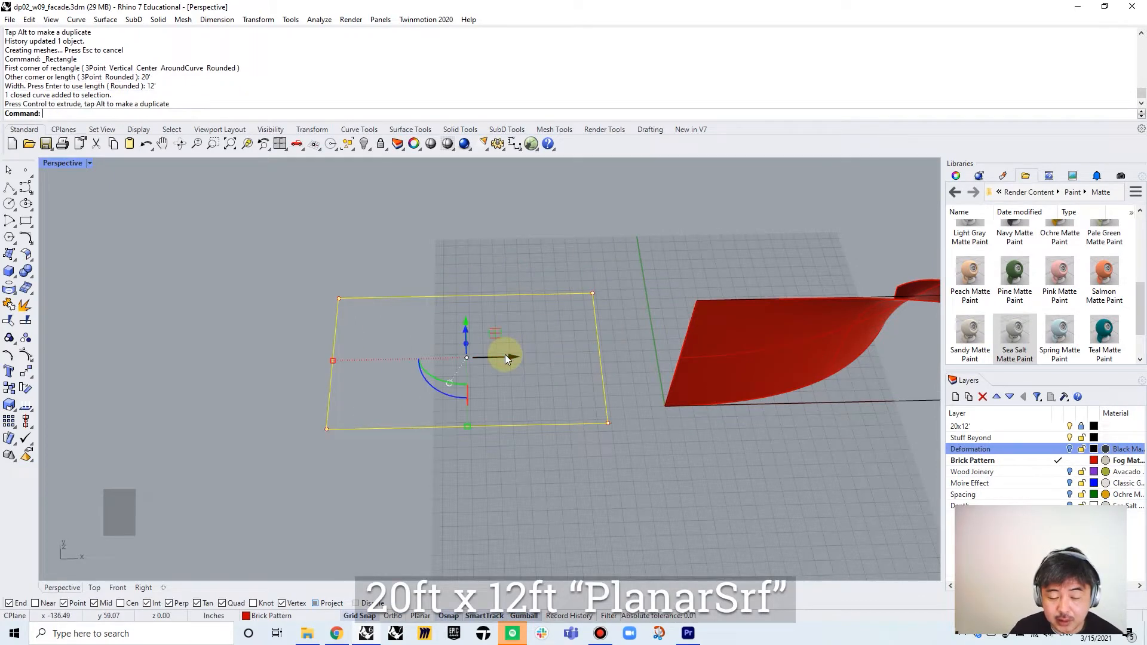
type("P")
key("Return")
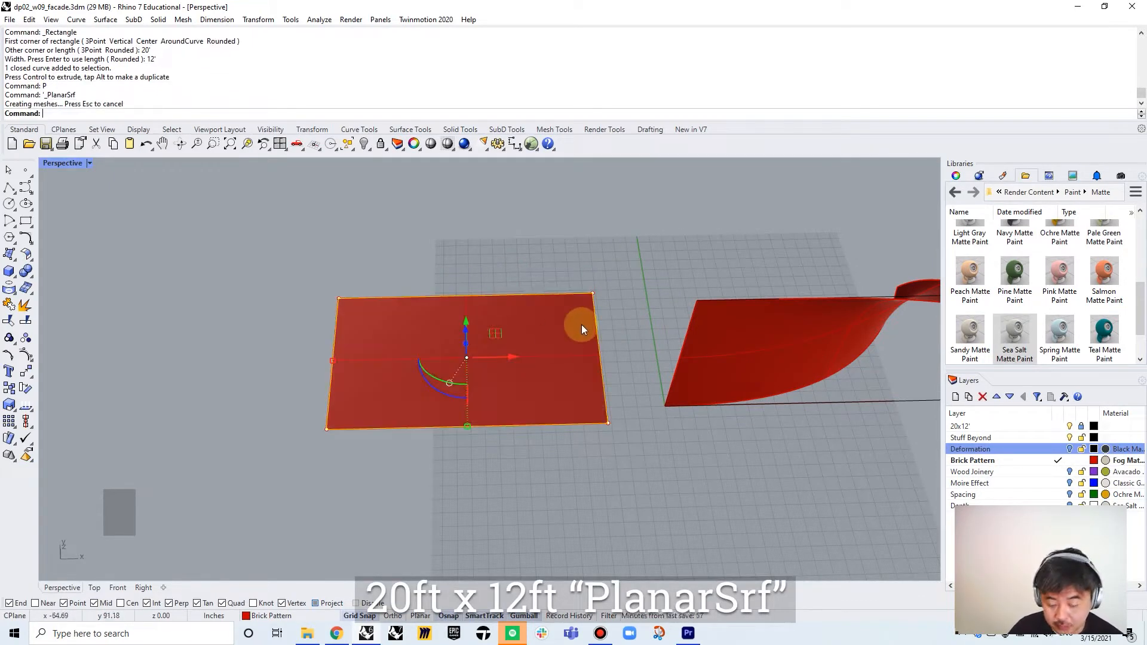
key("Delete")
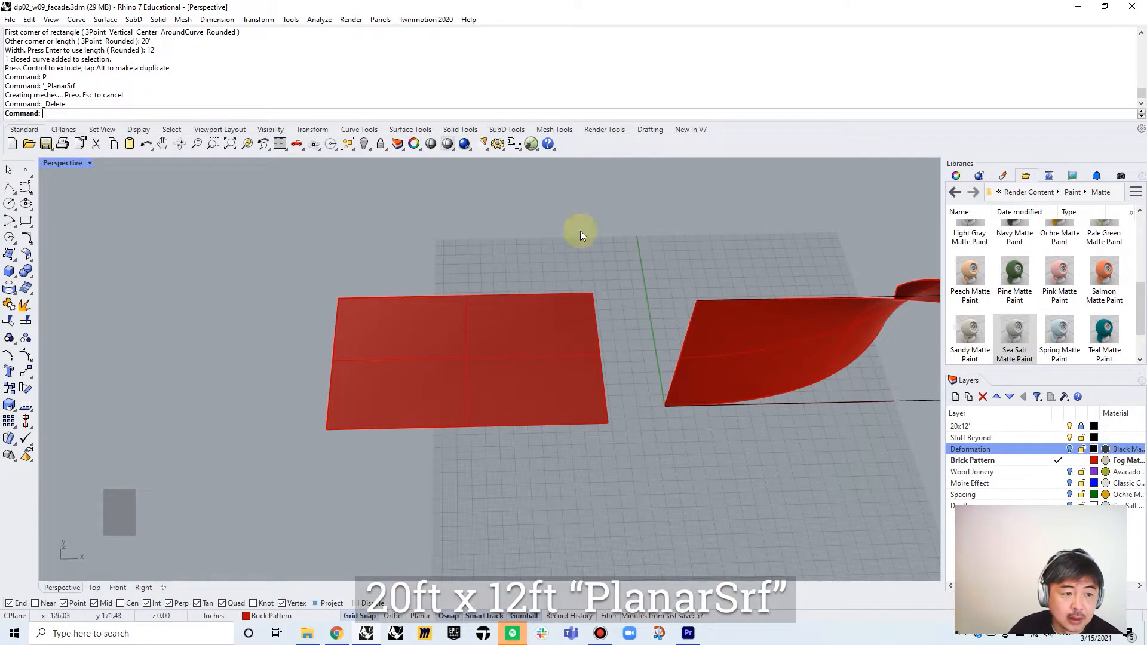
- Create a 6" x 4" x 4" box brick at the planar surface's lower-left corner in the Top view
double_click(69, 163)
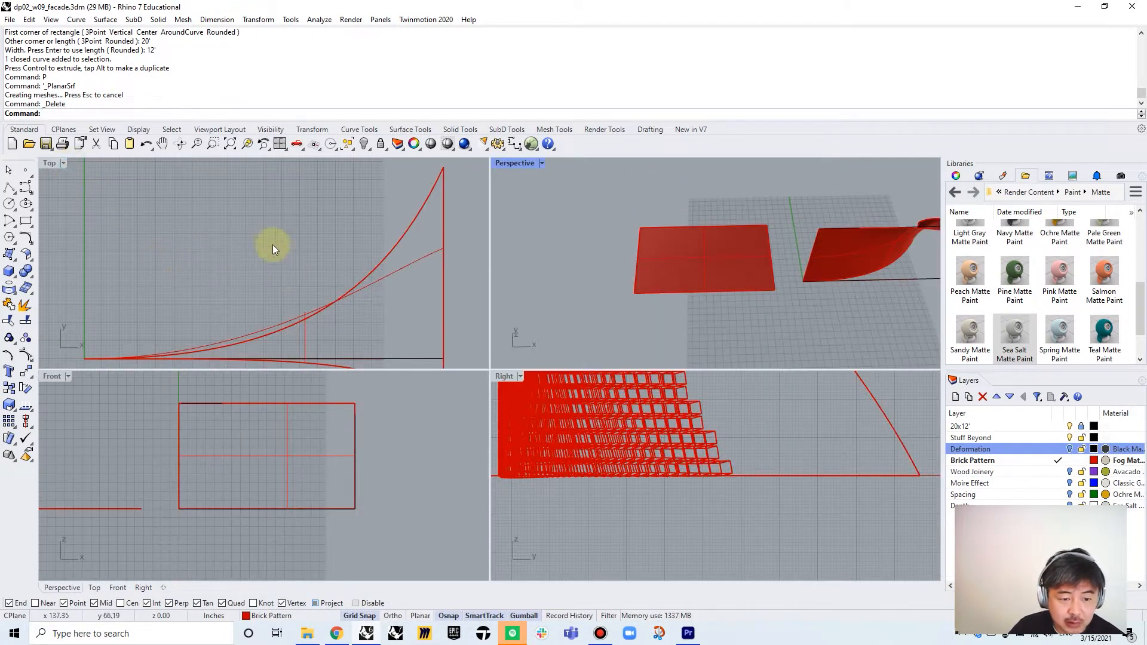
scroll(278, 249, "down", 12)
right_click_drag(188, 288, 317, 278)
scroll(67, 278, "up", 2)
left_click(9, 270)
scroll(388, 292, "up", 10)
left_click(297, 273)
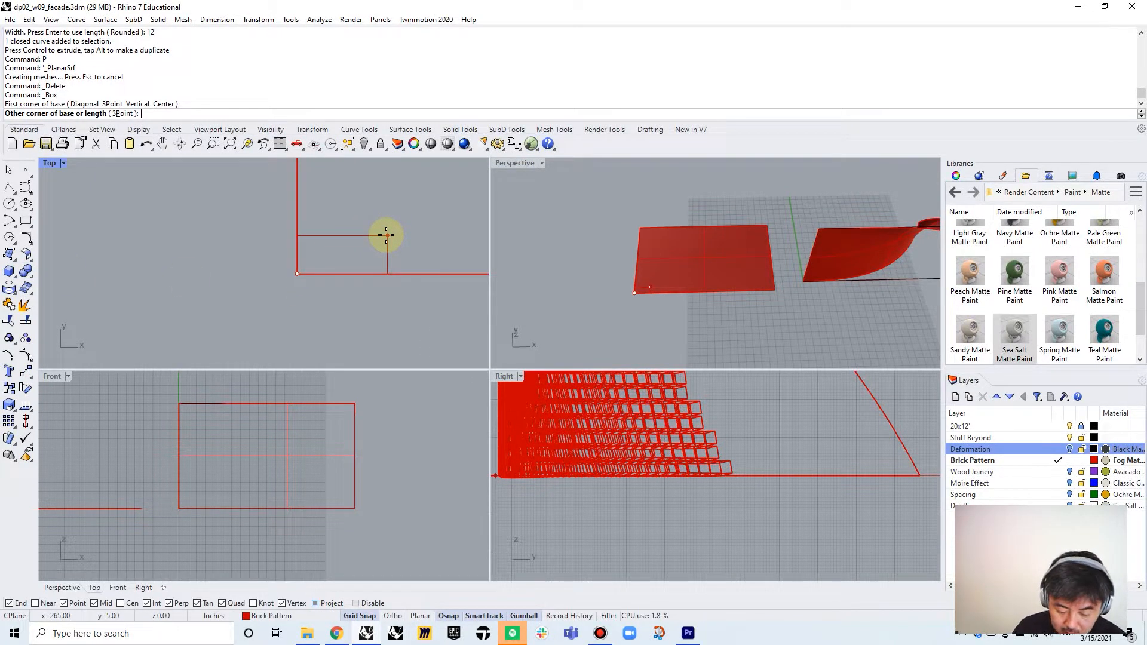
type("6\"")
key("Return")
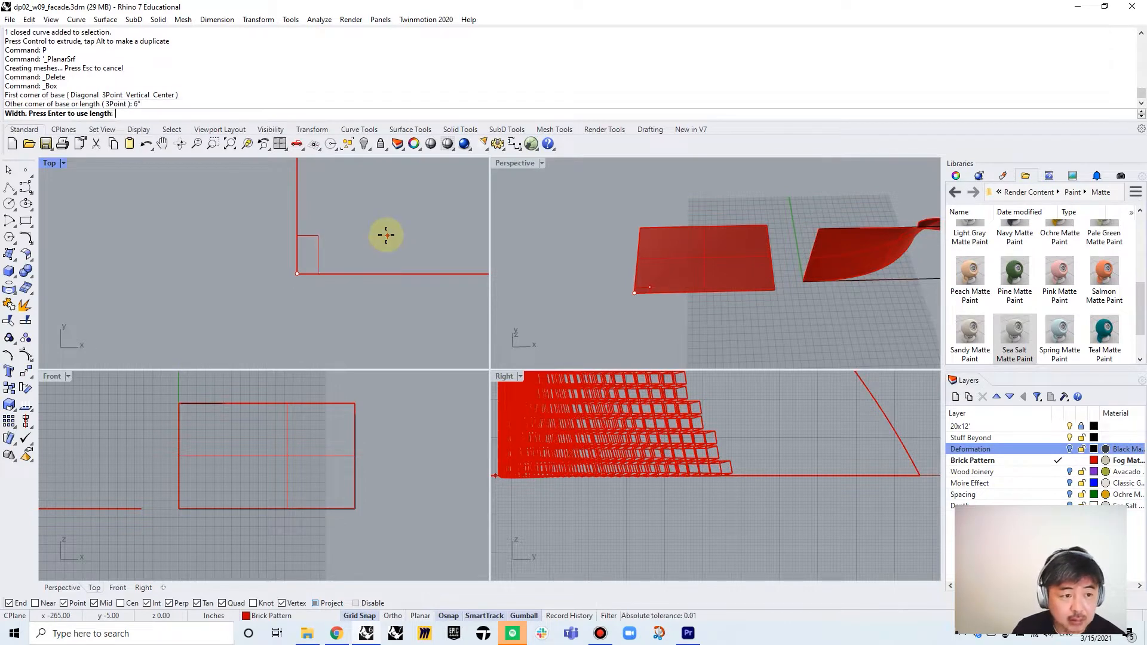
type("4\"")
key("Return")
type("4")
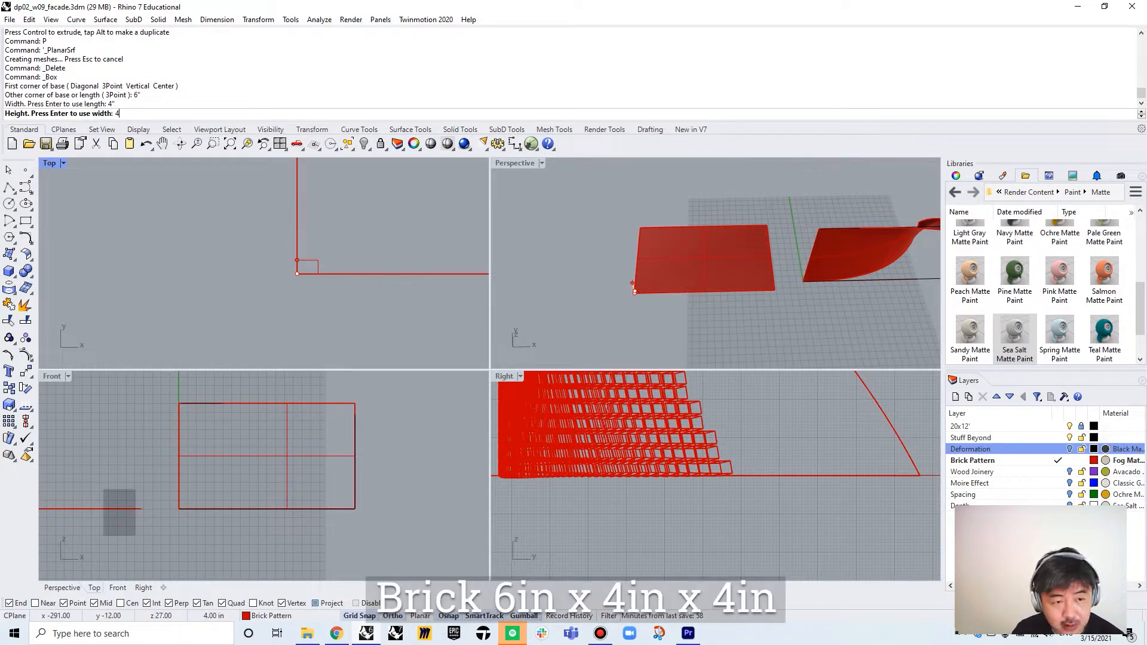
key("Return")
- With Grid Snap off, copy the brick along the surface's lower edge, leaving a narrow joint between the two bricks
right_click_drag(349, 229, 270, 216)
scroll(234, 248, "up", 5)
left_click(239, 258)
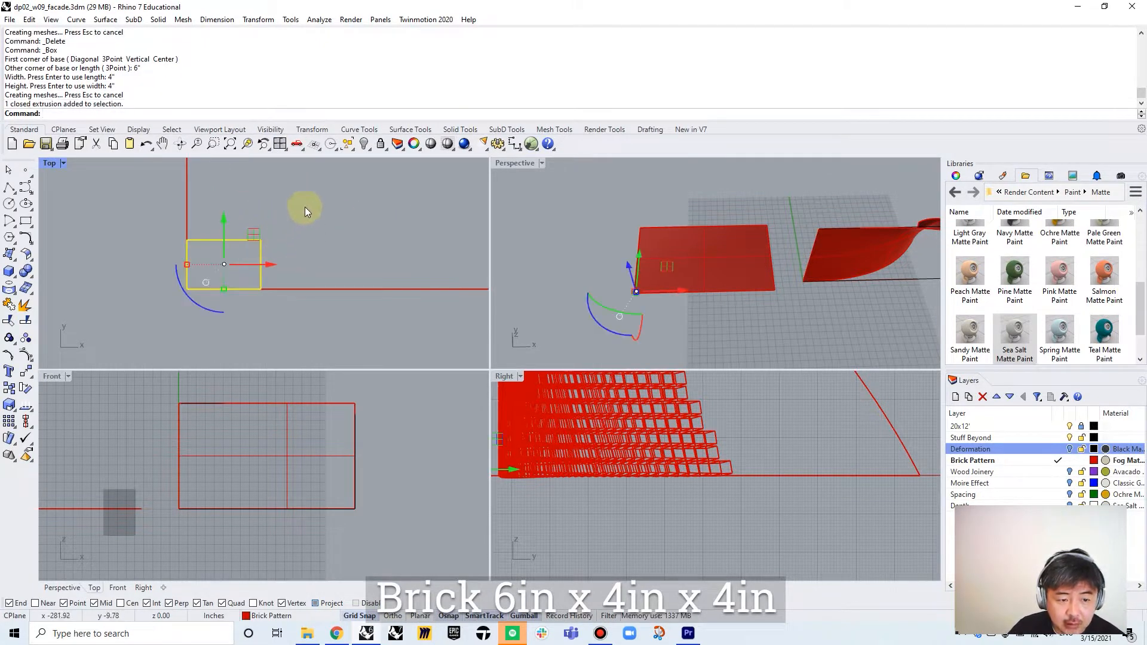
type("c")
key("Return")
left_click(187, 289)
scroll(245, 289, "up", 5)
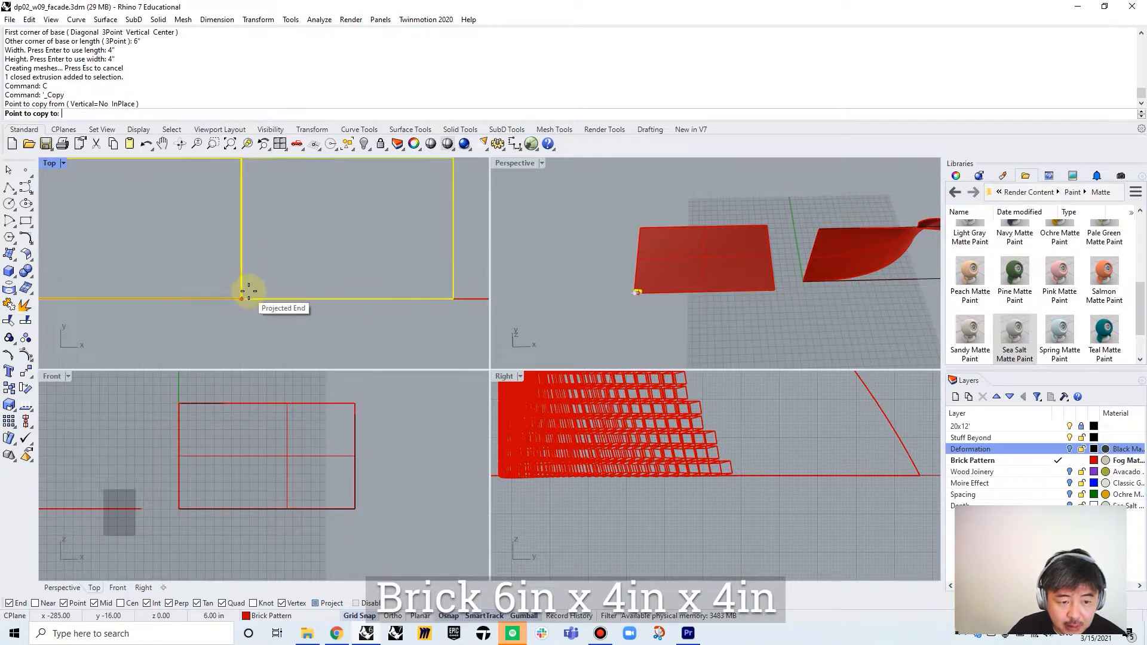
scroll(263, 293, "down", 6)
scroll(264, 293, "up", 8)
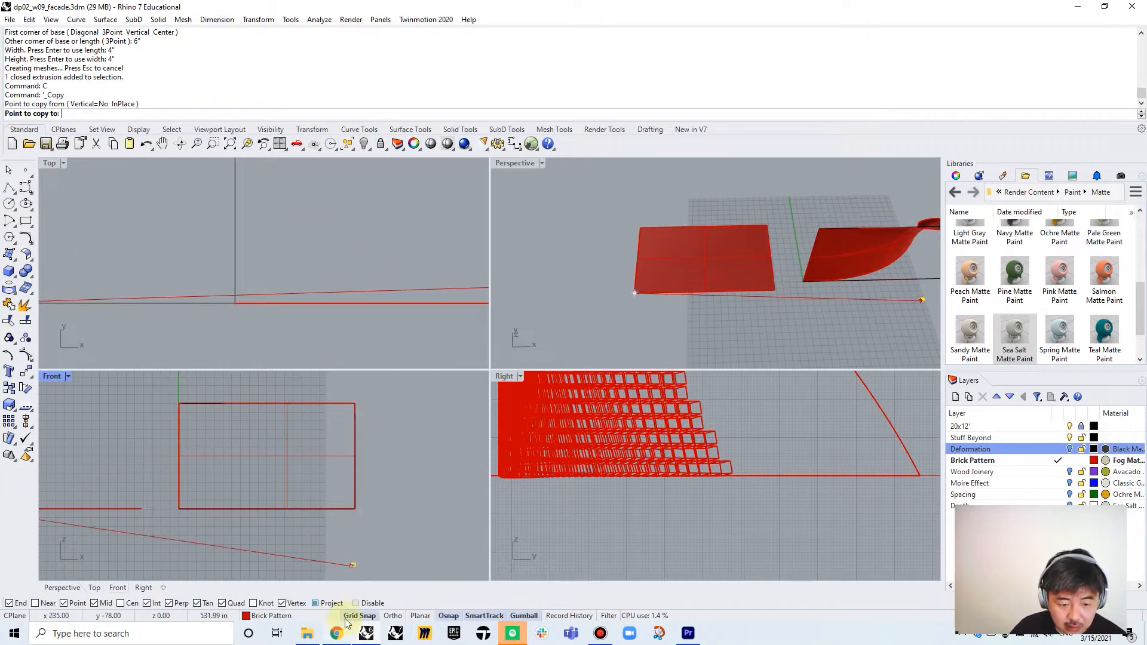
left_click(256, 303)
key("Return")
scroll(289, 273, "down", 3)
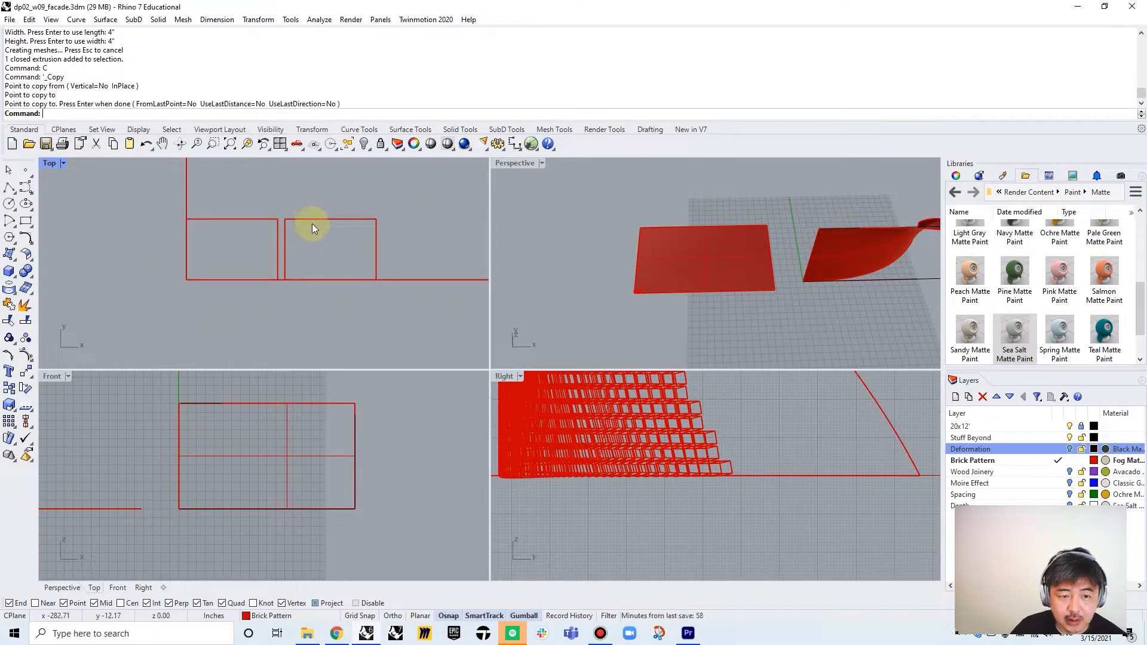
- Maximize the Top view and copy the second brick four times at the same joint spacing to make six bricks
left_click(51, 165)
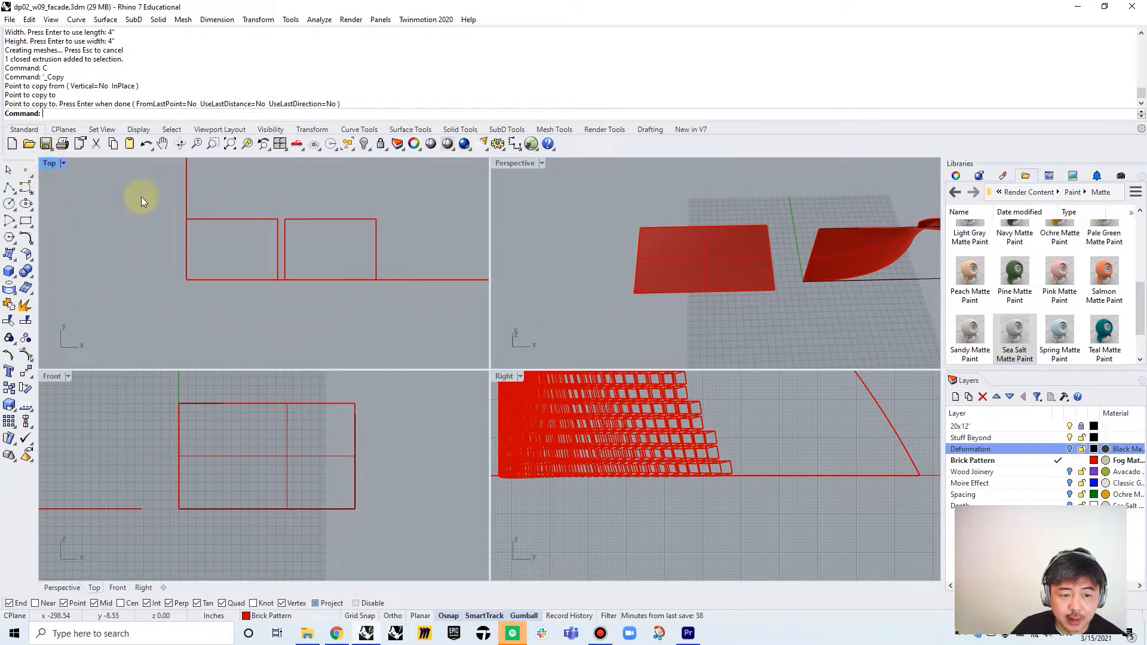
double_click(52, 165)
scroll(568, 287, "down", 3)
right_click_drag(568, 287, 381, 333)
left_click(342, 336)
type("c")
key("Return")
scroll(340, 334, "up", 3)
left_click(346, 339)
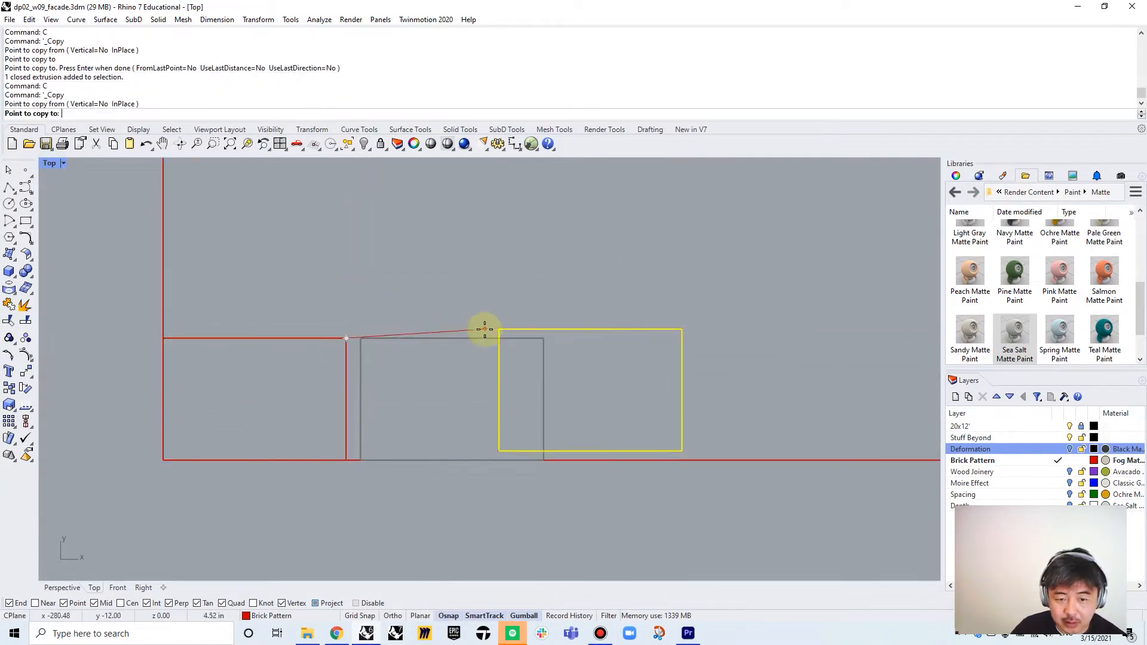
left_click(651, 325)
left_click(744, 338)
scroll(845, 338, "down", 2)
right_click_drag(847, 338, 693, 359)
left_click(690, 360)
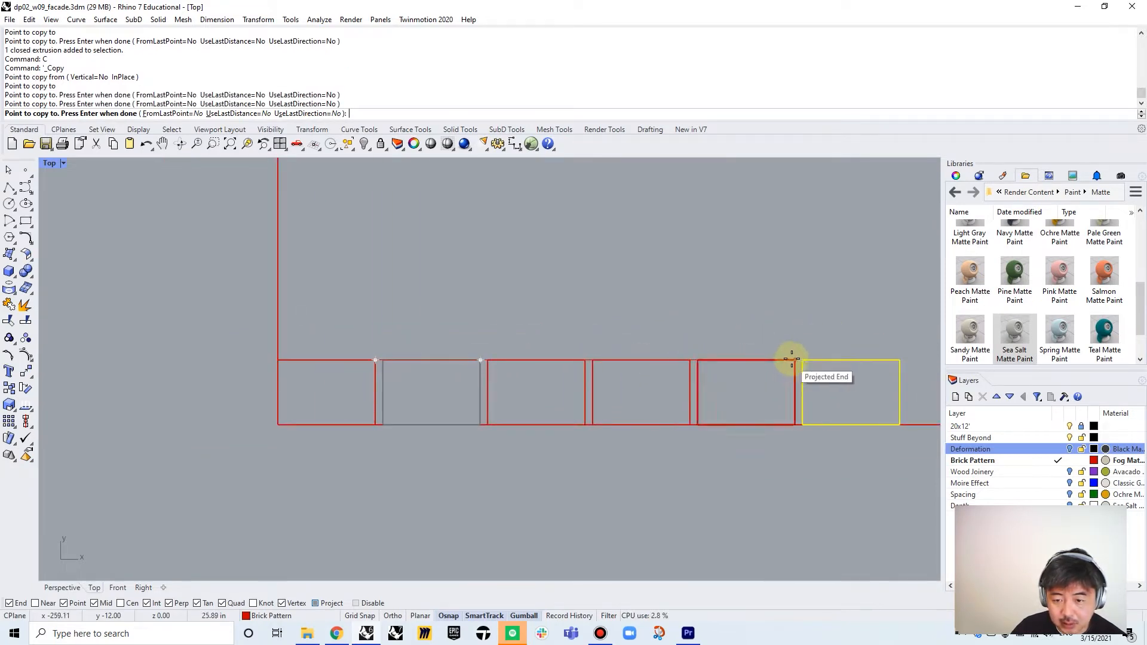
left_click(791, 360)
key("Return")
- Copy the last five bricks twice, end to end, to extend the row along the lower edge
left_click_drag(857, 303, 394, 433)
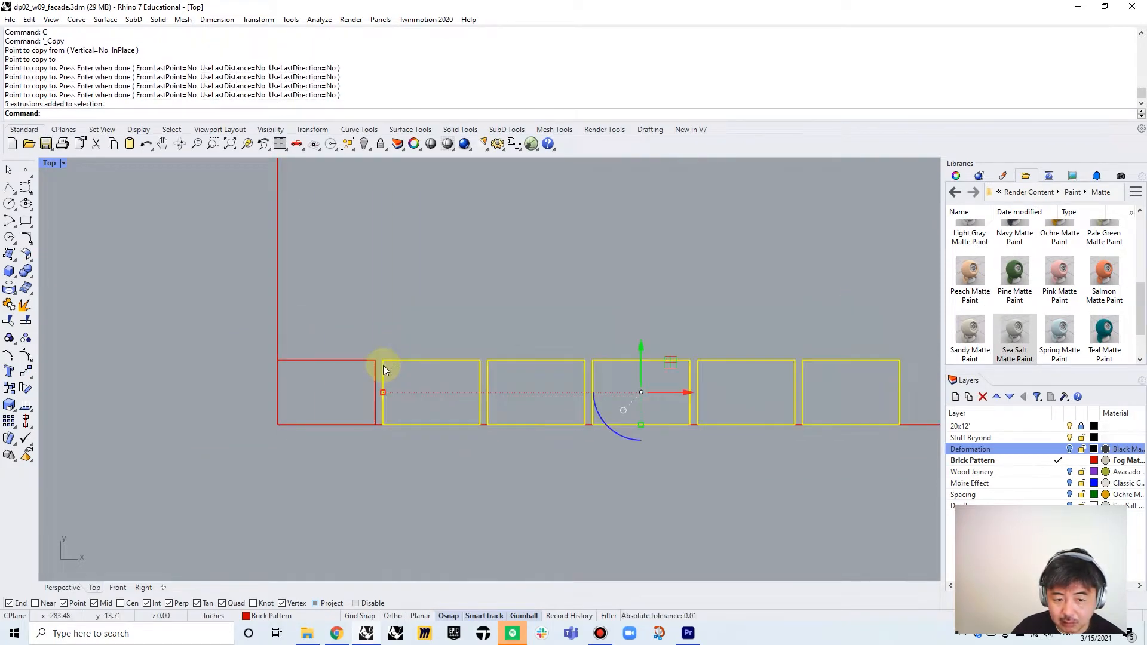
type("c")
key("Return")
left_click(375, 359)
right_click_drag(747, 325, 494, 379)
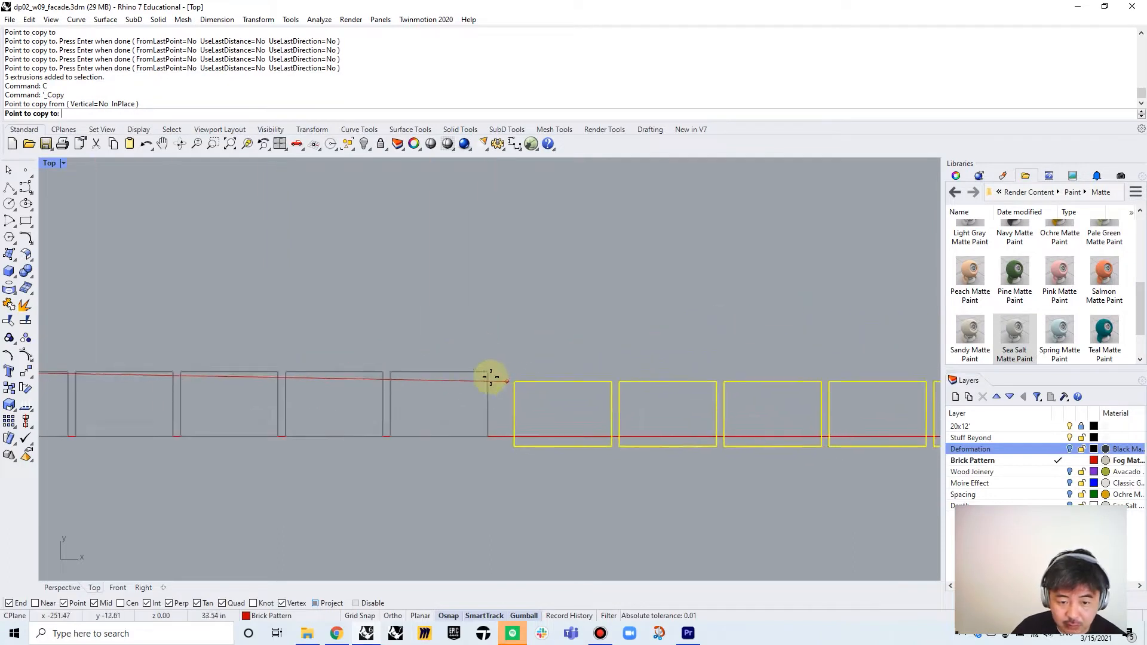
left_click(487, 372)
scroll(598, 361, "down", 5)
scroll(410, 379, "up", 5)
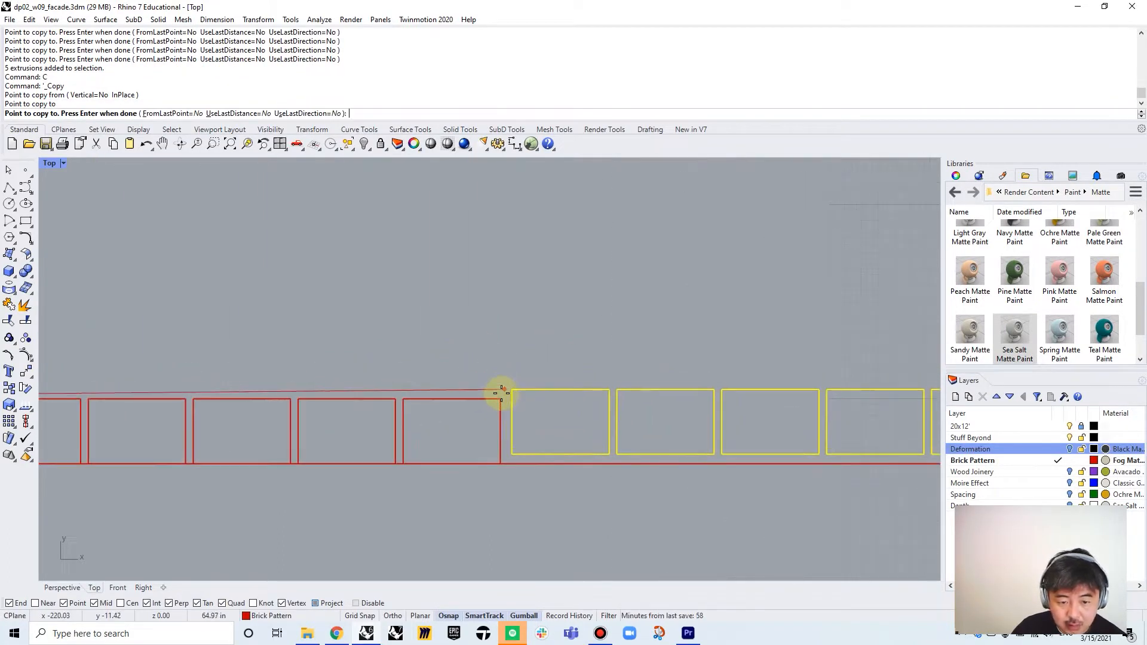
left_click(500, 396)
scroll(500, 396, "down", 3)
key("Escape")
- Copy fourteen bricks of the row twice along the lower edge, and delete the seven bricks that overrun the surface's right edge
left_click_drag(694, 319, 344, 382)
type("c")
key("Return")
left_click(334, 373)
scroll(645, 358, "up", 5)
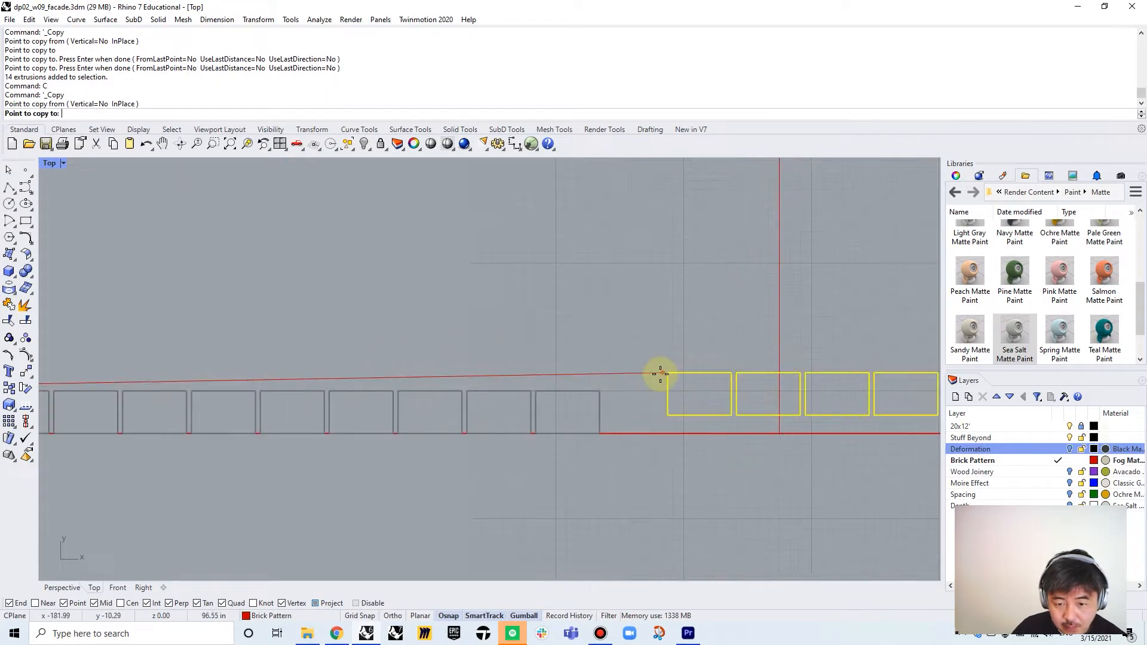
left_click(608, 394)
scroll(768, 353, "down", 3)
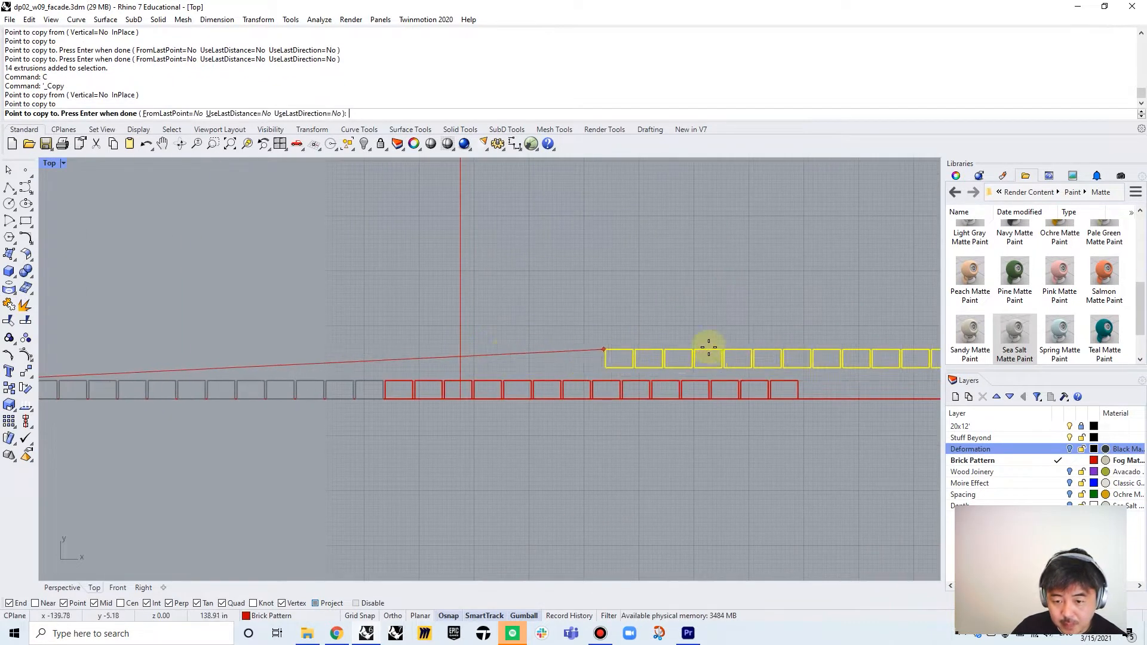
scroll(496, 395, "up", 3)
left_click(519, 413)
key("Return")
scroll(561, 385, "down", 5)
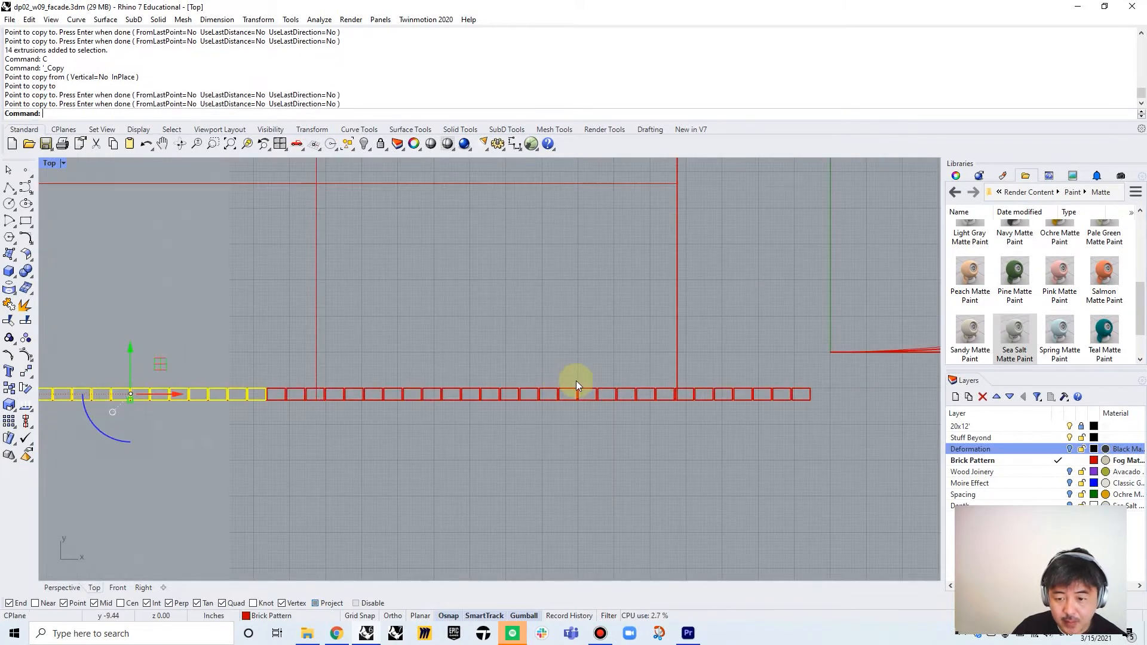
left_click_drag(799, 380, 681, 435)
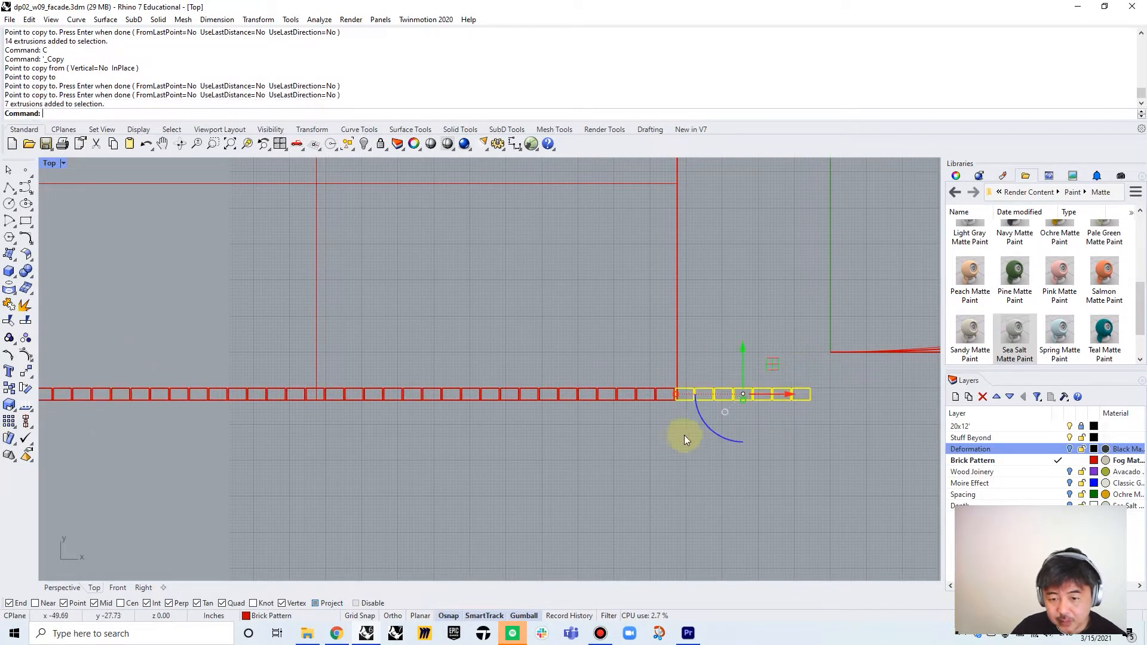
key("Delete")
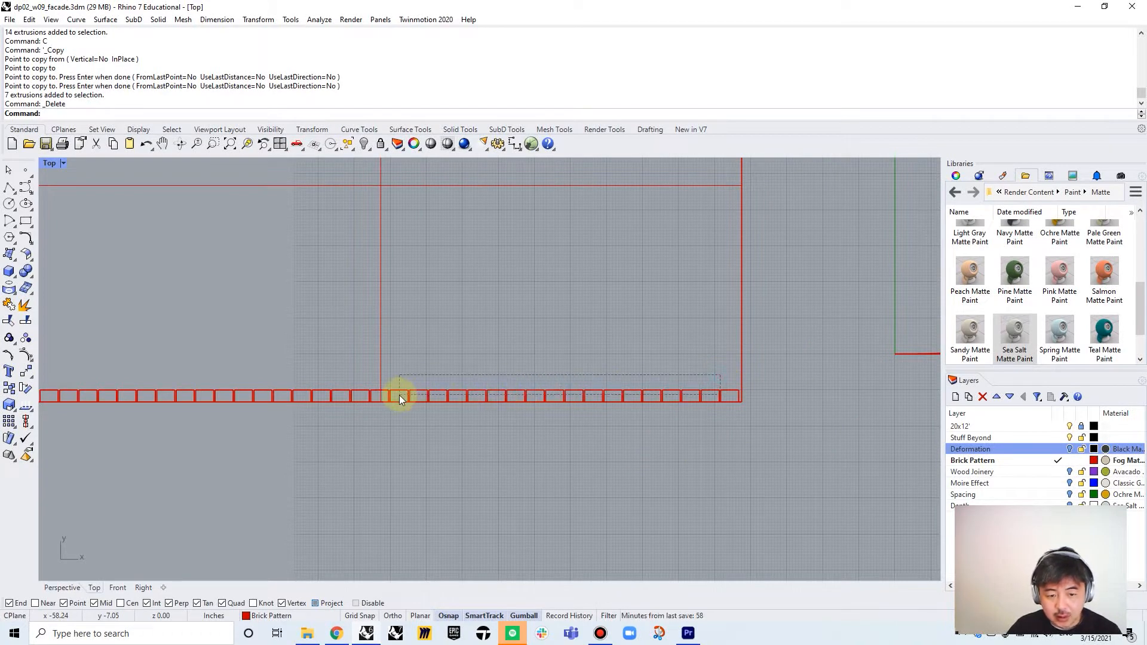
- Select the whole brick row and copy it directly above, shifted half a brick to the left for a running bond
left_click_drag(399, 395, 396, 395)
left_click_drag(689, 393, 688, 394)
scroll(289, 376, "up", 3)
left_click_drag(474, 379, 138, 406)
right_click_drag(138, 406, 582, 317)
left_click_drag(289, 357, 262, 358)
scroll(269, 389, "up", 5)
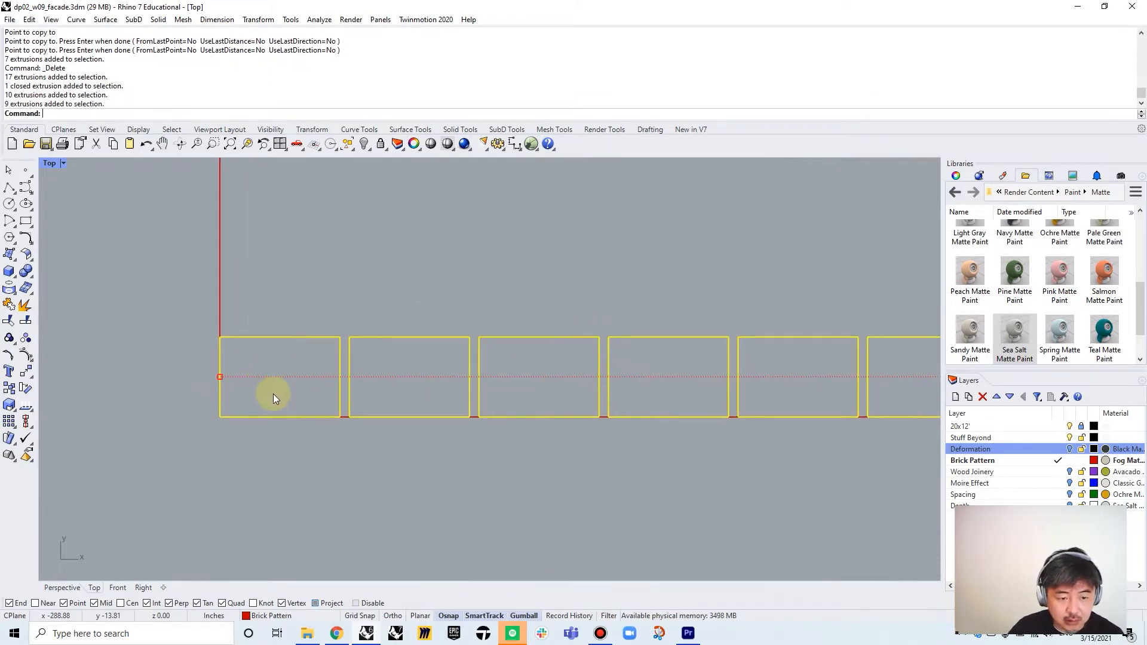
type("c")
key("Return")
left_click(277, 392)
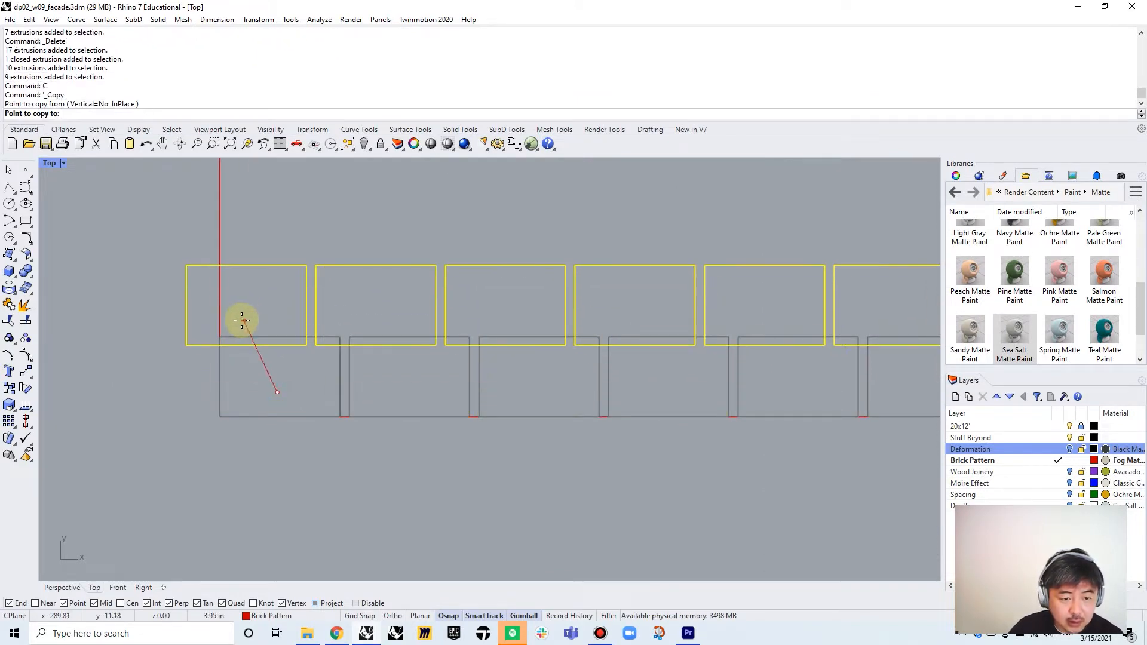
left_click(213, 304)
key("Return")
scroll(417, 352, "down", 5)
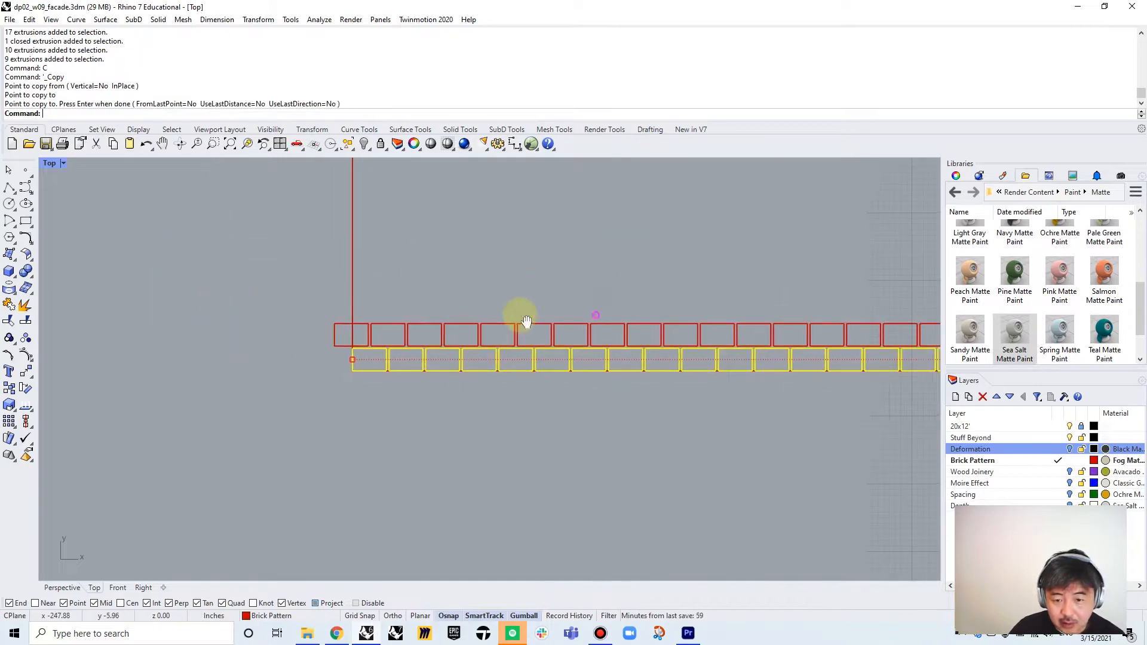
- Copy the second row's last brick one spacing to the right so the row covers the surface's right edge
scroll(707, 318, "up", 8)
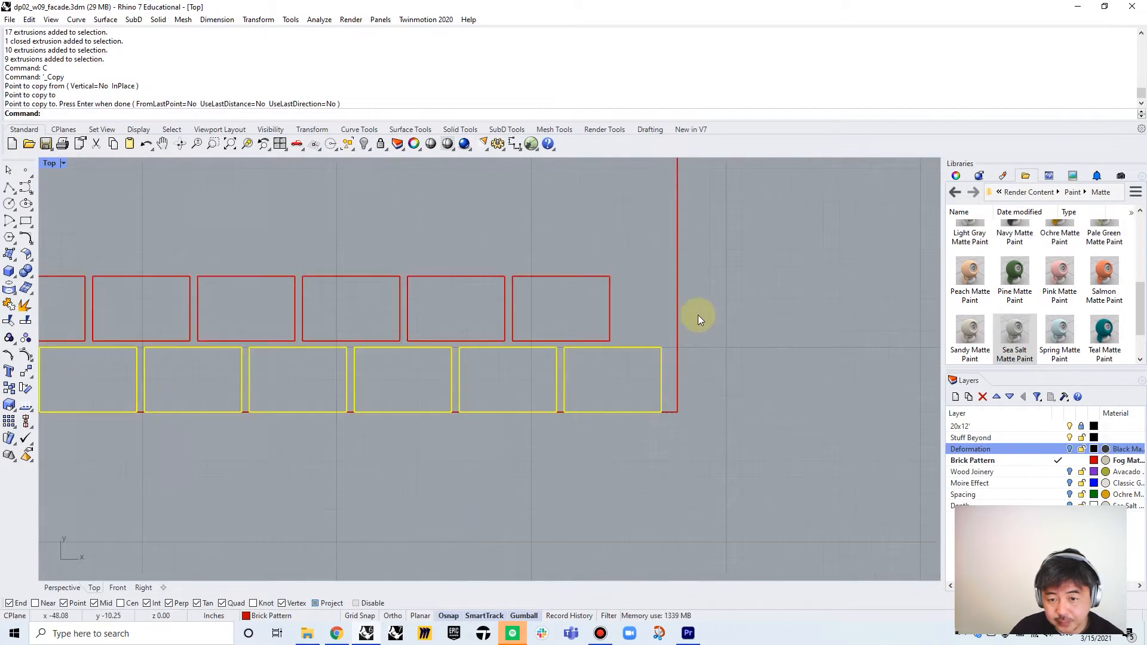
left_click(586, 276)
type("C")
key("Return")
left_click(504, 277)
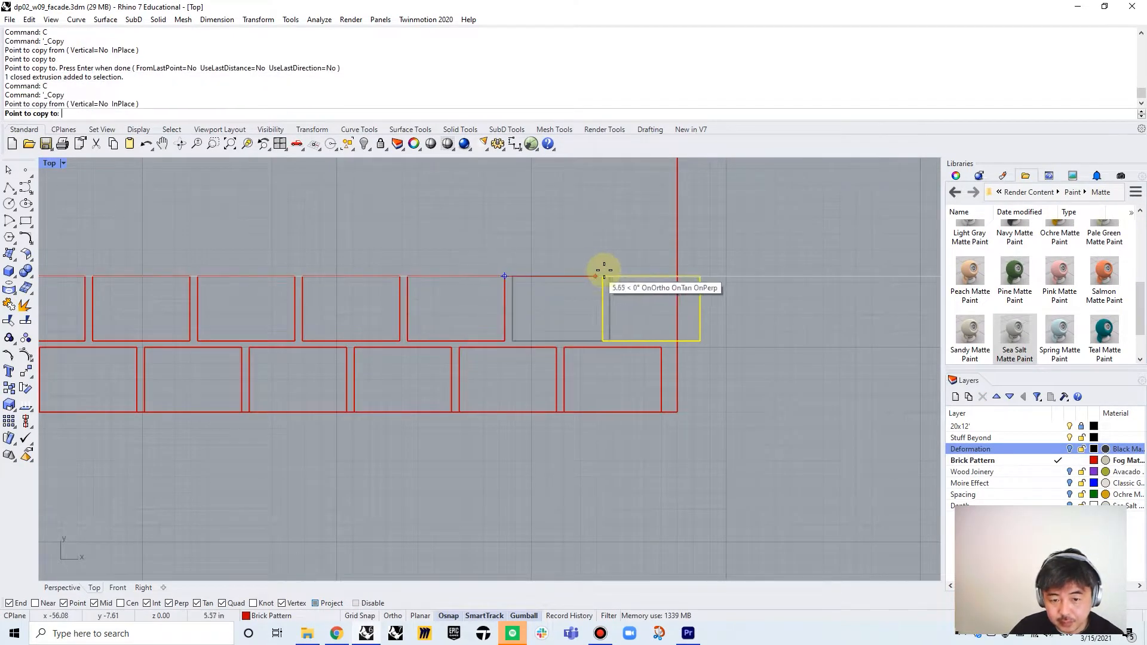
left_click(616, 277)
key("Return")
key("Escape")
scroll(634, 248, "down", 3)
scroll(634, 245, "down", 6)
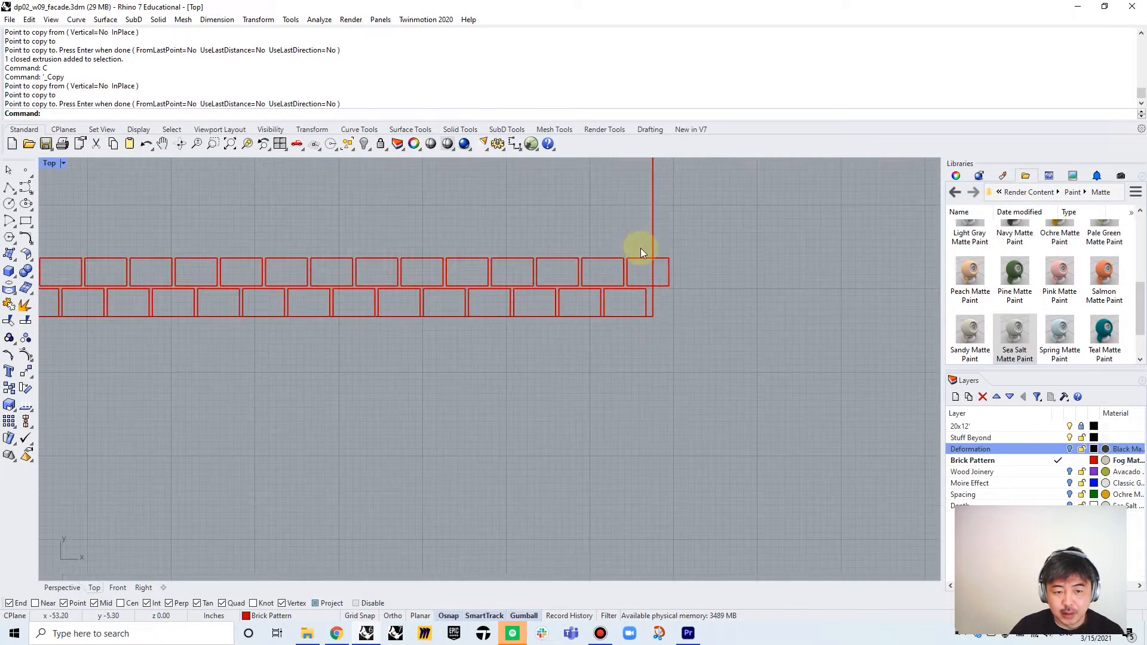
- Select both brick rows and copy them straight up with the same joint to form four courses
left_click_drag(281, 256, 667, 310)
scroll(287, 263, "up", 8)
type("c")
key("Return")
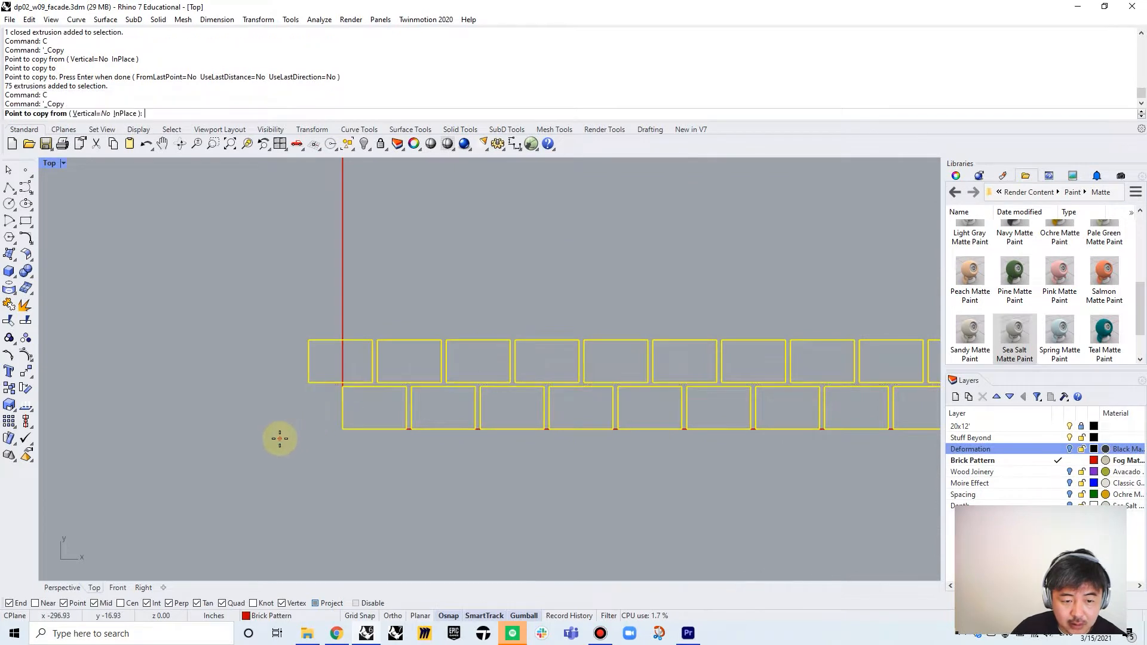
left_click(279, 437)
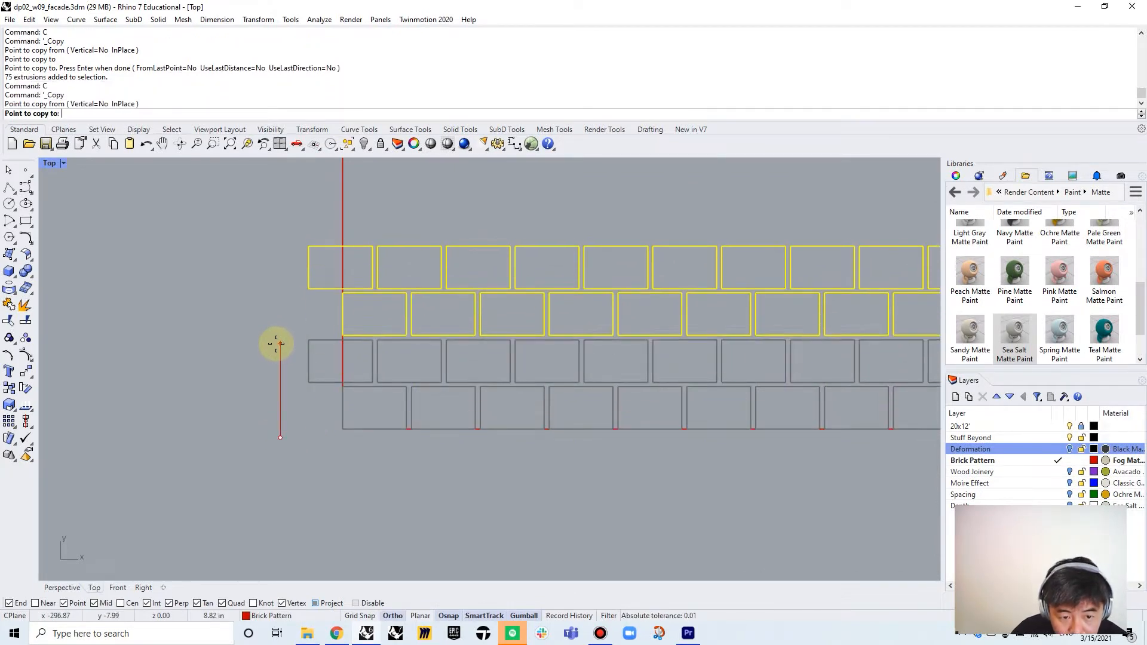
left_click(277, 345)
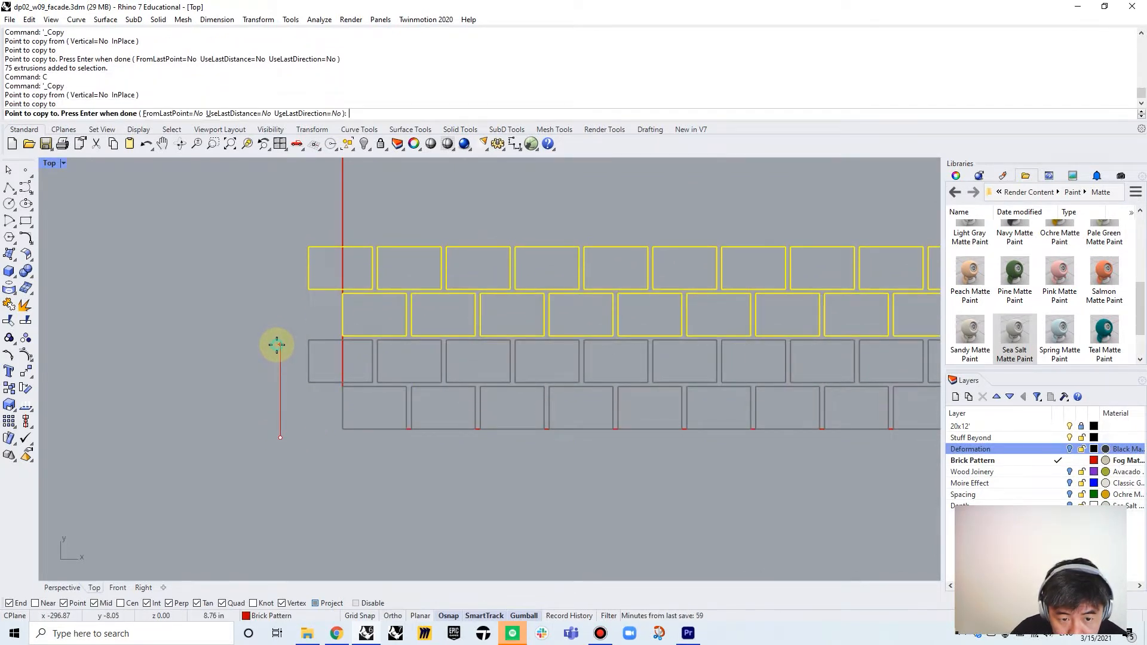
key("Return")
scroll(263, 280, "down", 5)
right_click_drag(269, 274, 158, 277)
scroll(158, 278, "down", 3)
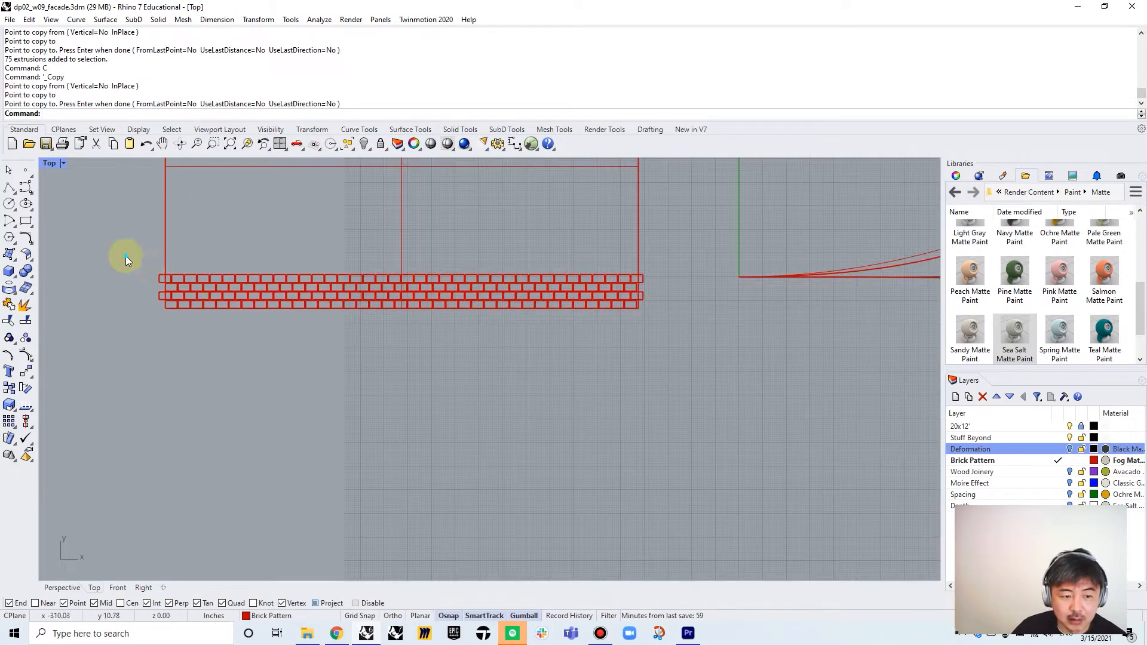
- Select the upper two brick courses and copy them straight up three times with the same joint to form ten courses
left_click_drag(664, 300, 194, 342)
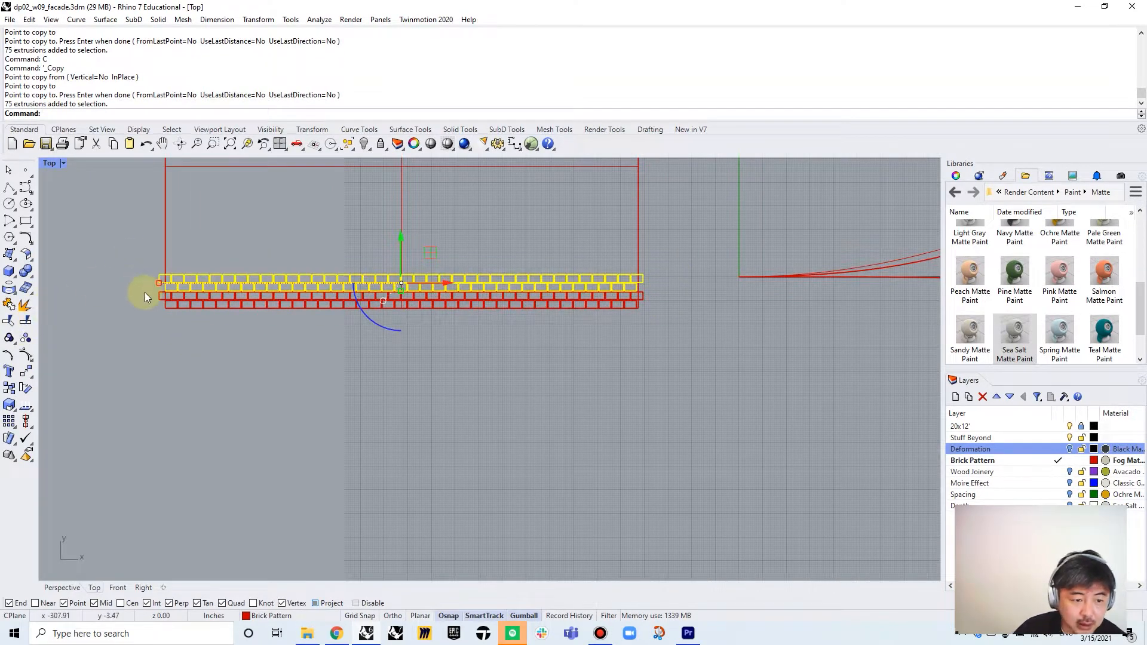
scroll(141, 286, "up", 6)
type("c")
key("Return")
left_click(211, 300)
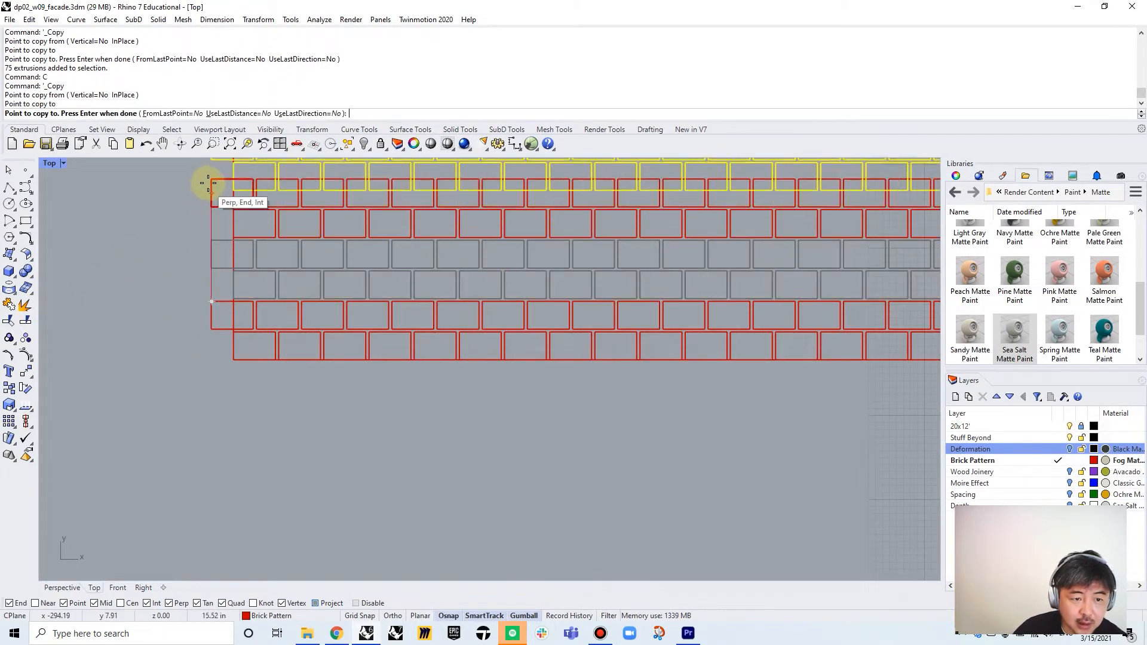
left_click(209, 179)
scroll(249, 307, "down", 3)
left_click(237, 255)
key("Return")
scroll(197, 251, "down", 3)
key("Escape")
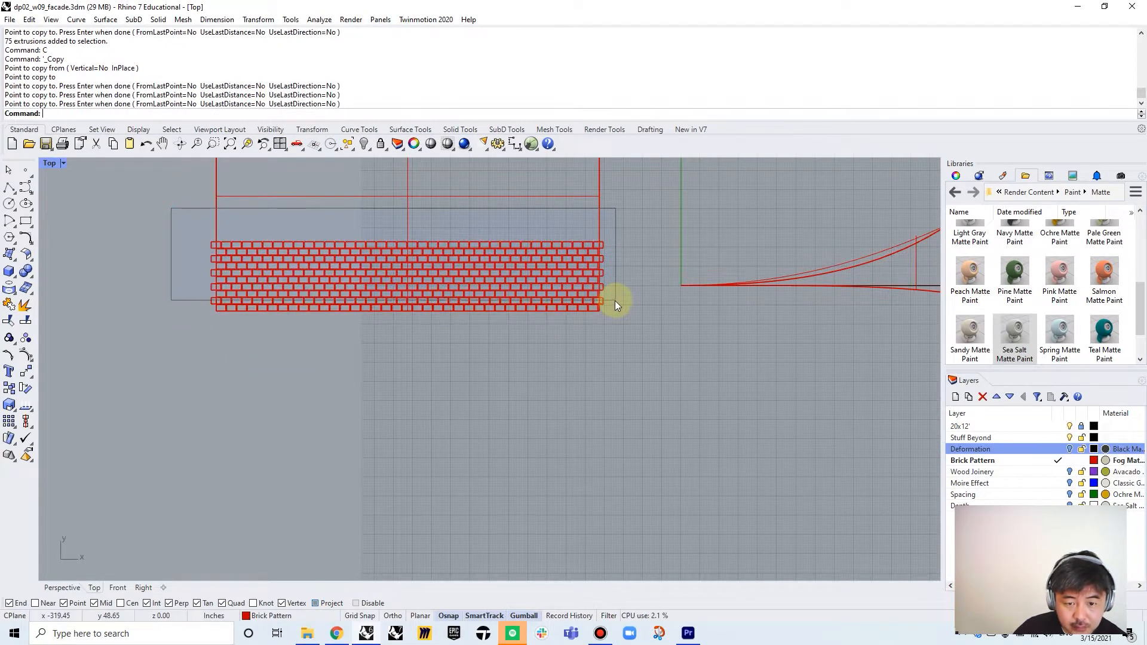
- Select the upper eight brick courses and copy them straight up three times with the same joint until they pass the surface's upper edge
left_click_drag(617, 305, 616, 303)
scroll(184, 302, "up", 5)
type("c")
key("Return")
left_click(178, 300)
scroll(358, 353, "down", 5)
scroll(332, 240, "up", 2)
left_click(315, 261)
scroll(382, 287, "down", 4)
scroll(359, 263, "up", 4)
left_click(376, 299)
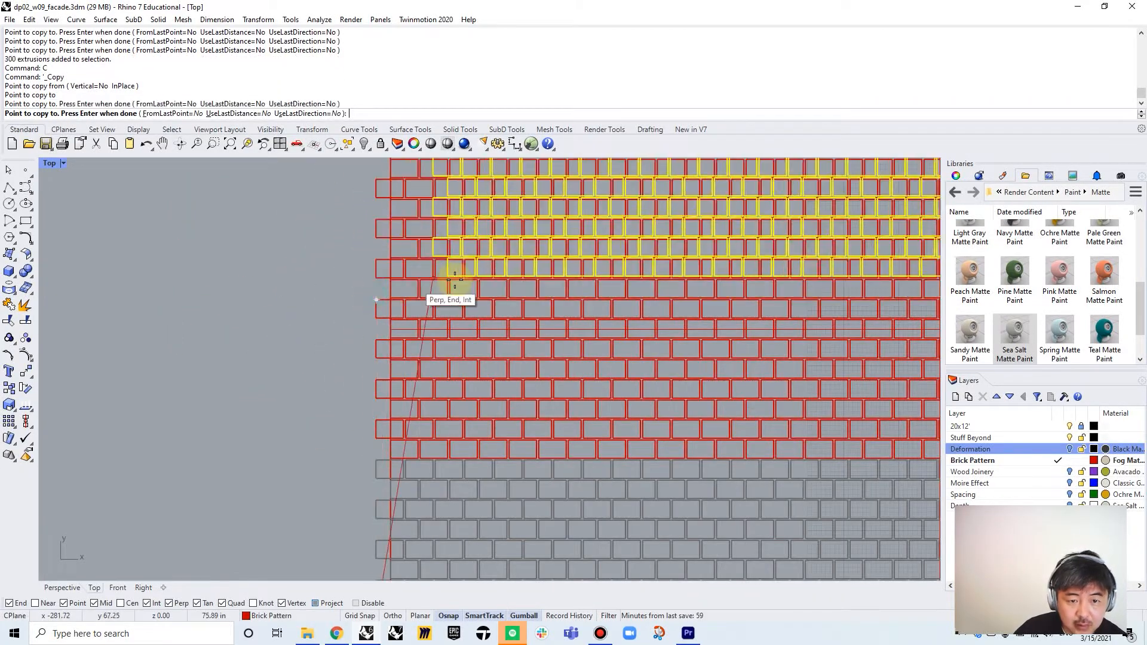
scroll(433, 276, "down", 4)
scroll(427, 317, "up", 3)
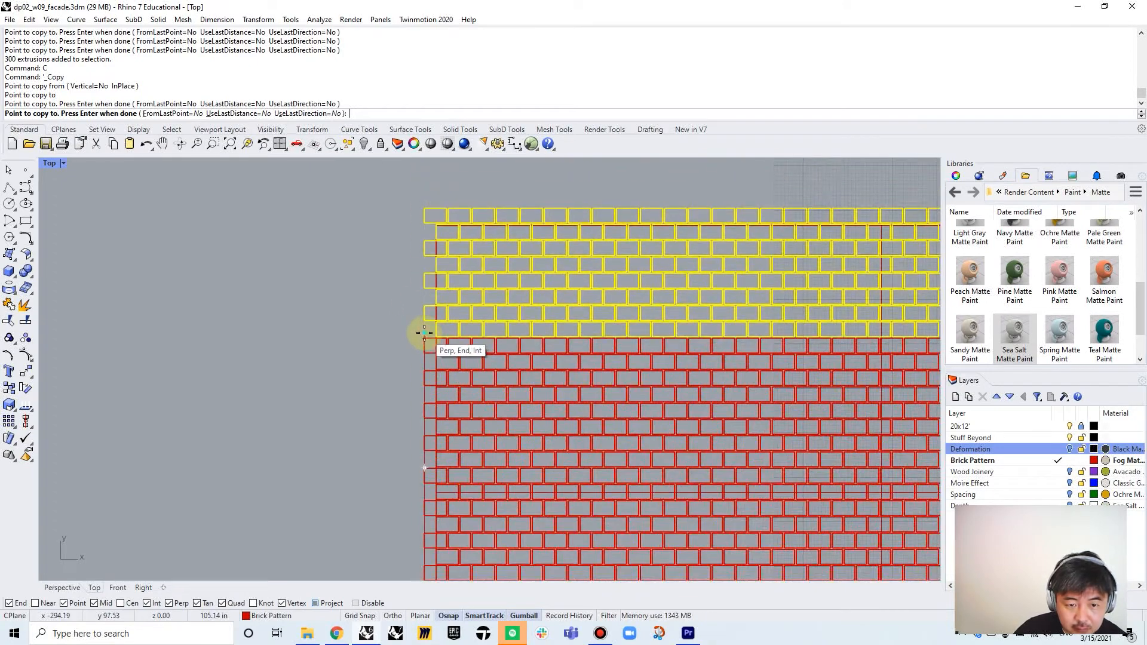
left_click(424, 333)
key("Return")
scroll(496, 223, "down", 3)
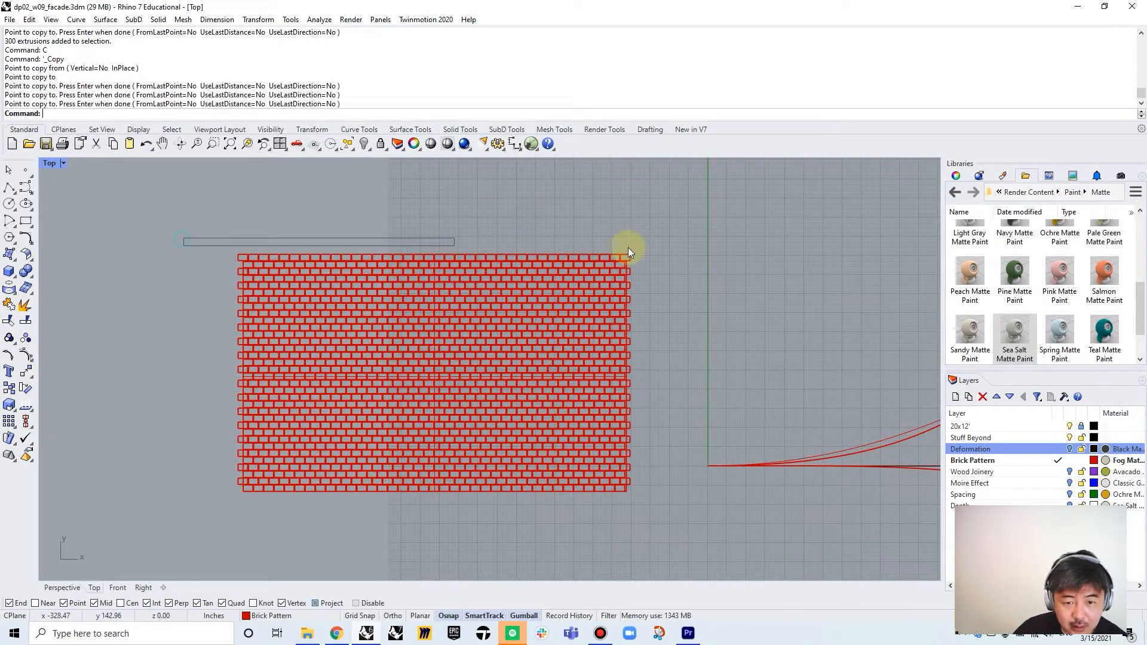
- Delete the topmost brick course that overruns the flat surface, and group all remaining bricks without the surface
left_click_drag(632, 272, 656, 269)
key("Delete")
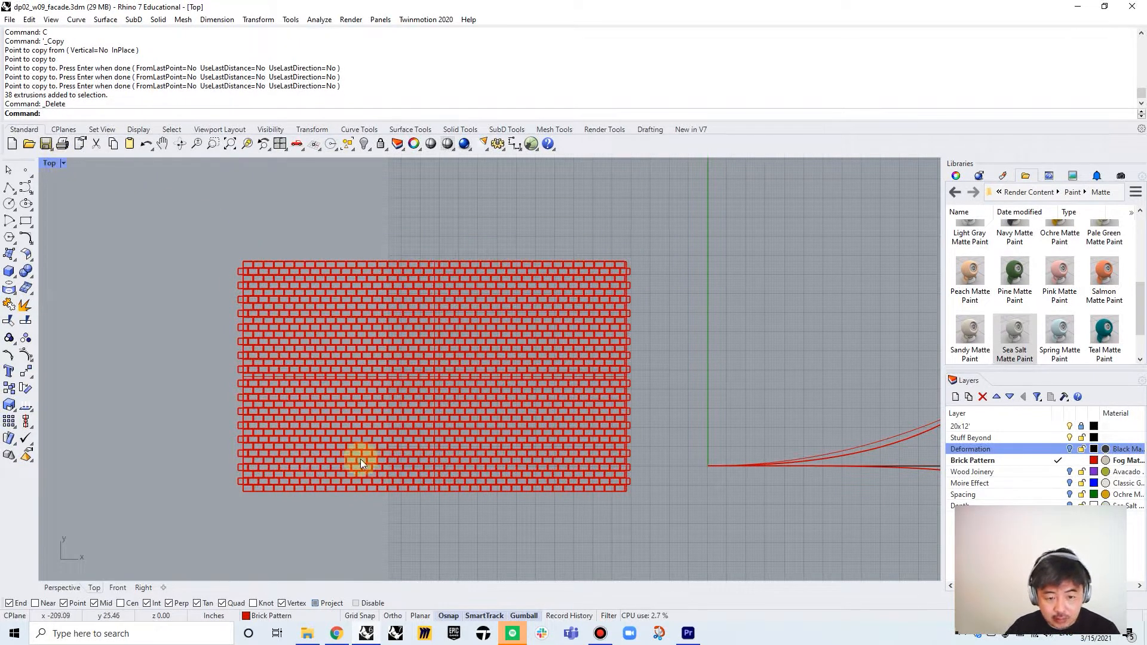
scroll(363, 382, "down", 2)
left_click_drag(227, 256, 599, 487)
scroll(579, 339, "up", 3)
scroll(578, 335, "up", 5)
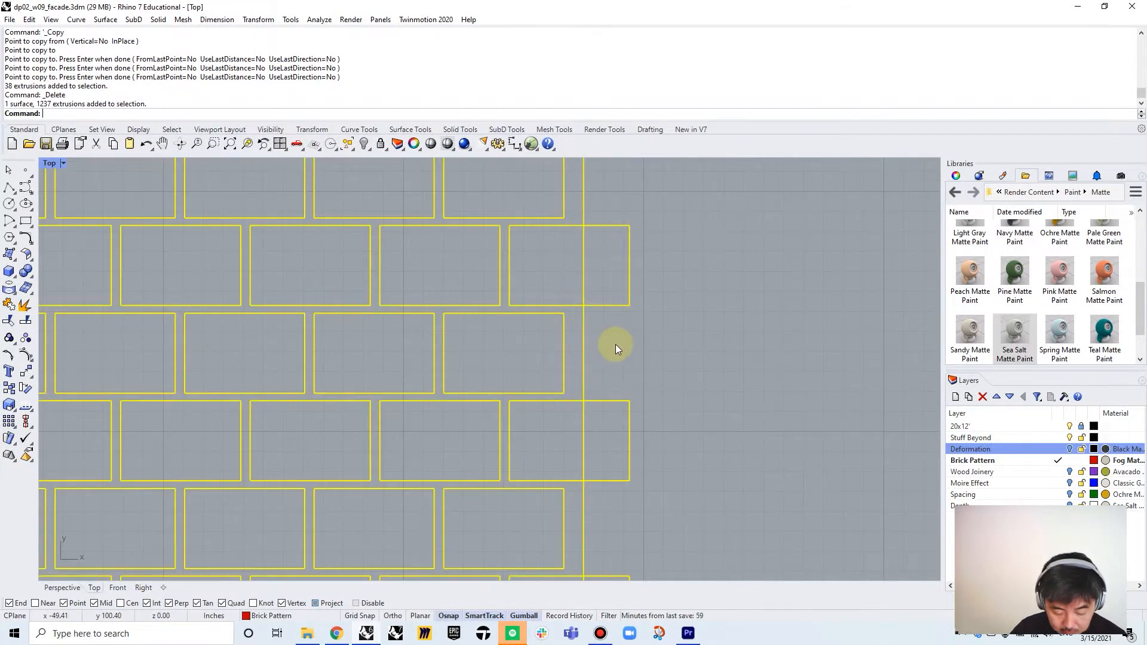
left_click(582, 354, "ctrl")
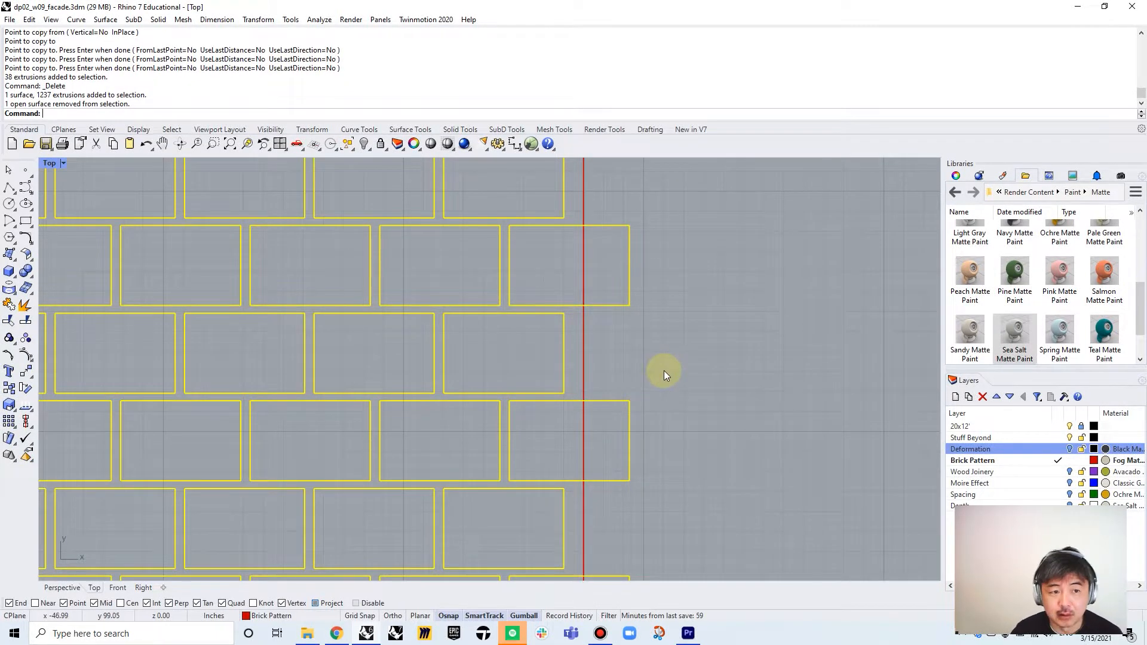
key("Return")
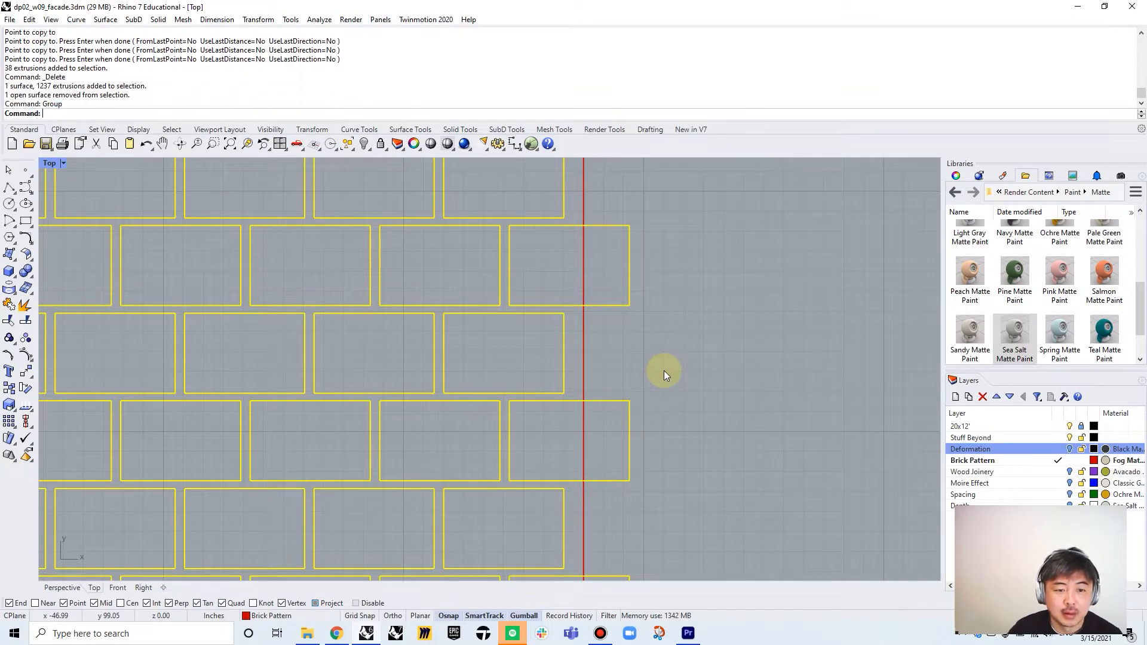
- Flow the grouped bricks from the flat surface onto the lofted surface, matching their lower-left corners, with Rigid=Yes and RigidGroups=No
scroll(697, 346, "down", 10)
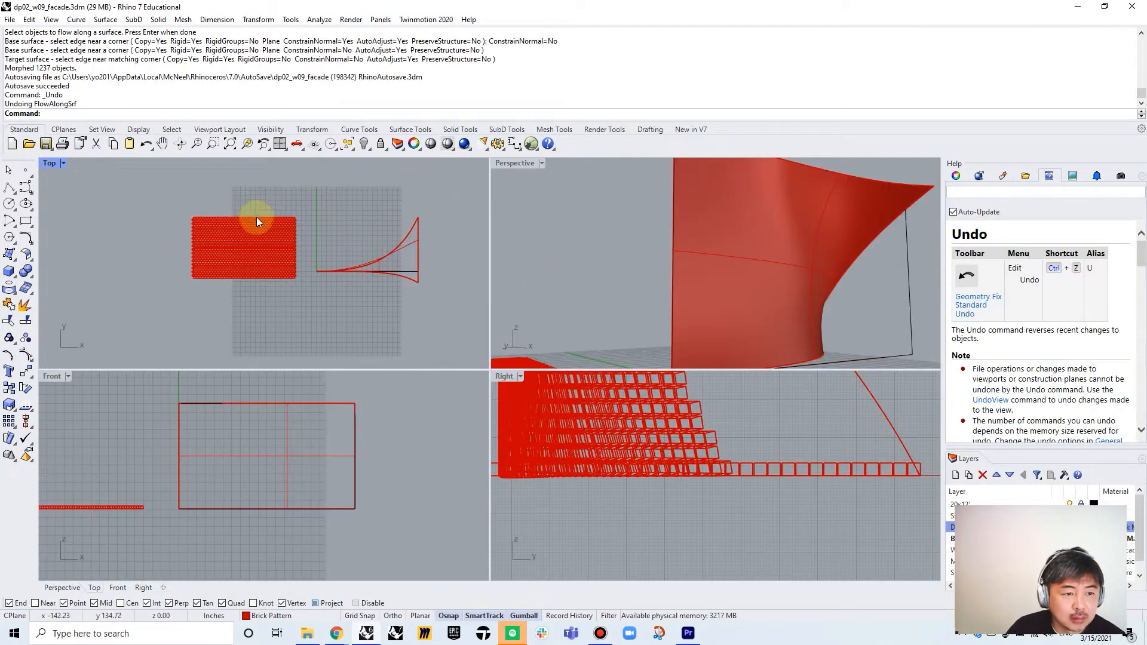
scroll(256, 218, "up", 4)
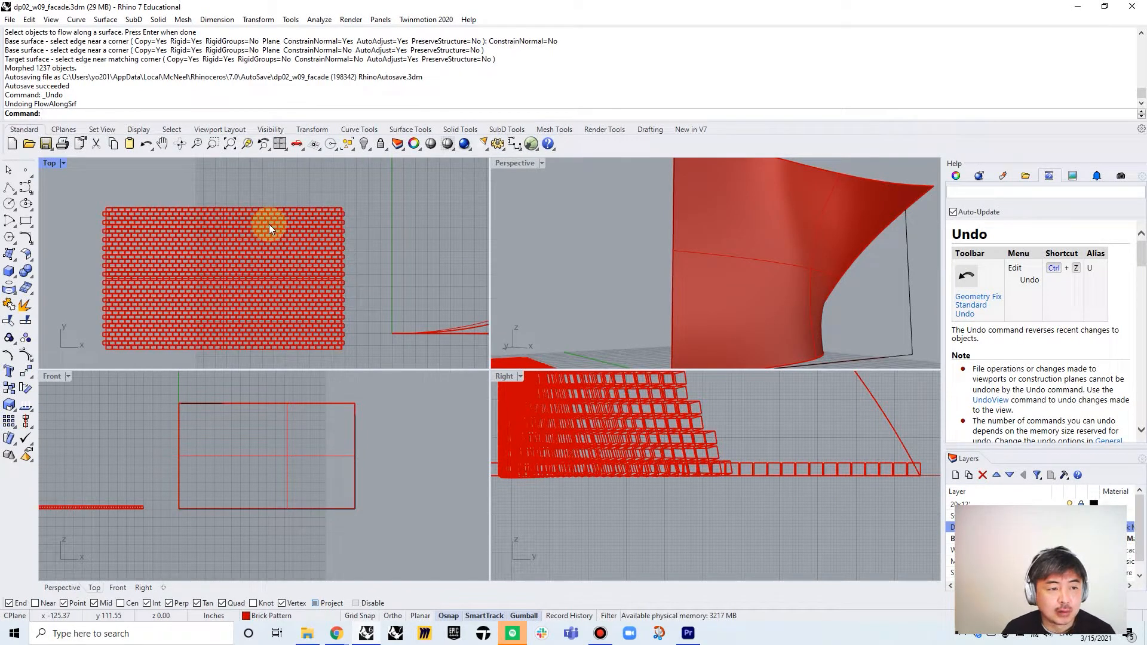
key("Return")
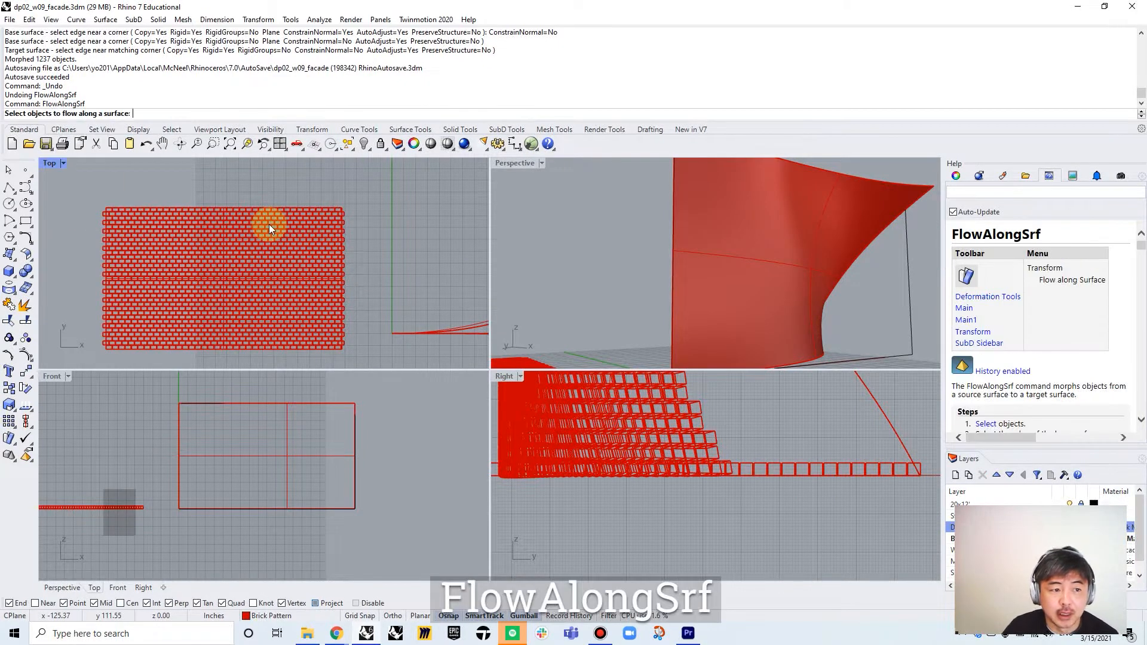
left_click(198, 280)
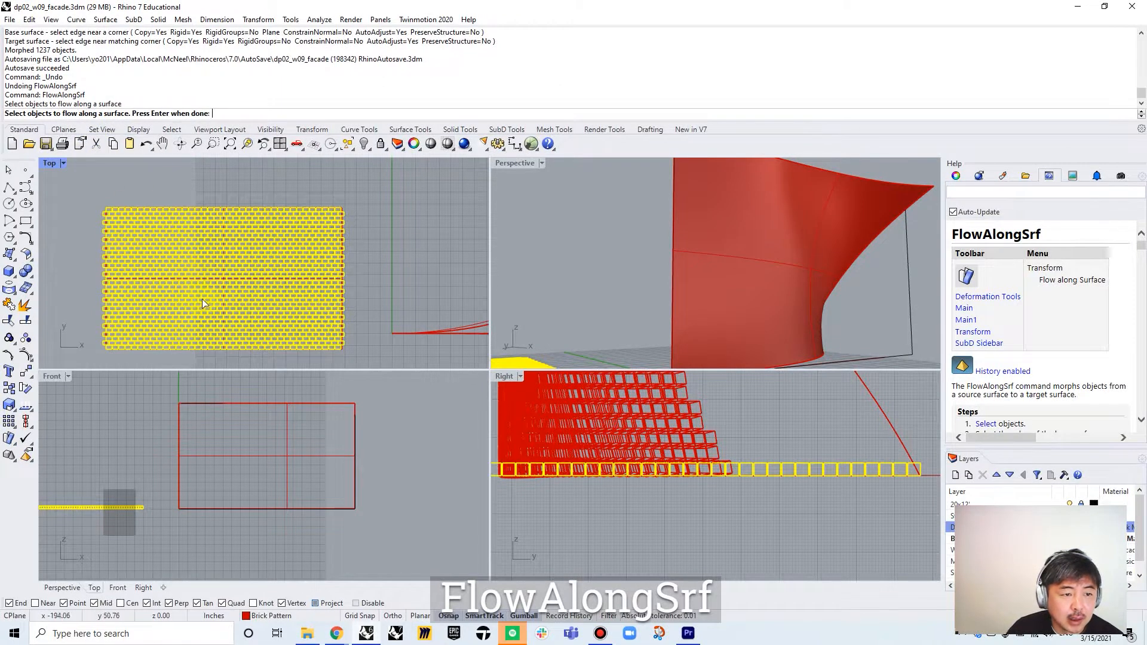
key("Return")
left_click(118, 351)
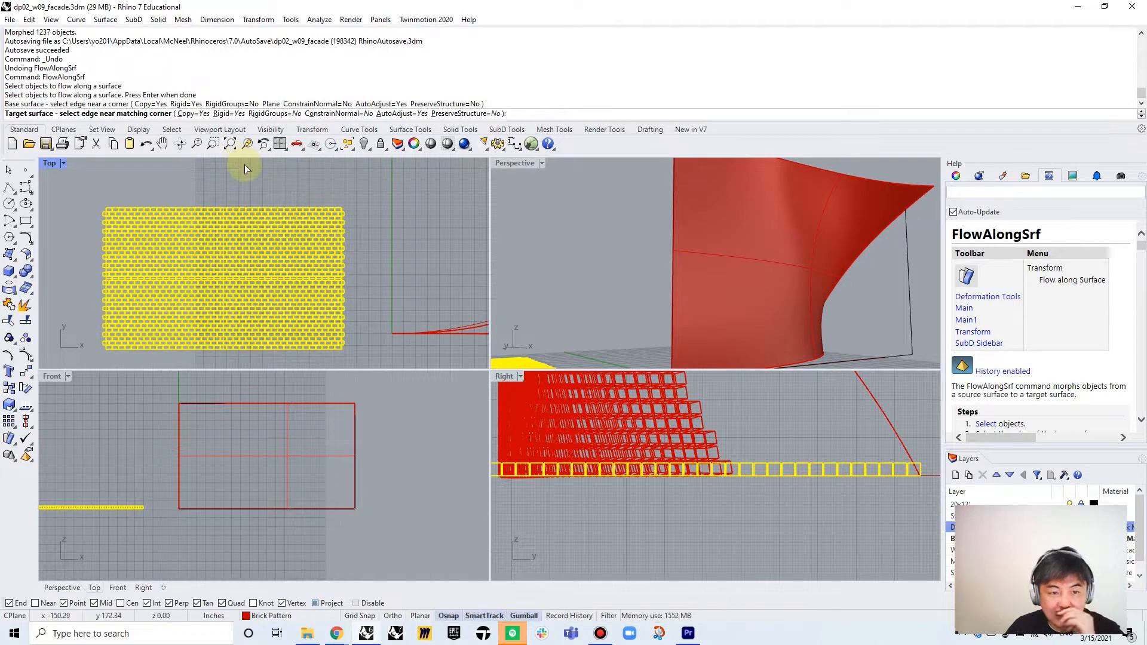
left_click(233, 114)
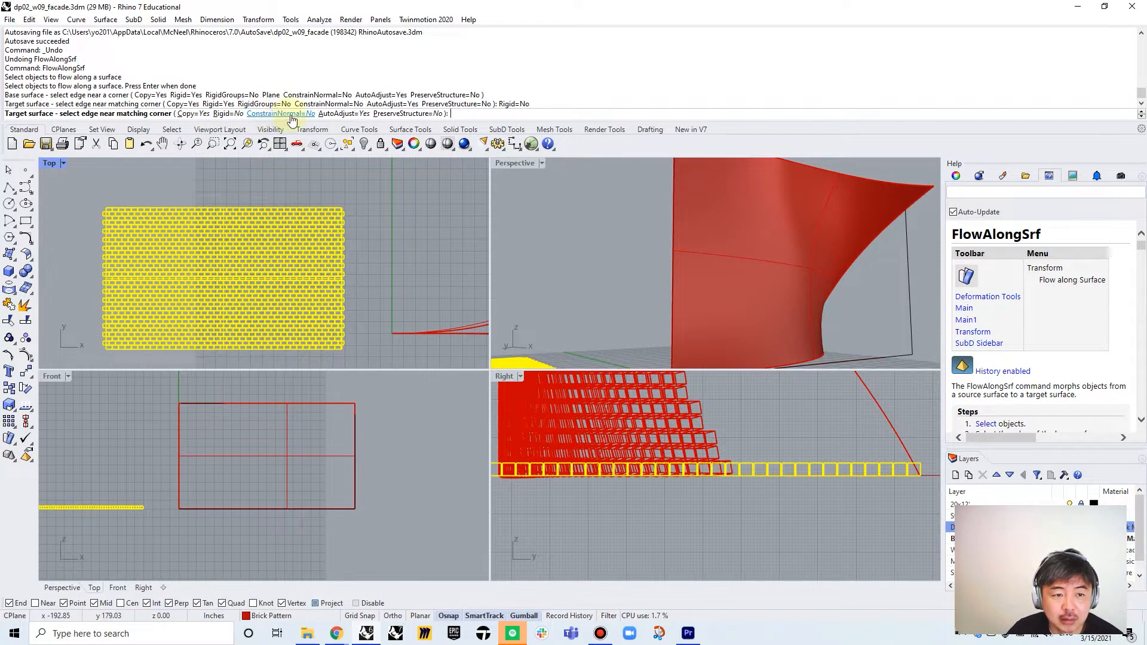
left_click(223, 114)
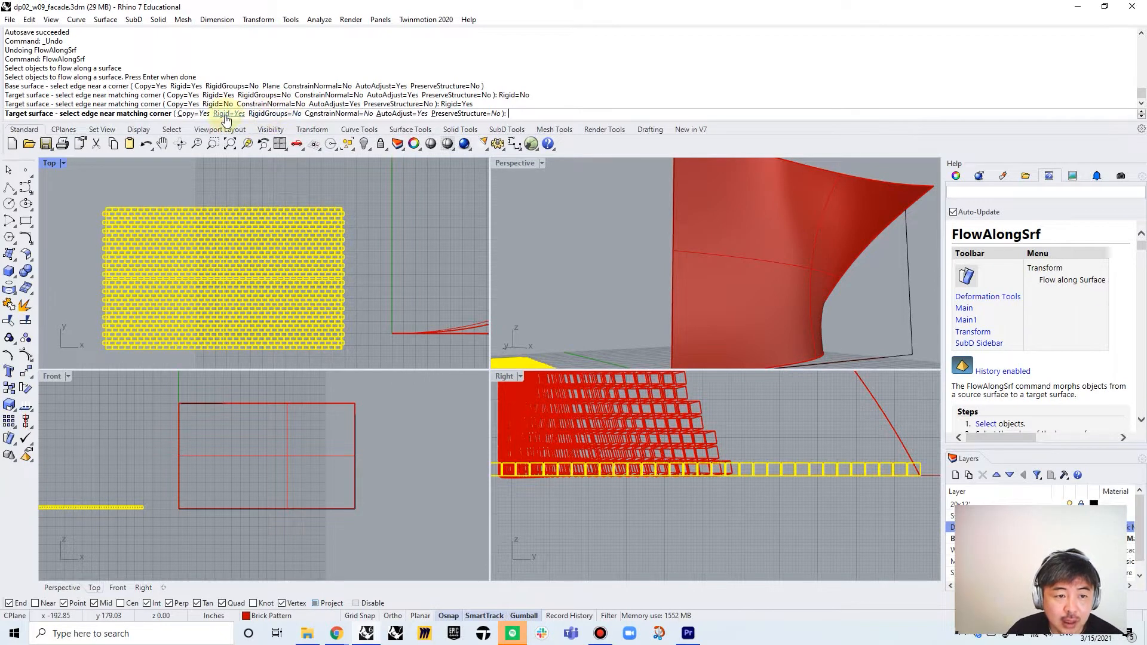
scroll(408, 260, "down", 4)
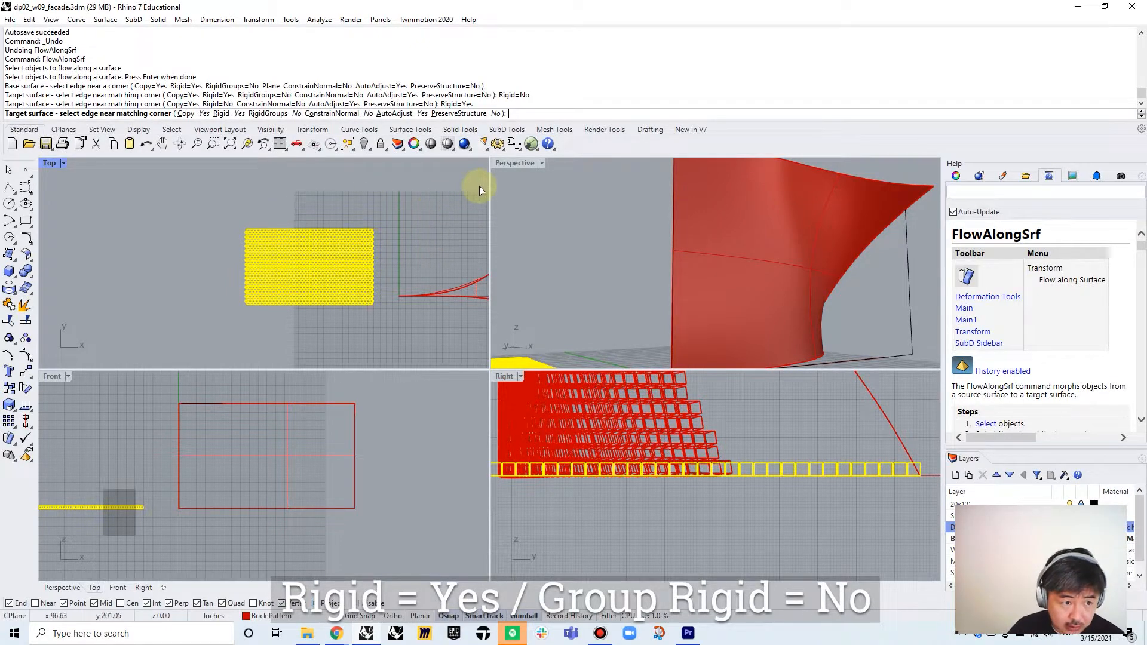
right_click_drag(699, 239, 682, 282)
scroll(728, 281, "down", 6)
left_click(663, 284)
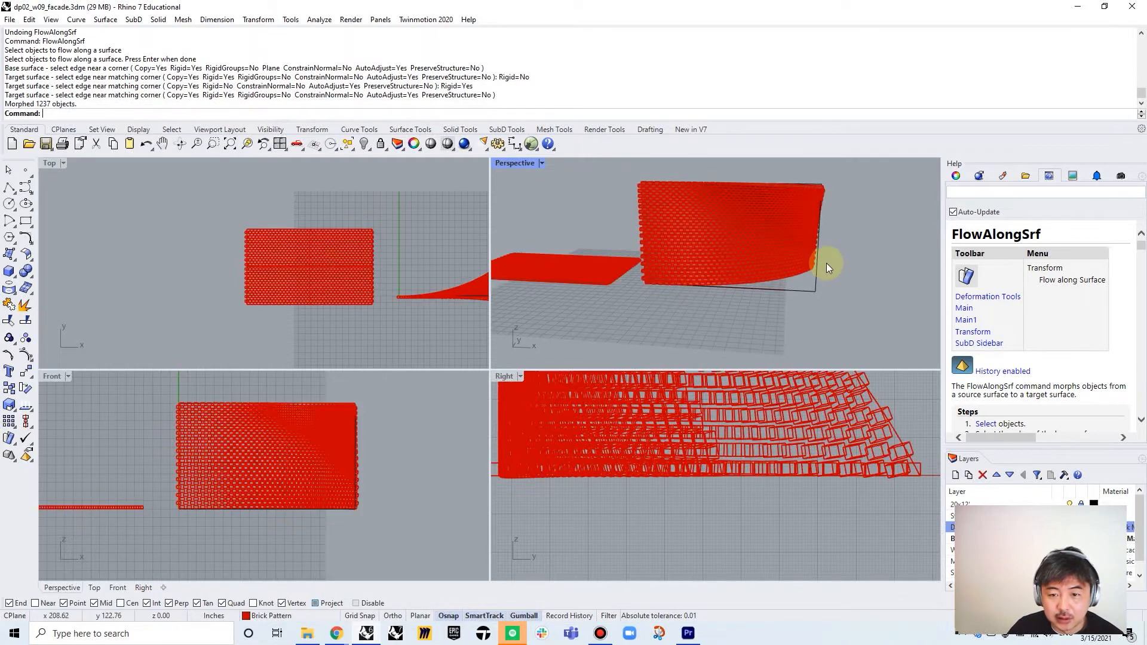
- Maximize the Perspective view and hide the lofted surface behind the flowed bricks
double_click(522, 163)
scroll(473, 222, "up", 5)
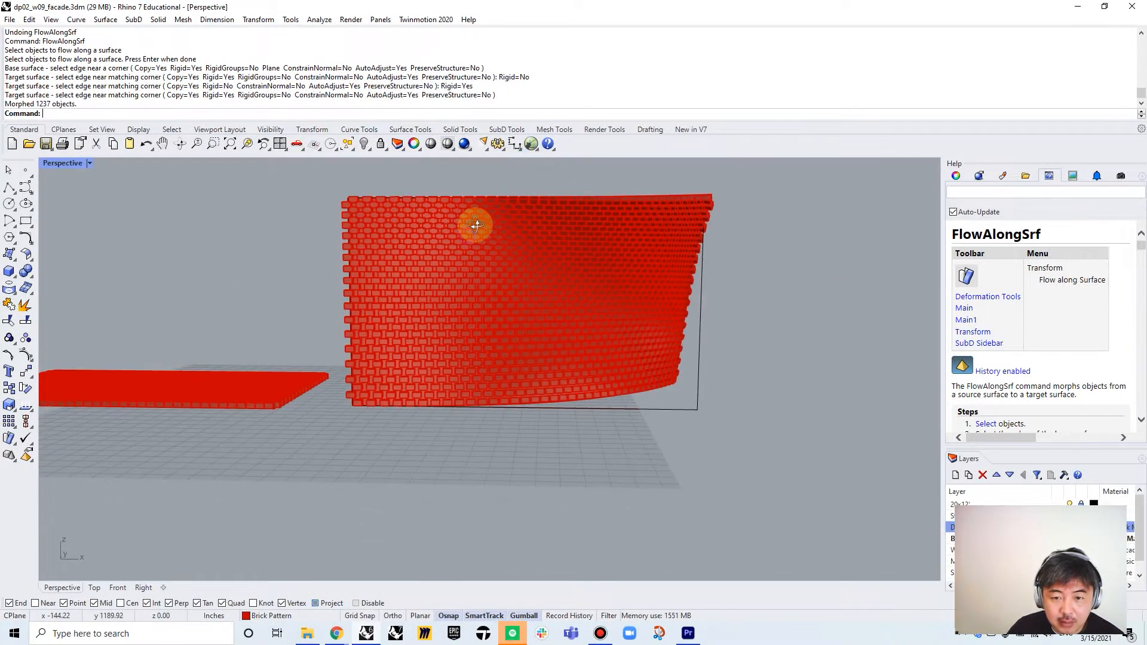
scroll(356, 202, "up", 4)
left_click(369, 192)
type("Hide")
key("Return")
- Examine the flowed brick facade up close and from several angles, checking the gaps and rotation between bricks
scroll(679, 393, "down", 10)
right_click_drag(761, 389, 608, 338, "shift")
scroll(555, 418, "up", 7)
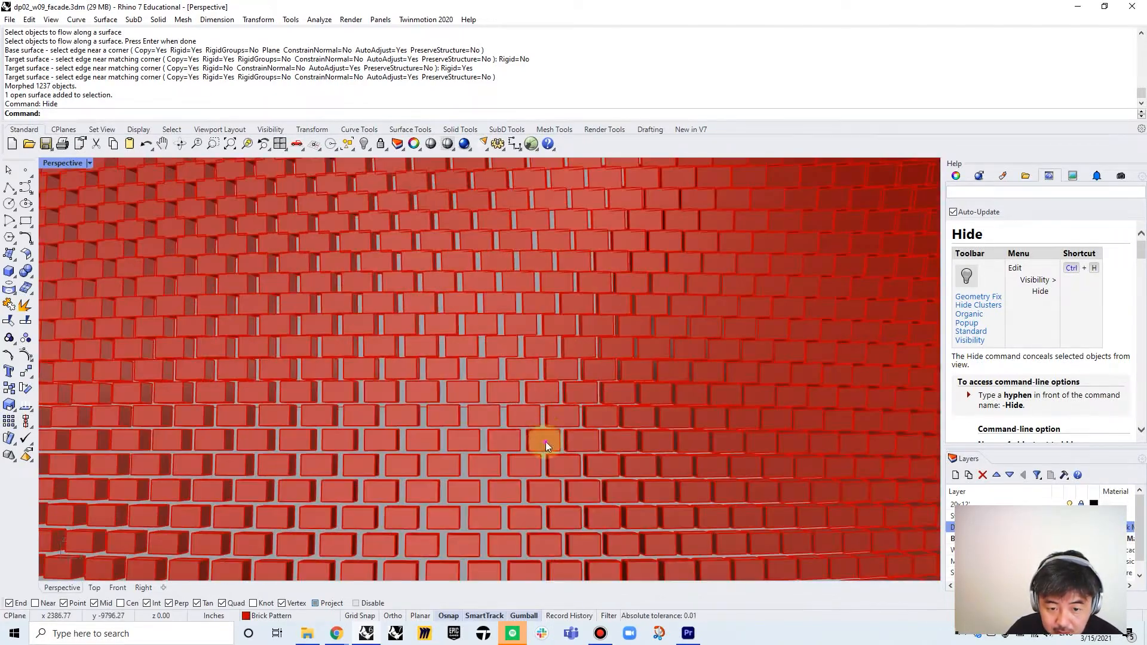
right_click_drag(545, 442, 614, 380, "shift")
scroll(614, 380, "down", 5)
right_click_drag(513, 410, 623, 443)
right_click_drag(517, 266, 503, 271)
right_click_drag(721, 343, 587, 353)
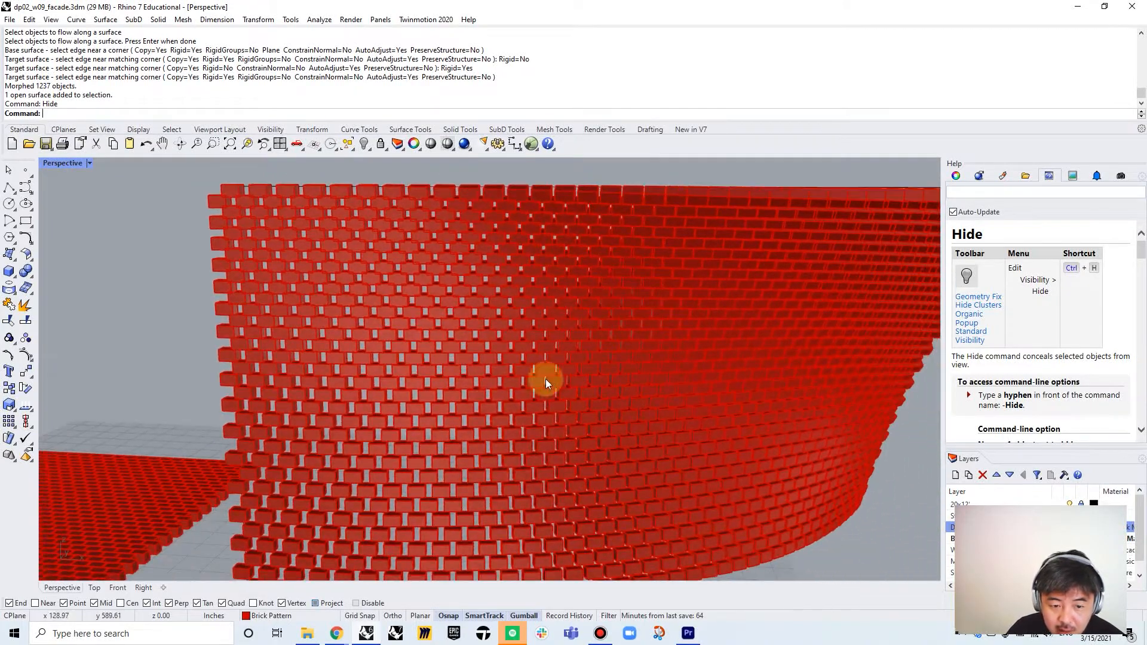
right_click_drag(550, 448, 513, 387)
scroll(513, 387, "up", 5)
scroll(533, 387, "down", 5)
right_click_drag(292, 363, 392, 482)
right_click_drag(654, 404, 596, 337)
scroll(551, 320, "down", 2)
scroll(579, 346, "up", 6)
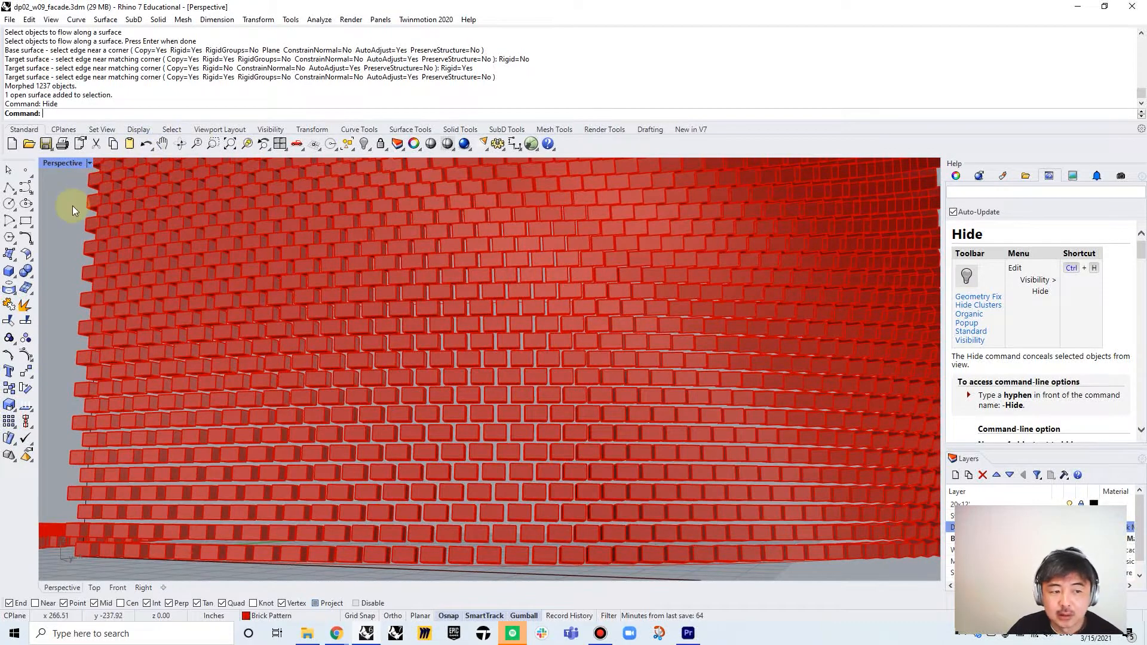
scroll(496, 321, "down", 8)
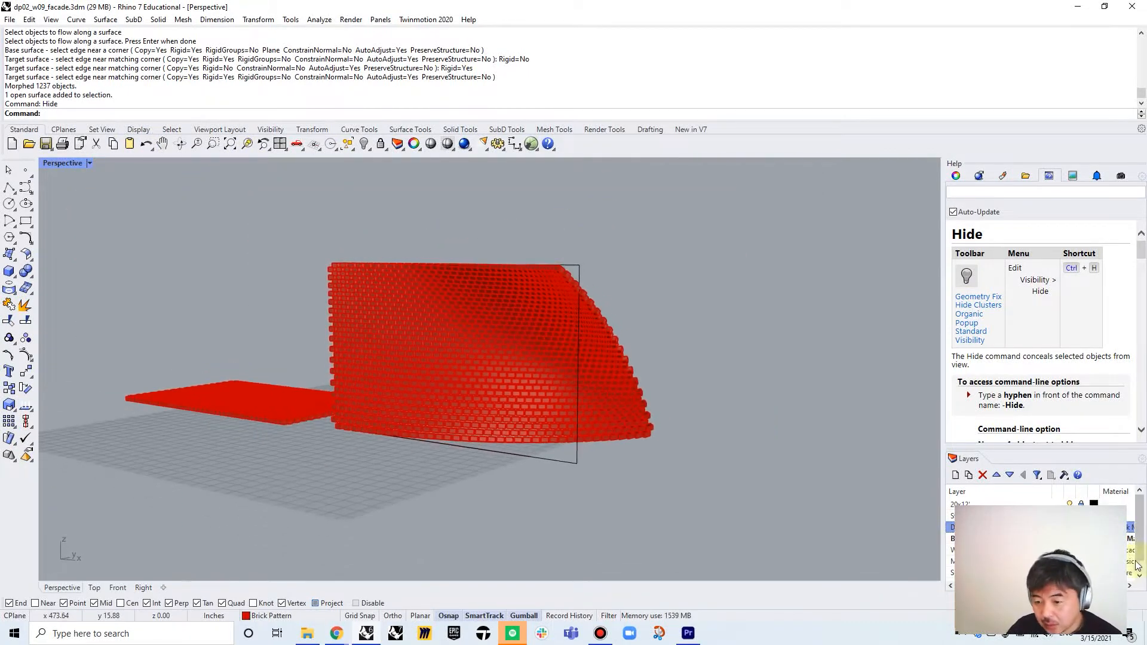
- Make Wood Joinery the current layer with Brick Pattern hidden, and zoom to the existing wood joinery model to examine it
left_click(1069, 538)
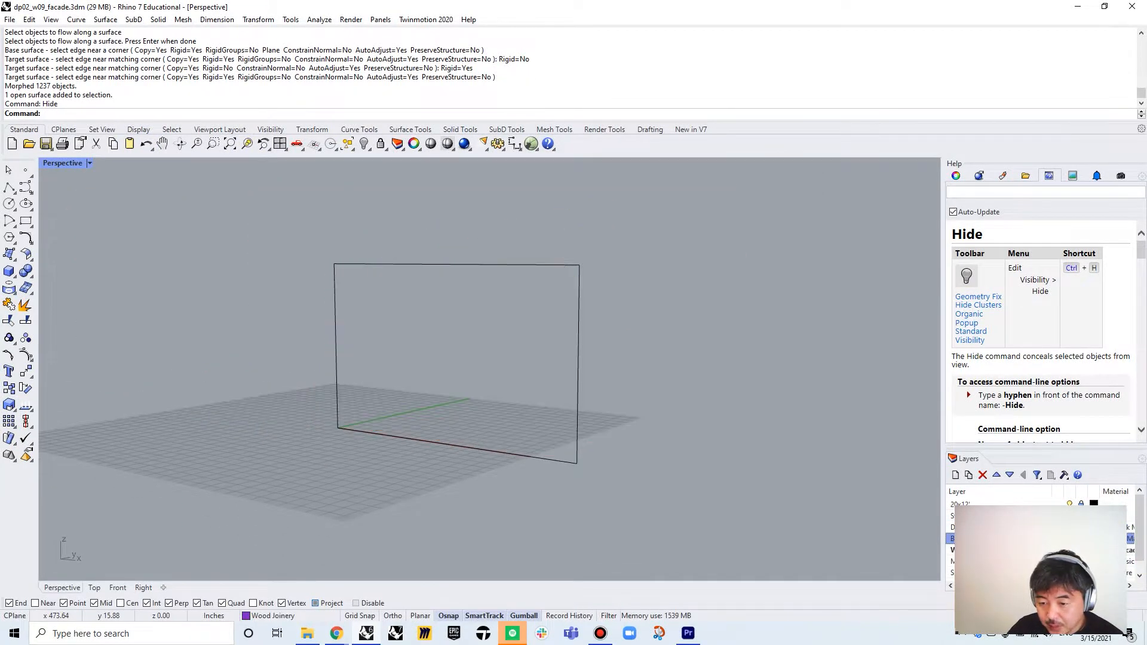
right_click_drag(479, 320, 608, 355)
left_click_drag(681, 181, 270, 427)
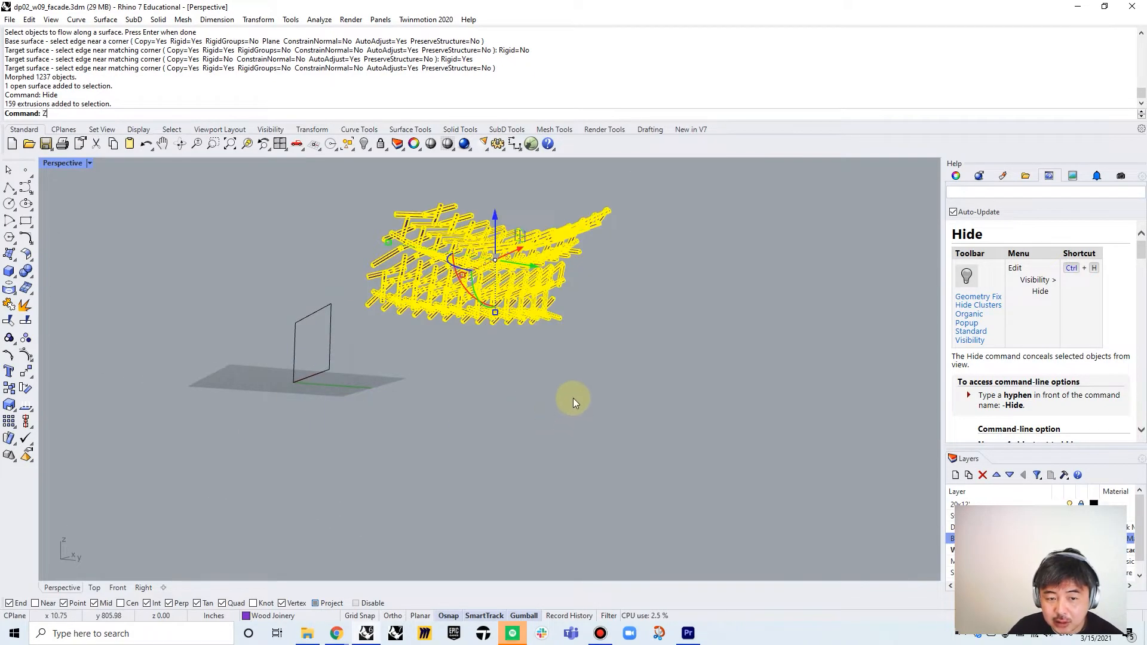
type("ZSA")
key("Return")
left_click(745, 370)
right_click_drag(745, 371, 482, 424)
right_click_drag(558, 418, 496, 433)
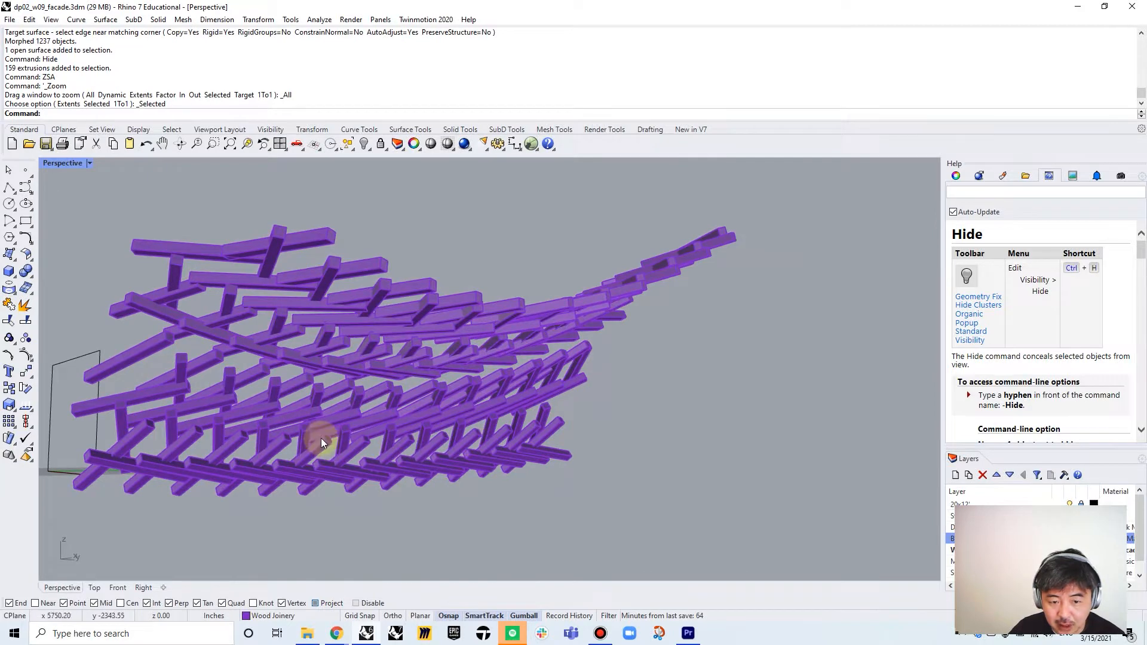
- In the Front view, draw a degree-3 curve with four control points from the frame's lower-left corner, arcing up toward its upper-right corner
double_click(77, 164)
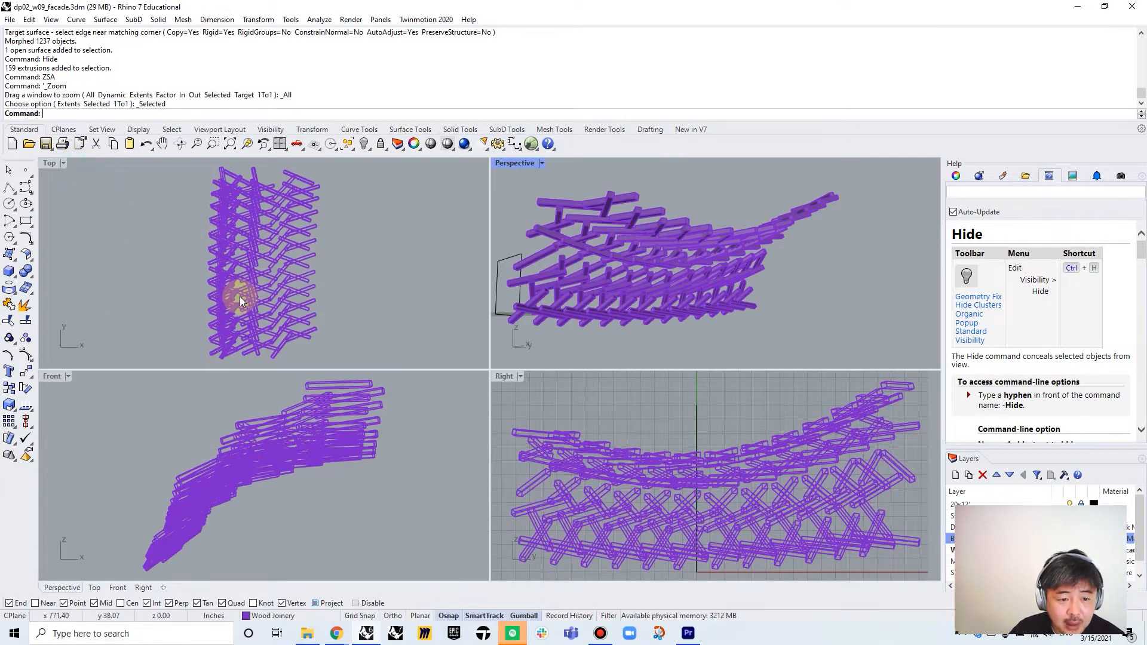
scroll(242, 441, "down", 5)
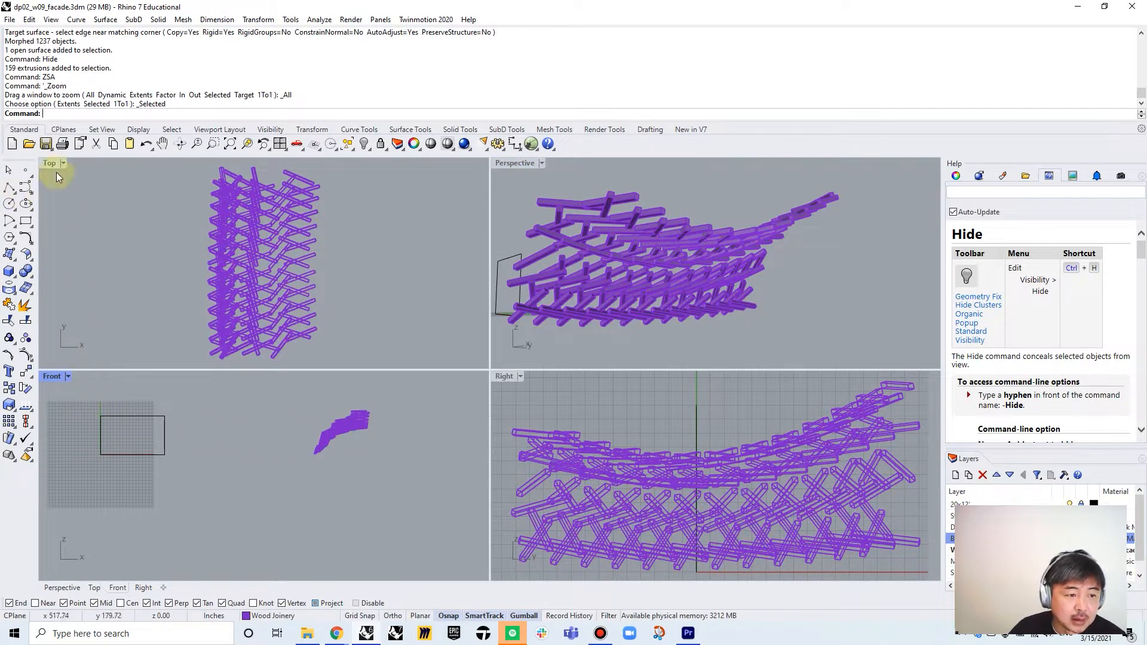
double_click(53, 376)
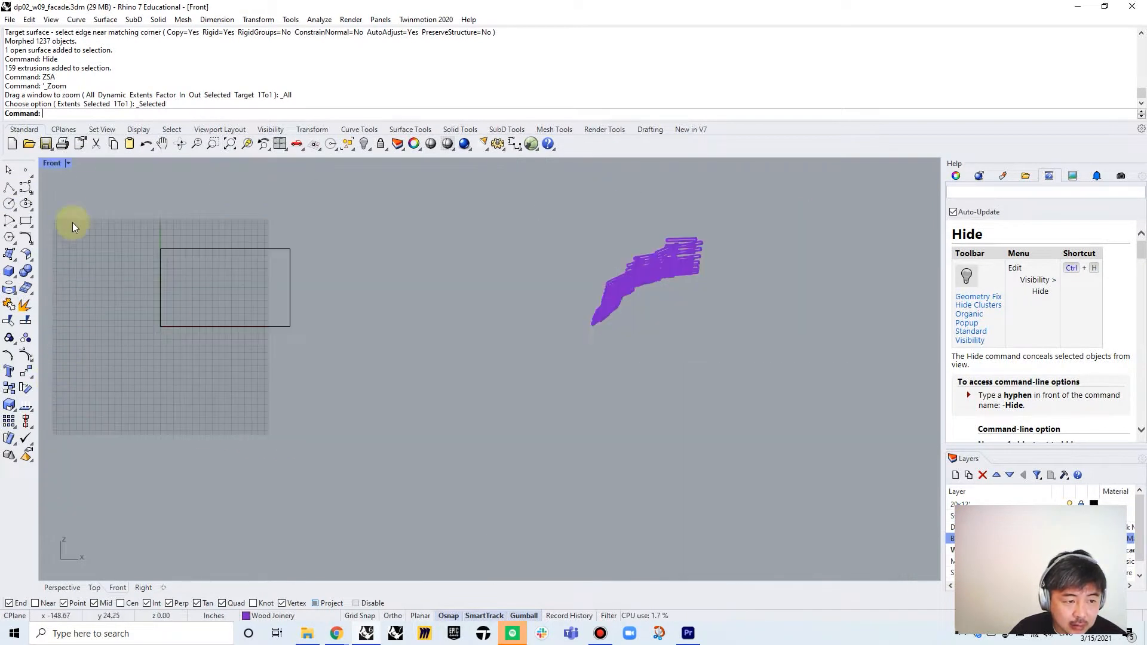
left_click(24, 190)
scroll(232, 303, "up", 6)
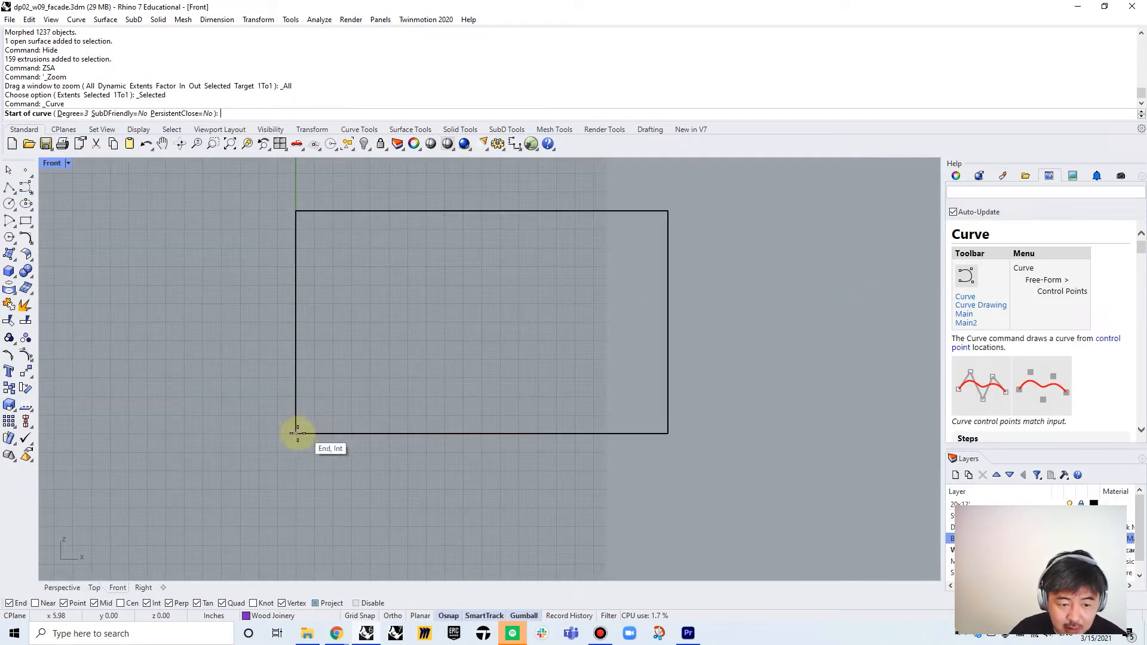
left_click(299, 433)
left_click(315, 311)
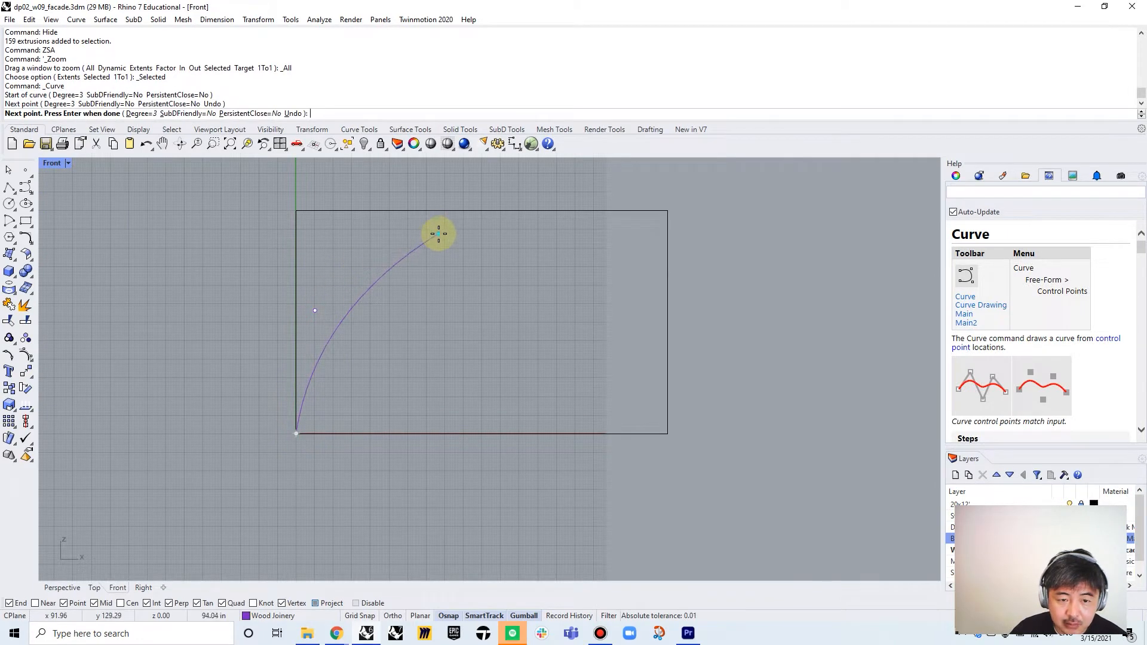
left_click(438, 233)
left_click(626, 226)
key("Return")
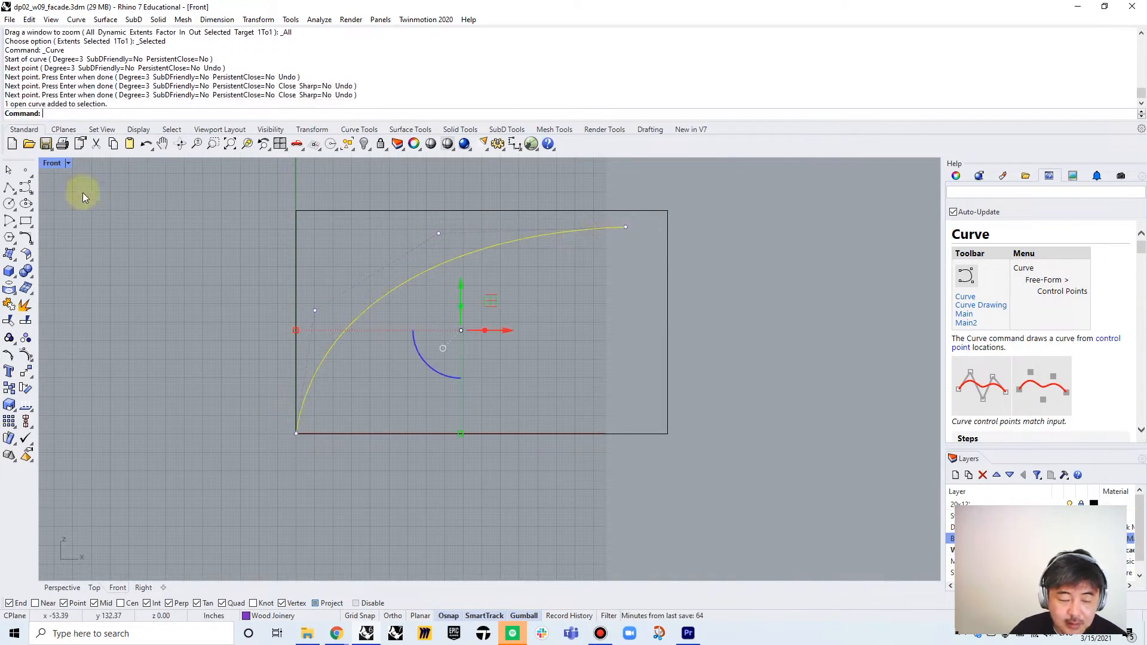
- Copy the arc curve twice in the Top view, placing the duplicates in a roughly evenly spaced row behind the original
double_click(51, 163)
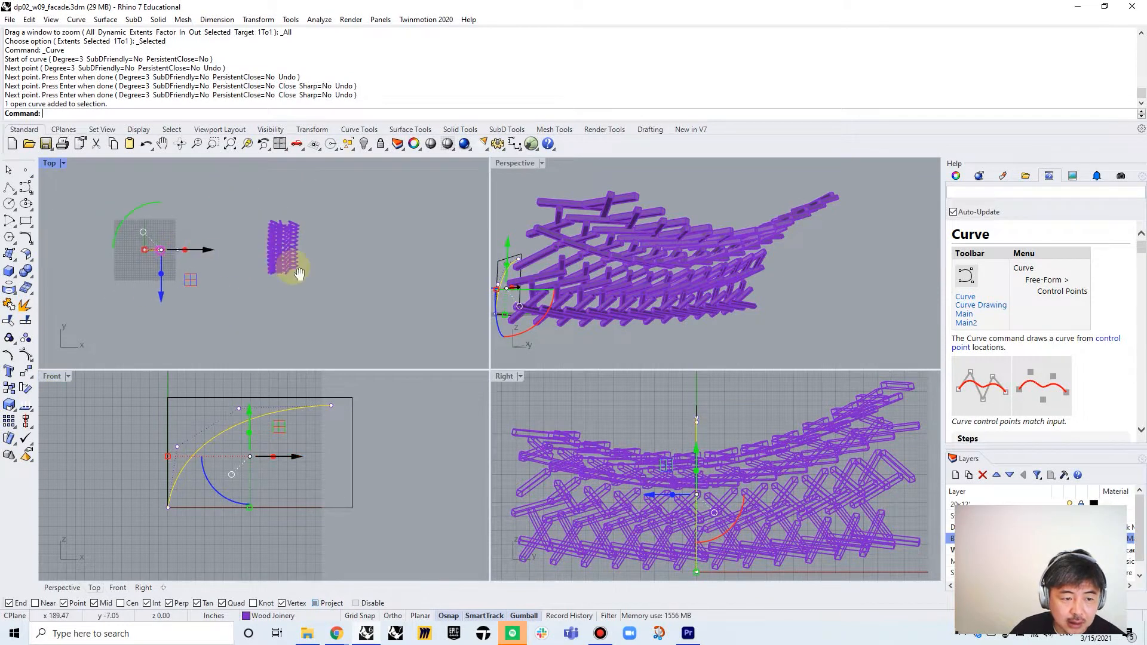
type("c")
key("Return")
left_click(307, 226)
left_click(311, 226)
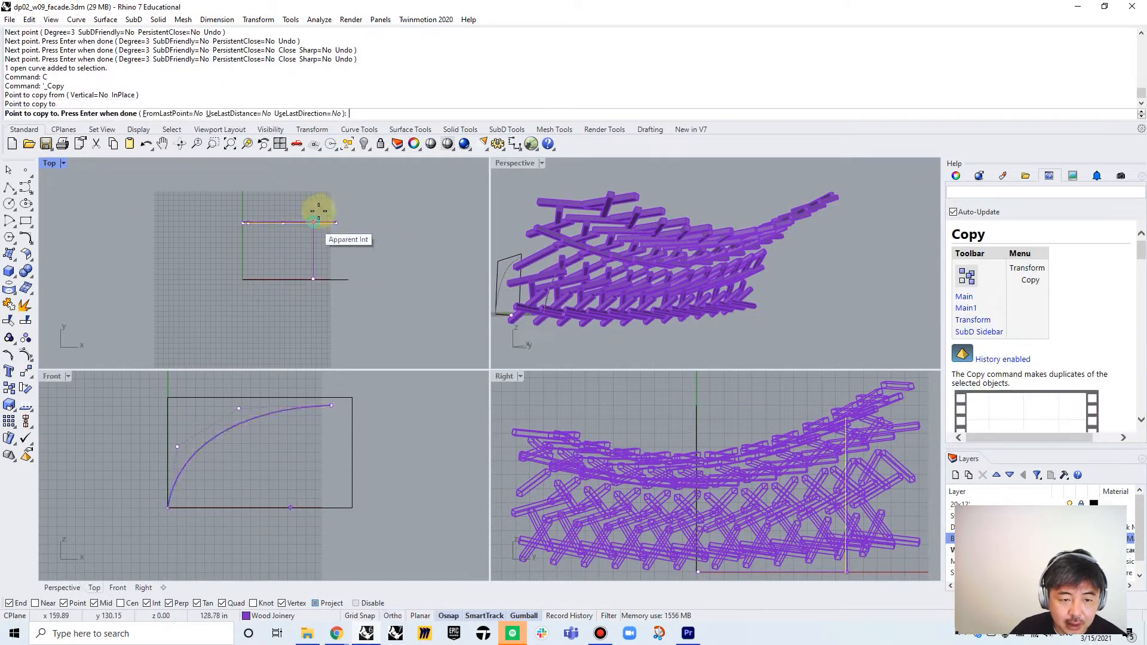
key("Return")
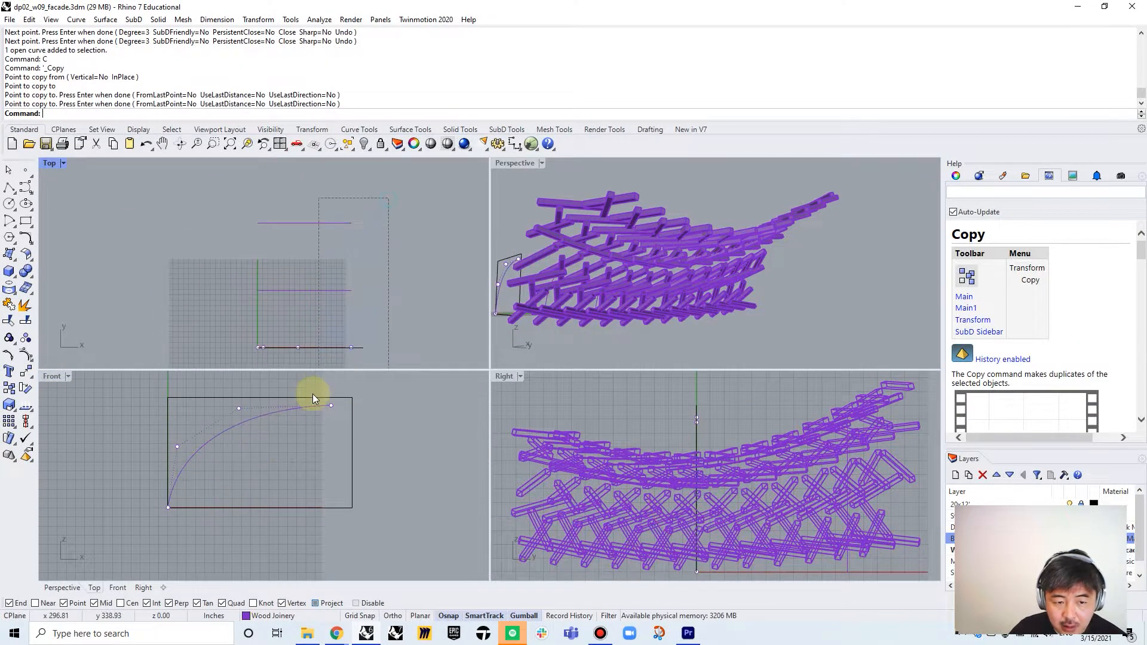
- Loft the three selected curves with history recording, using the Normal style and no simplification
type("ZSA")
key("Return")
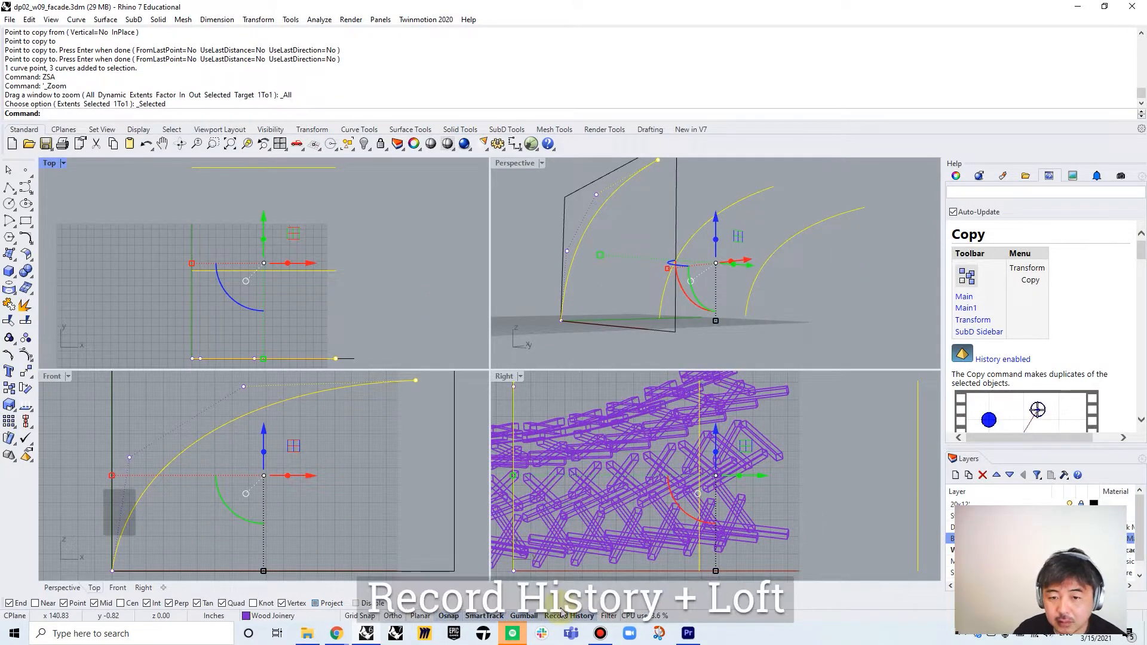
type("Loft")
key("Return")
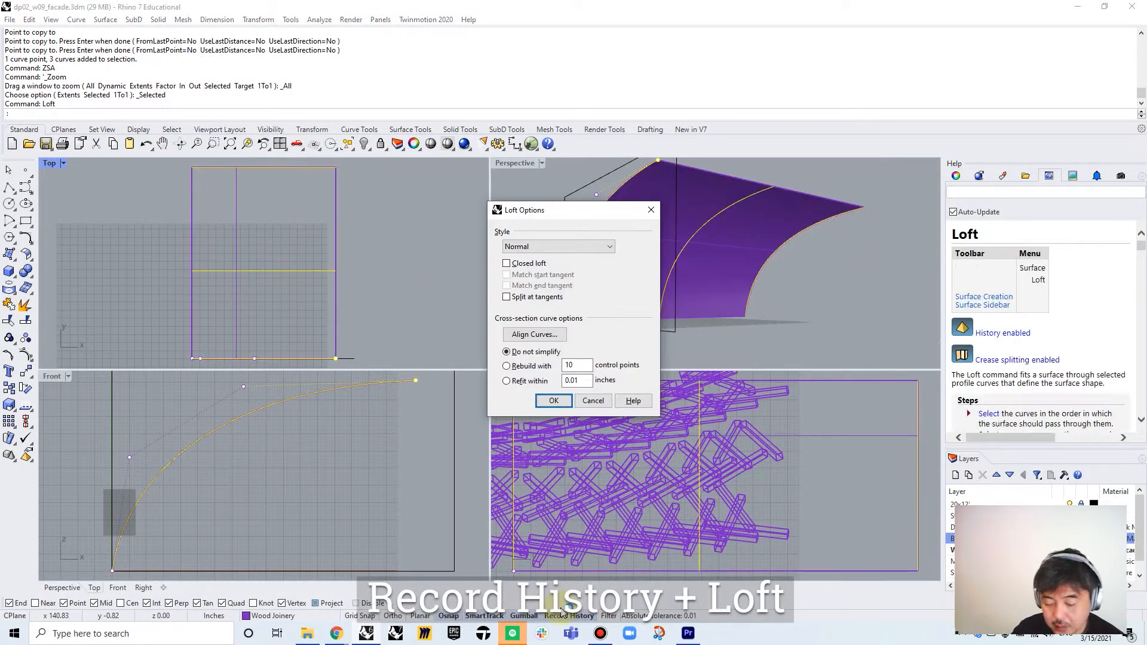
key("Return")
left_click(823, 291)
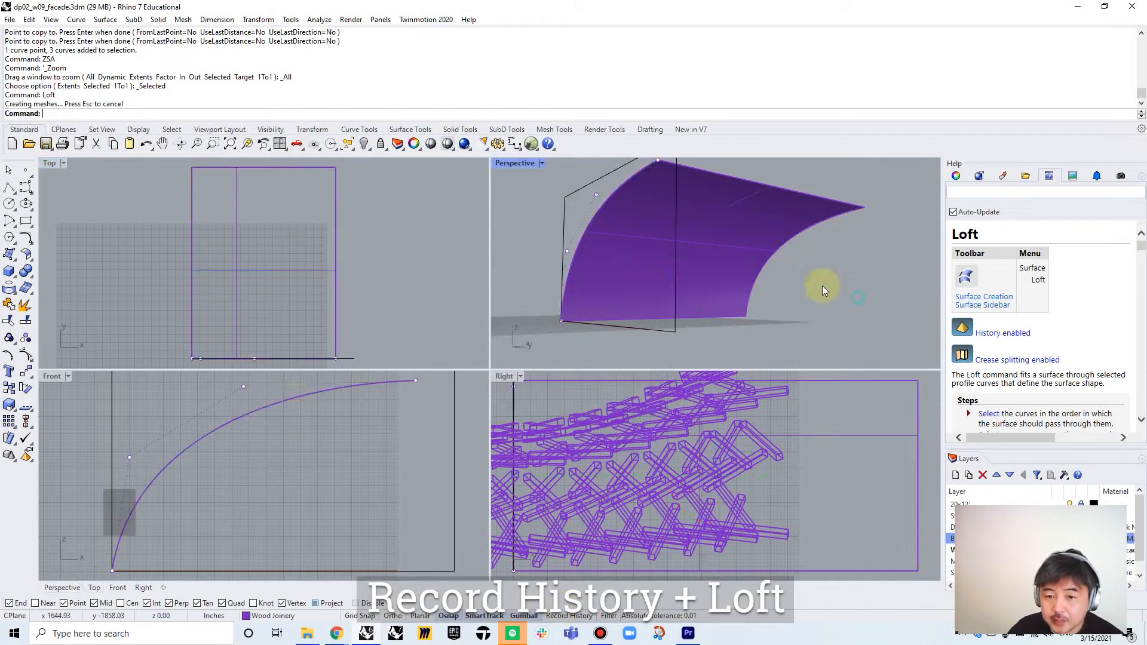
- Select the loft's middle profile curve, scale its height down and adjust its vertical position so the surface dips at mid-span
left_click(715, 219)
key("Escape")
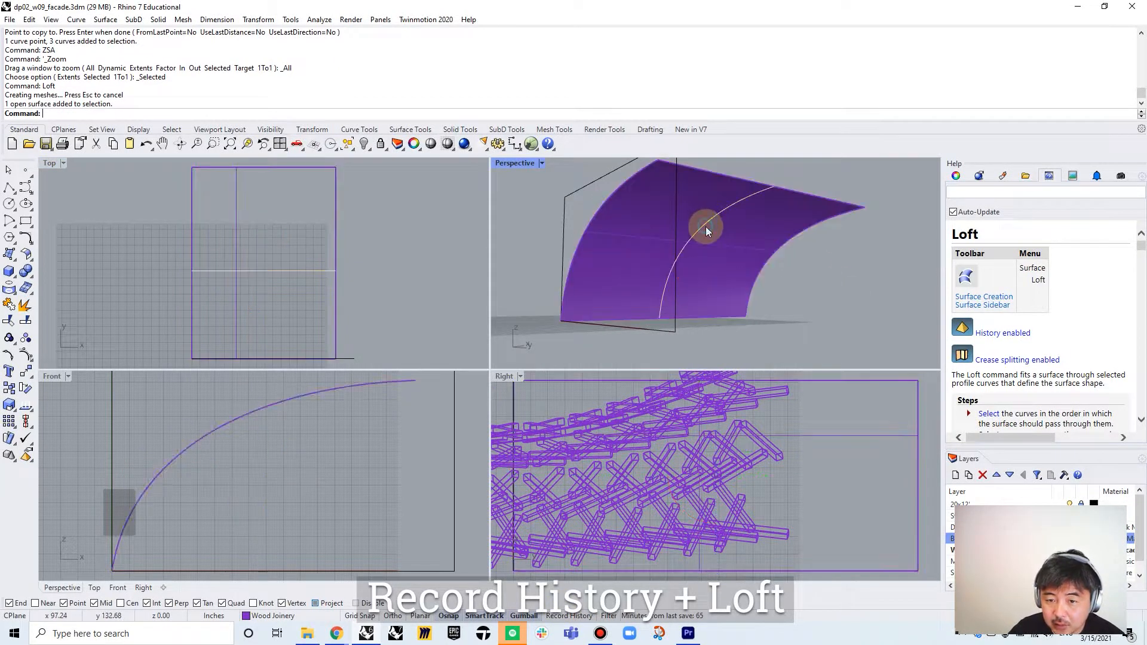
left_click(704, 227)
left_click(738, 261)
left_click_drag(697, 317, 704, 243)
right_click_drag(704, 243, 569, 206)
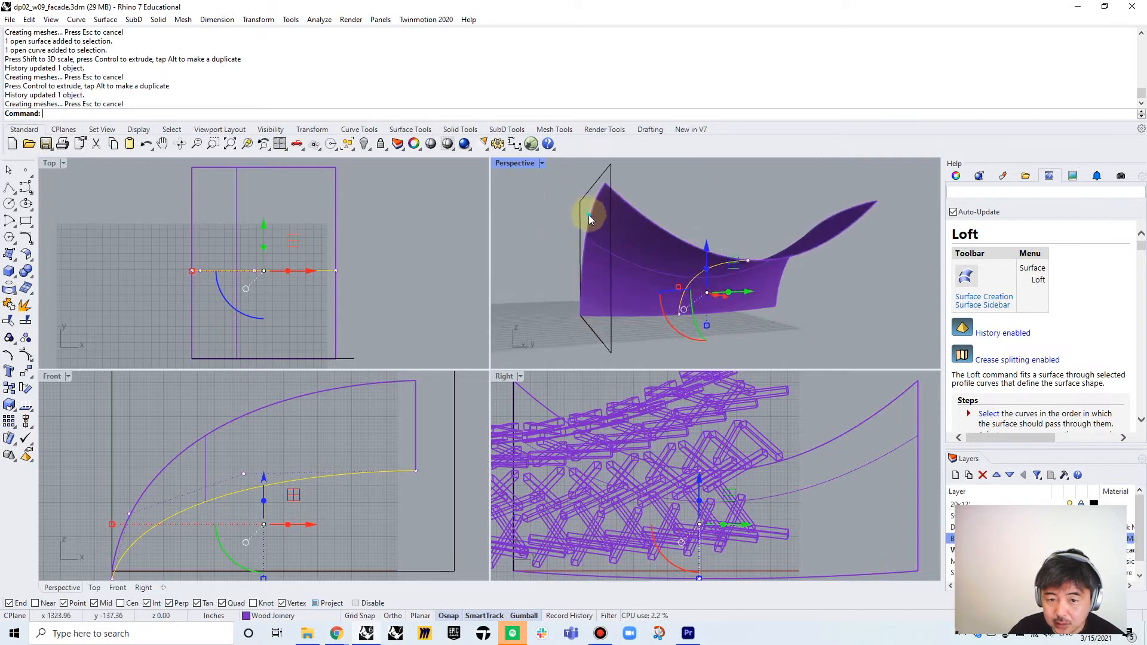
- Select the front profile curve inside the frame and stretch it upward, raising that end of the loft
left_click(566, 228)
left_click(575, 250)
right_click_drag(573, 251, 612, 312)
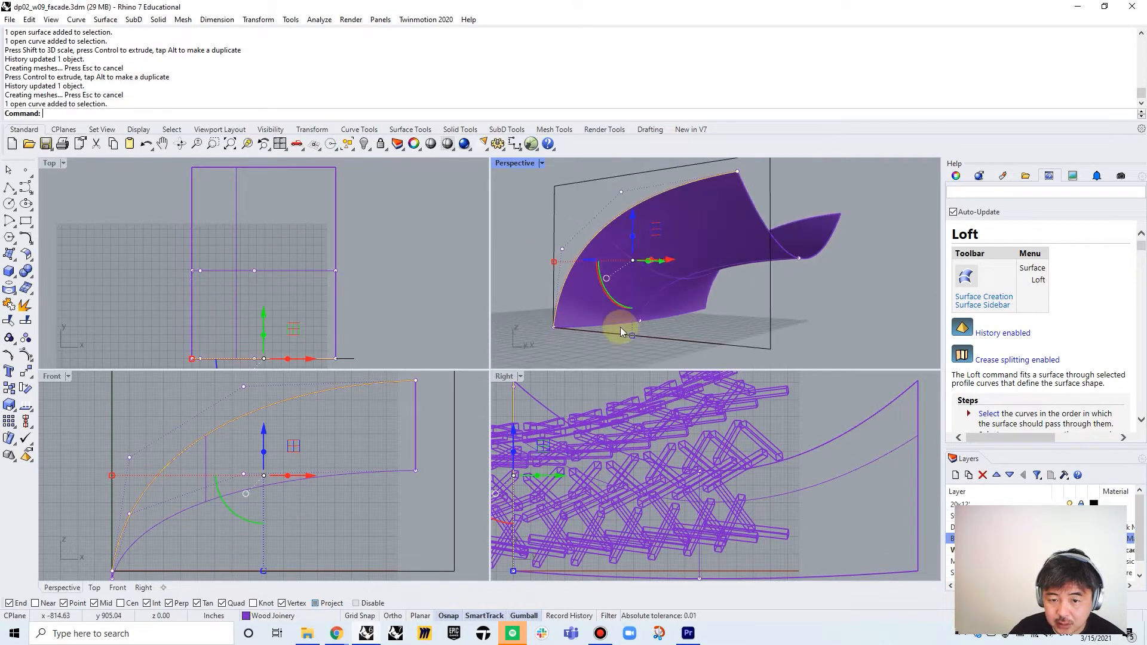
left_click_drag(632, 337, 627, 366)
scroll(647, 291, "down", 5)
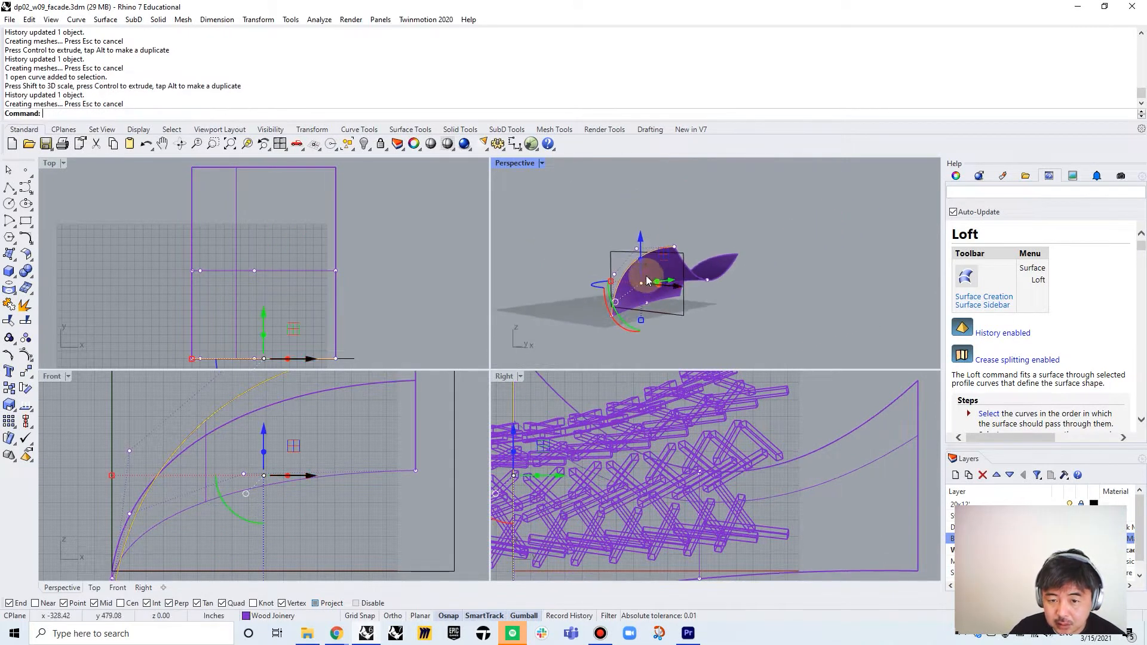
left_click_drag(642, 249, 639, 227)
left_click(759, 218)
- Draw a rectangle in the Top view beside the loft, slightly larger than the loft's footprint
right_click_drag(759, 219, 716, 233)
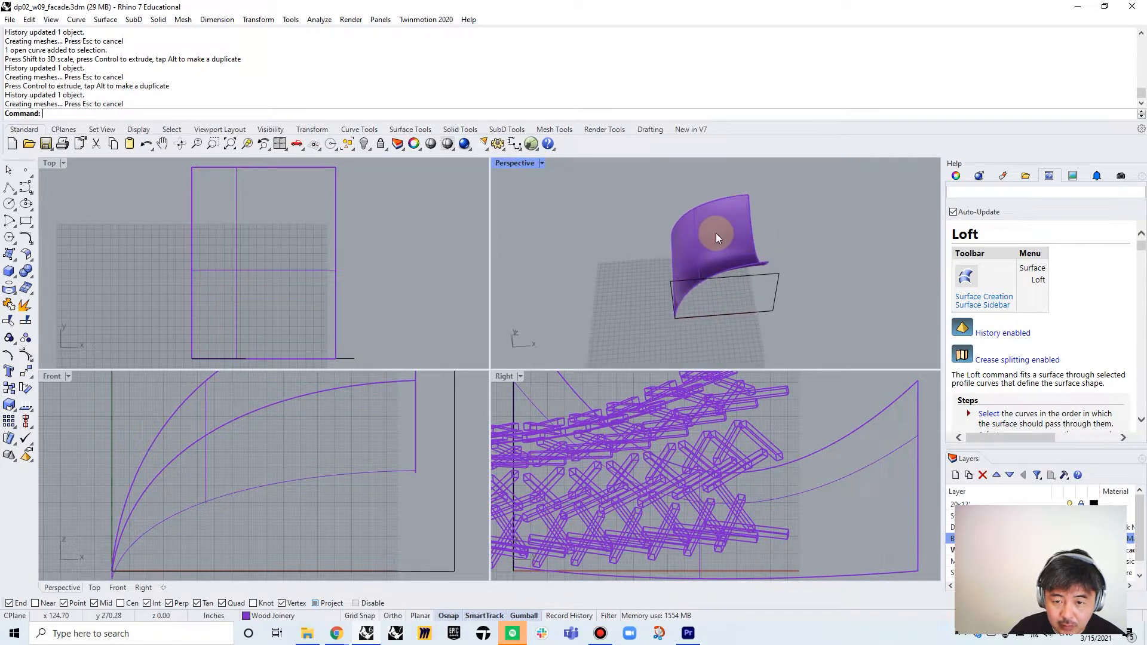
left_click(716, 234)
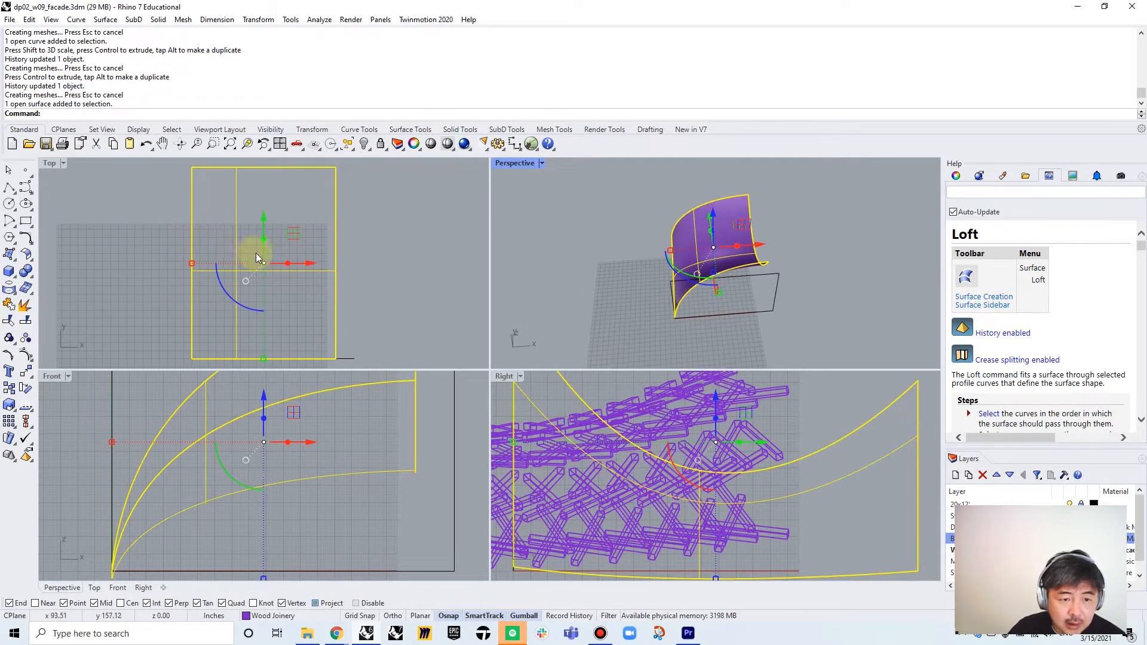
scroll(256, 253, "down", 3)
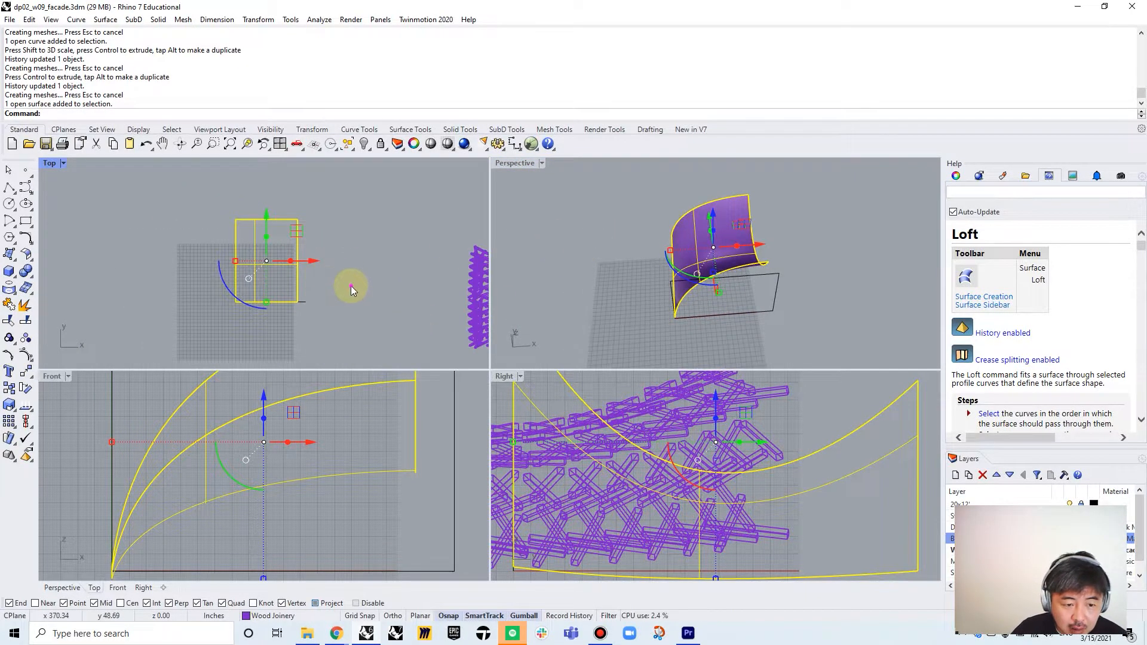
right_click_drag(350, 286, 375, 270)
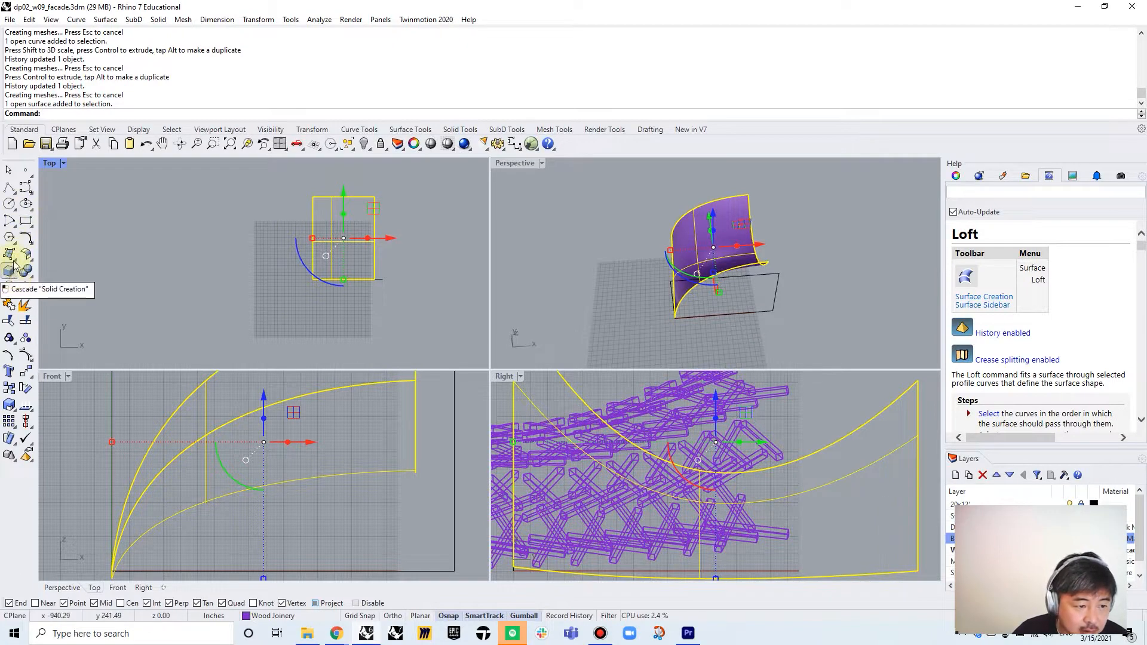
left_click(26, 220)
right_click_drag(322, 261, 273, 292)
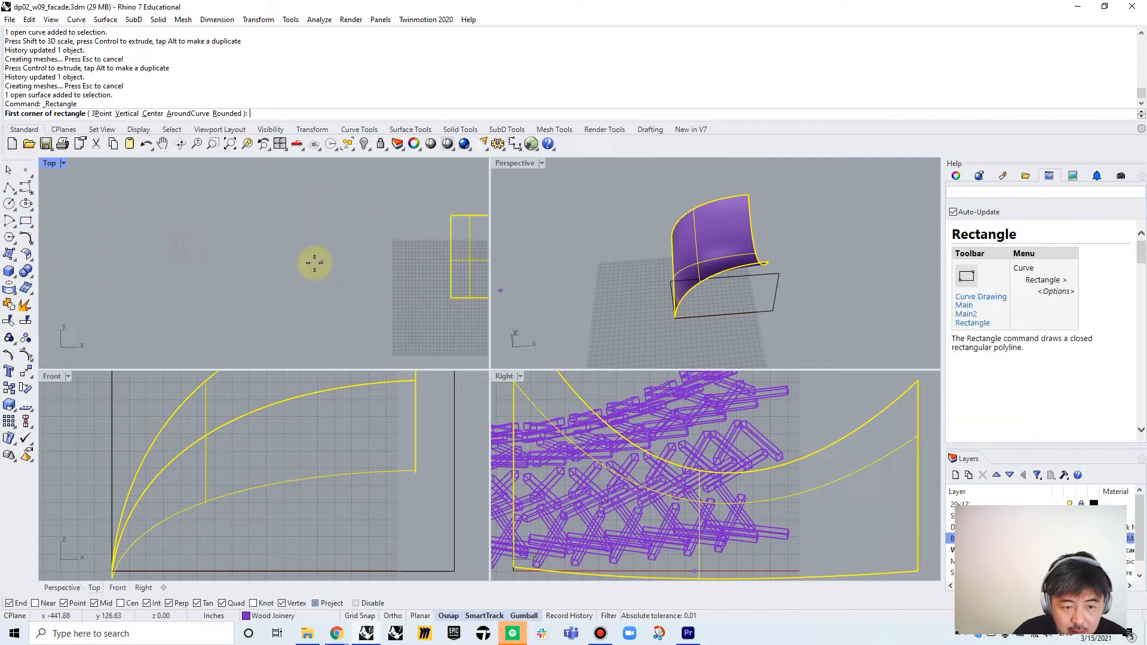
right_click_drag(341, 305, 246, 299)
left_click(248, 301)
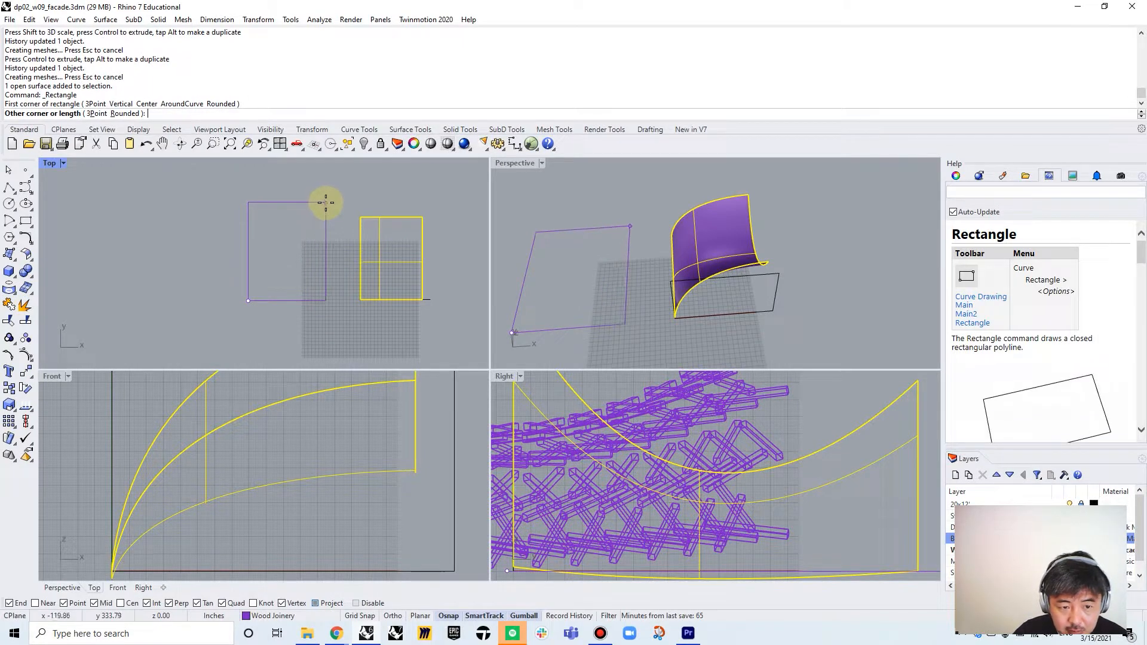
left_click(325, 197)
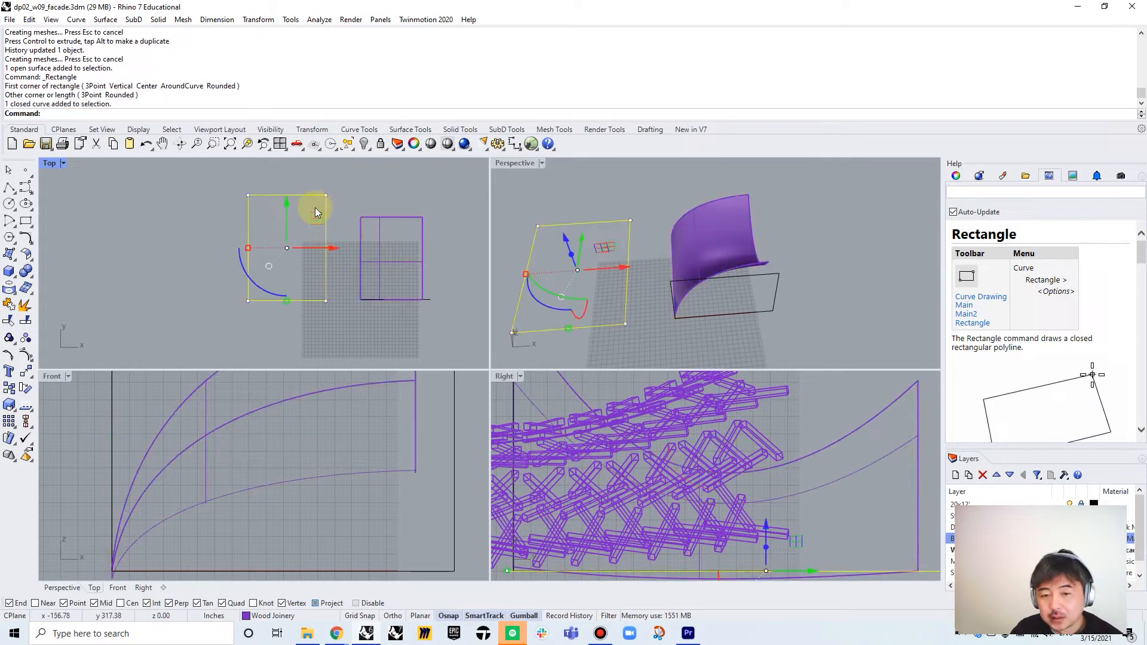
- Fill the rectangle with a planar surface and delete its outline curve
type("PlanarSrf")
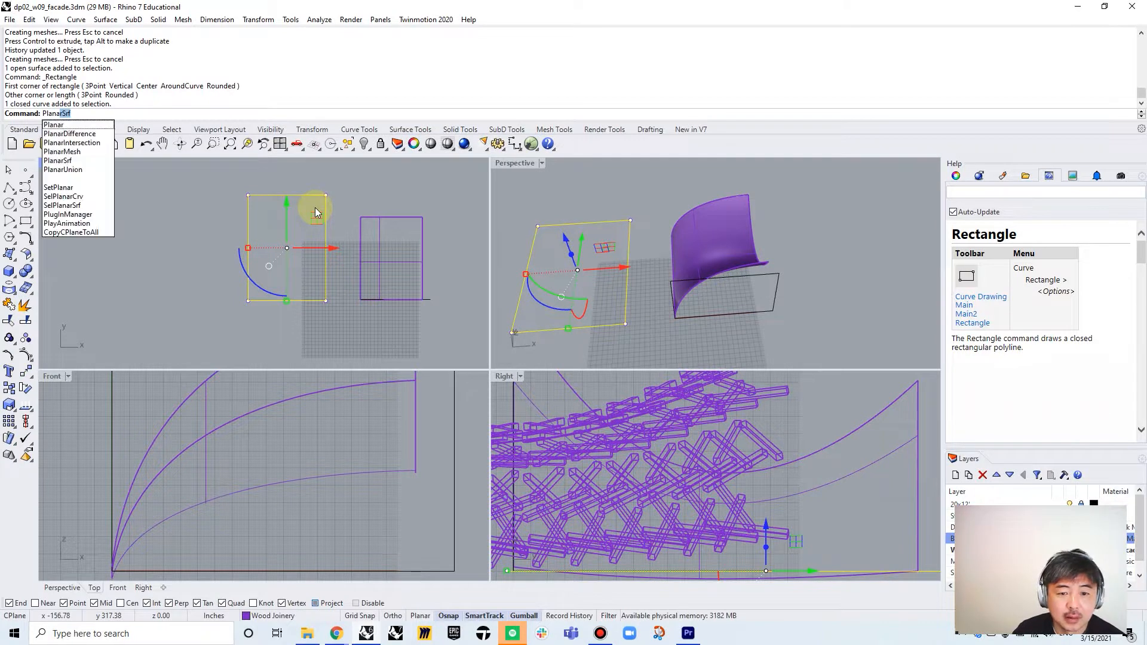
key("Return")
key("Delete")
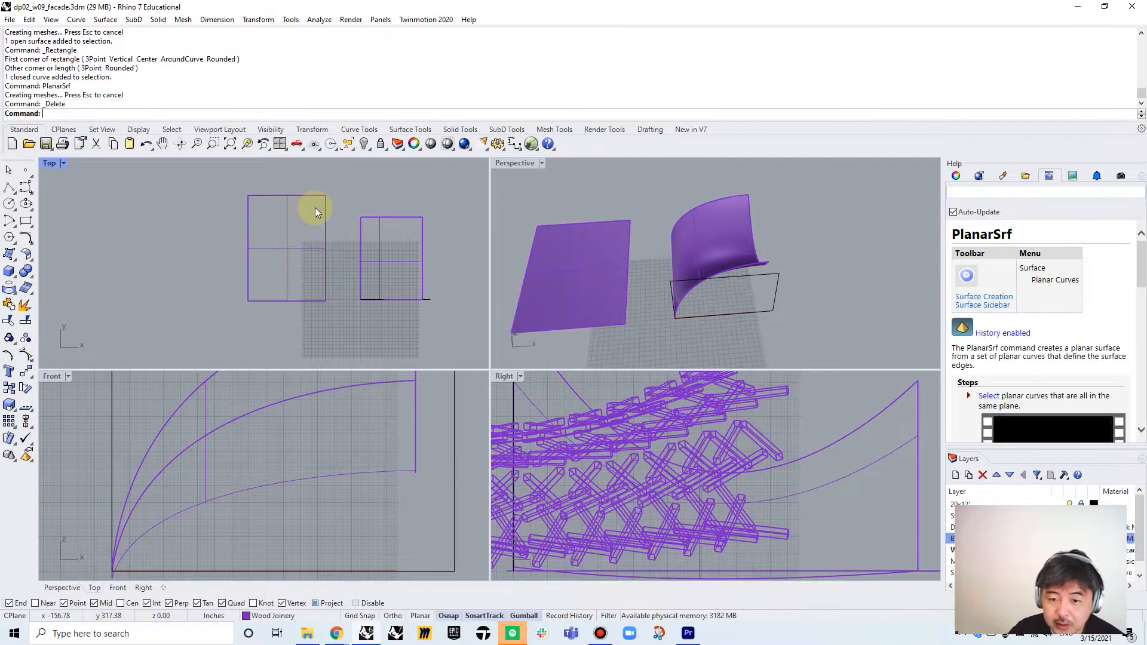
- Create a box 4 by 4 inches and 6' high just outside the planar surface's lower-left corner
left_click(10, 270)
scroll(221, 289, "up", 4)
left_click(234, 303)
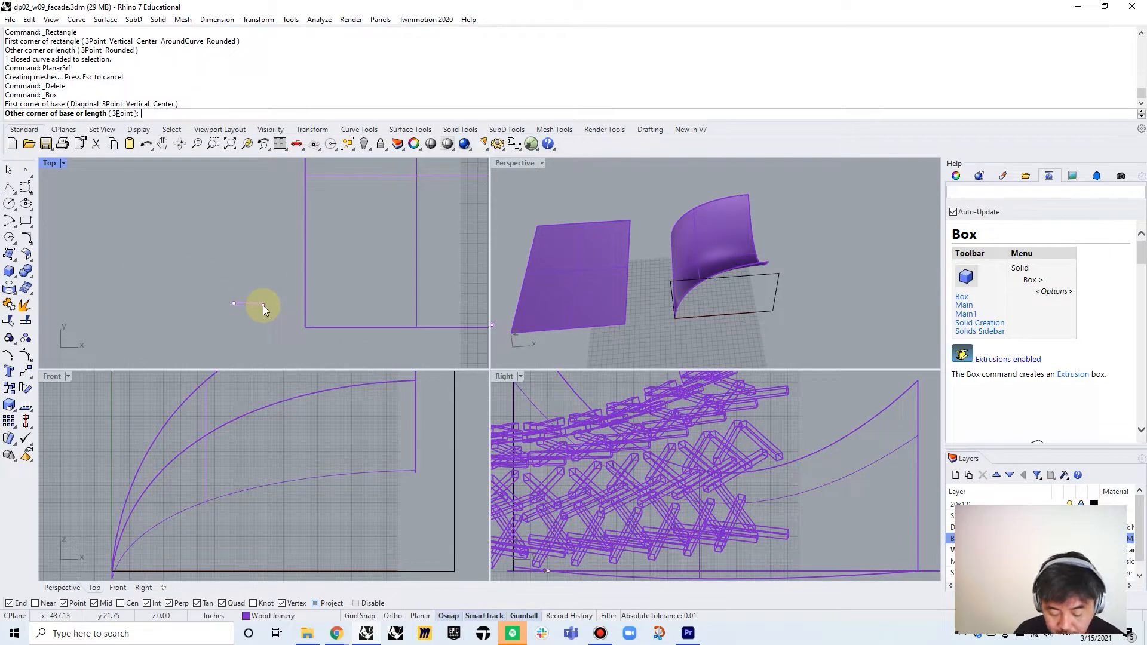
key("Return")
right_click(263, 305)
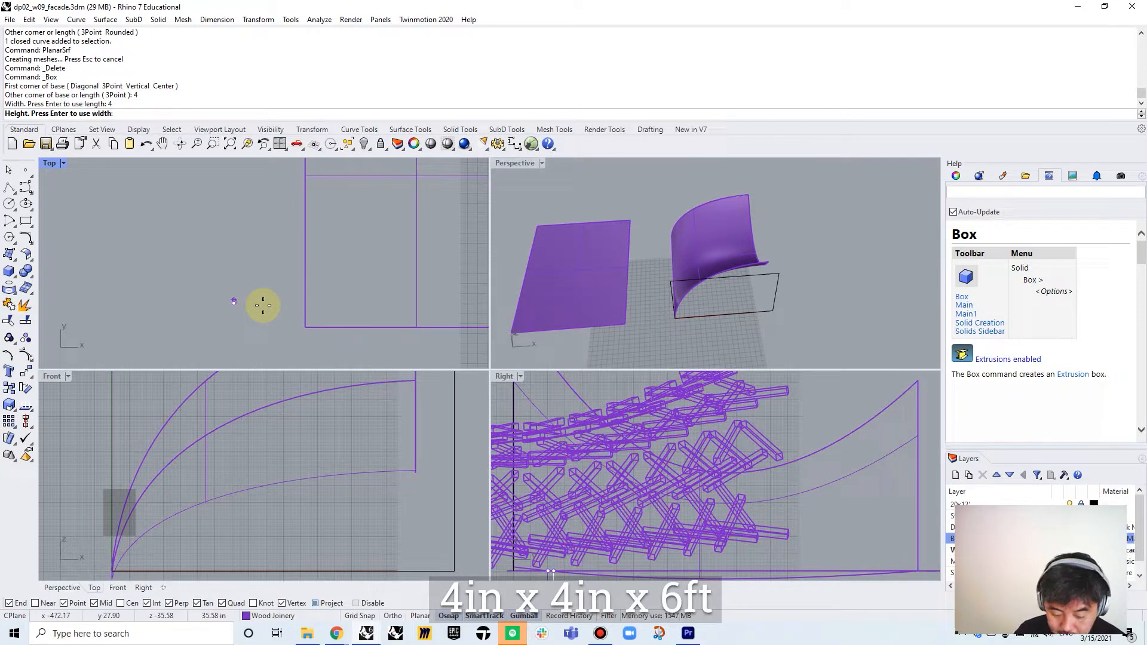
type("6'")
right_click(263, 306)
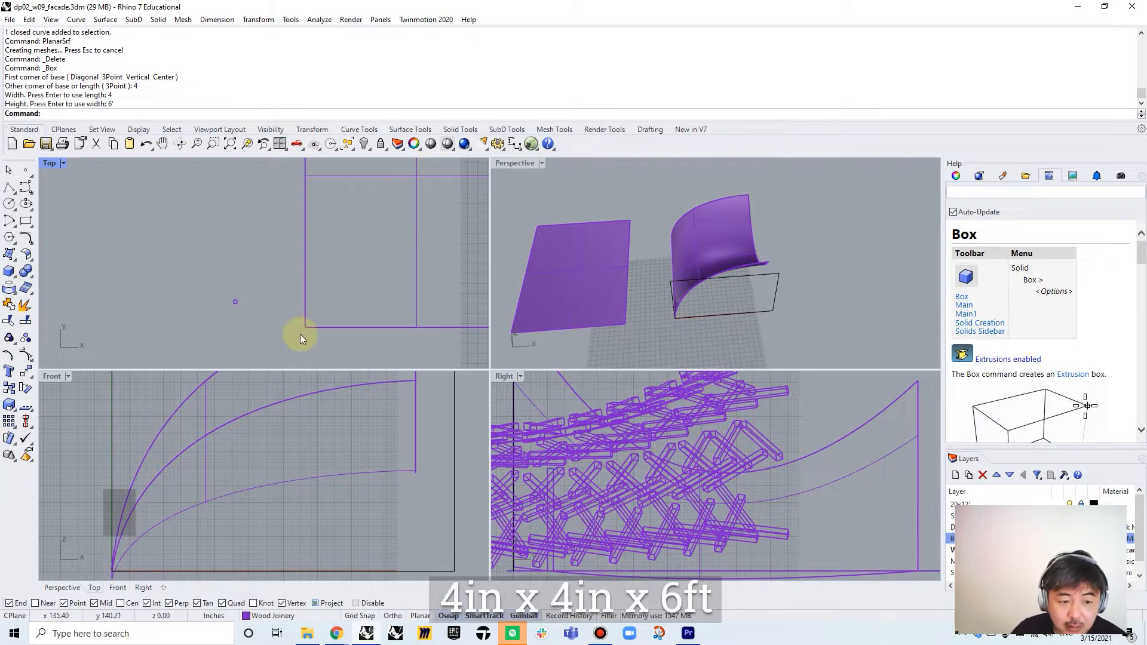
- Select the 6' wood member and rotate it 90 degrees in the Front view so it lies flat
left_click(234, 301)
scroll(561, 471, "down", 1)
scroll(249, 421, "down", 3)
left_click_drag(253, 468, 206, 406)
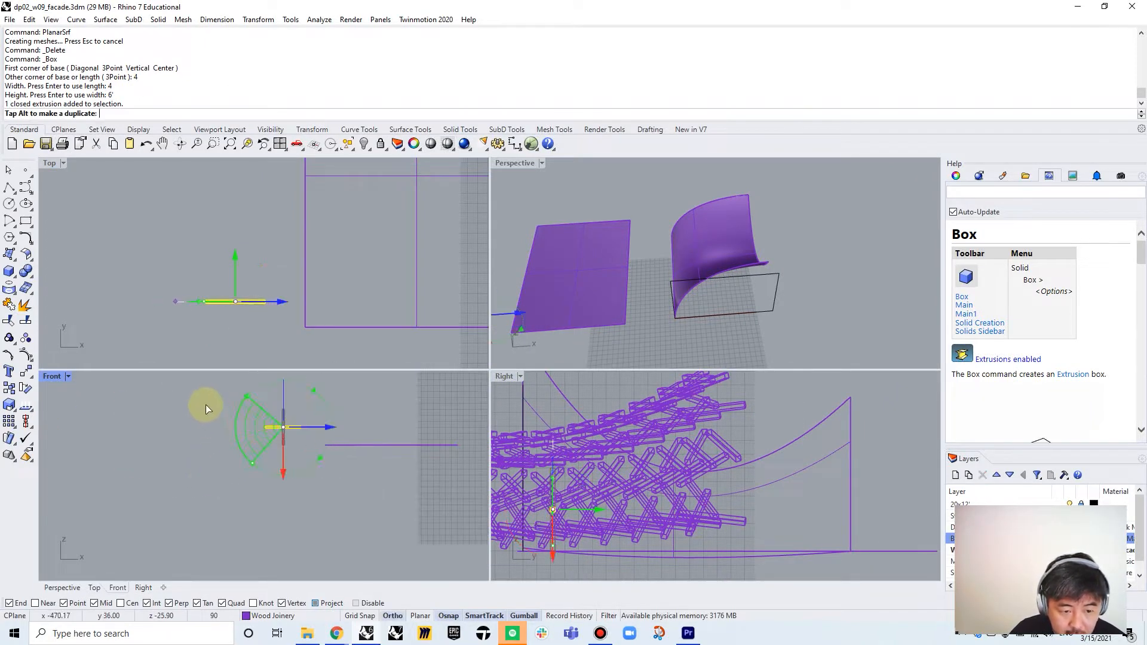
- Rotate the long box to a downward diagonal in the Top view and move it inside the flat surface's lower-left corner
left_click_drag(271, 270, 374, 260)
left_click_drag(323, 332, 384, 281)
right_click_drag(400, 267, 297, 273)
- Copy the diagonal bar once sideways along the flat surface's lower edge
type("copy")
key("Return")
left_click(292, 278)
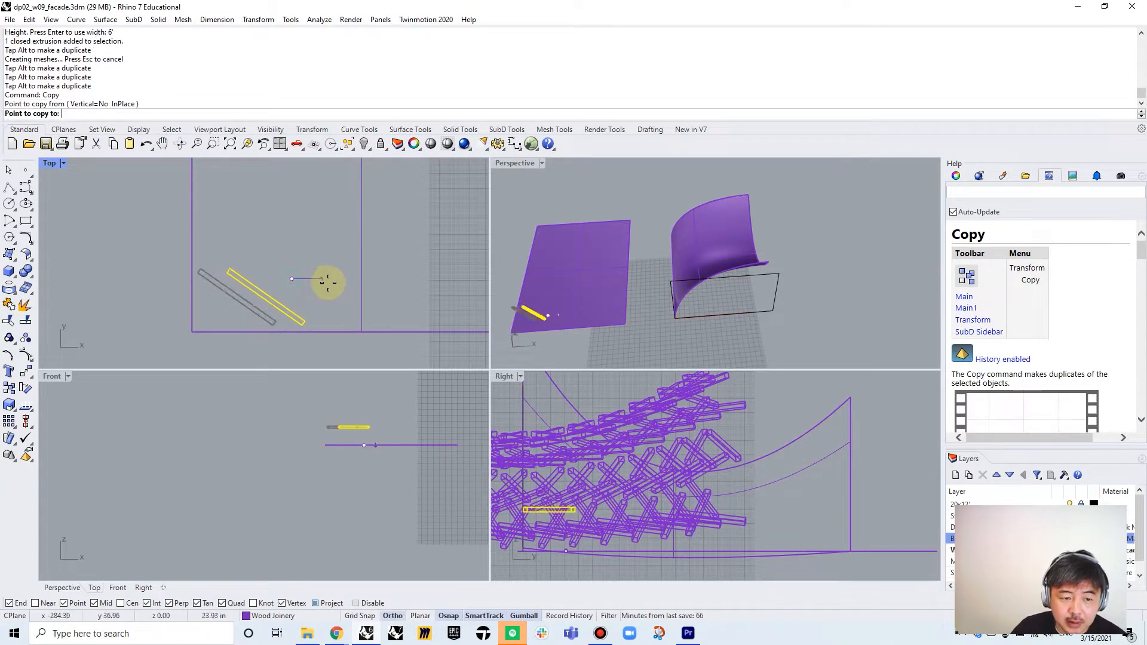
left_click(355, 283)
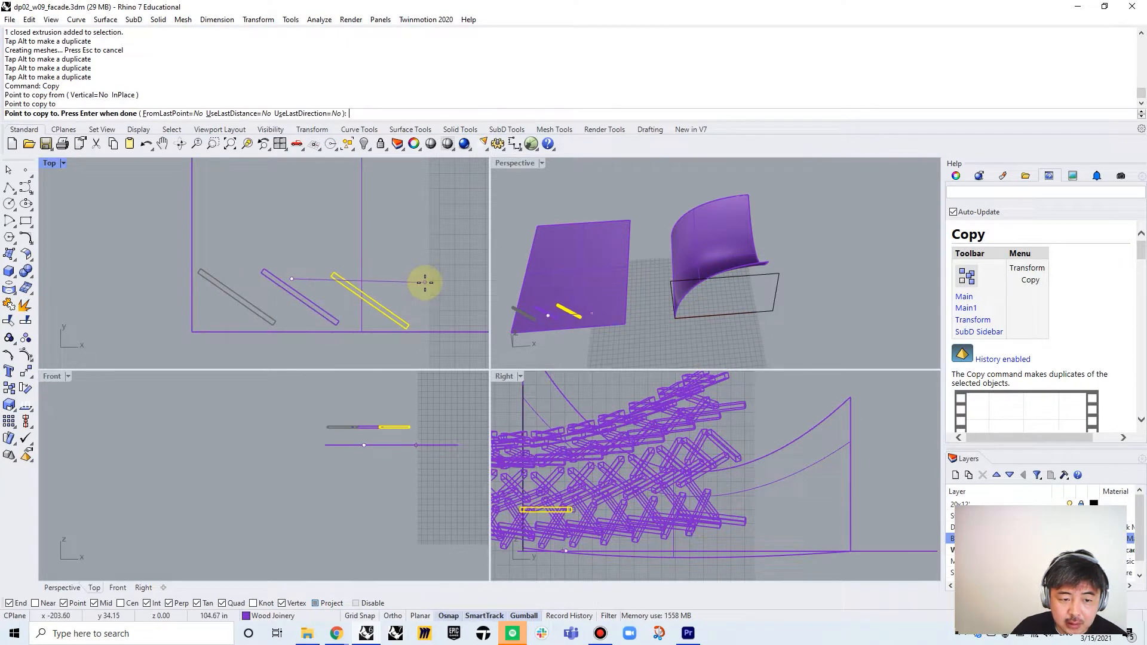
key("Return")
- Copy the second bar repeatedly at the same end-to-end spacing to complete a row of six bars along the lower edge
left_click(311, 296)
type("c")
key("Return")
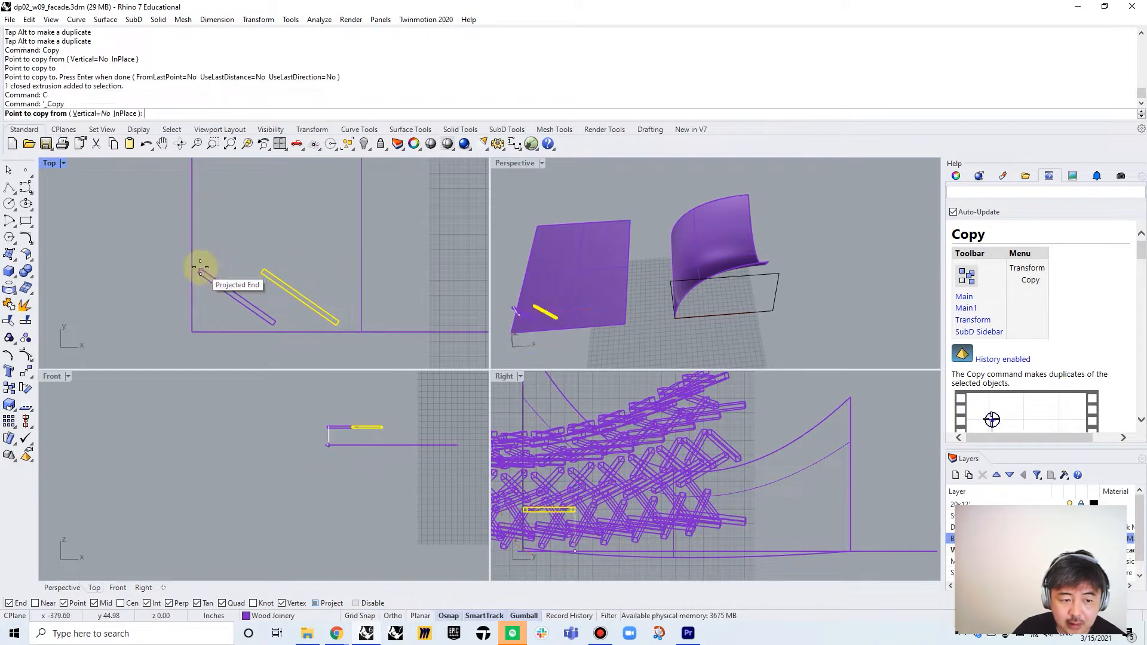
left_click(202, 269)
left_click(264, 269)
left_click(325, 269)
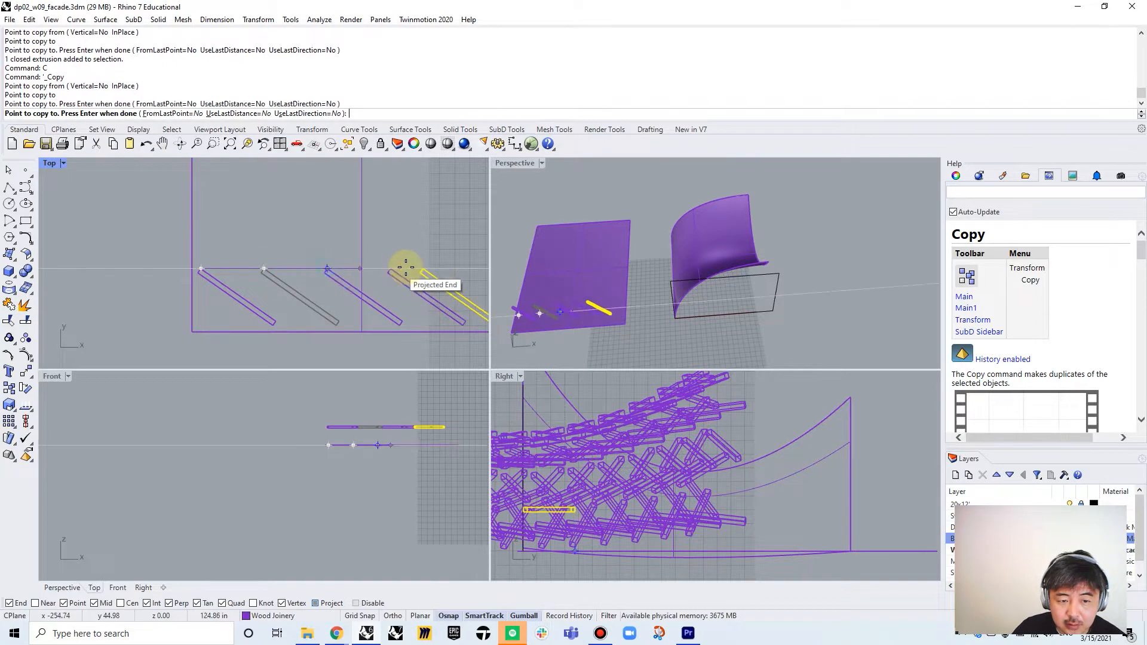
left_click(389, 268)
right_click_drag(363, 280, 261, 281)
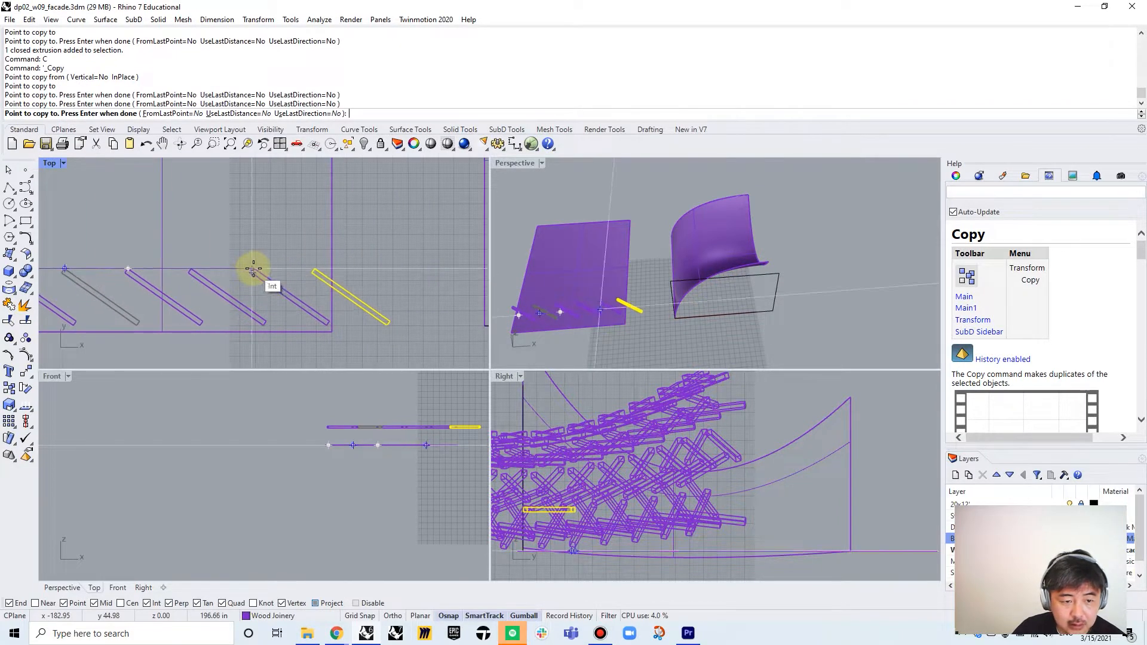
left_click(349, 274)
key("Return")
- Copy the whole row of six diagonal bars straight up to form a second row
scroll(402, 295, "down", 1)
scroll(403, 295, "up", 1)
right_click_drag(195, 267, 241, 317)
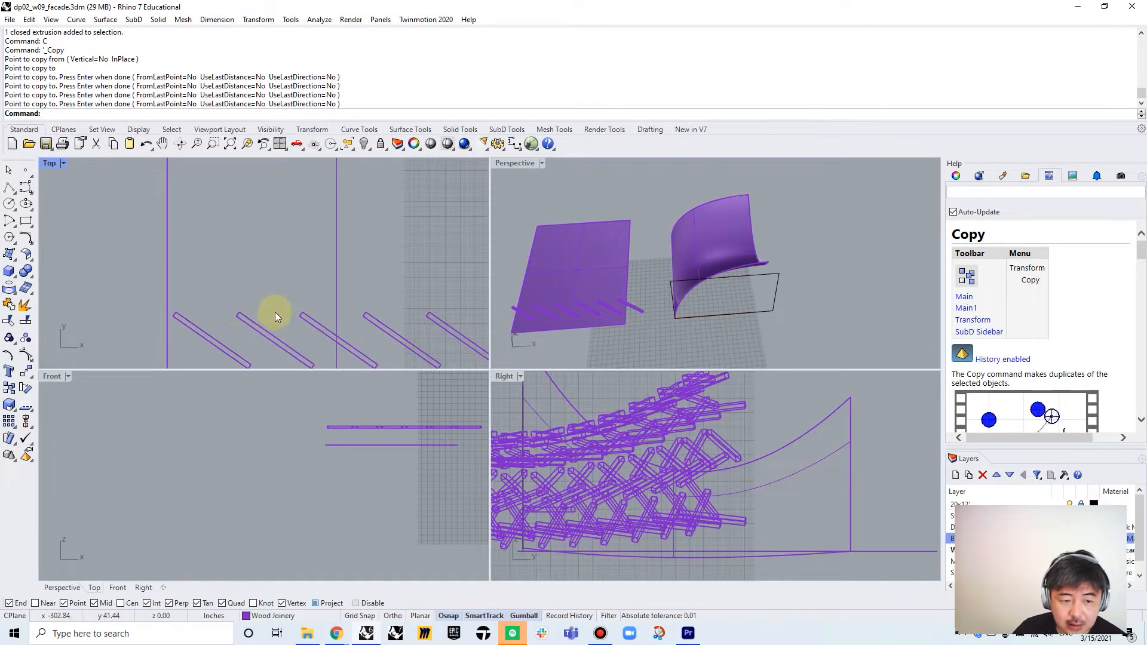
scroll(274, 314, "down", 3)
left_click_drag(439, 352, 439, 353)
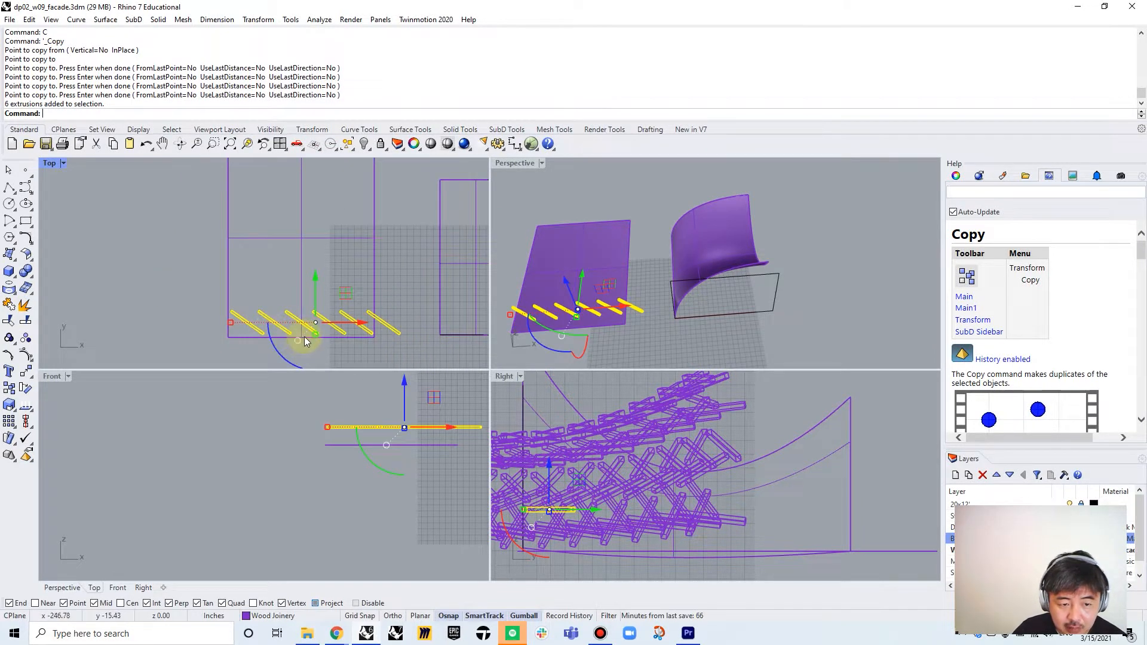
type("c")
key("Return")
left_click(297, 312)
left_click(296, 277)
key("Return")
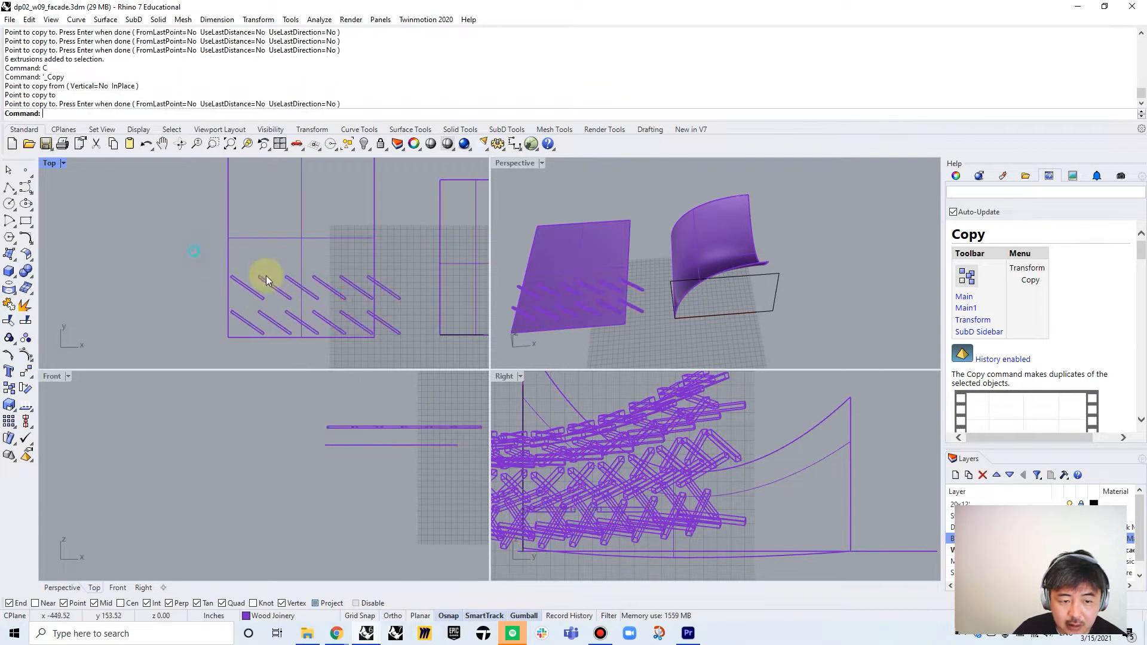
- Rotate the upper row of six bars to a steeper diagonal and shift it back over the surface's left edge
left_click_drag(438, 309, 438, 309)
left_click_drag(270, 315, 388, 278)
left_click(259, 314)
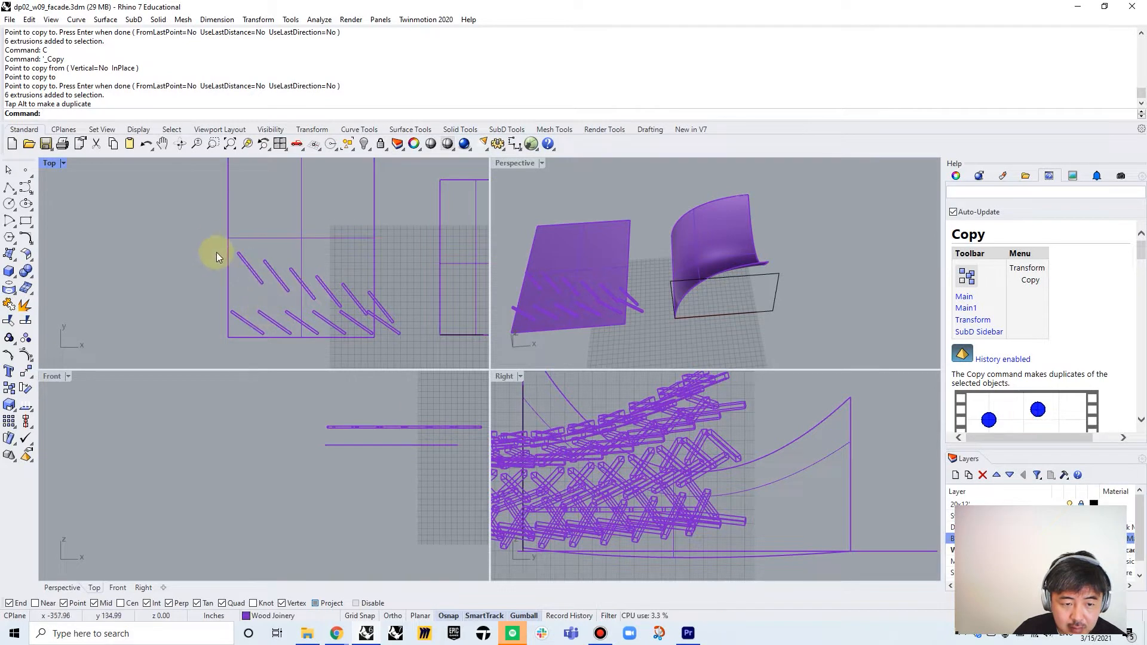
left_click_drag(421, 325, 422, 325)
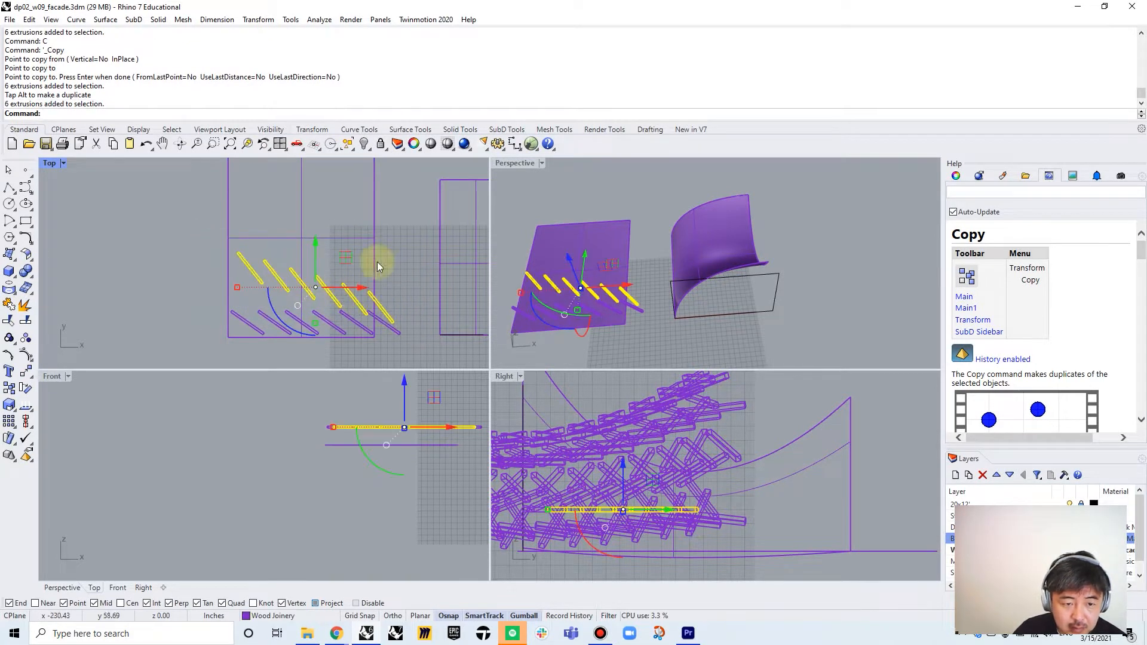
left_click_drag(345, 263, 235, 289)
left_click(206, 266)
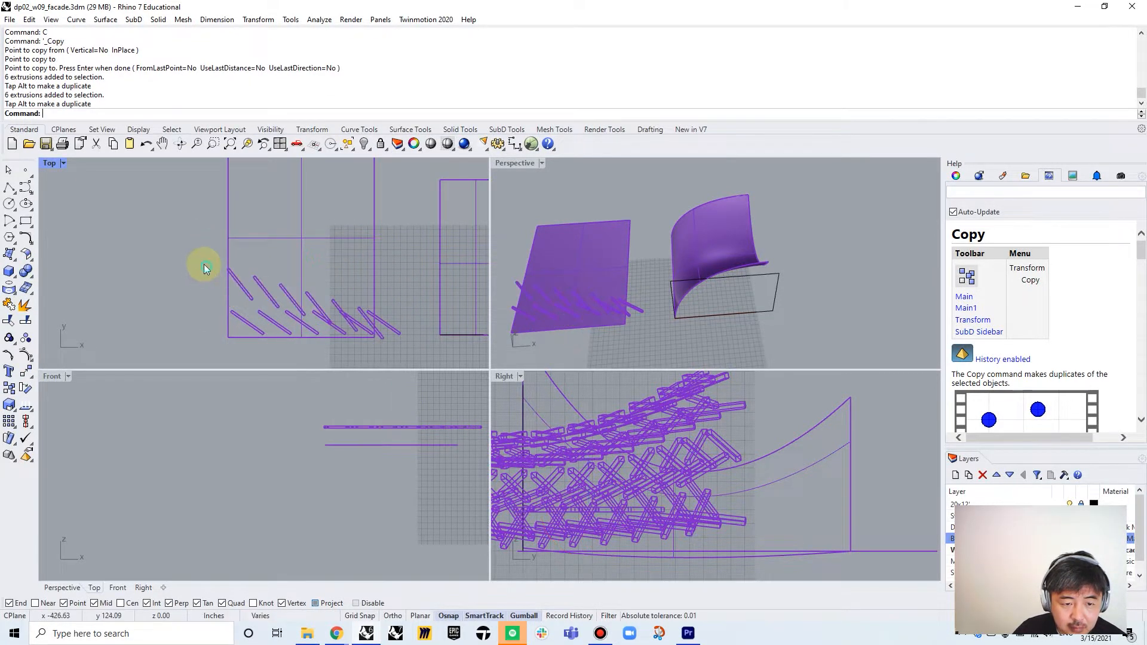
- Copy both rows, twelve bars in all, about 86 in straight up from the surface's lower-left corner
left_click_drag(416, 380, 310, 439)
type("c")
key("Return")
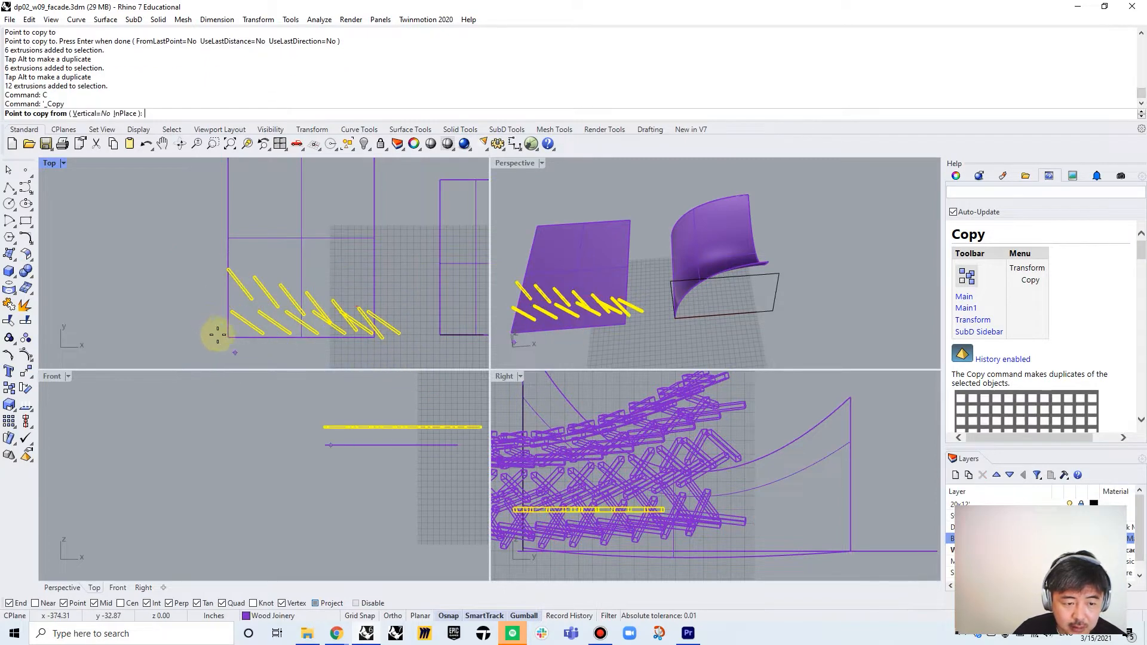
left_click(228, 337)
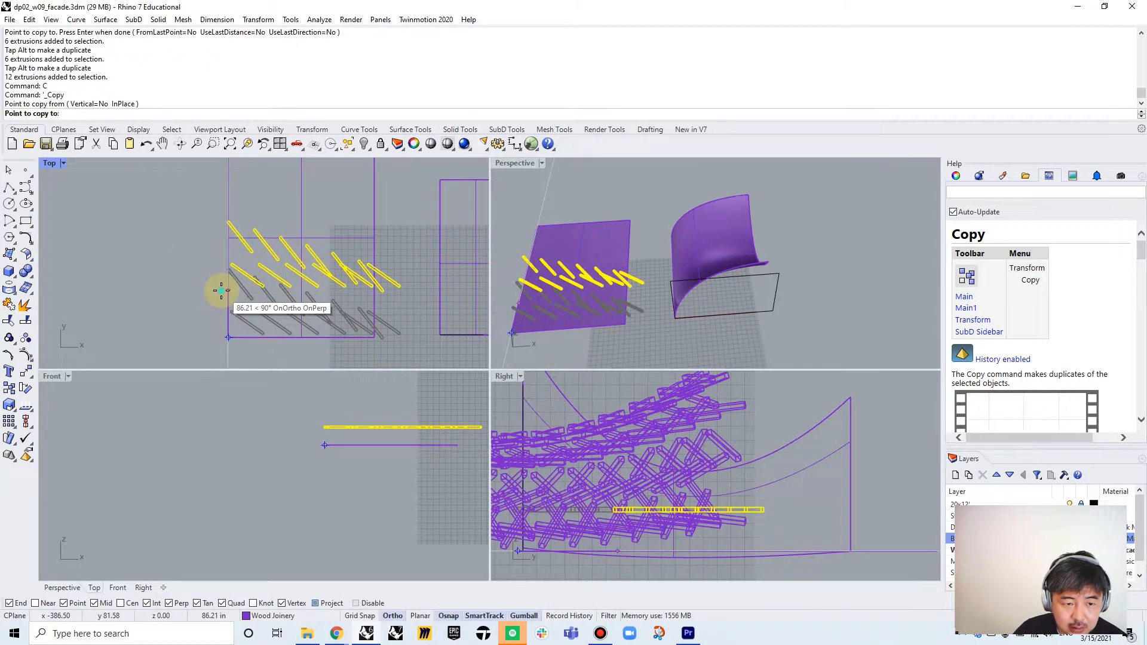
left_click(220, 291)
key("Return")
- Copy the upper set of twelve bars twice more up the surface, using bar ends to keep the spacing
left_click_drag(203, 253, 293, 199)
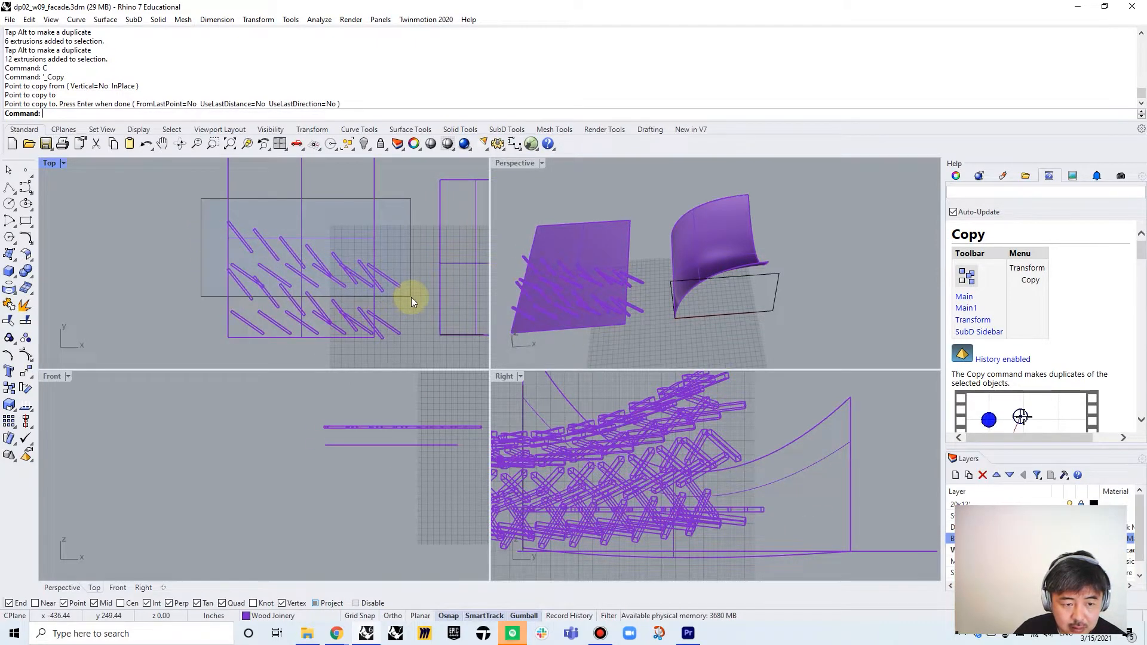
left_click_drag(410, 296, 206, 200)
type("c")
key("Return")
scroll(230, 269, "up", 1)
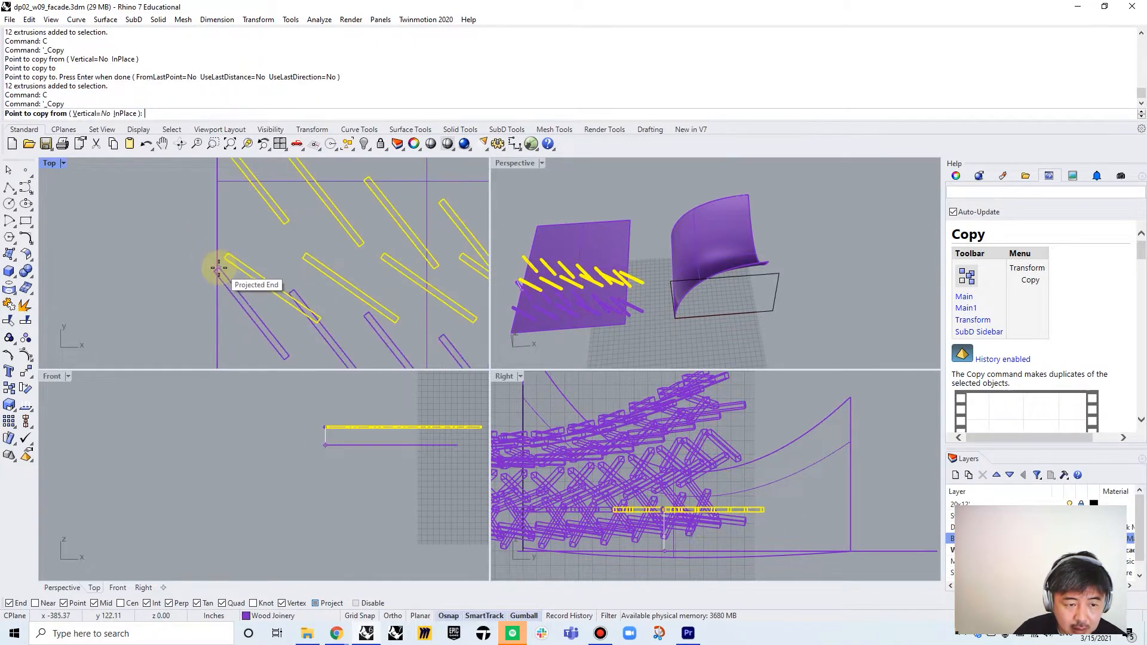
left_click(231, 269)
left_click(241, 226)
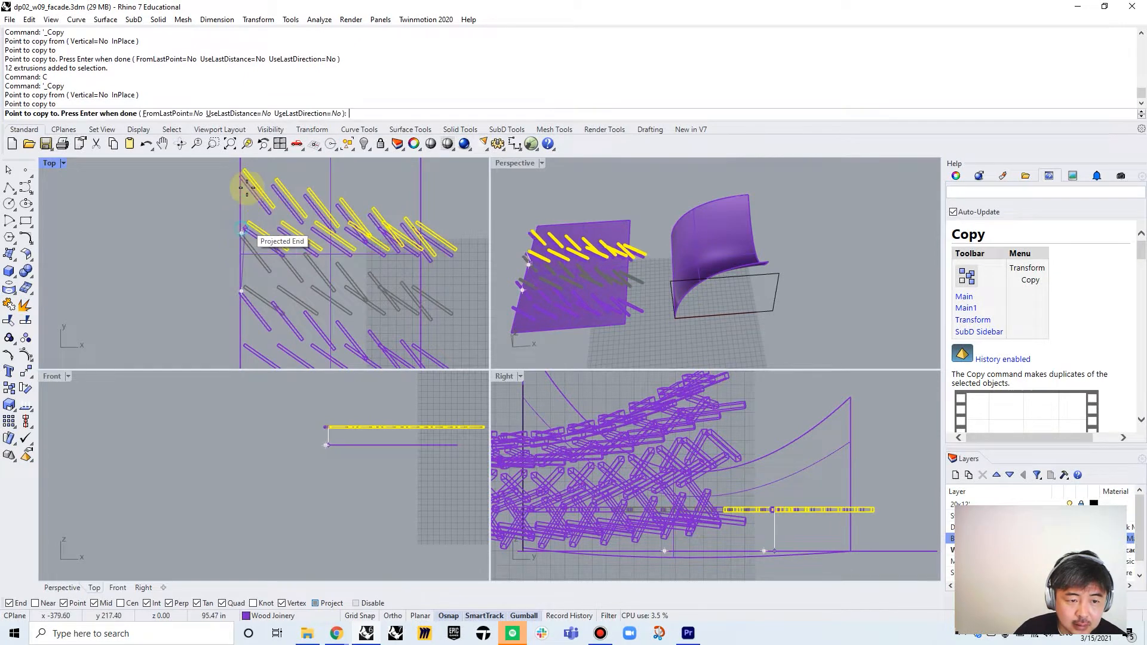
right_click_drag(246, 174, 255, 232)
left_click(251, 229)
key("Escape")
key("Escape")
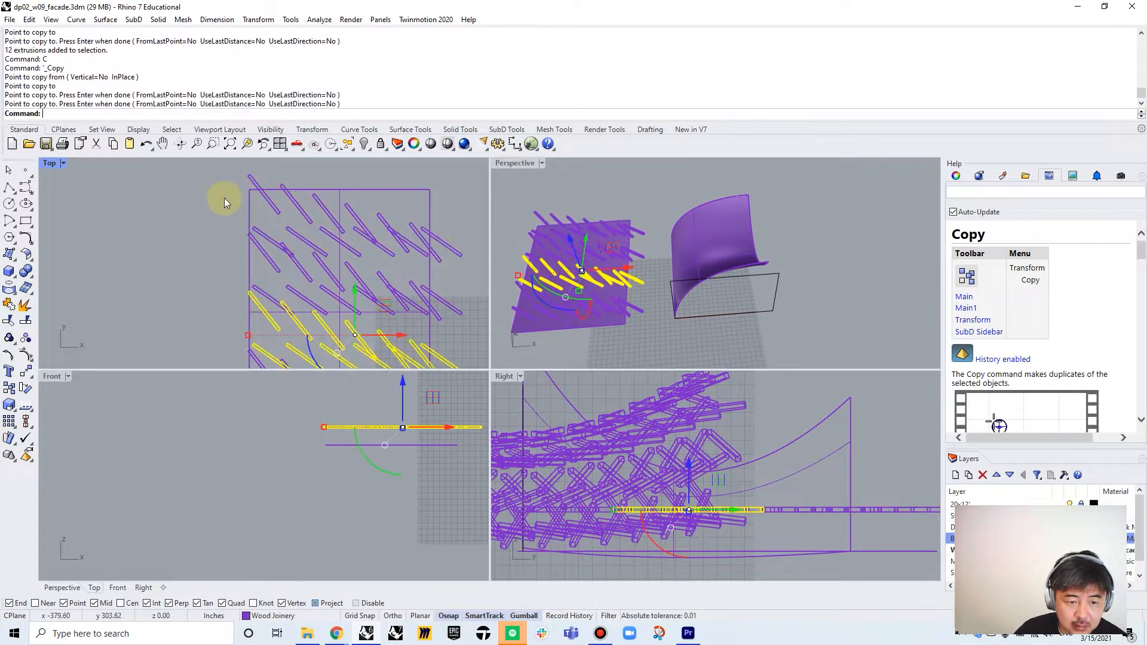
- Copy the topmost set of twelve bars once more upward, past the flat surface's upper edge
scroll(237, 231, "down", 6)
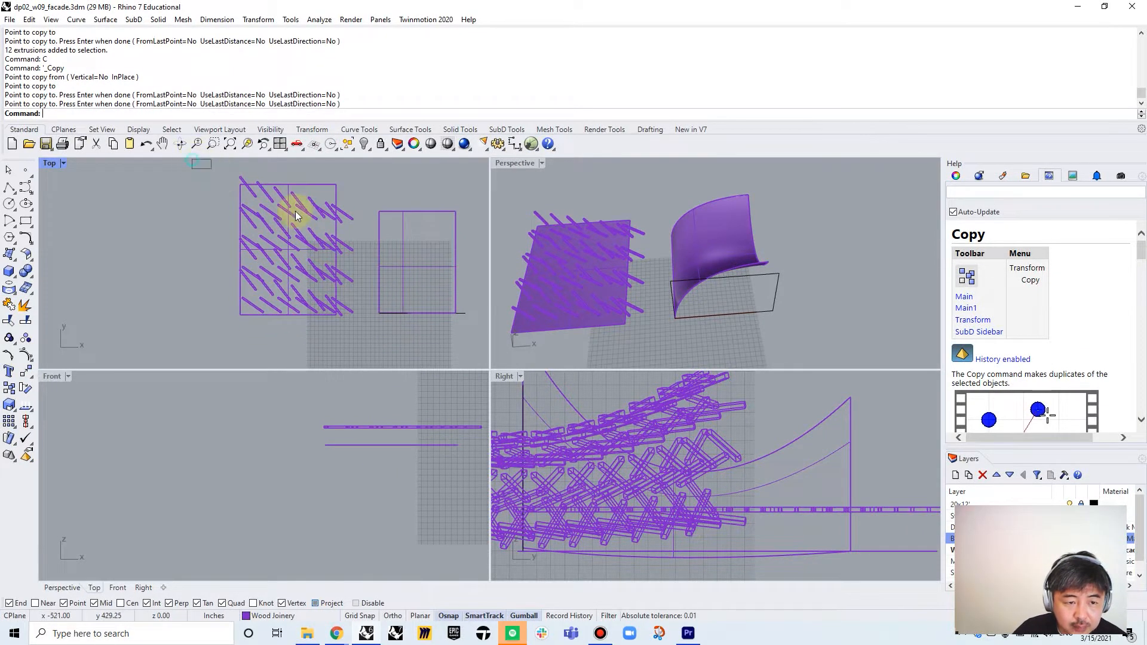
left_click_drag(364, 231, 364, 228)
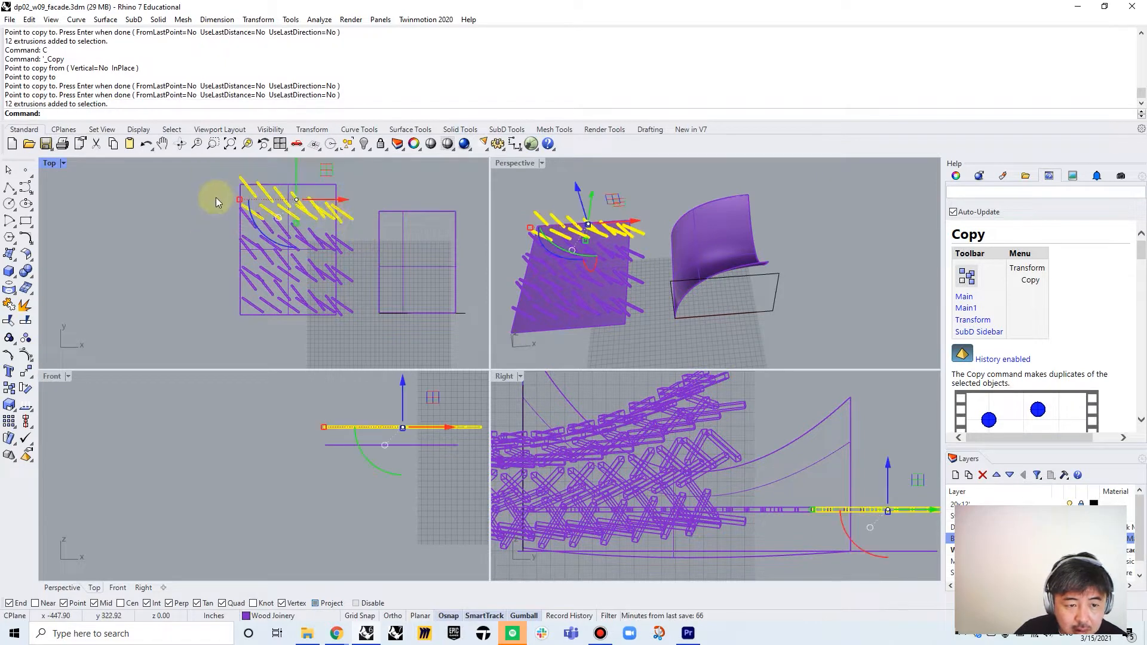
type("c")
key("Return")
scroll(263, 206, "up", 5)
left_click(268, 209)
scroll(269, 227, "down", 3)
left_click(272, 246)
key("Return")
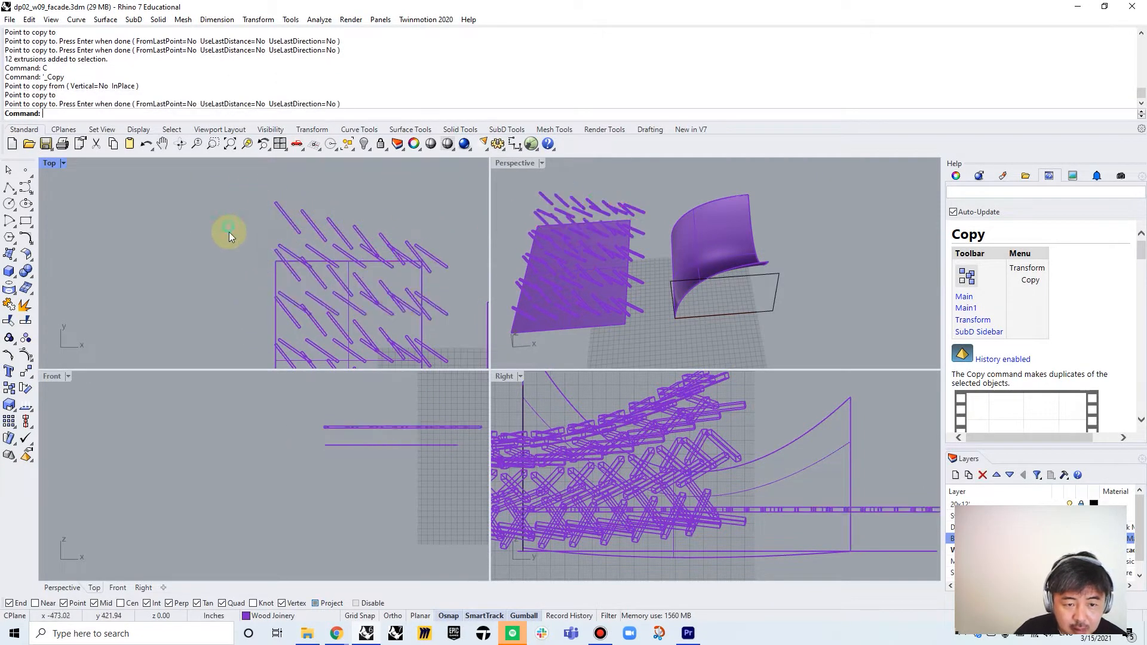
- Copy one steep bar from the lowest set into the empty space left of the flat surface
scroll(264, 287, "down", 3)
scroll(278, 296, "up", 3)
scroll(278, 296, "up", 1)
left_click(288, 300)
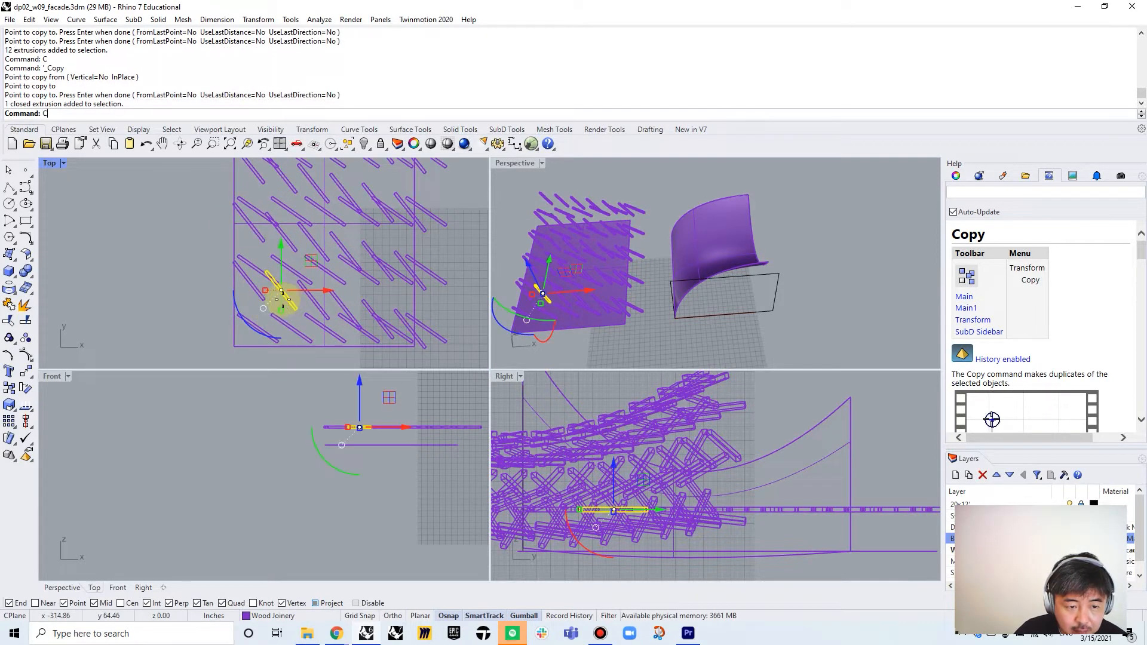
type("c")
key("Return")
left_click(282, 289)
left_click(182, 311)
key("Return")
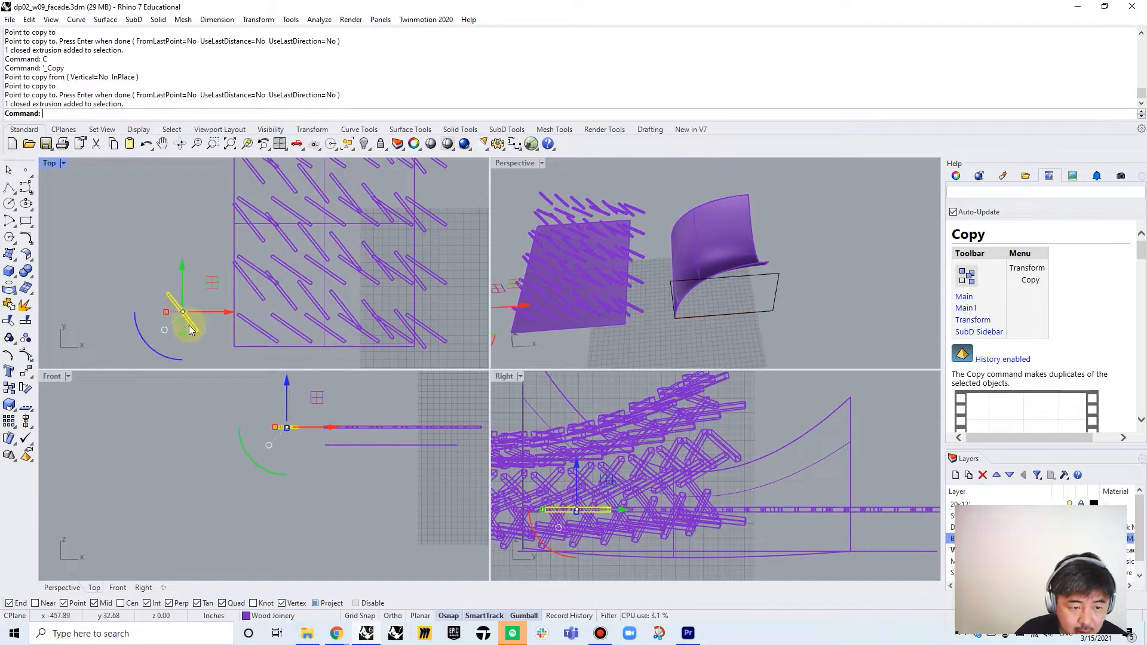
- Rotate the separate bar to the opposite diagonal and move it across the first bars in the surface's lower-left corner
left_click_drag(156, 353, 177, 297)
left_click_drag(212, 340, 287, 340)
scroll(248, 334, "up", 2)
right_click_drag(249, 333, 186, 284)
- Copy the opposite-diagonal bar once horizontally across the next bars of the bottom rows
type("c")
key("Return")
left_click(276, 329)
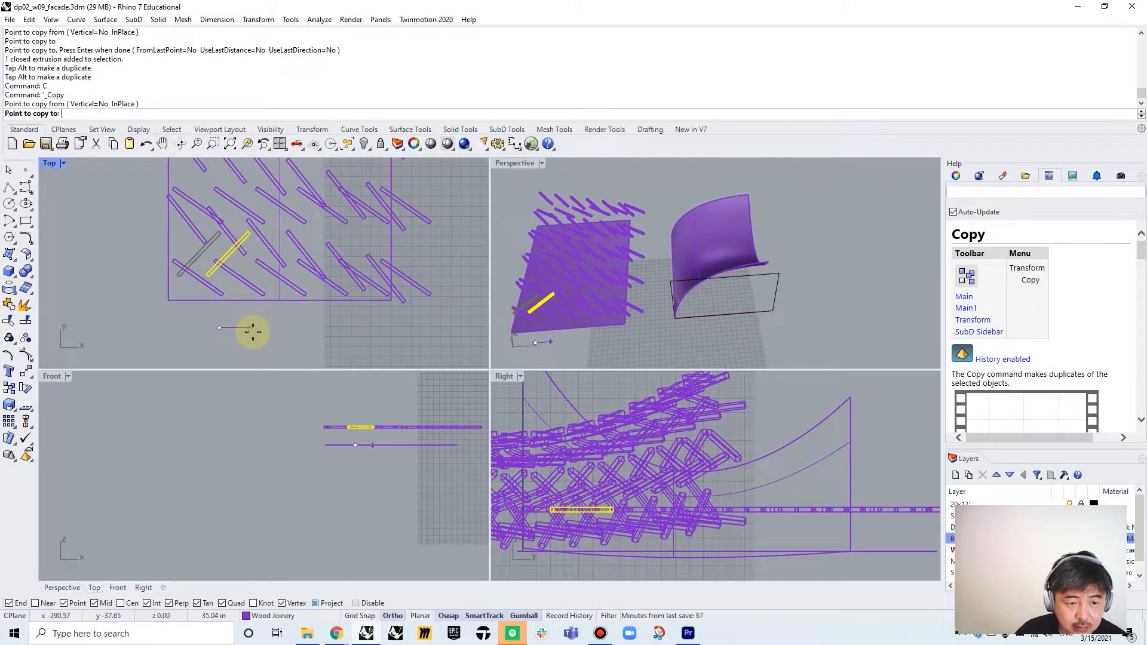
left_click(254, 332, "shift")
key("Return")
- Copy the second opposite-diagonal bar along the bottom rows at the same spacing until the row has seven bars
left_click(215, 276)
type("c")
key("Return")
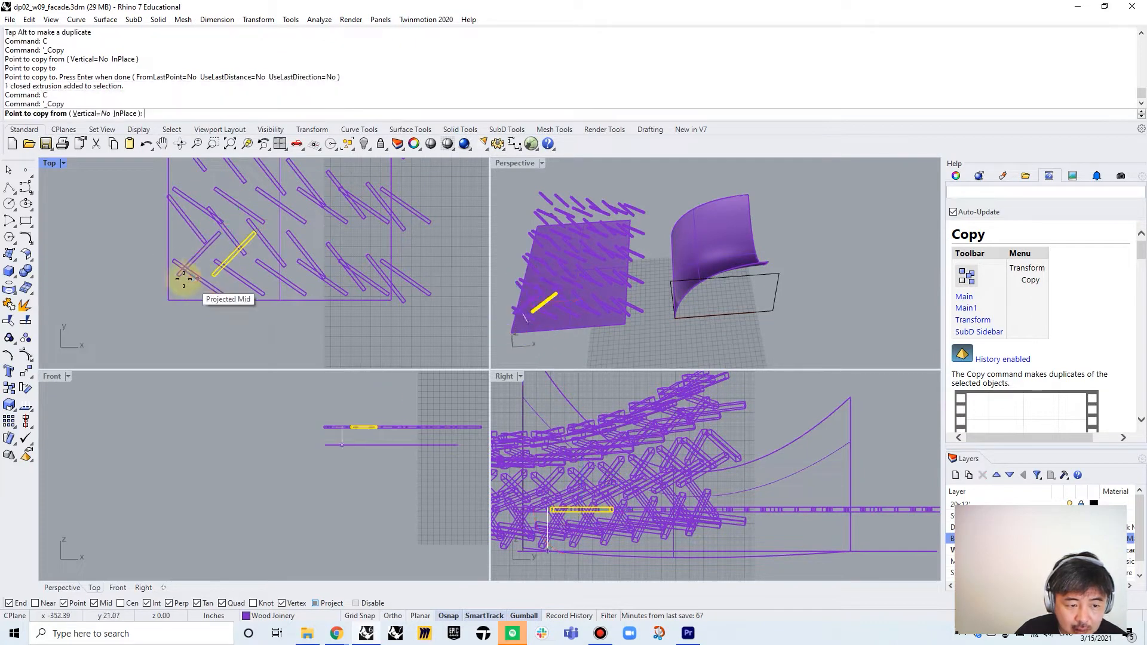
left_click(214, 275)
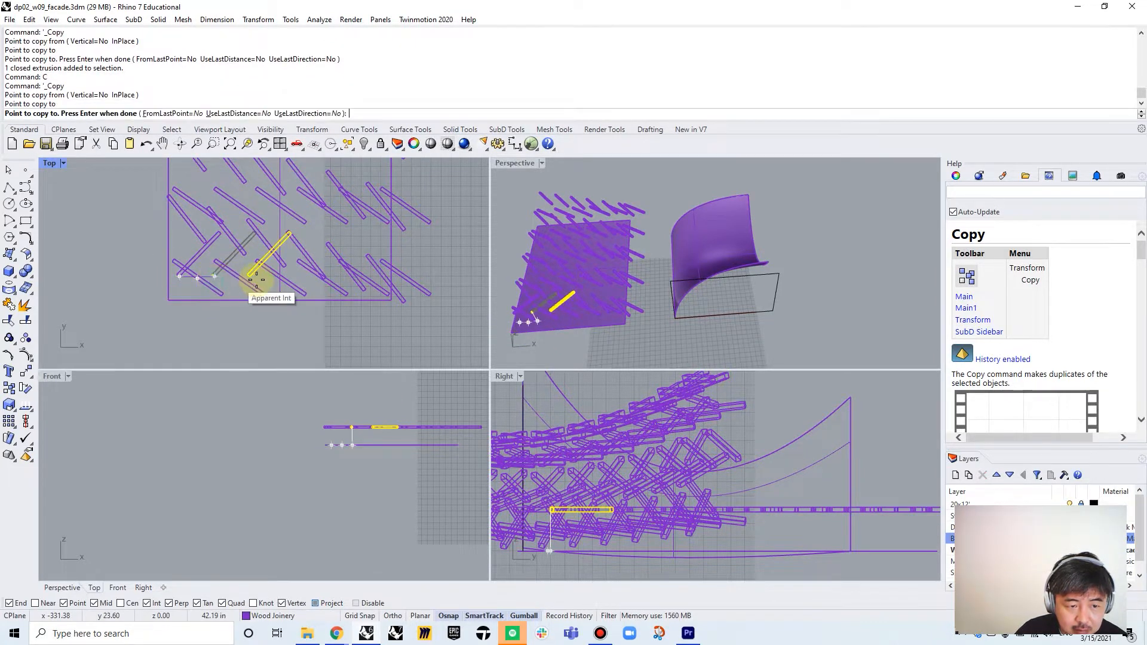
scroll(253, 278, "up", 3)
left_click(254, 276)
left_click(336, 275)
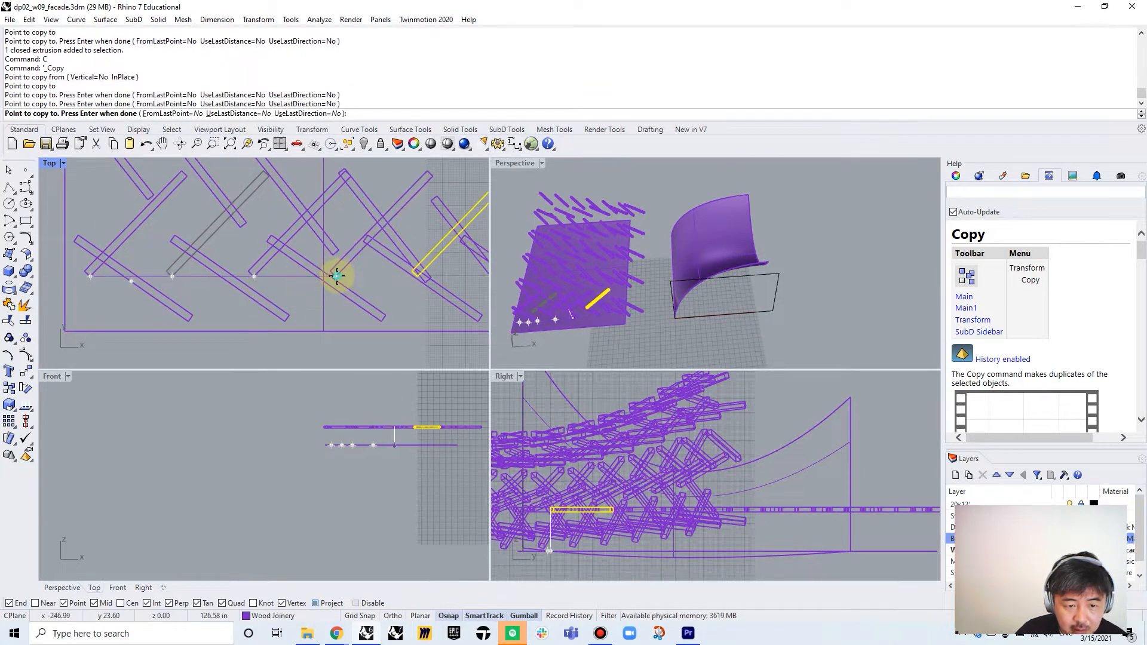
left_click(423, 281)
right_click_drag(393, 299, 215, 326)
left_click(317, 303)
scroll(347, 289, "down", 4)
key("Return")
- Copy the seven opposite-diagonal bars, without the flat surface, about 80 in straight up over the next set of rows
left_click(374, 279)
left_click(338, 274, "shift")
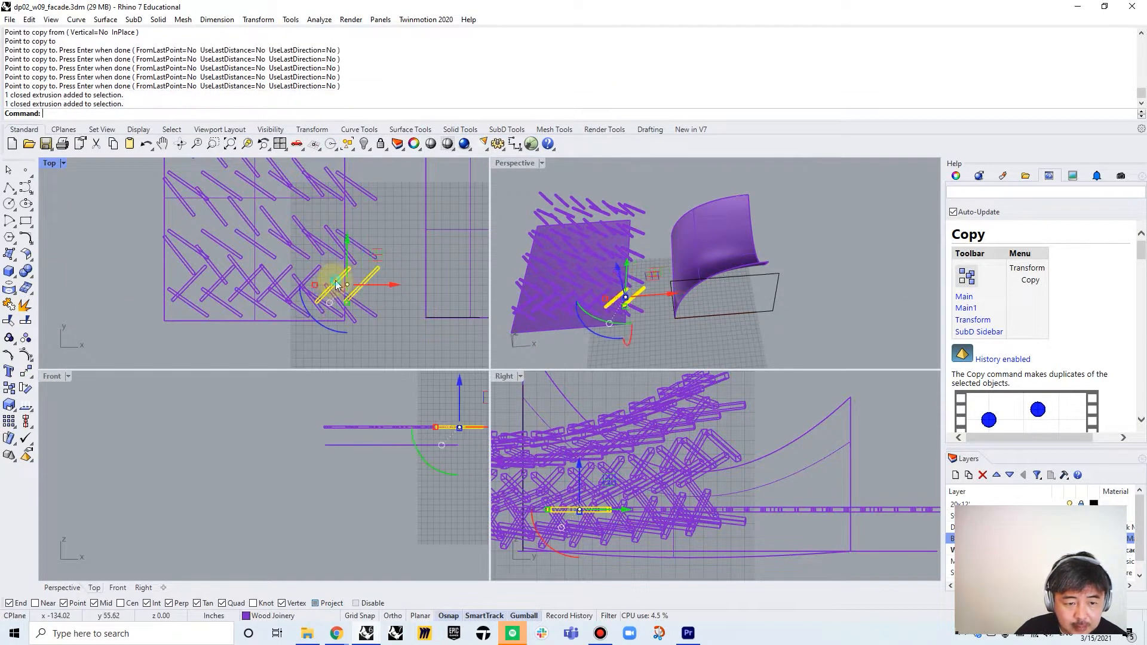
left_click(306, 273, "shift")
left_click(283, 271, "shift")
left_click(256, 269, "shift")
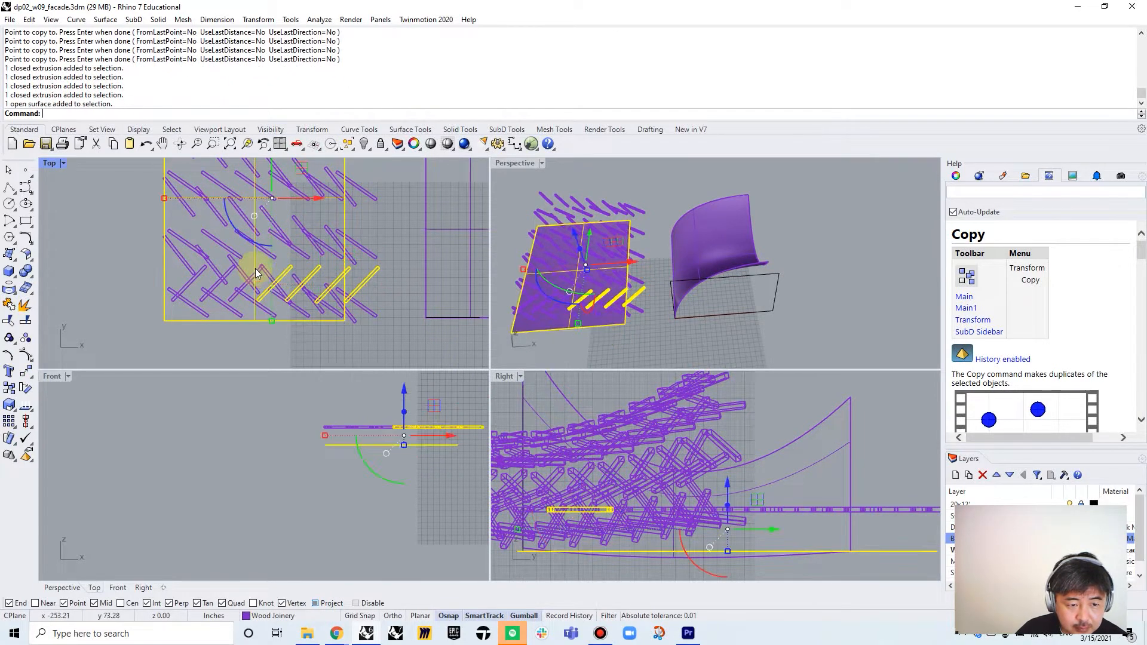
left_click(246, 277, "shift")
left_click(220, 272, "shift")
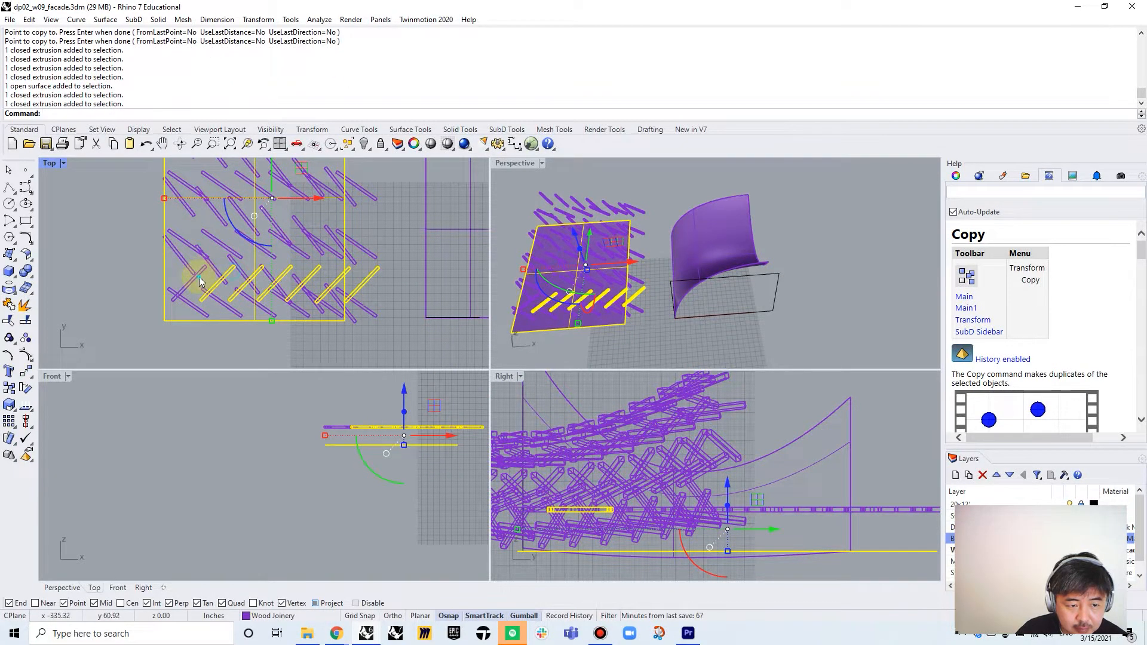
left_click(199, 279, "shift")
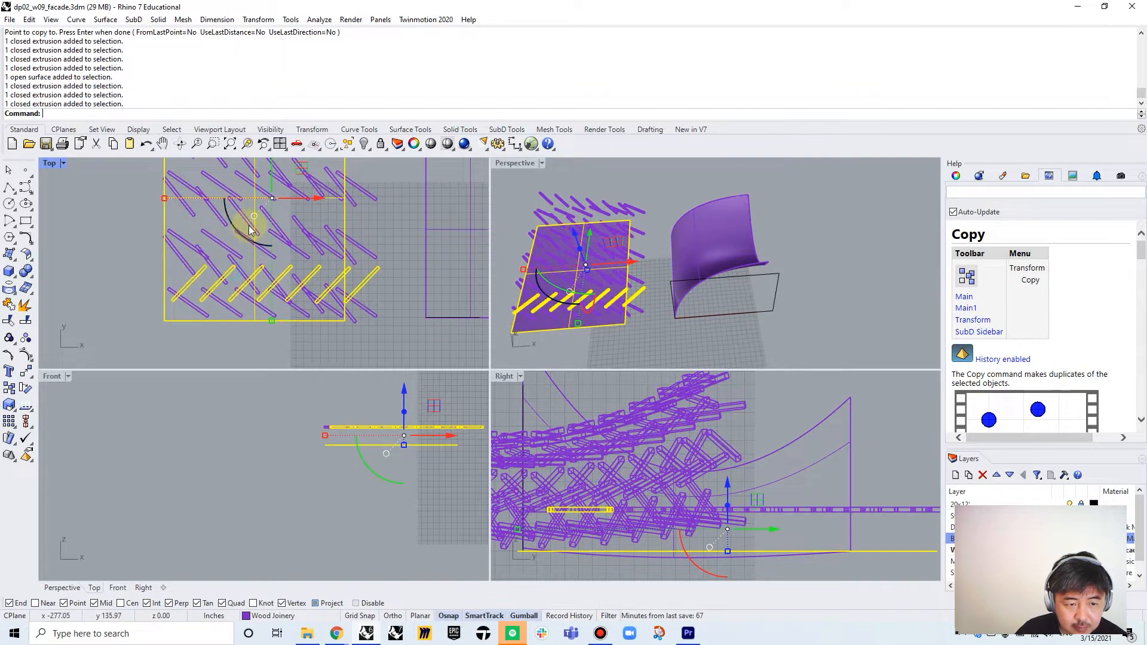
left_click(345, 220, "ctrl")
right_click_drag(348, 295, 382, 305)
type("C")
key("Return")
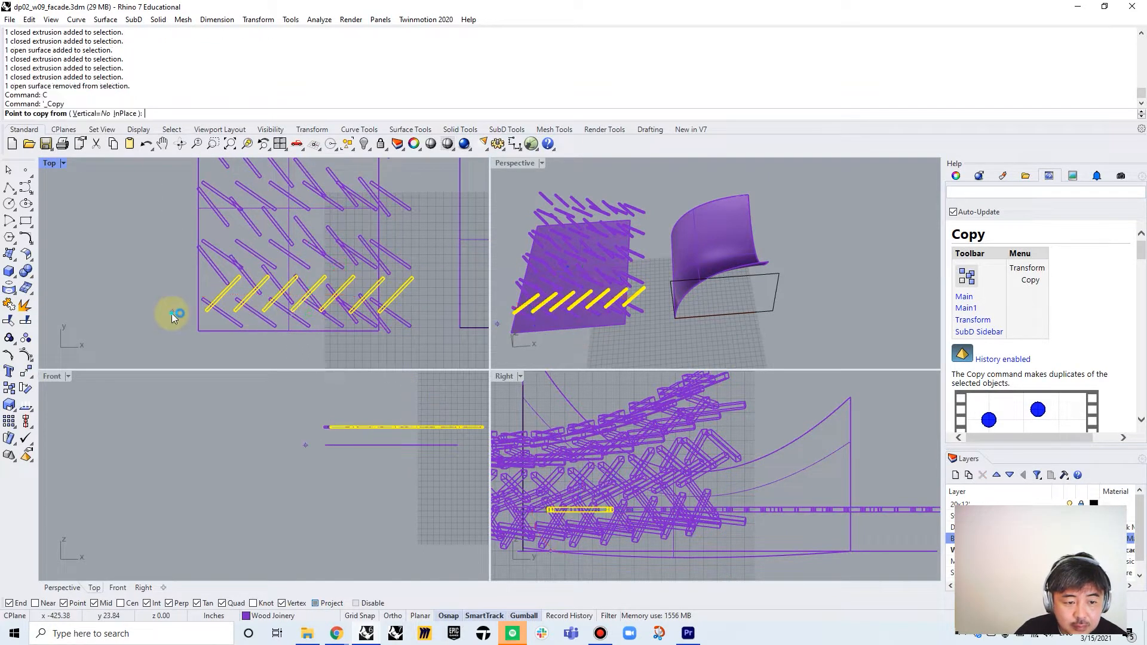
left_click(170, 313)
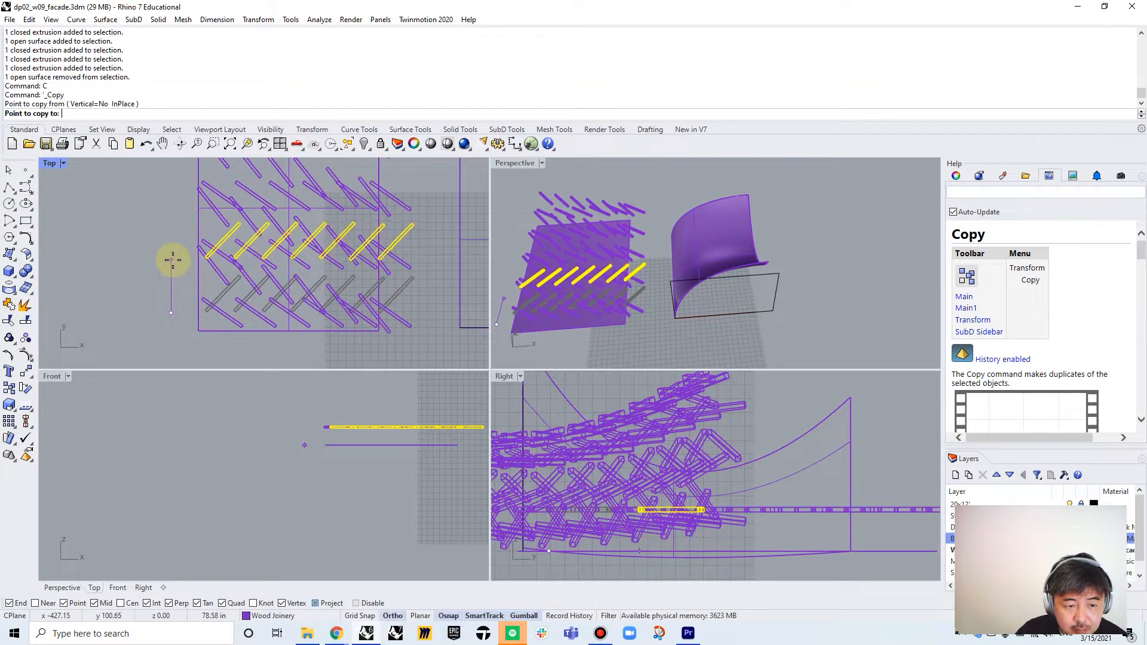
left_click(171, 258)
key("Return")
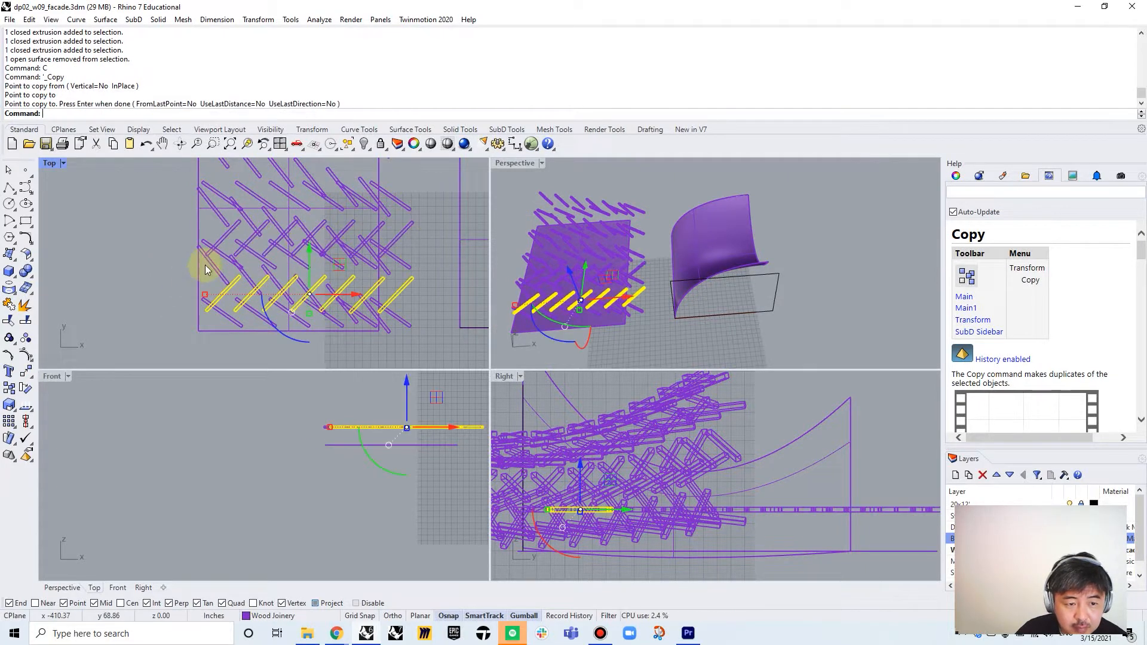
- Copy the second row of seven opposite-diagonal bars straight up three times over the remaining rows of the surface
left_click(402, 231)
left_click(374, 229, "shift")
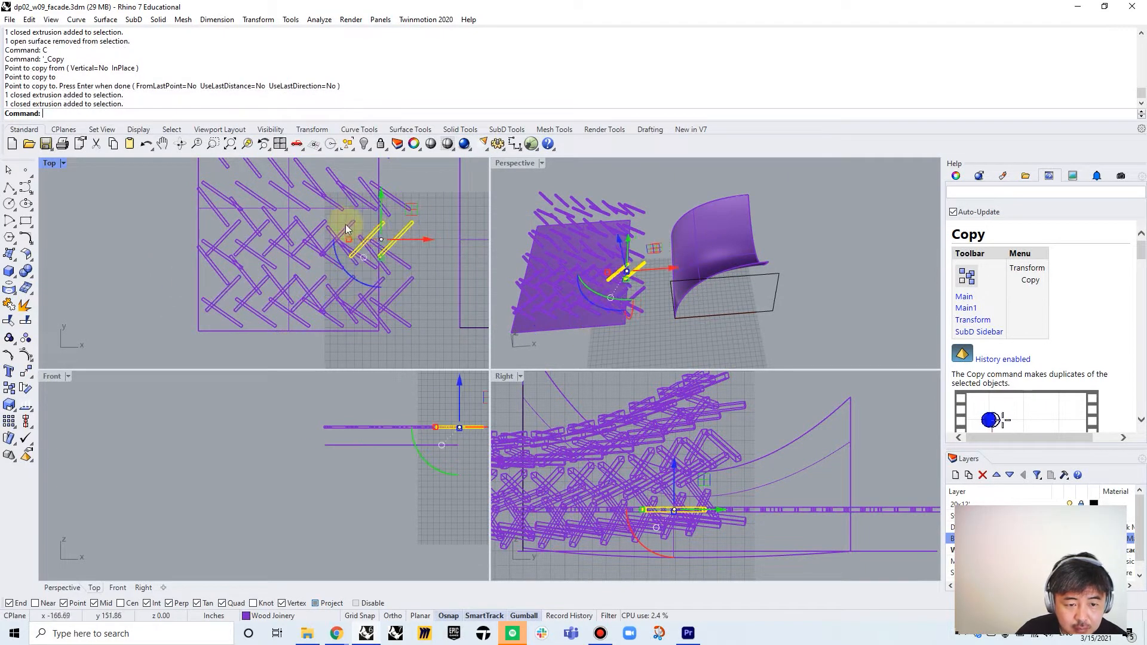
left_click(347, 226, "shift")
left_click(316, 227, "shift")
left_click(293, 227, "shift")
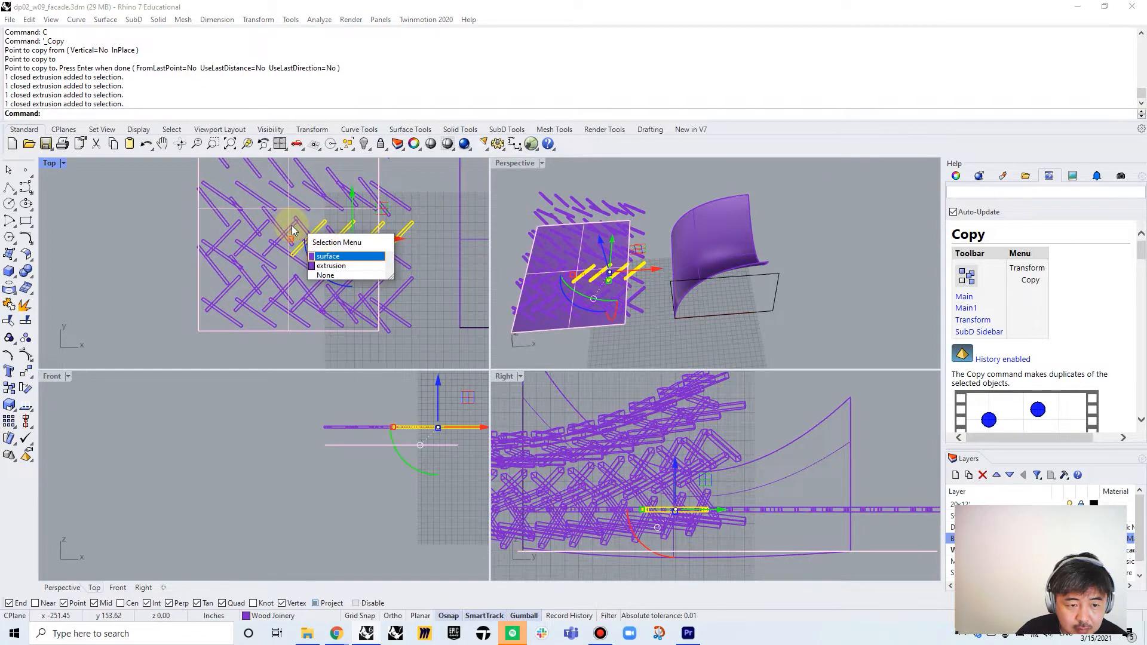
left_click(321, 266)
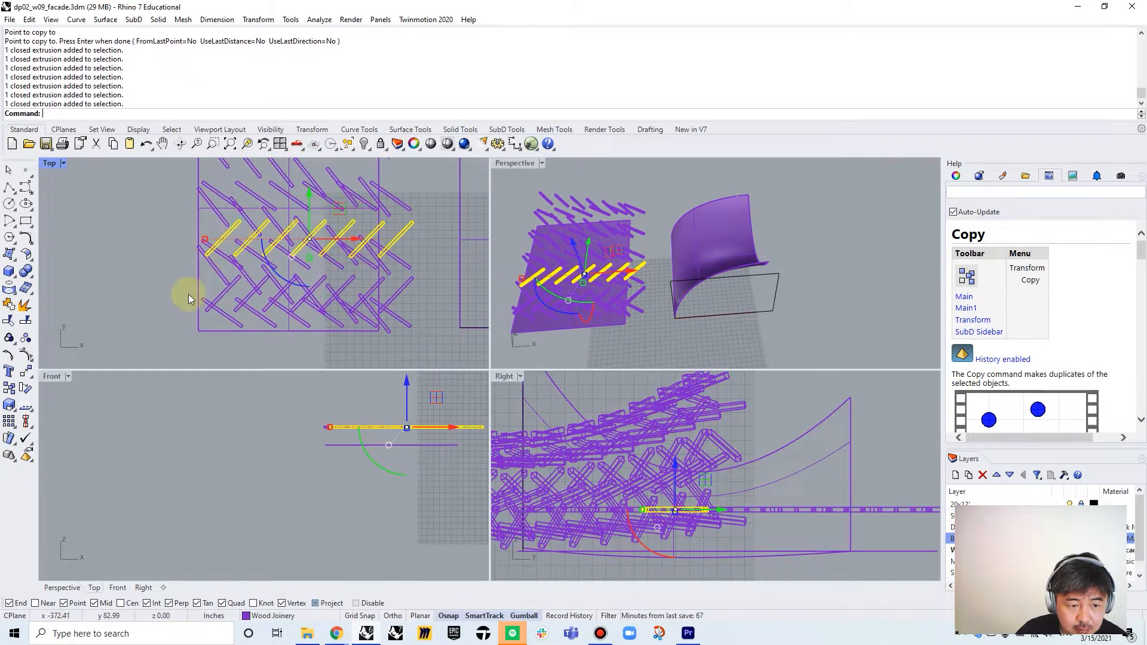
scroll(197, 290, "up", 3)
type("c")
key("Return")
left_click(206, 300)
left_click(207, 190)
scroll(237, 322, "down", 7)
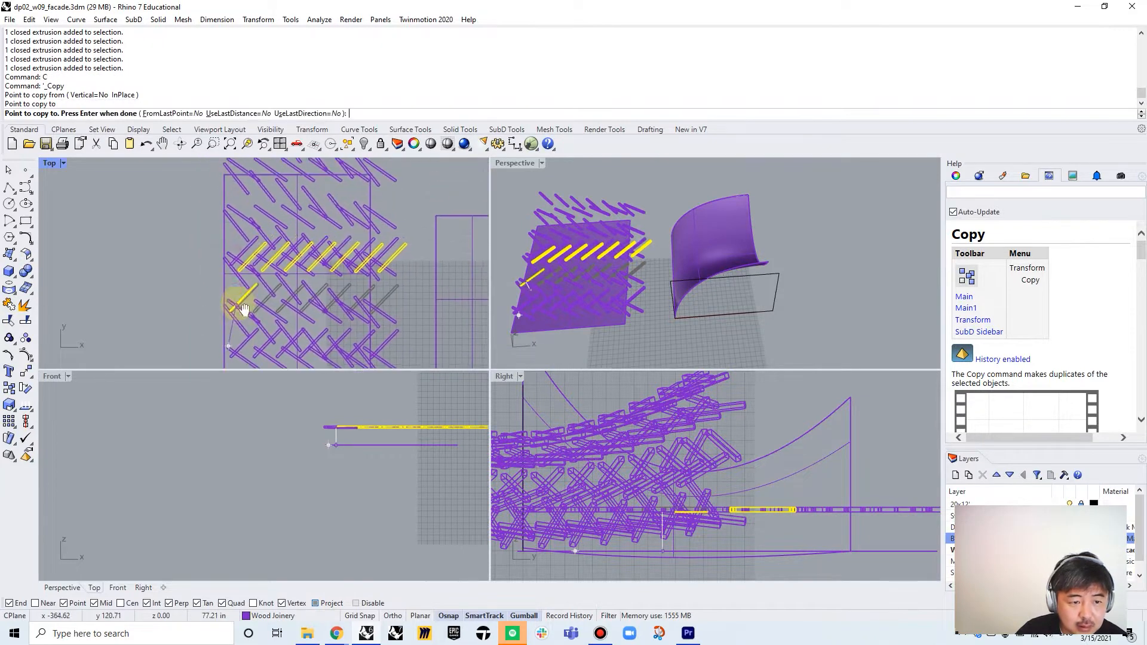
scroll(229, 239, "up", 7)
left_click(226, 263)
scroll(230, 298, "down", 5)
scroll(236, 293, "up", 6)
left_click(224, 308)
key("Return")
scroll(201, 261, "down", 5)
scroll(215, 275, "up", 4)
right_click_drag(233, 274, 154, 268)
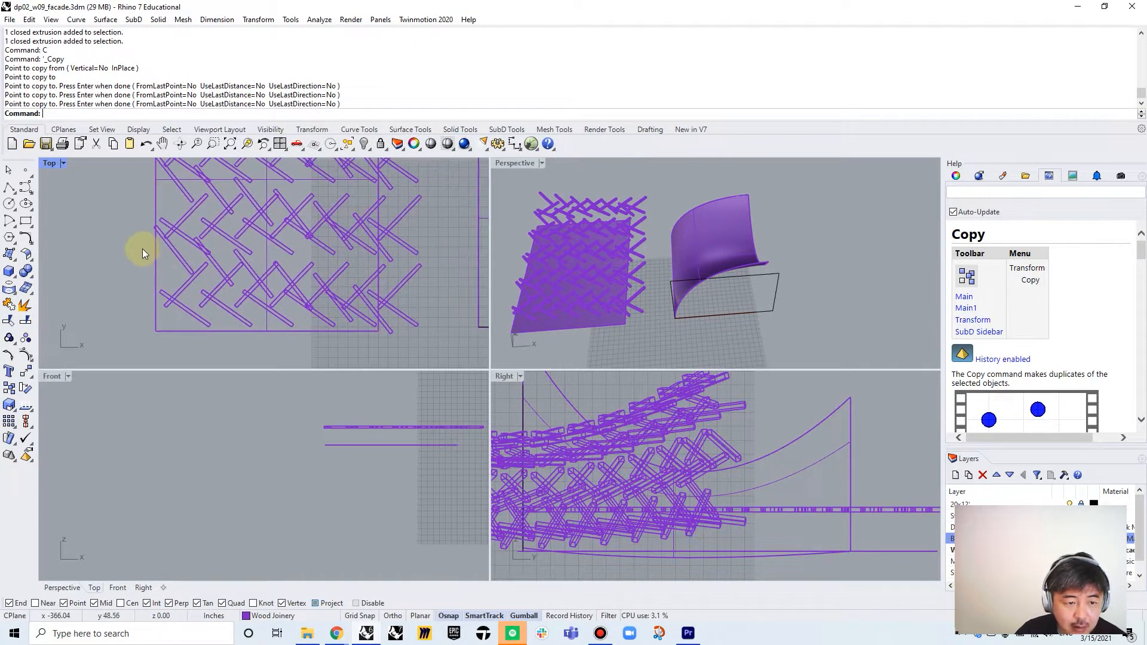
- Copy one opposite-diagonal bar from the bottom row up into the gap beside the surface's vertical centre line
scroll(217, 286, "up", 3)
left_click(216, 292)
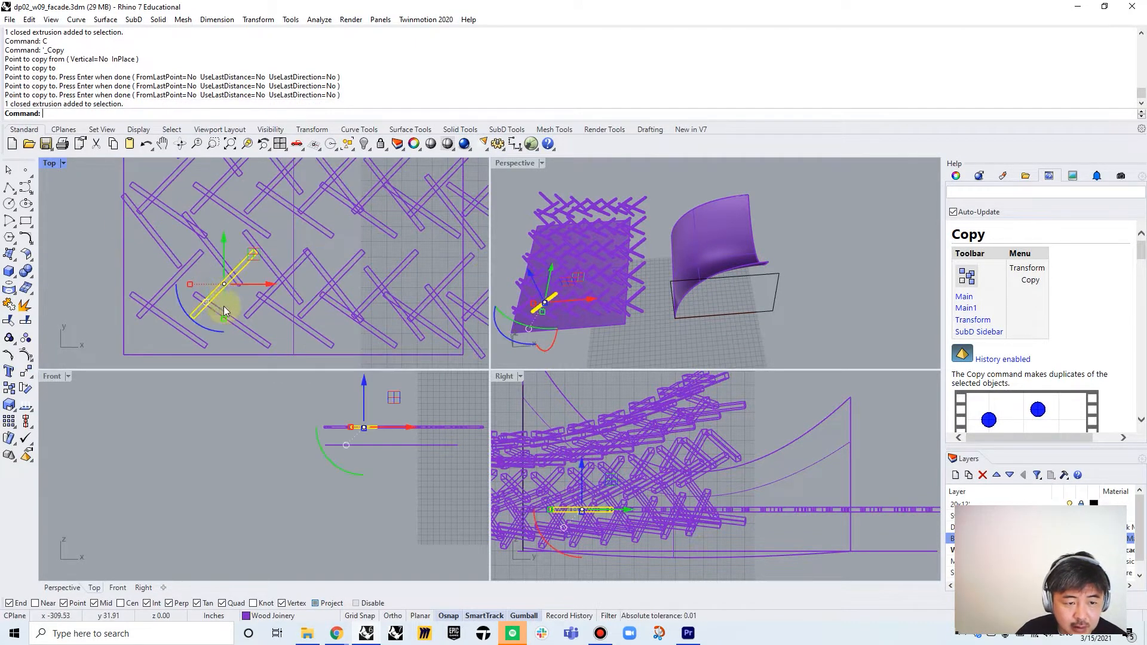
type("c")
key("Return")
left_click(230, 307)
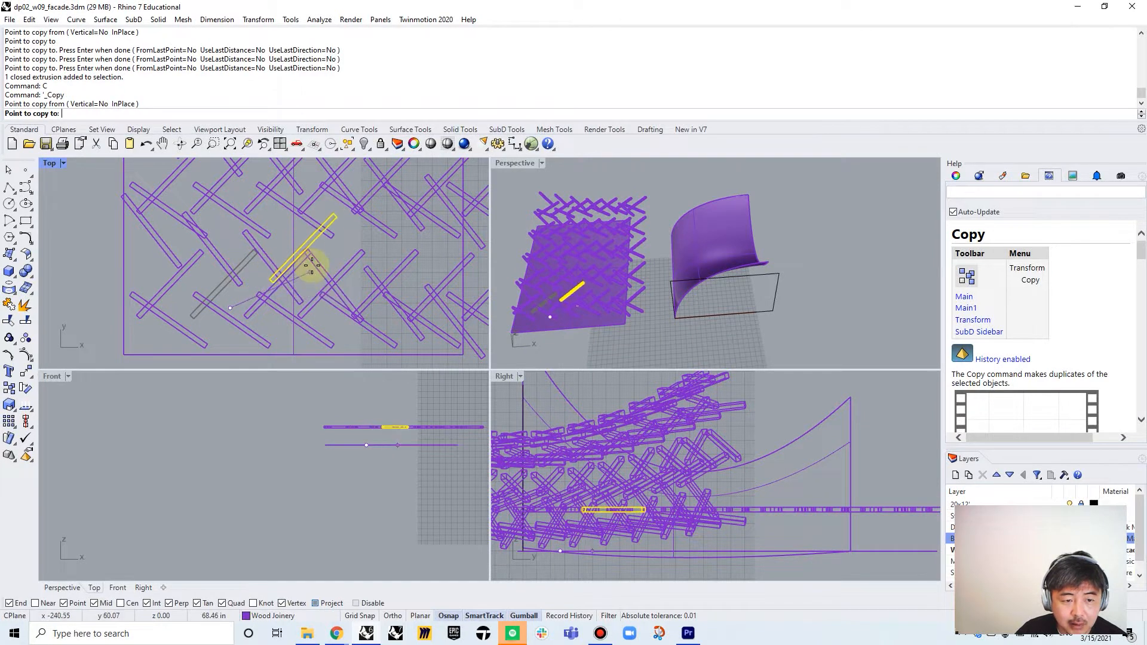
left_click(294, 272)
key("Return")
- Rotate the separate bar to a steeper diagonal and move it to the surface's left edge above the bottom bars
left_click(293, 249)
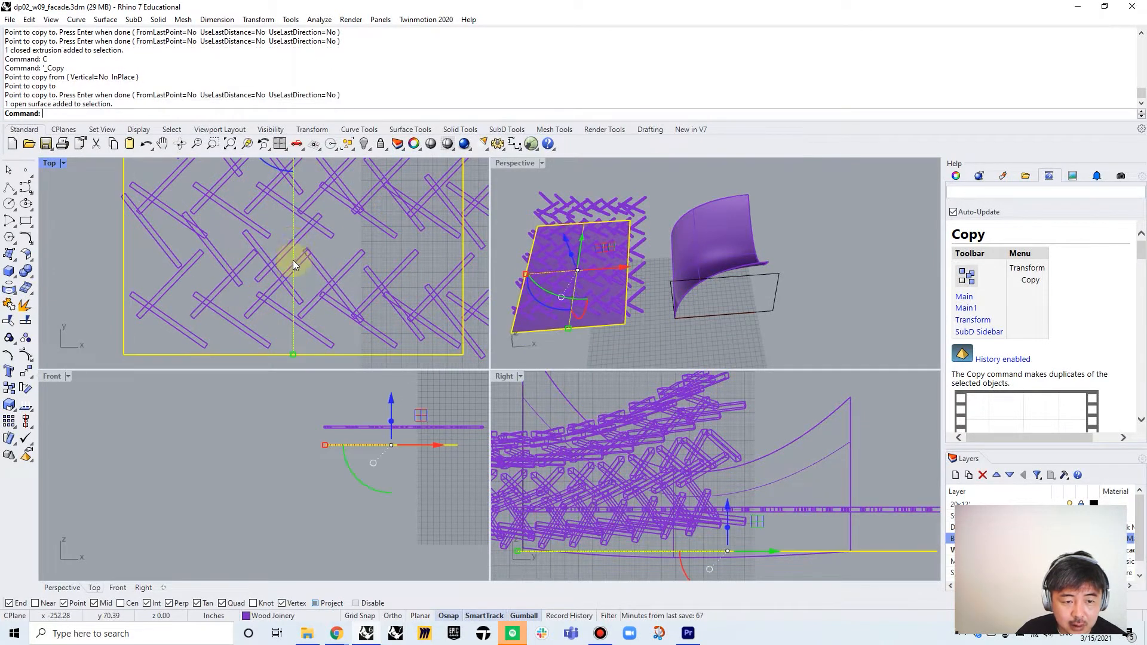
left_click(301, 240)
left_click_drag(262, 292, 167, 205)
scroll(155, 278, "down", 2)
scroll(155, 277, "down", 2)
- Copy the steep bar once horizontally across the next pair of crossed bars
type("c")
key("Return")
left_click(135, 335)
left_click(162, 337, "shift")
key("Return")
- Copy the second steep bar along the row at the same spacing until the row has eight steep bars
scroll(172, 273, "up", 6)
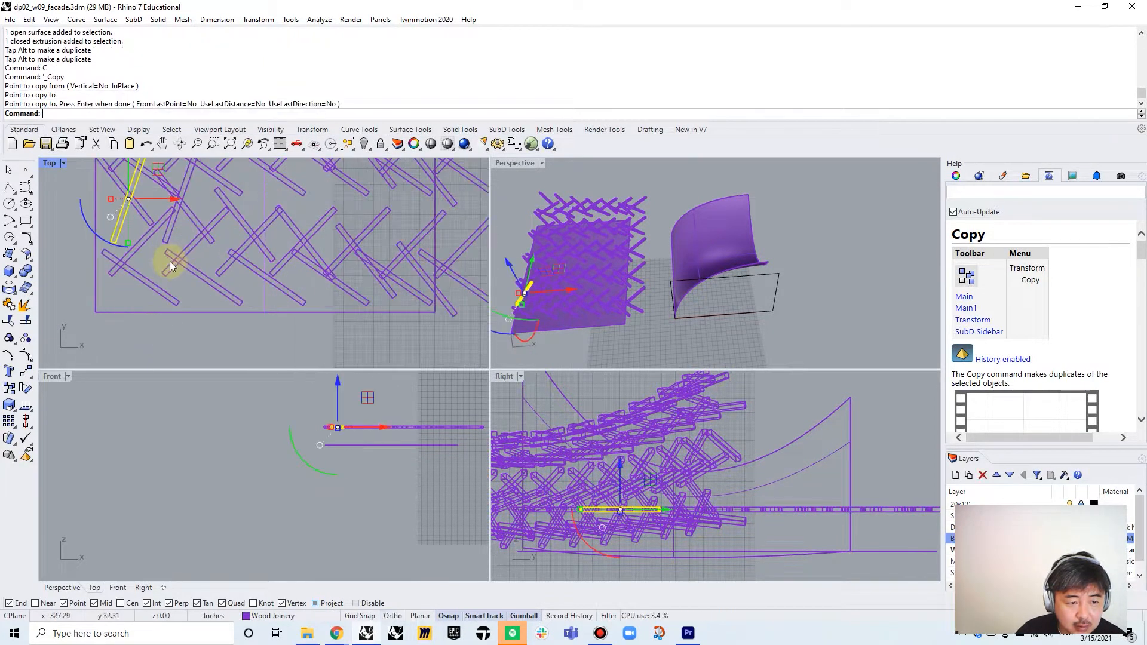
left_click(165, 240)
type("c")
key("Return")
left_click(116, 243)
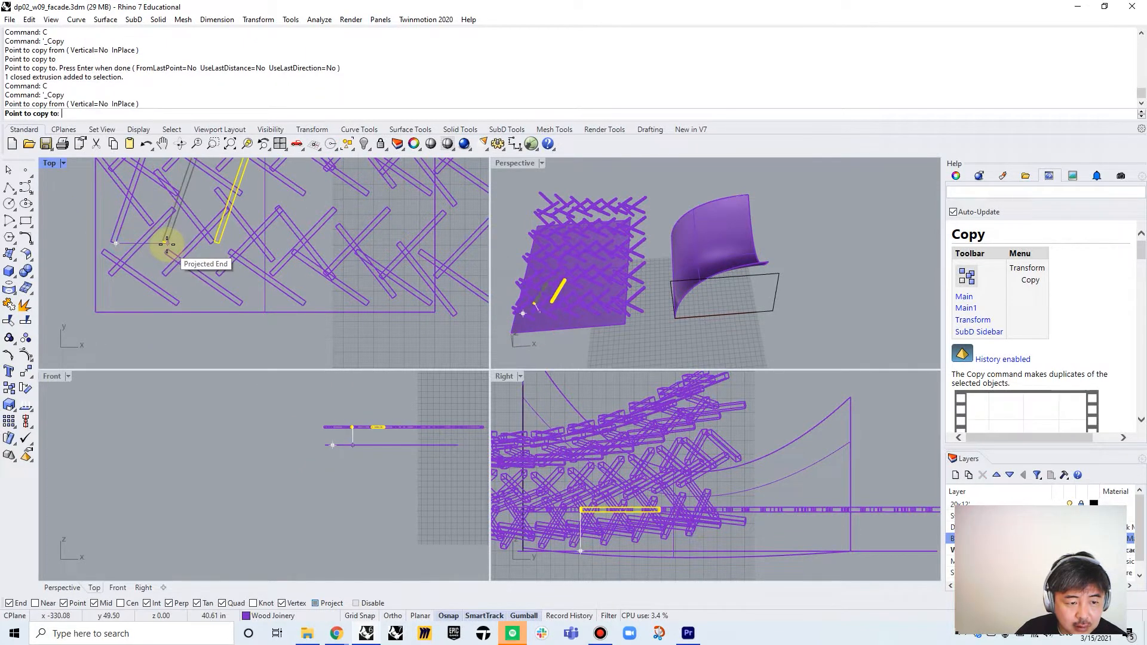
left_click(169, 245)
left_click(221, 243)
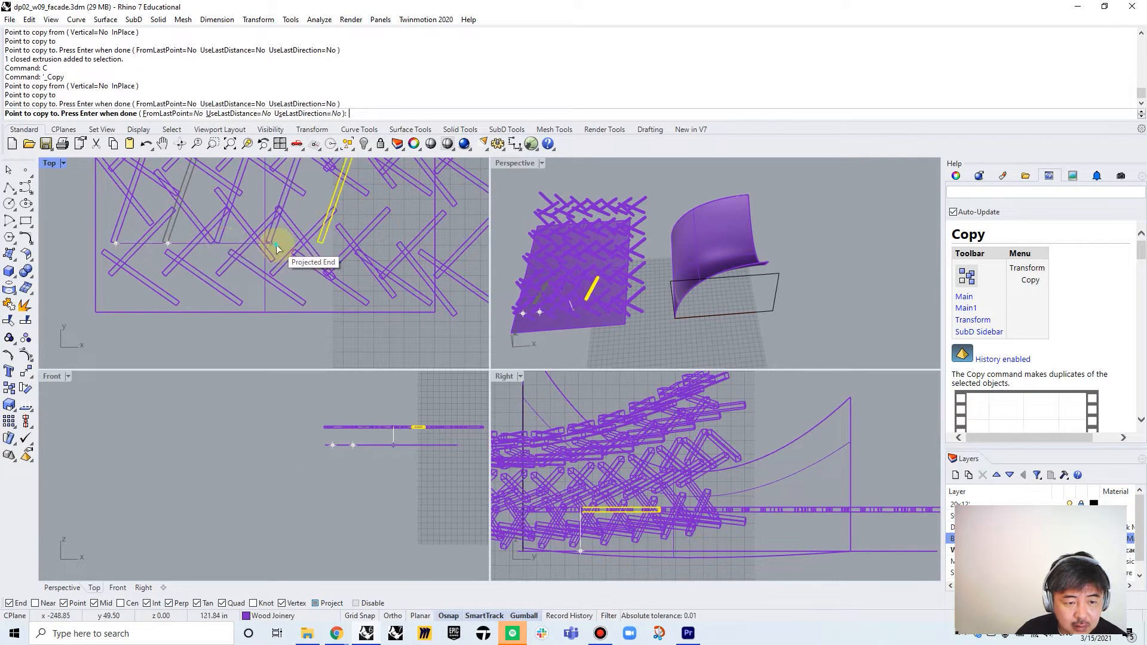
left_click(273, 243)
left_click(325, 243)
left_click(376, 242)
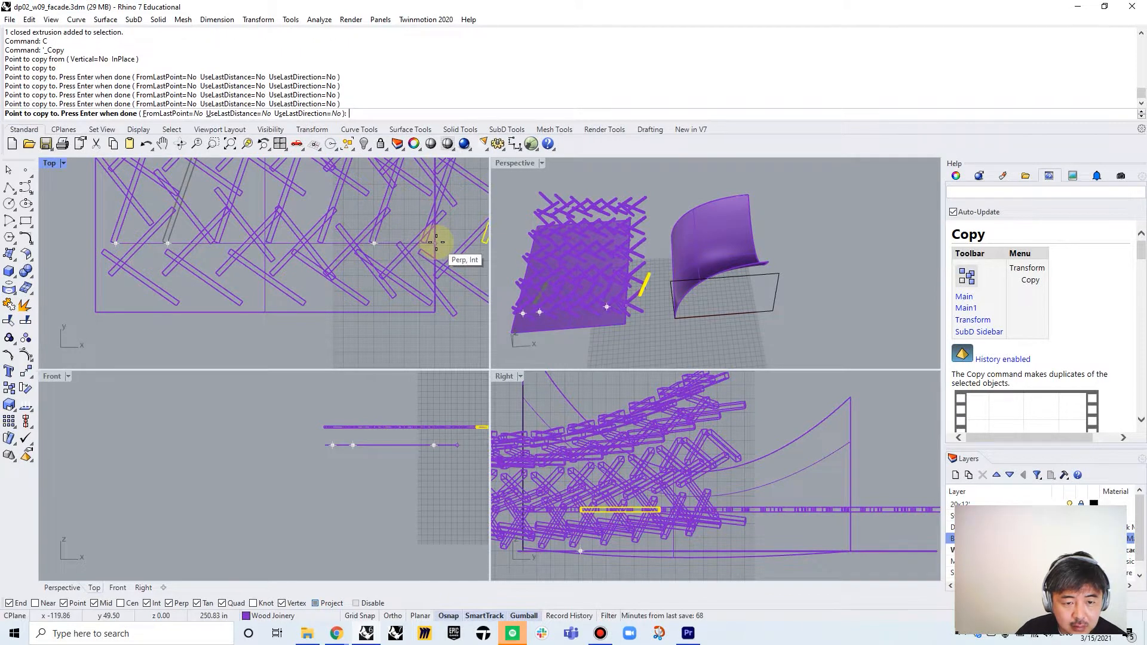
key("Return")
- Copy the first seven steep bars, without the rightmost one, about 68 in straight up with Ortho on
scroll(353, 278, "up", 4)
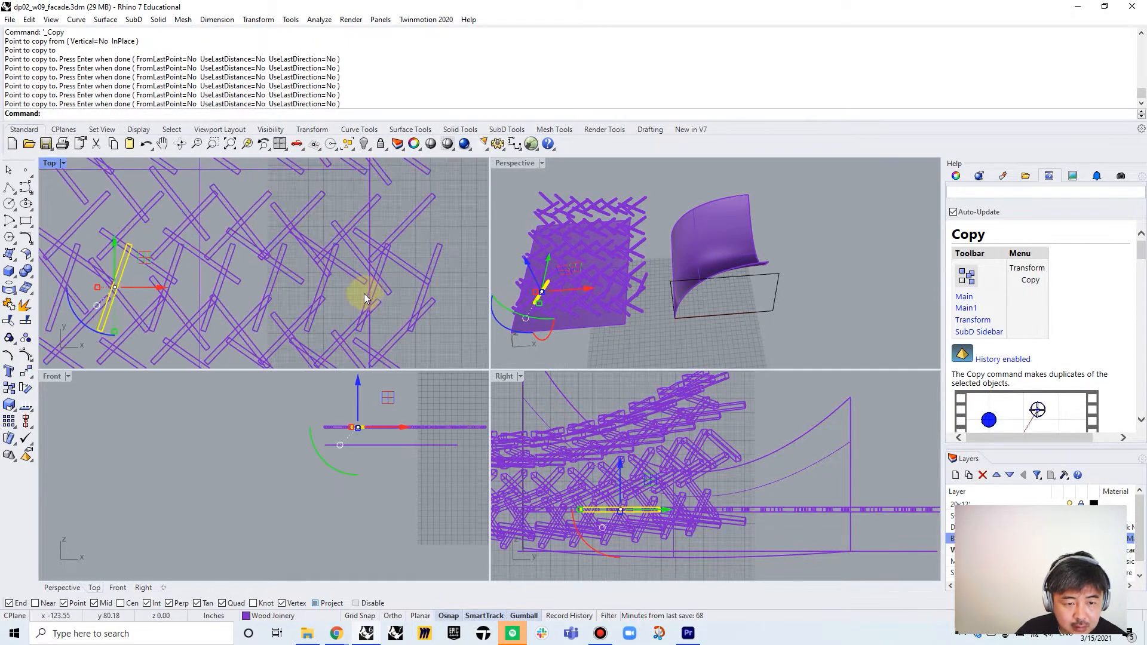
left_click(366, 295)
left_click(319, 293, "shift")
left_click(264, 282, "shift")
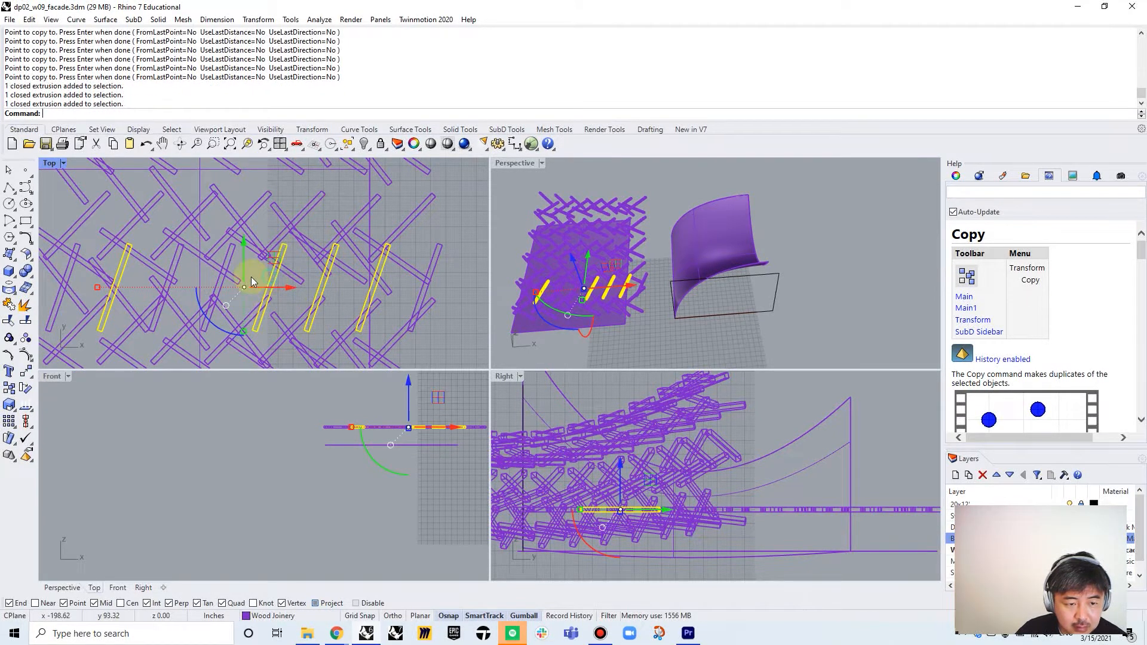
left_click(216, 285, "shift")
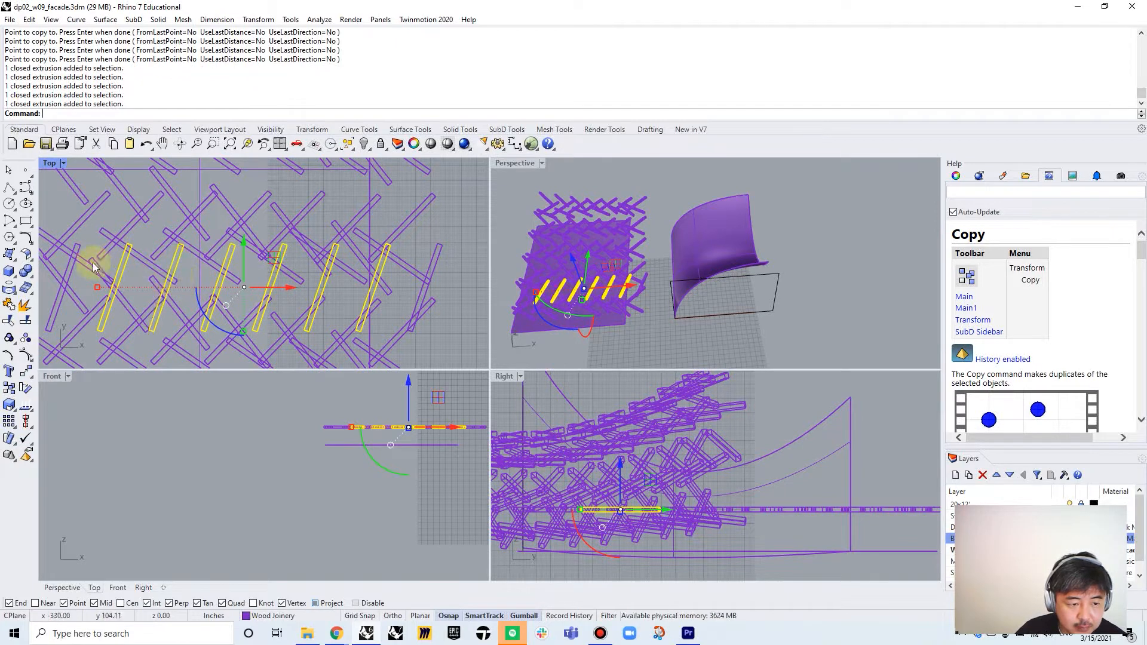
left_click(72, 273, "shift")
right_click_drag(198, 280, 254, 284)
type("C")
key("Return")
left_click(141, 303)
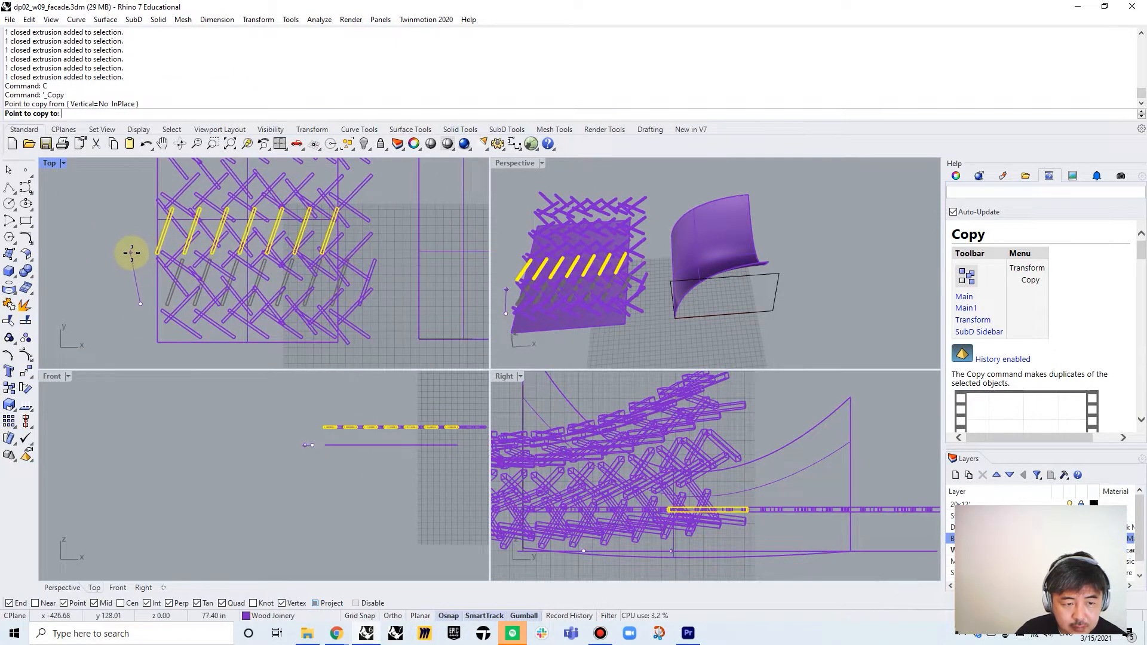
key("F8")
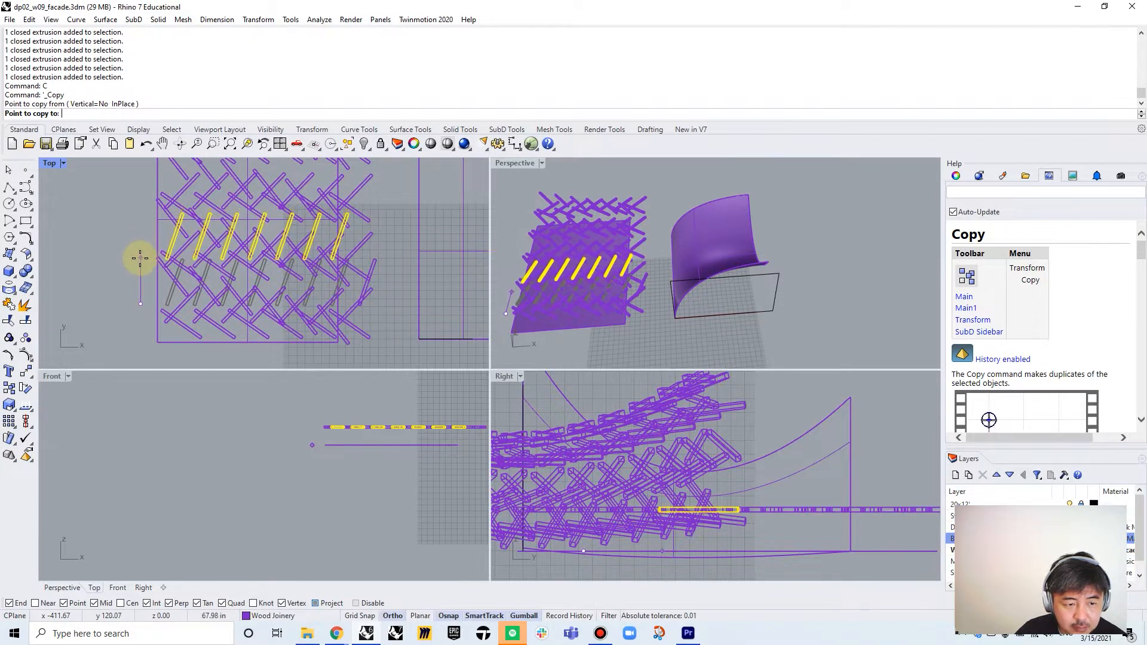
left_click(140, 257)
key("Return")
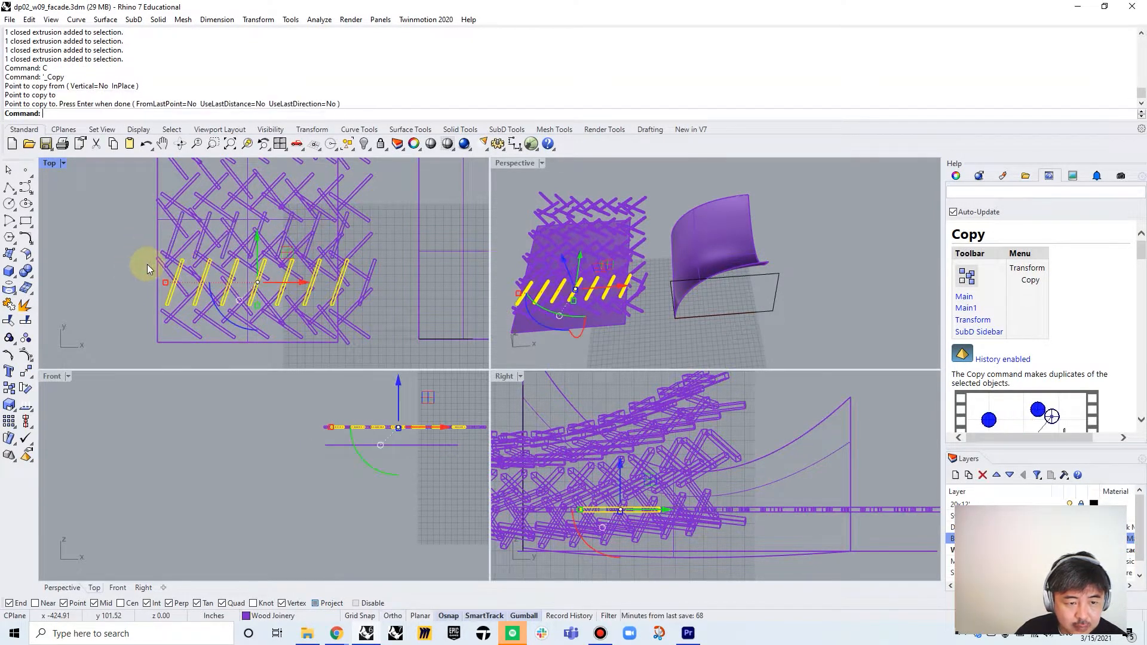
- Copy the second row of seven steep bars upward three times over the remaining rows of the surface
scroll(344, 232, "up", 3)
left_click(341, 224)
left_click(300, 232, "shift")
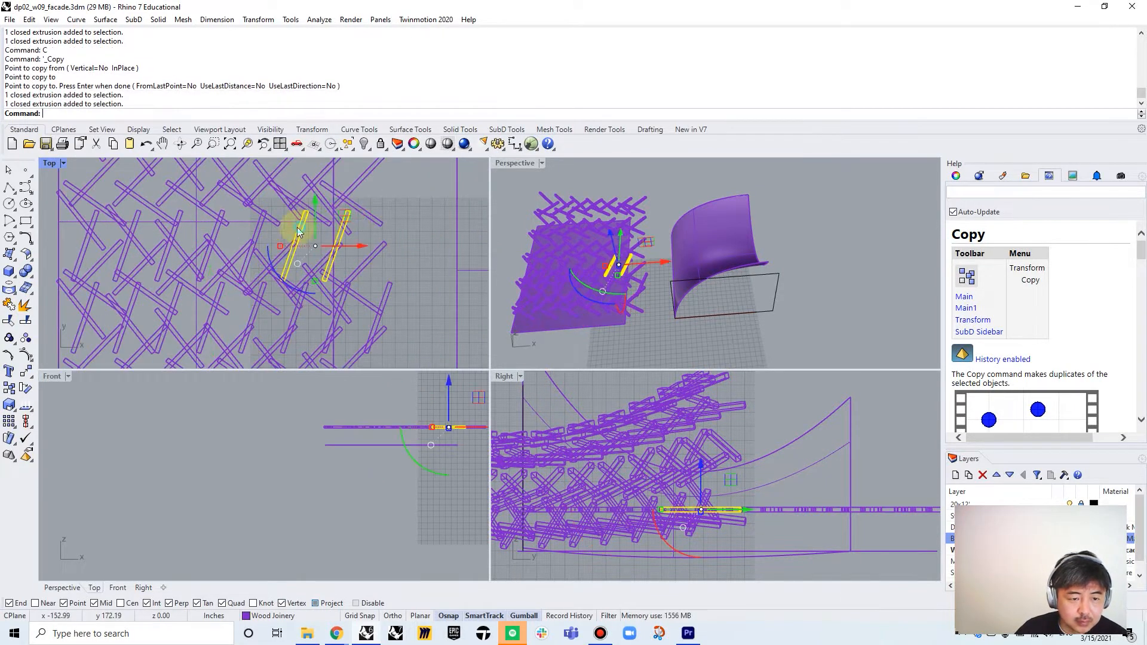
left_click(260, 227, "shift")
left_click(219, 229, "shift")
left_click(180, 212, "shift")
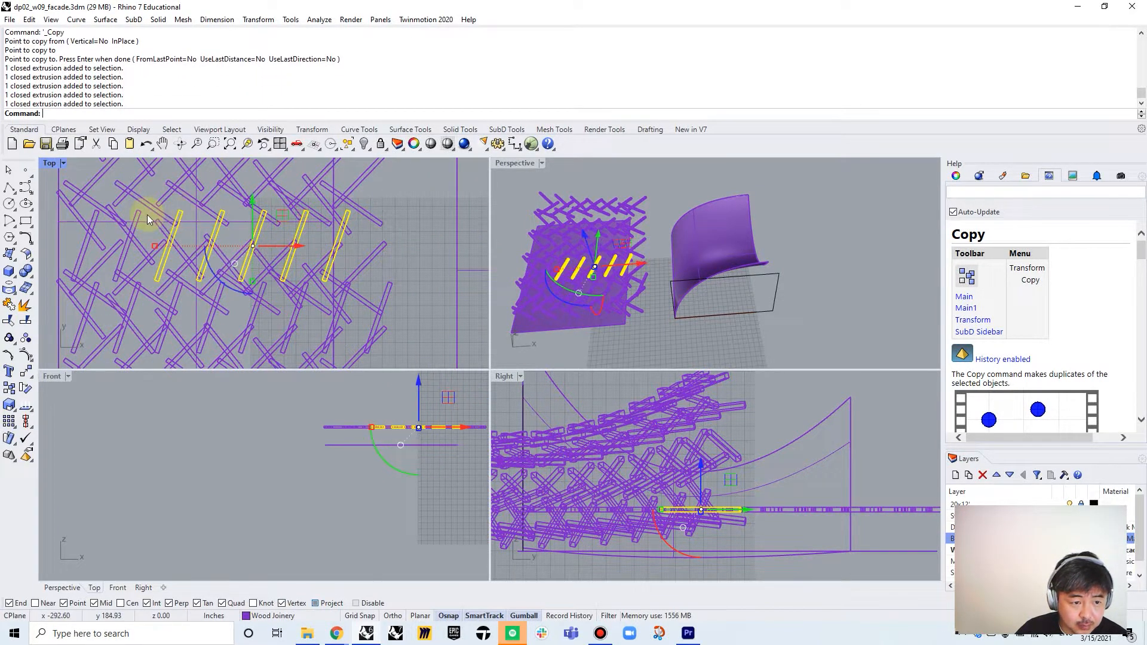
left_click(136, 216, "shift")
type("c")
key("Return")
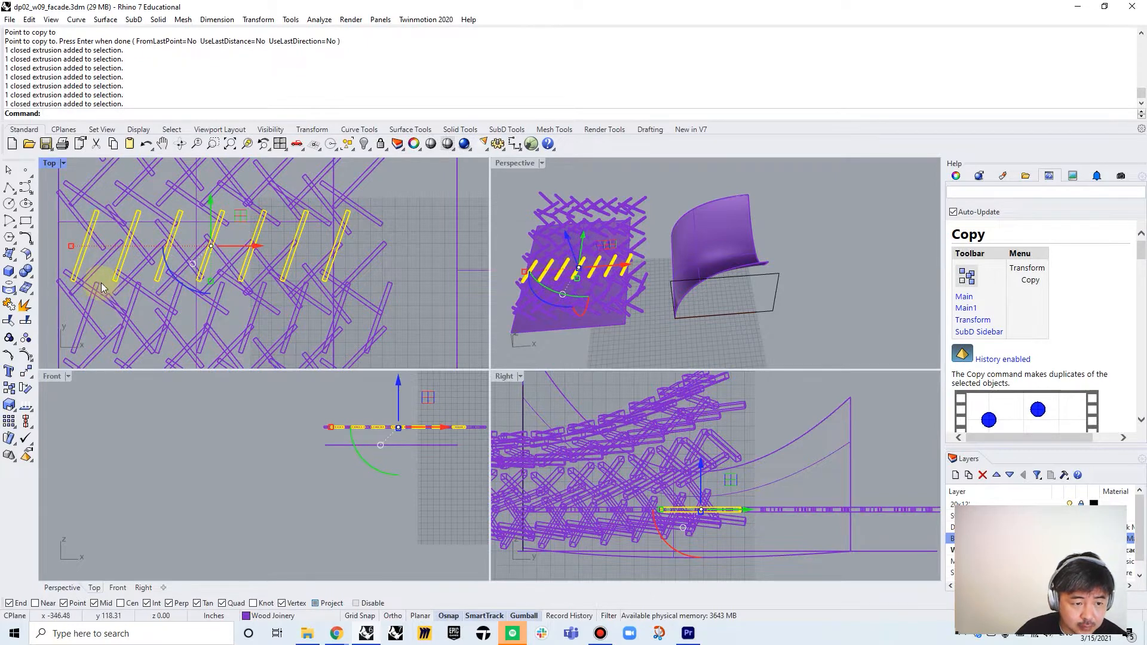
left_click(101, 284)
right_click_drag(120, 246, 170, 254)
scroll(108, 268, "up", 4)
left_click(105, 267)
left_click(170, 253)
scroll(174, 250, "up", 2)
left_click(177, 250)
key("Return")
scroll(375, 242, "down", 3)
right_click_drag(375, 242, 322, 213)
key("Escape")
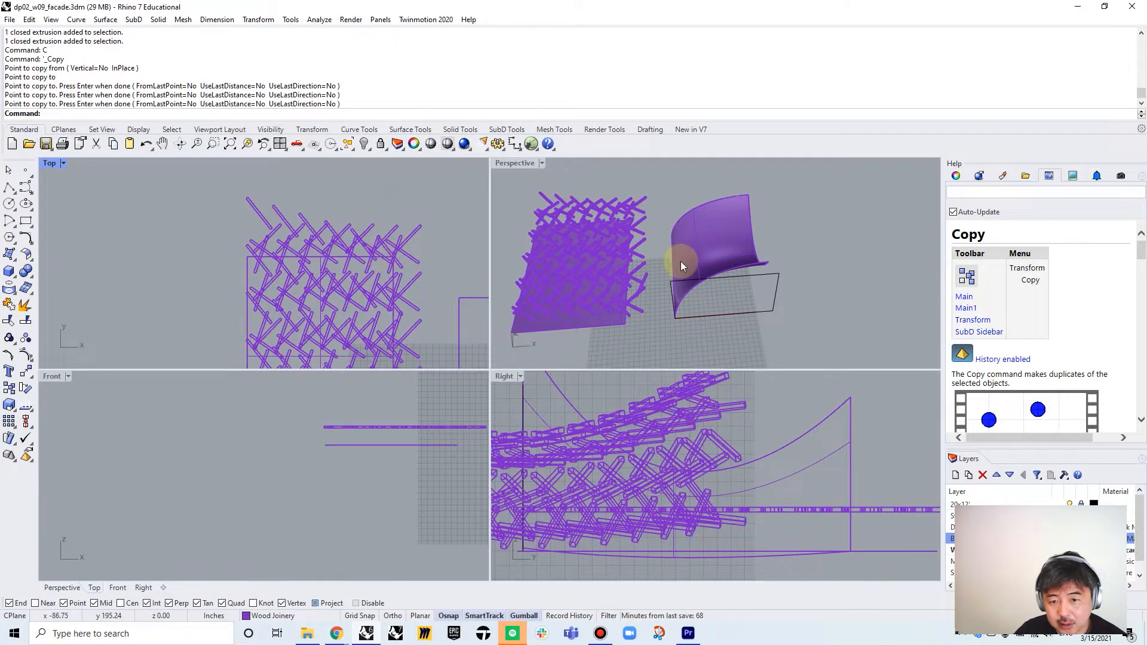
- Select all the bars above the flat surface in the Front view and lower them onto the surface
right_click_drag(604, 265, 559, 290)
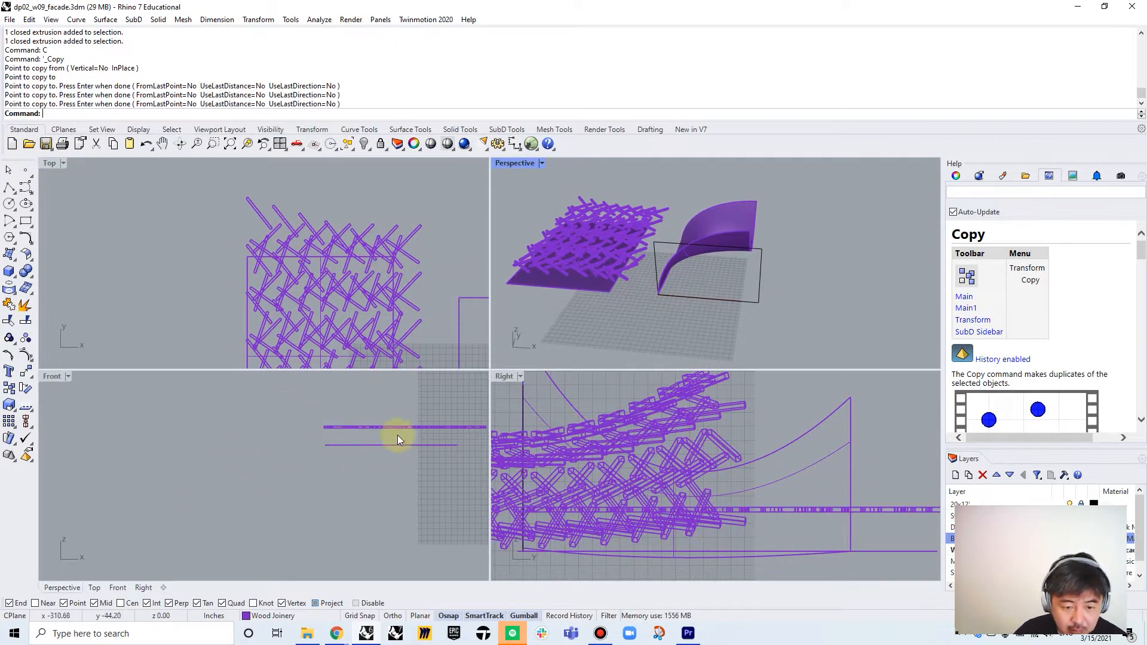
right_click_drag(383, 450, 339, 431)
left_click_drag(317, 431, 249, 421)
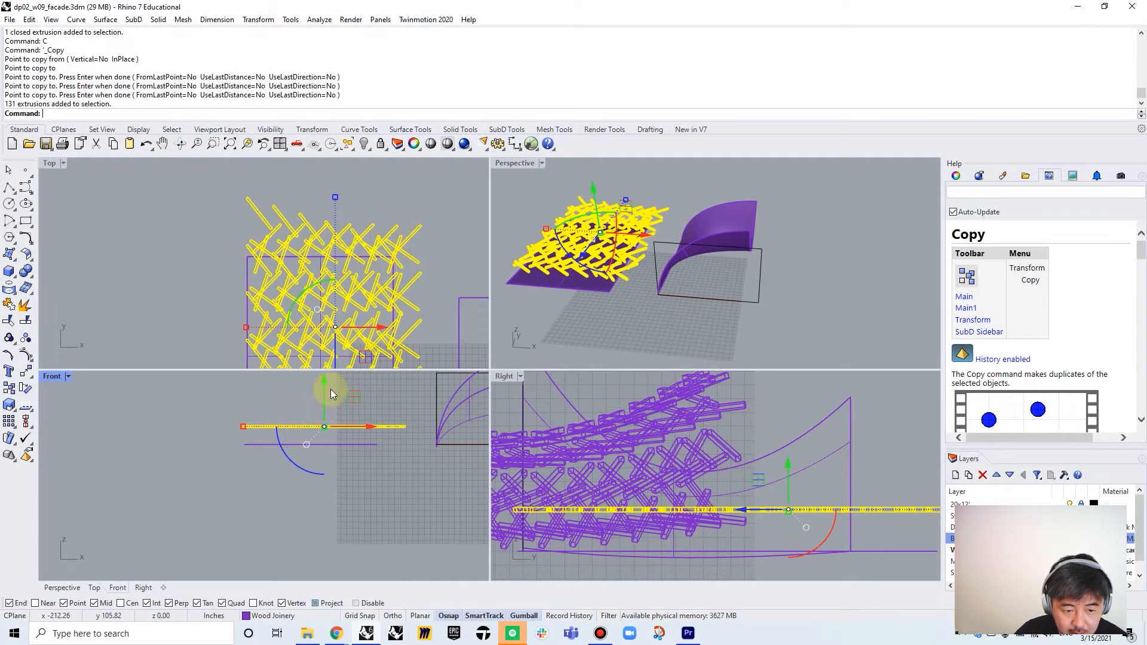
left_click_drag(324, 387, 371, 430)
scroll(346, 476, "up", 3)
key("Escape")
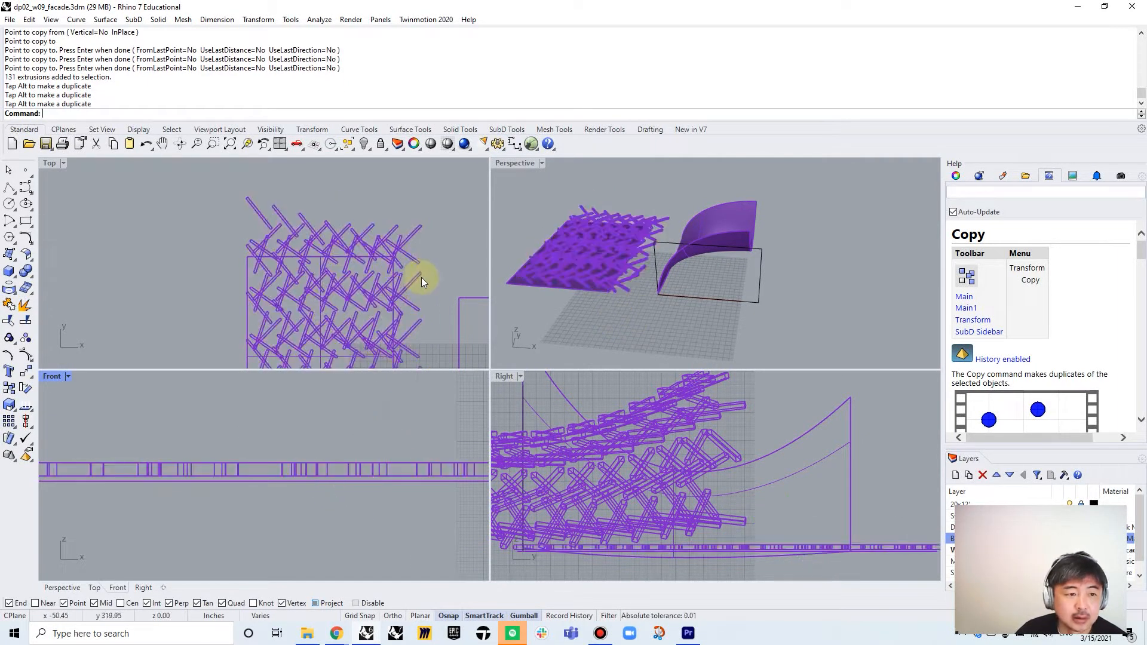
- Select all the bars on the flat surface again and group them
scroll(392, 332, "down", 4)
scroll(410, 434, "down", 4)
right_click_drag(419, 421, 389, 431)
left_click_drag(234, 423, 220, 435)
type("g")
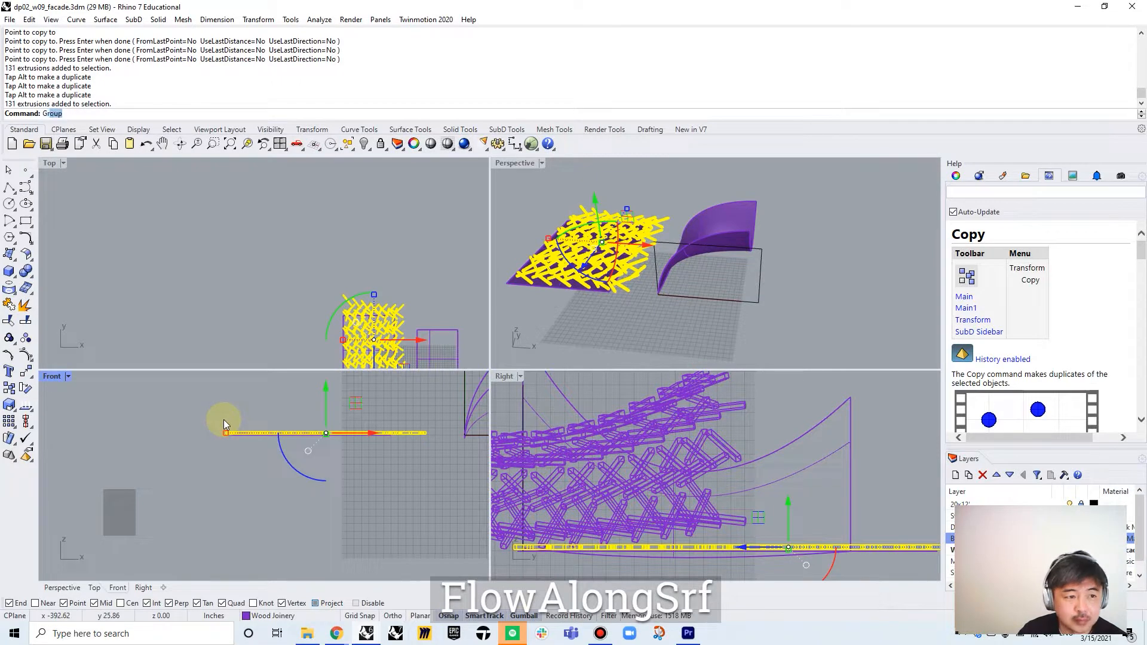
key("Return")
- Flow the grouped bars from the flat surface onto the curved surface with FlowAlongSrf, using Copy=Yes and Rigid=Yes
type("s")
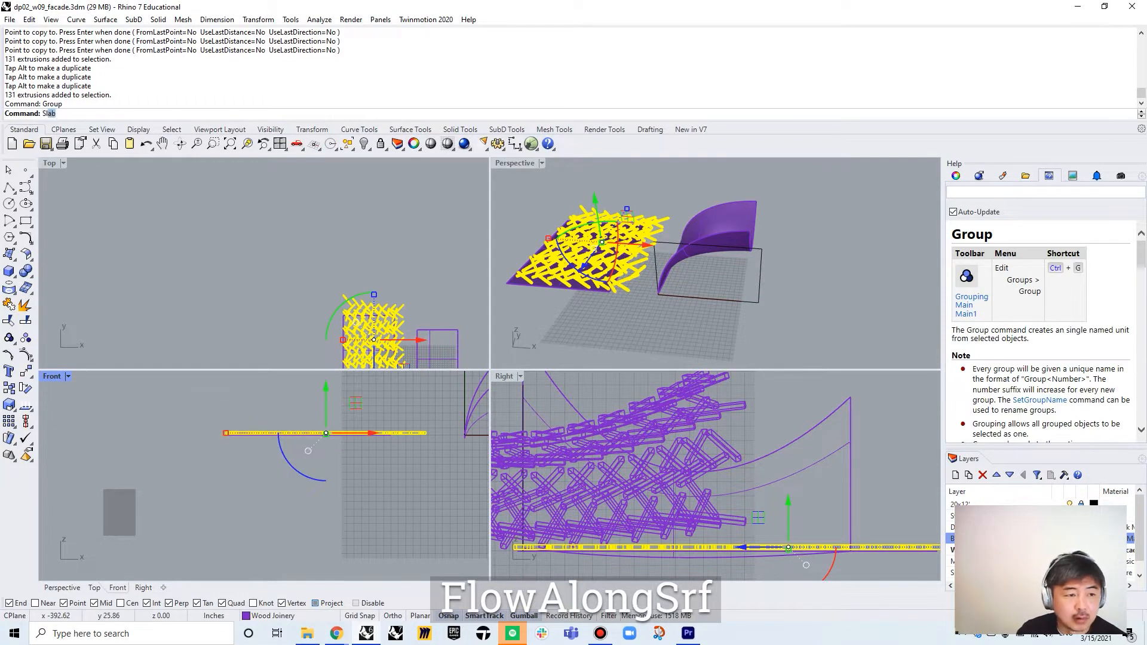
key("Escape")
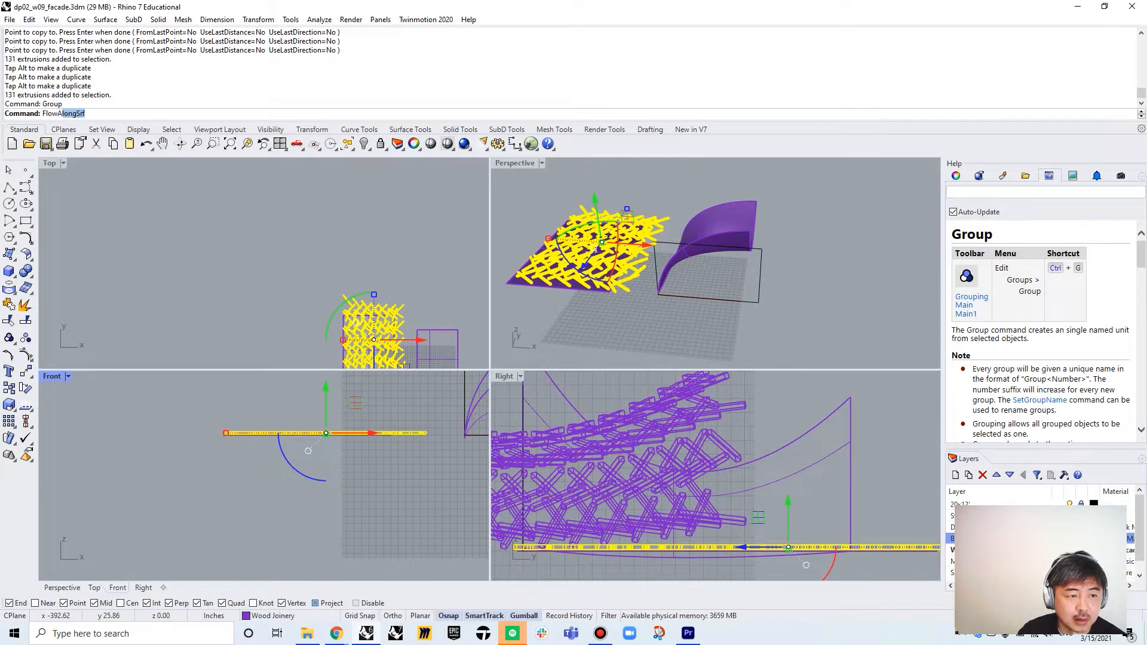
type("FlowA")
key("Return")
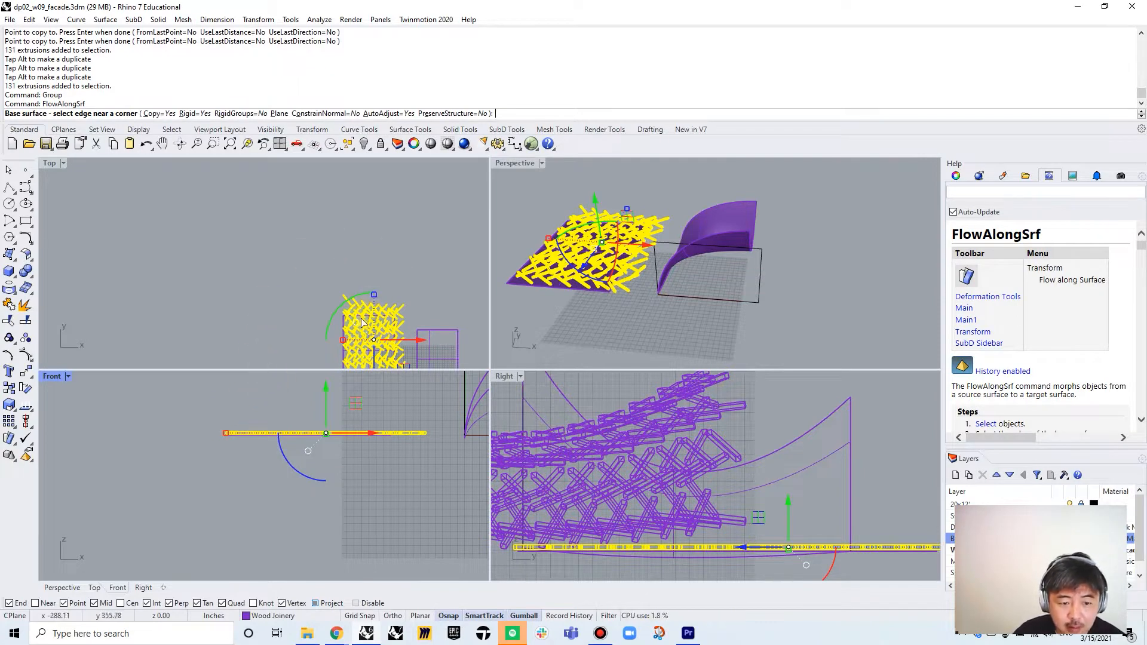
scroll(365, 321, "up", 3)
left_click(374, 287)
right_click_drag(719, 273, 804, 192)
left_click(691, 313)
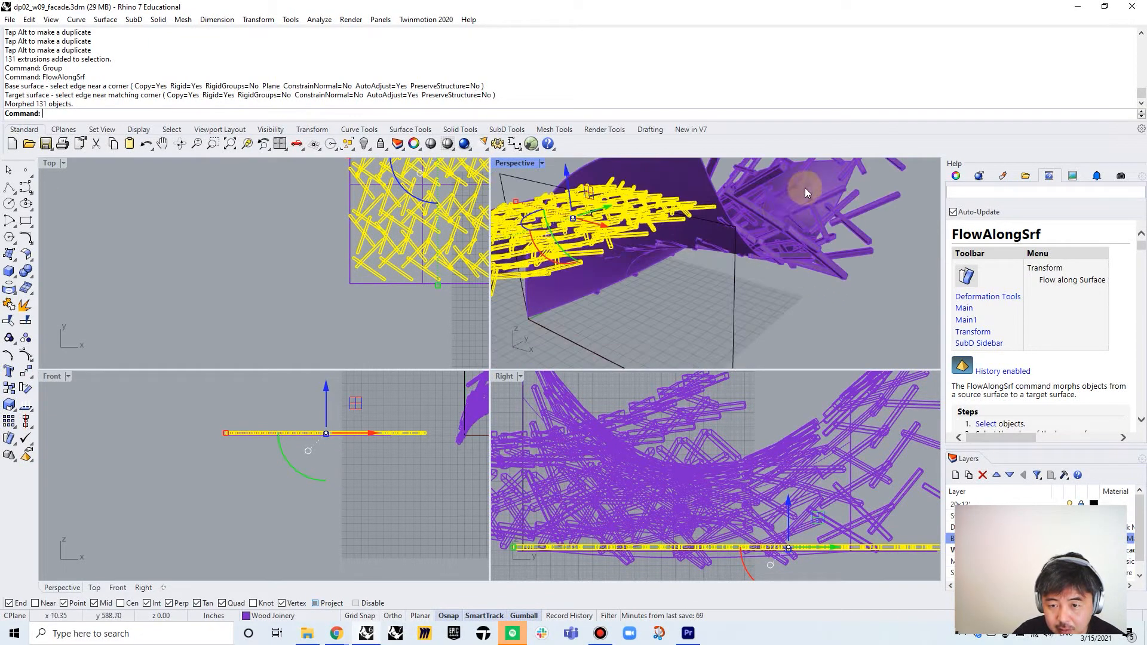
- Hide the curved surface and inspect the bars flowed along it
left_click(822, 179)
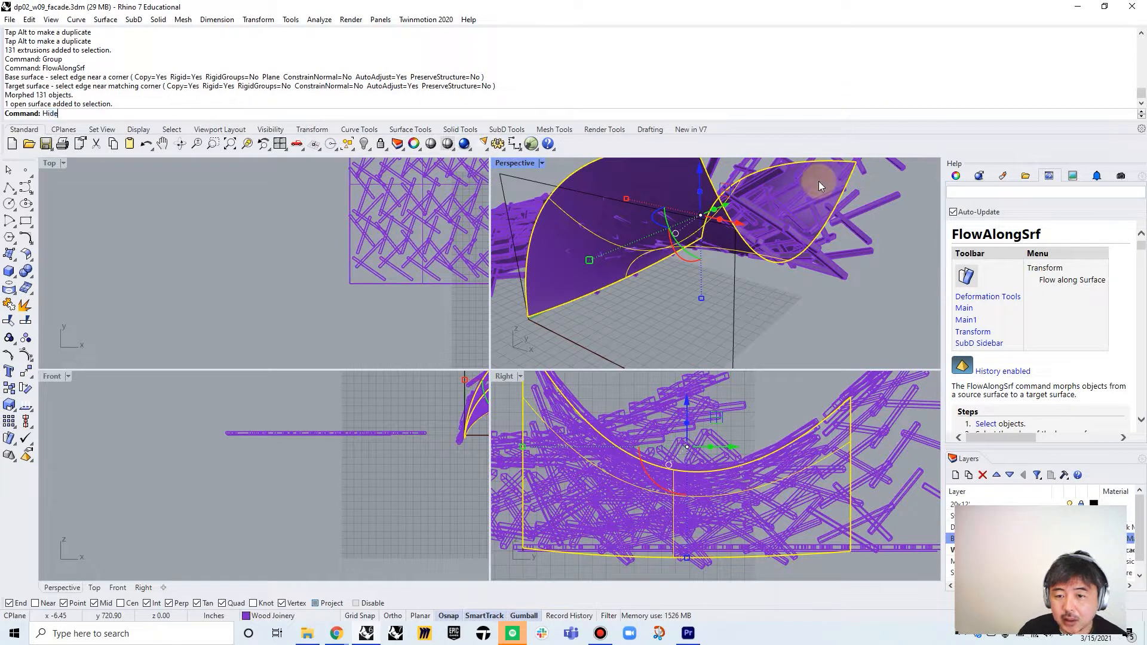
key("ctrl+h")
right_click_drag(707, 264, 833, 311)
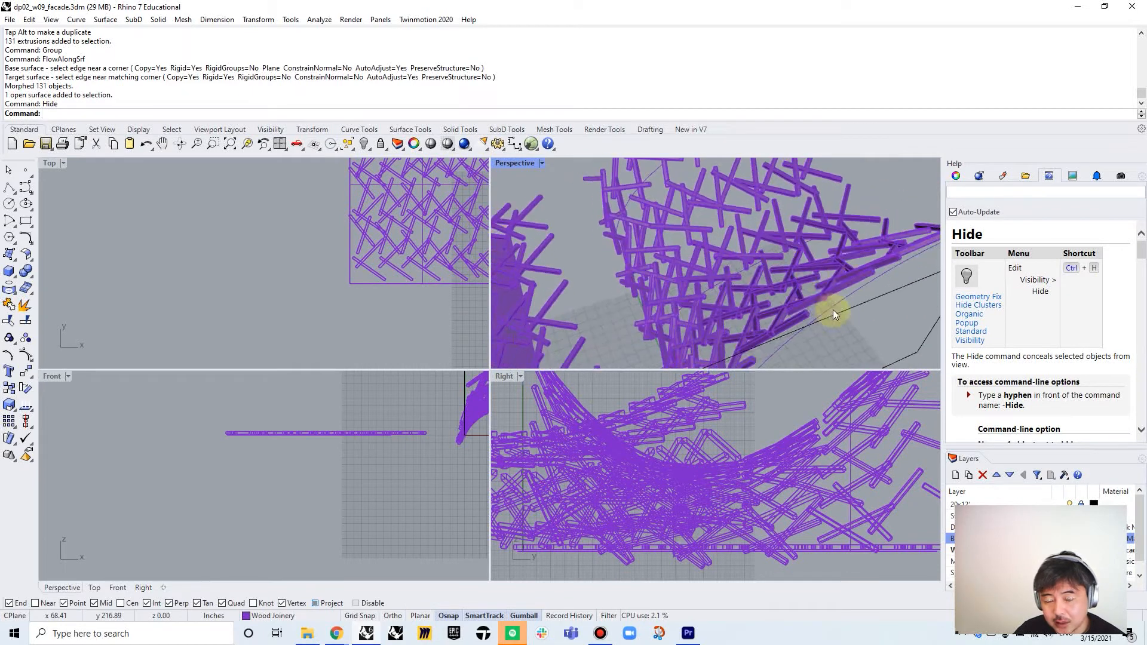
scroll(809, 274, "down", 3)
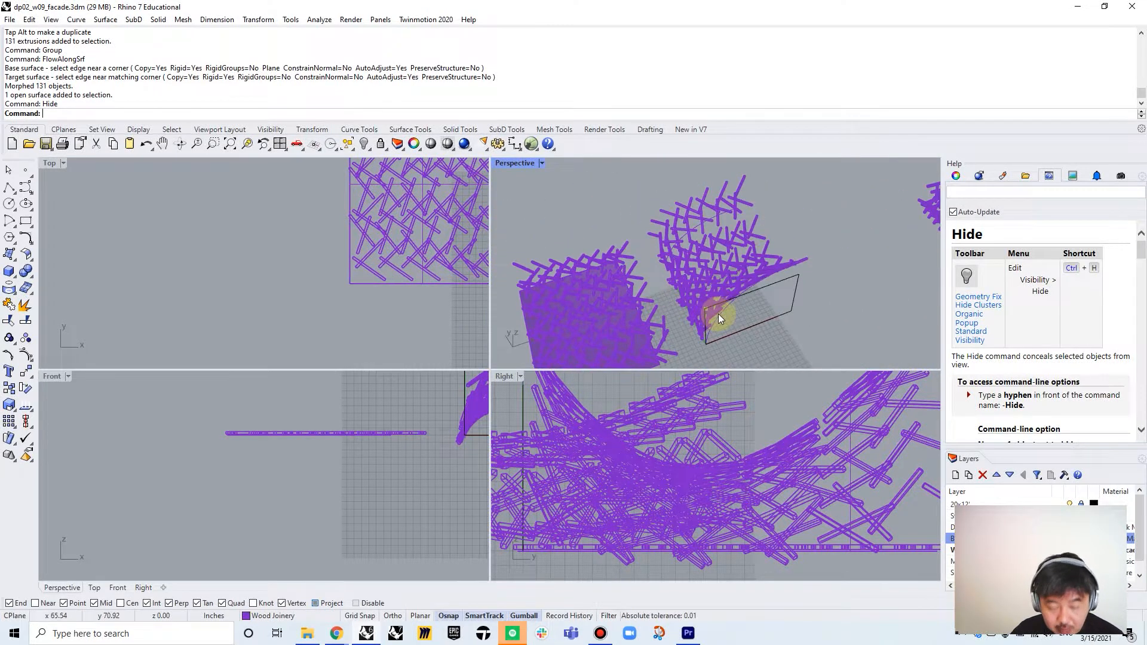
- Undo the hiding of the curved surface and the FlowAlongSrf operation
key("ctrl+z")
key("ctrl+z")
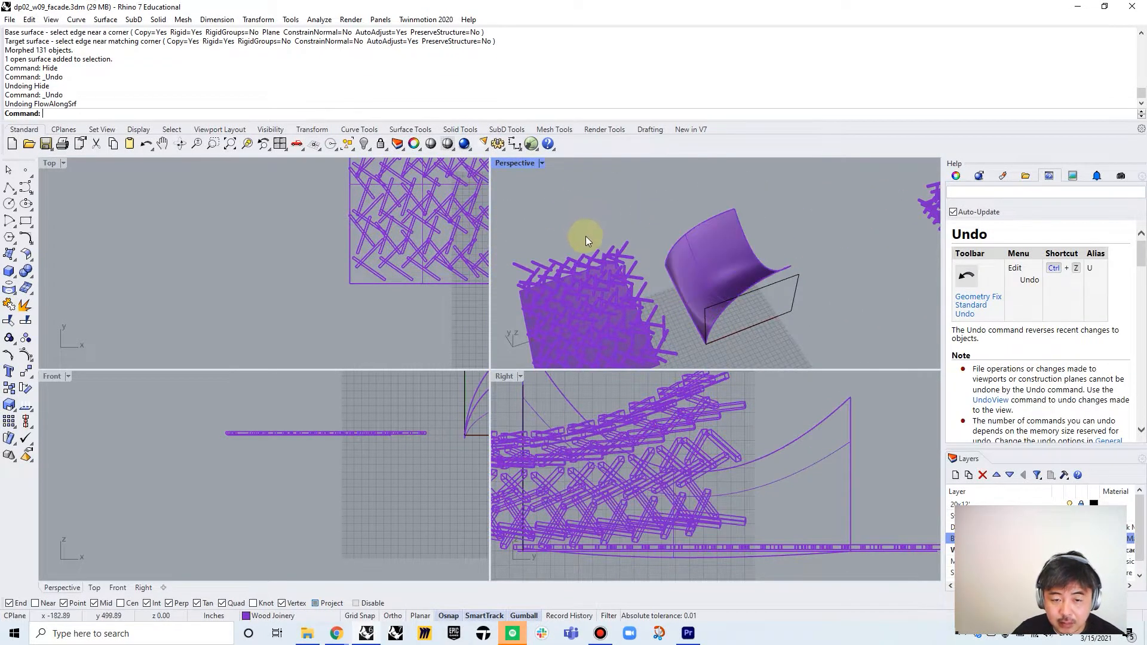
scroll(381, 238, "down", 2)
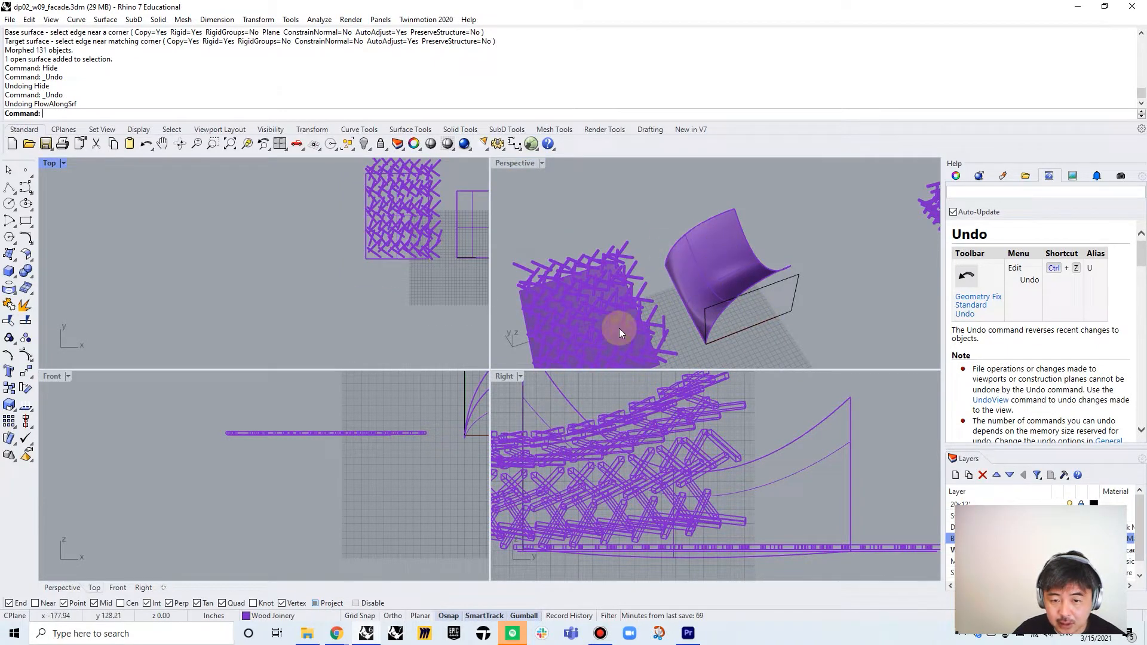
- Scale up the flat surface together with its bars in 3D and move them beside the curved surface in the Top view
right_click_drag(387, 263, 324, 296)
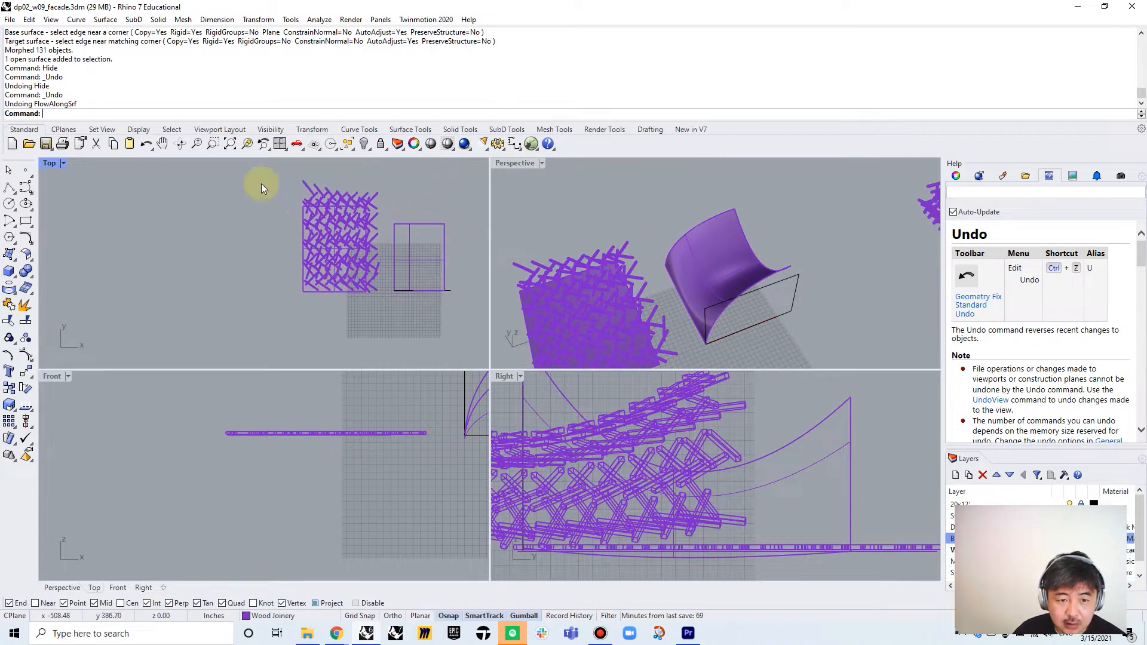
left_click_drag(376, 296, 385, 301)
left_click_drag(301, 239, 283, 216, "shift")
left_click(368, 292)
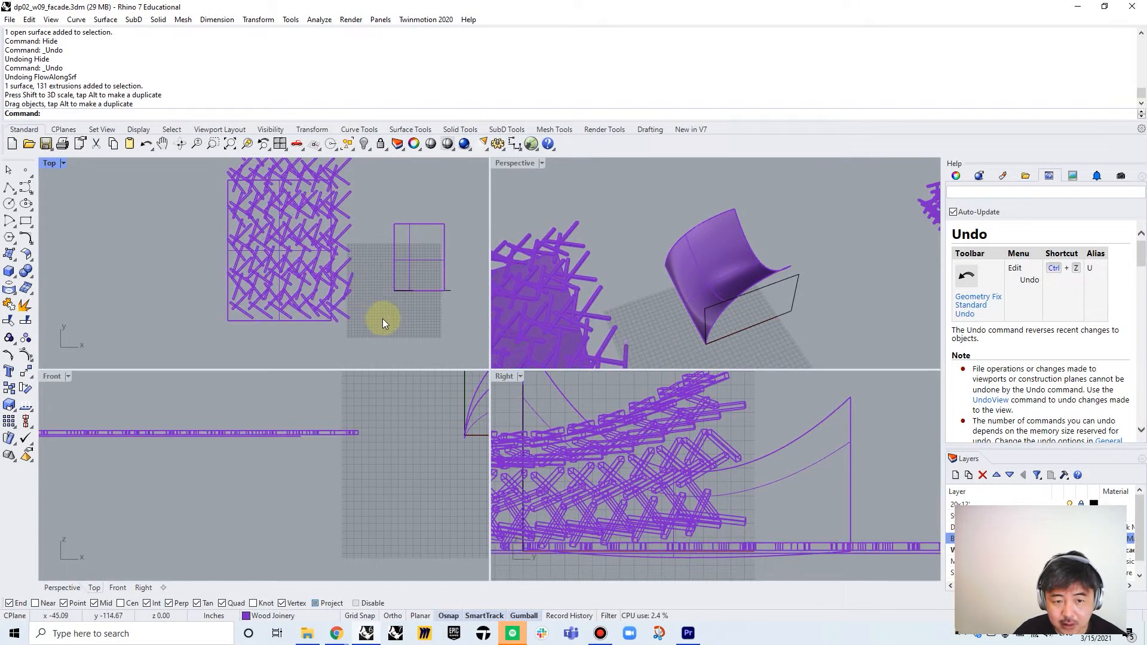
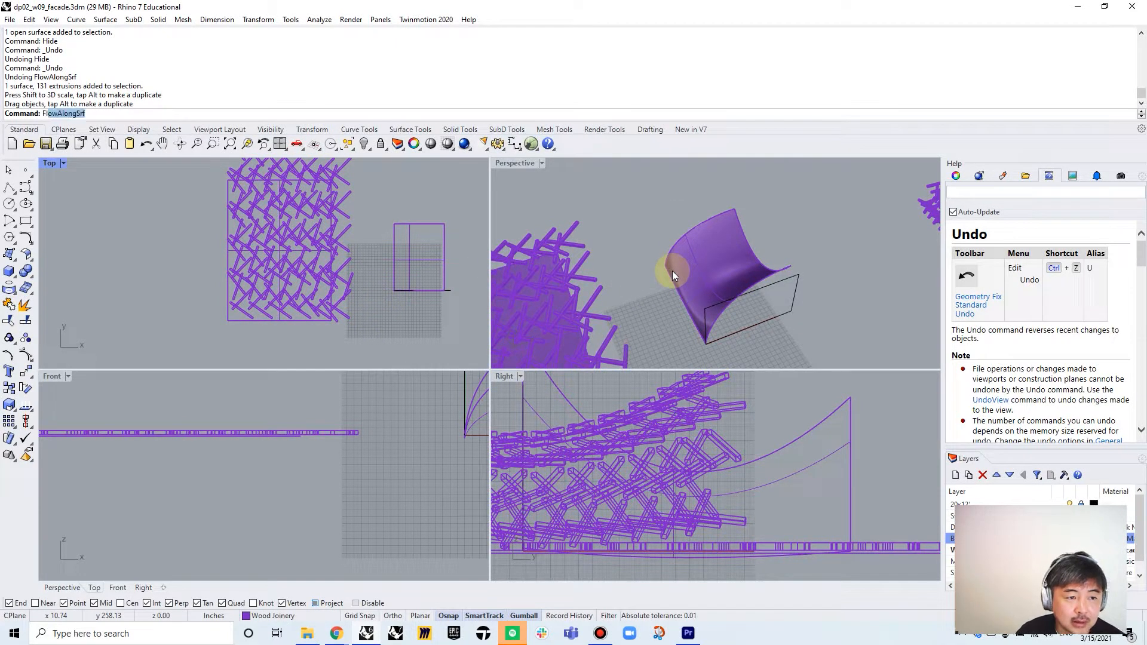
key("Return")
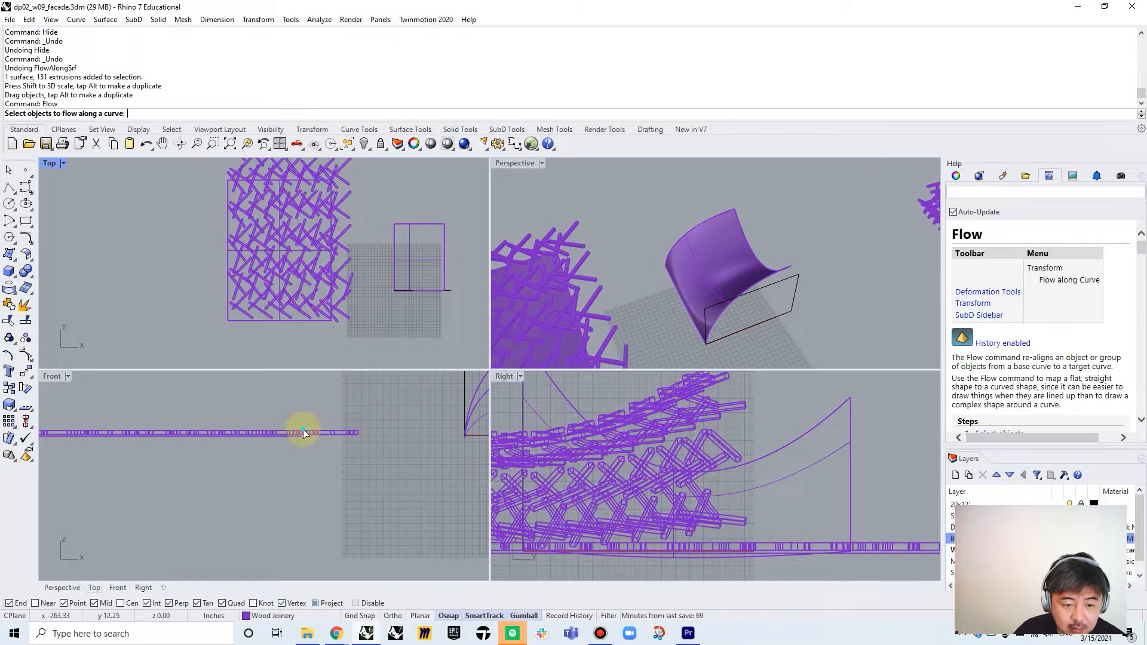
left_click(303, 431)
key("Return")
right_click_drag(110, 438, 227, 441)
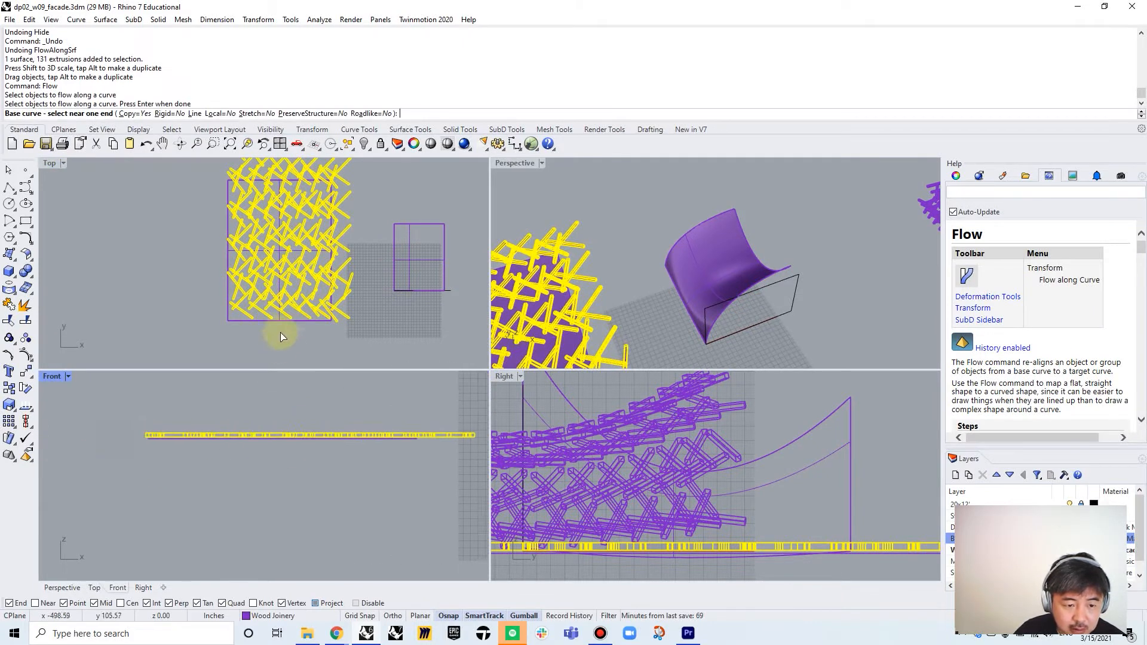
left_click(237, 322)
left_click(721, 323)
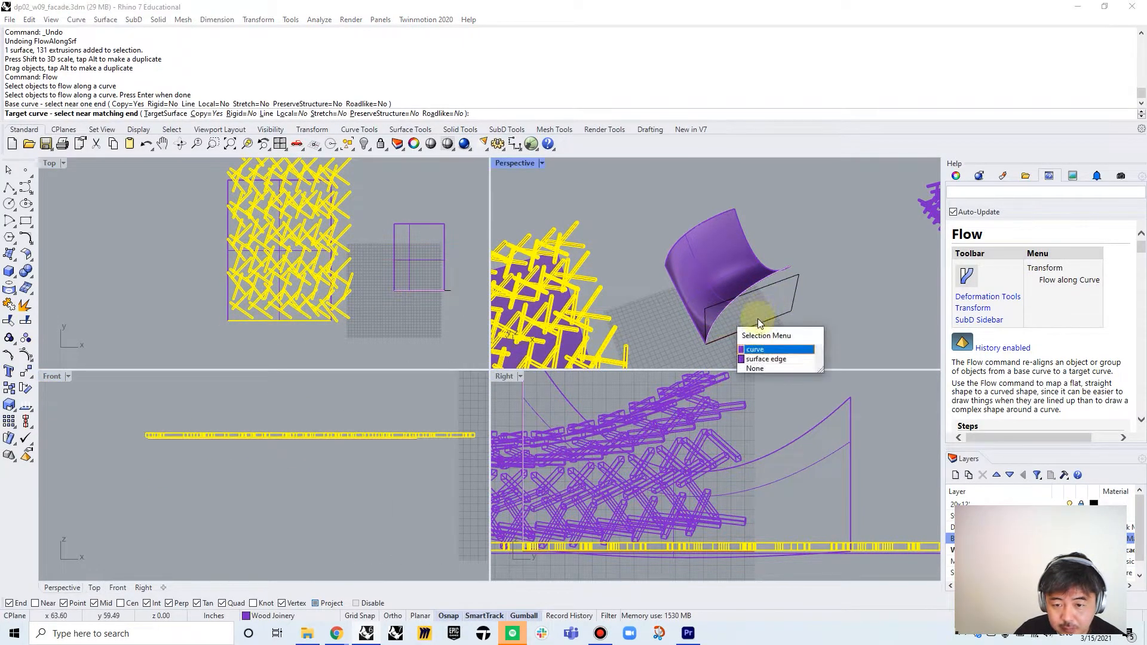
left_click(760, 332)
right_click(532, 285)
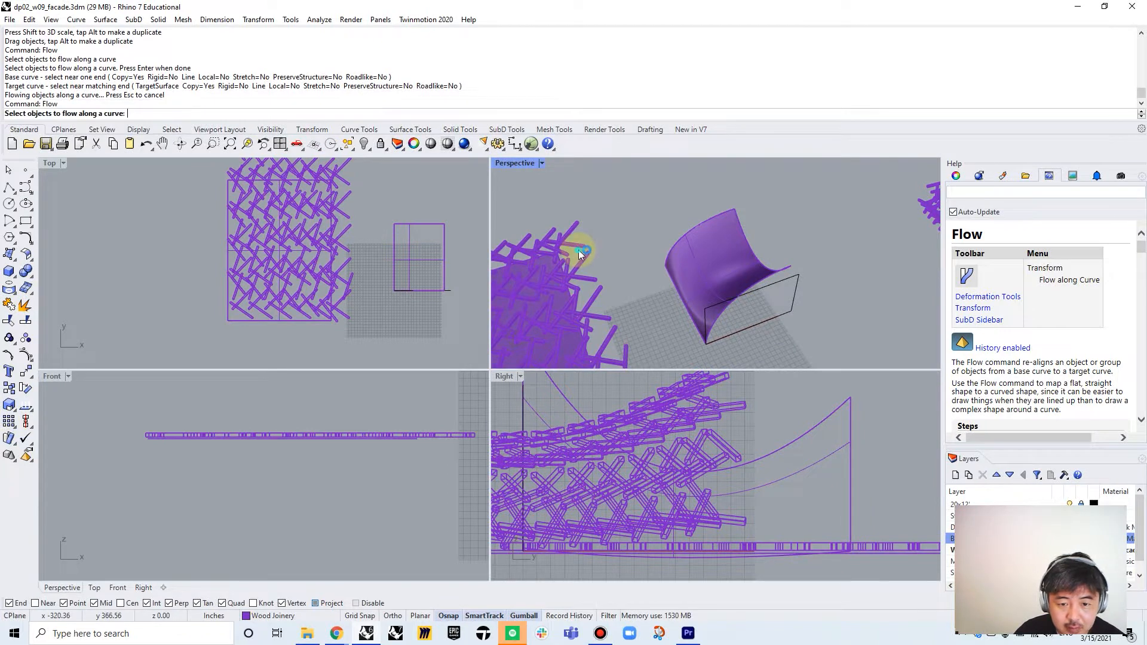
key("ctrl+shift+p")
right_click(195, 301)
left_click(237, 324)
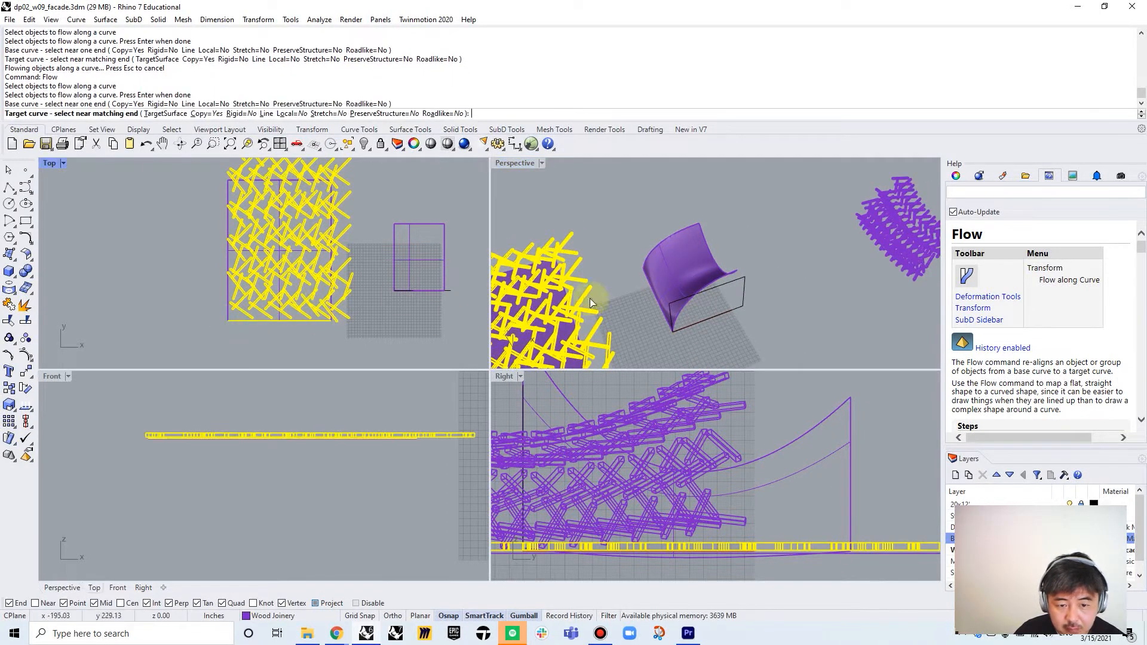
left_click(516, 304)
- Flow the enlarged bars from the flat surface onto the curved surface with FlowAlongSrf, using Copy=Yes and Rigid=Yes
type("FlowAlongSrf")
key("Return")
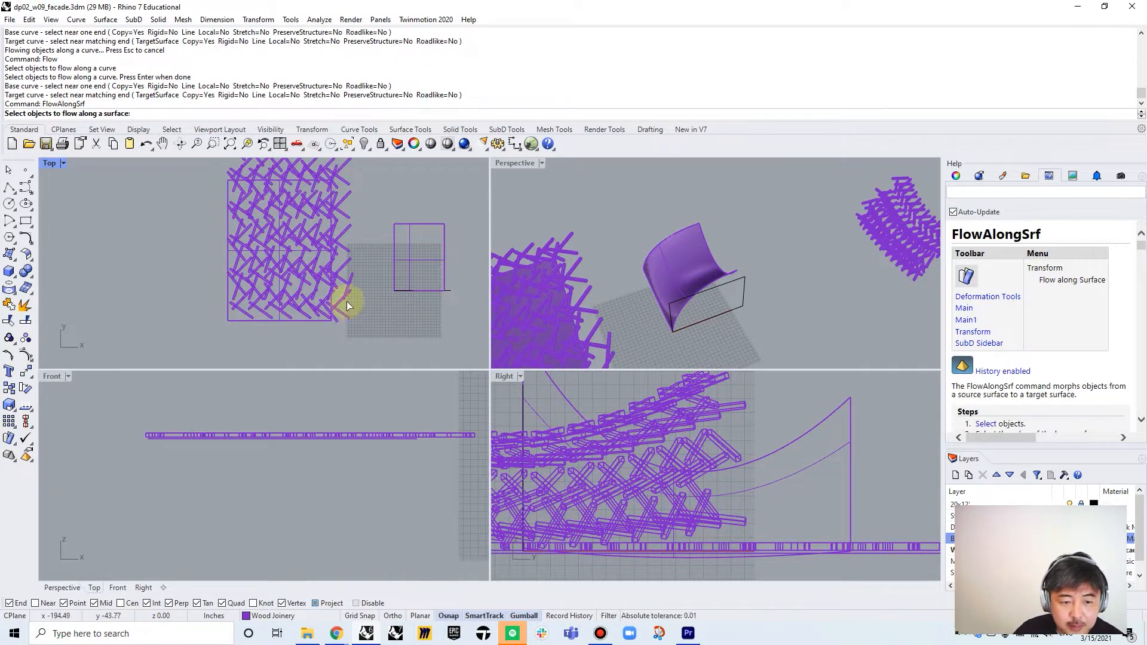
left_click(349, 305)
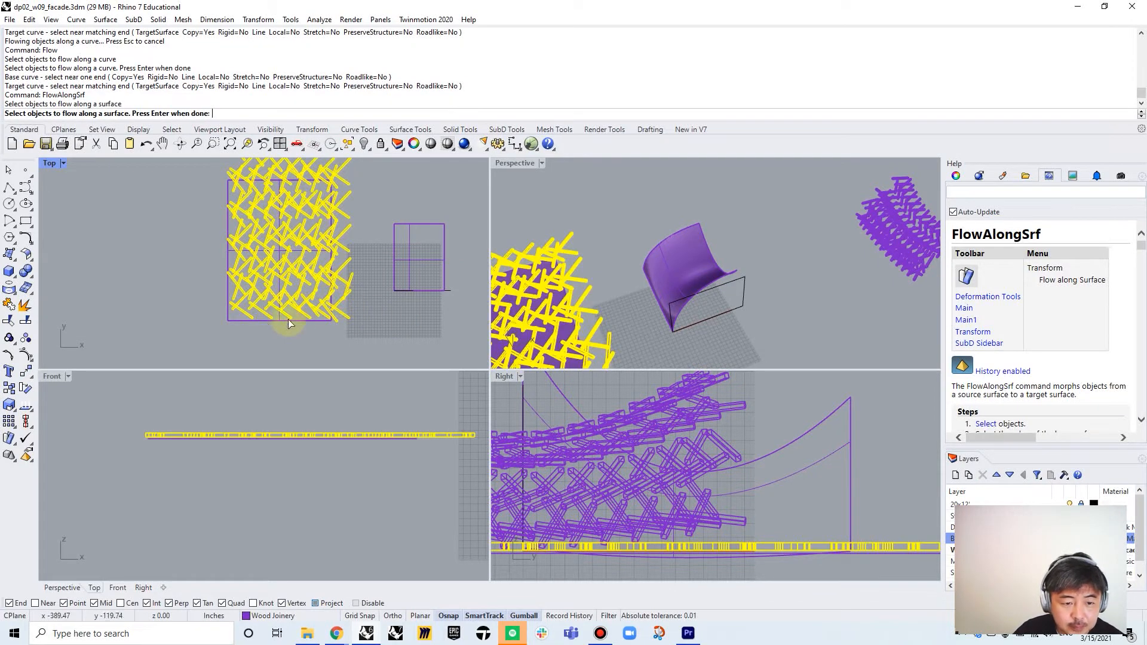
key("Return")
left_click(239, 321)
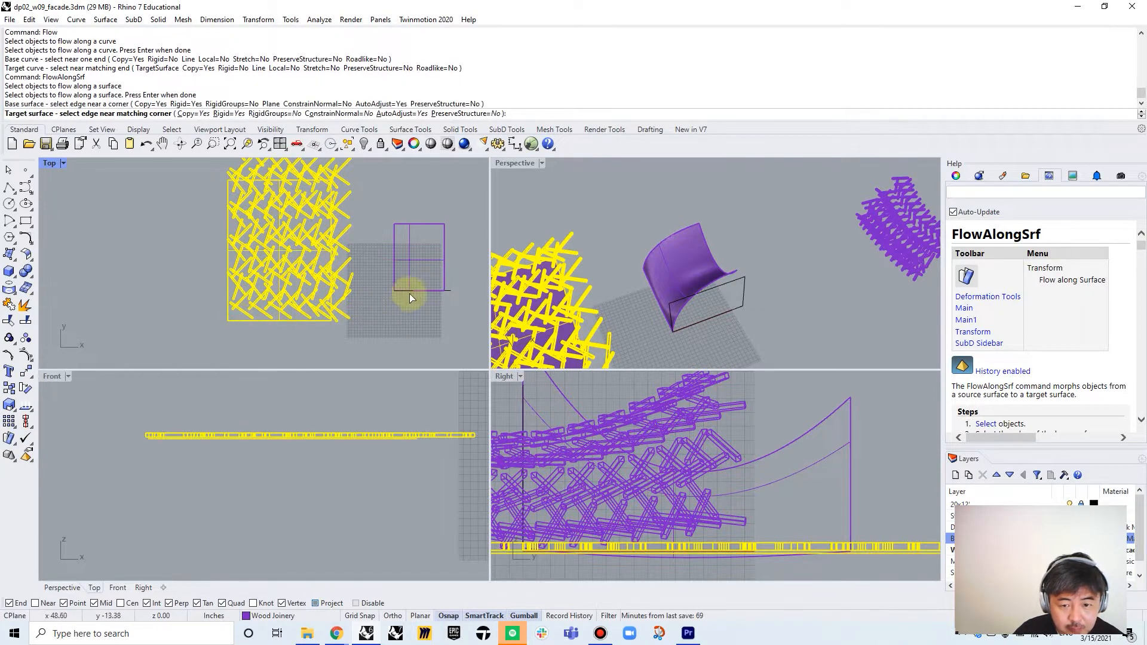
left_click(679, 309)
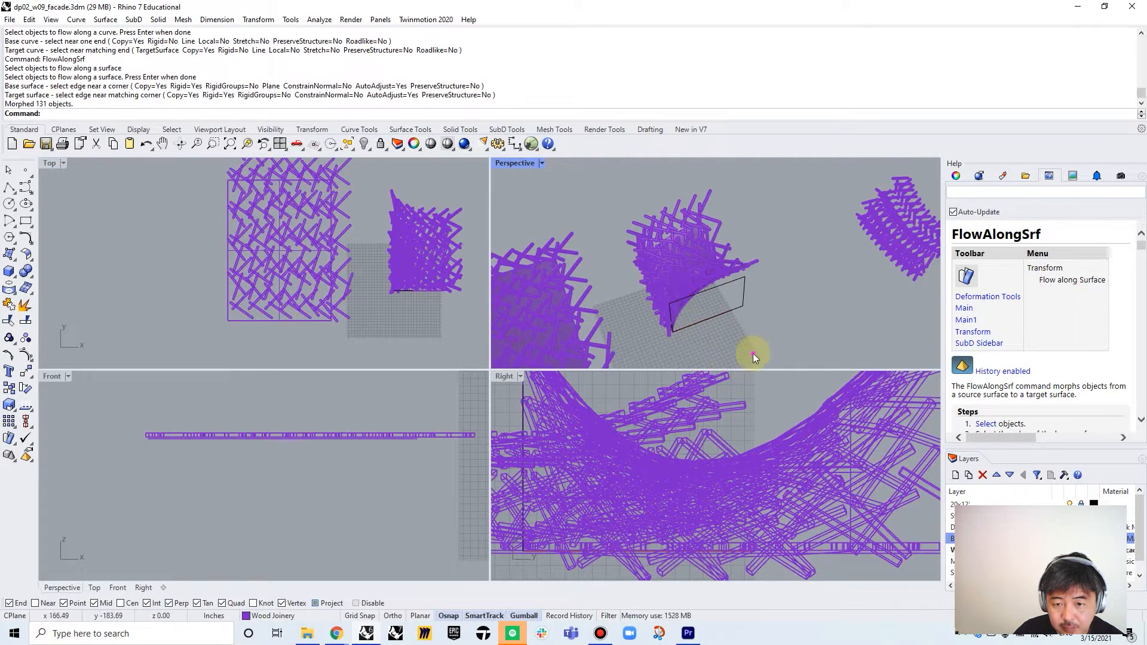
- Hide the curved surface underneath the flowed bars
scroll(743, 224, "up", 5)
left_click(633, 247)
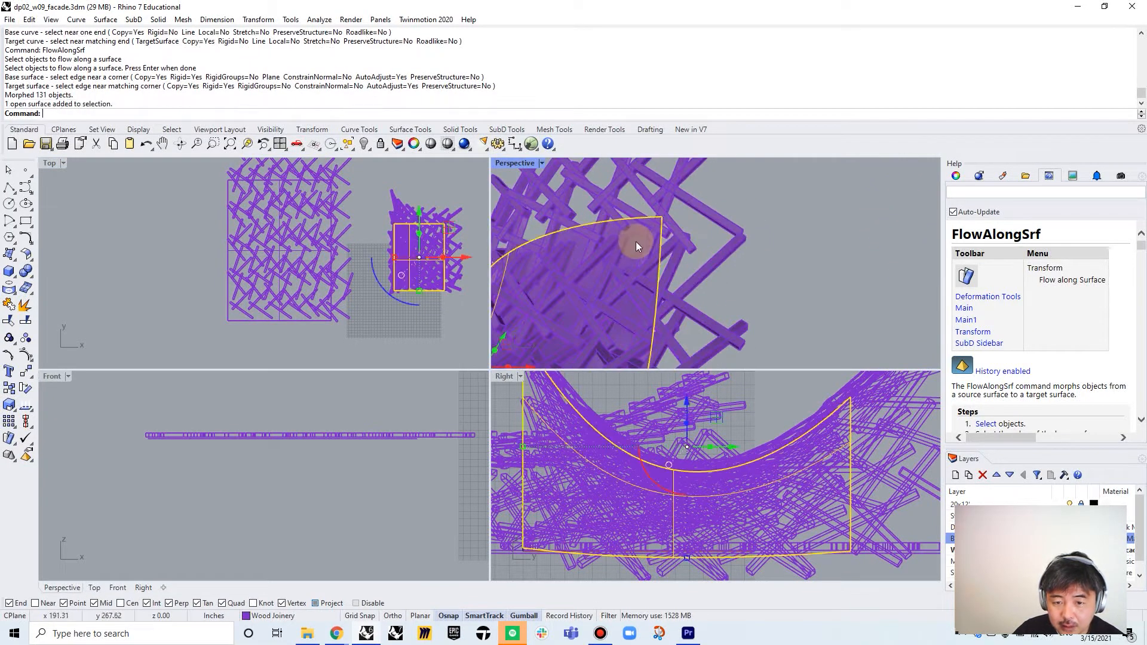
type("h")
key("Return")
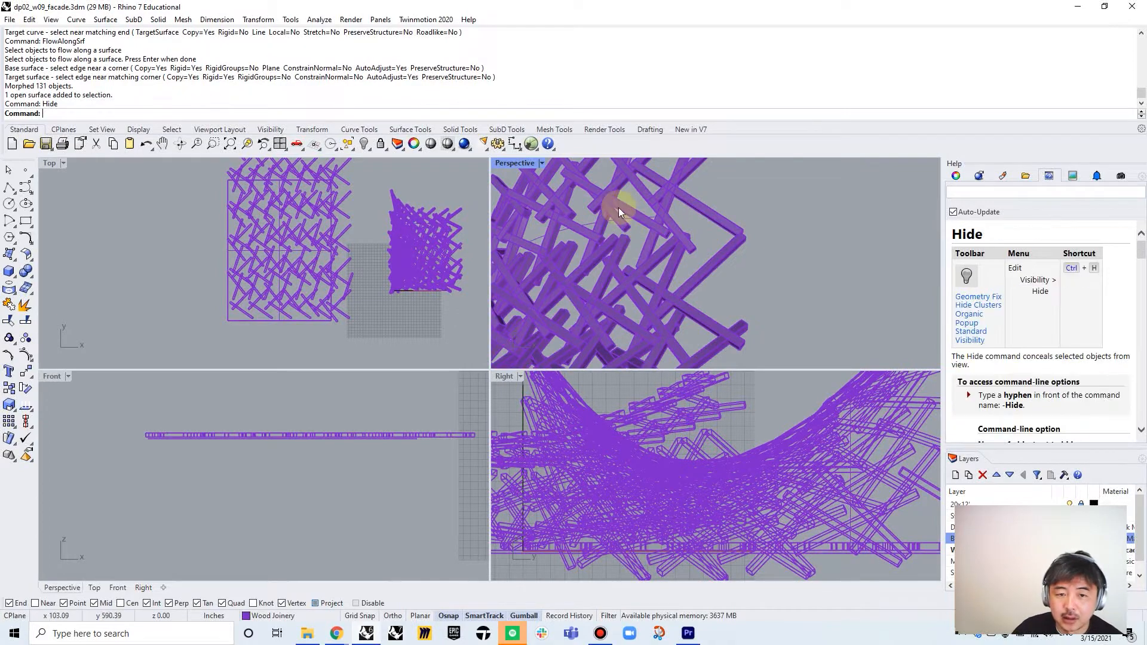
- Maximize the Perspective view and examine the flowed bars from several angles, including how they cross and overlap
double_click(507, 160)
right_click_drag(555, 287, 535, 254)
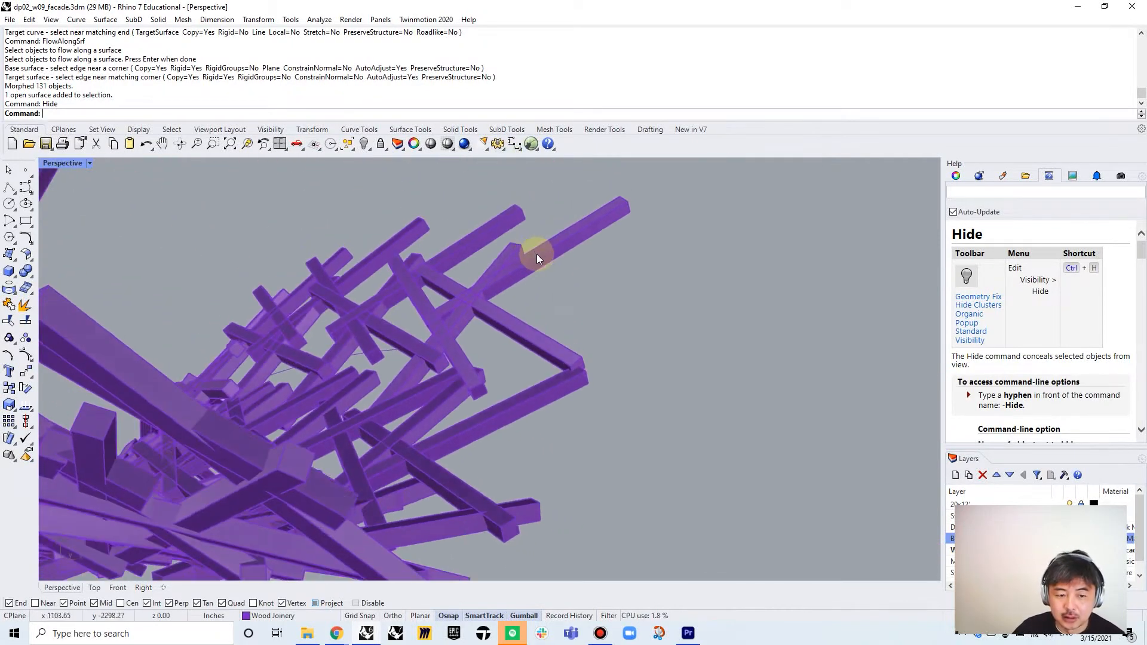
scroll(535, 256, "down", 5)
right_click_drag(523, 332, 603, 359)
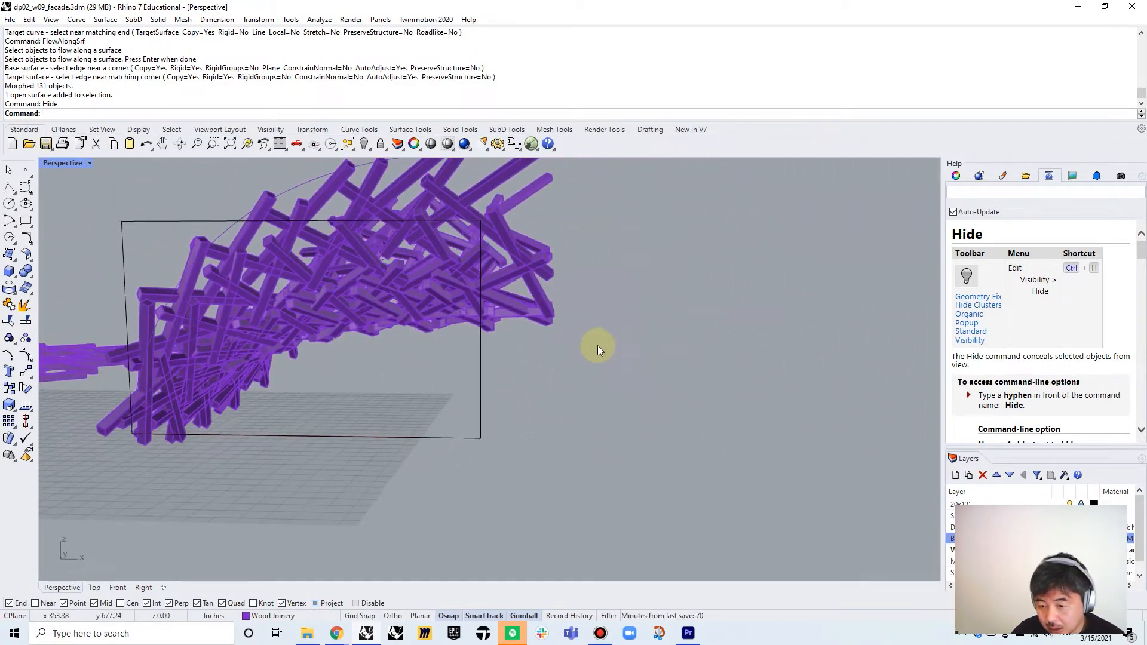
scroll(595, 340, "down", 5)
right_click_drag(517, 313, 478, 364, "shift")
scroll(478, 365, "up", 6)
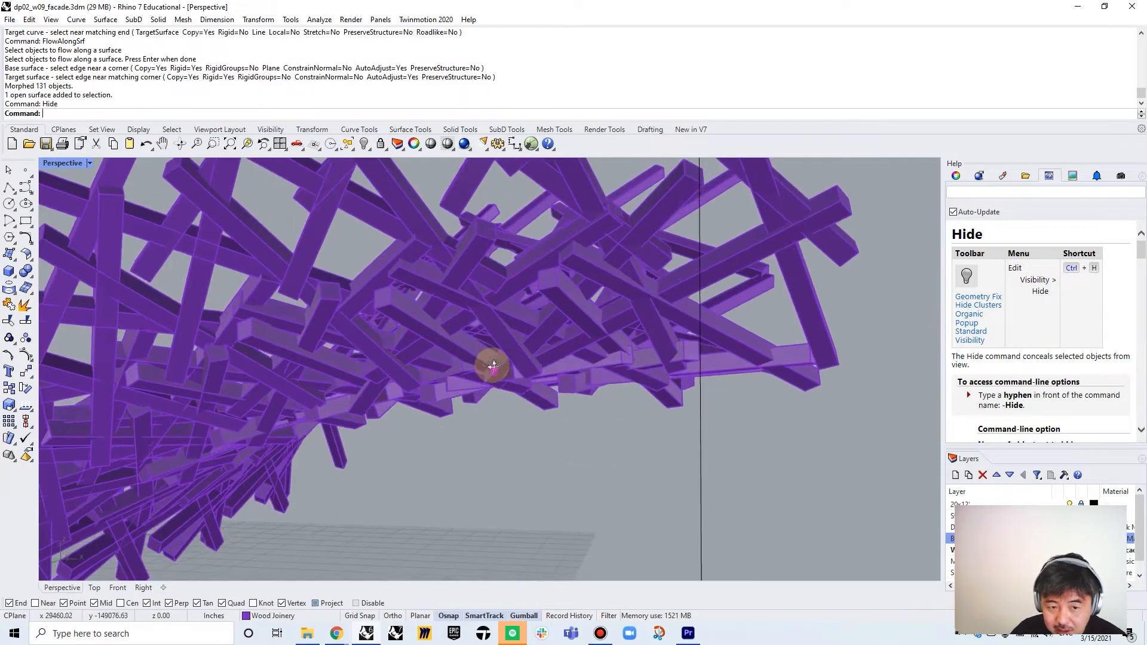
scroll(544, 320, "down", 4)
right_click_drag(540, 317, 510, 366)
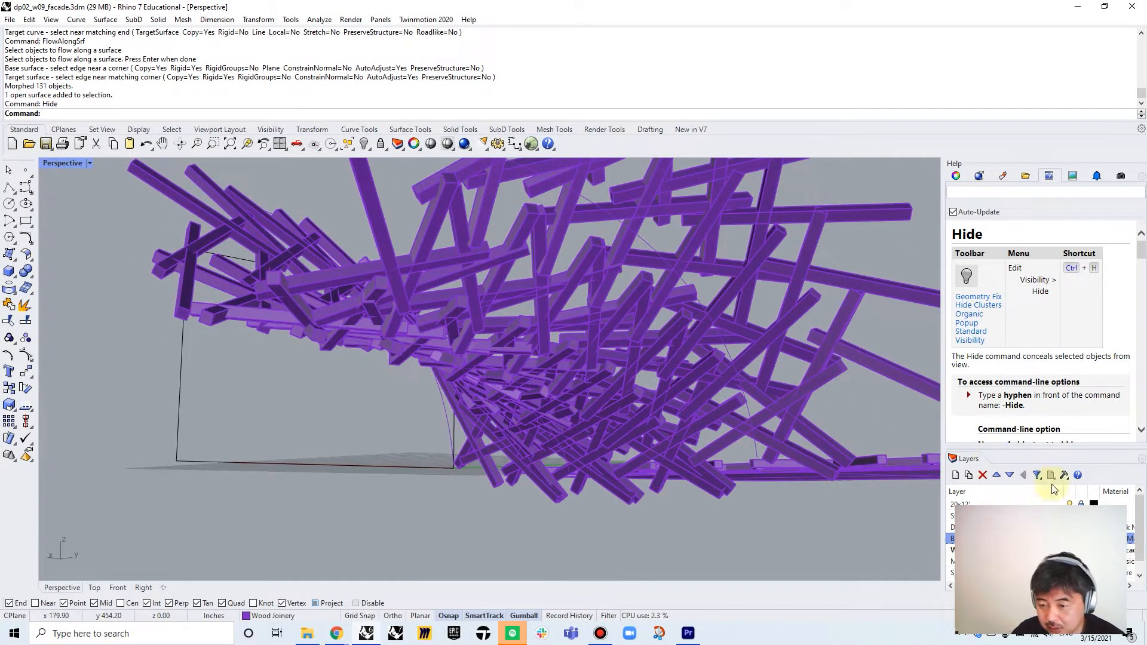
- Enlarge the layer list, make Moire Effect the current layer and turn off the Wood Joinery layer
left_click_drag(1053, 420, 1052, 358)
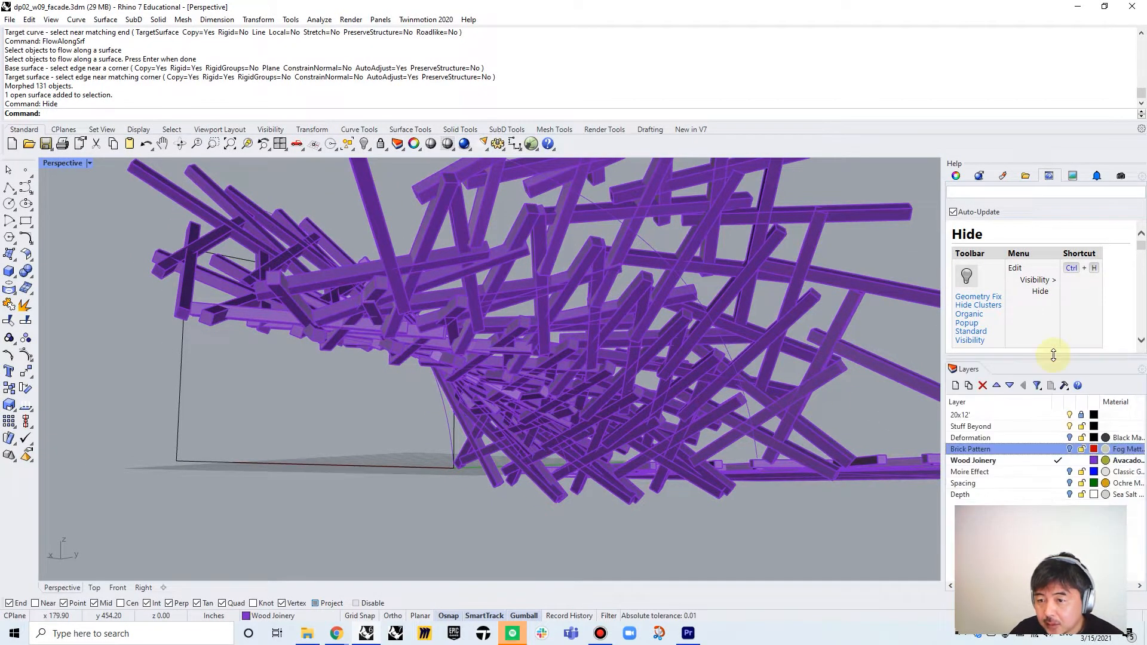
left_click(956, 176)
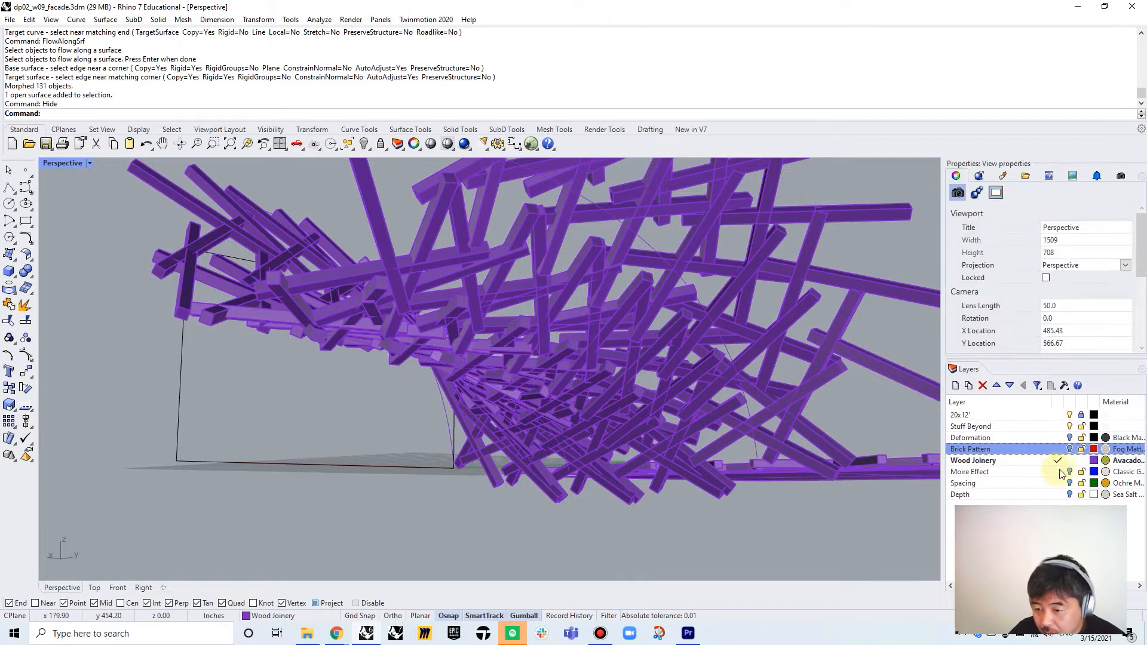
left_click(1058, 472)
left_click(1068, 460)
- Zoom to the Moire Effect panels and examine how their layers of circular holes overlap from different angles
right_click_drag(548, 428, 594, 419)
left_click_drag(593, 418, 714, 489)
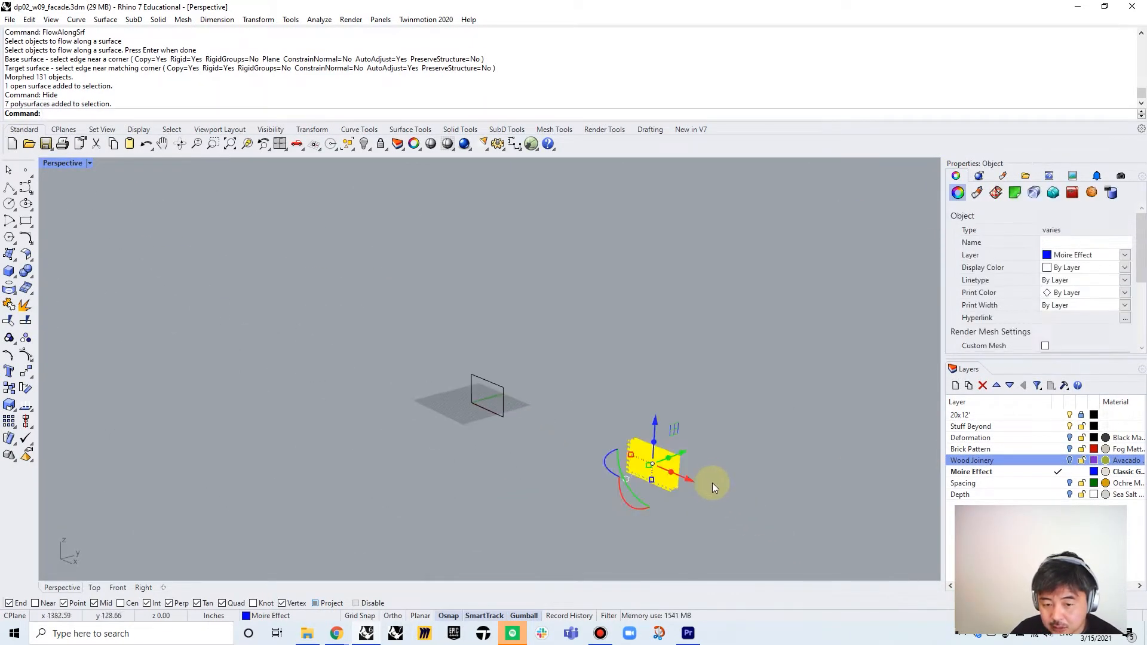
key("Return")
key("Escape")
right_click_drag(625, 496, 381, 297)
right_click_drag(253, 270, 307, 294)
scroll(304, 300, "up", 6)
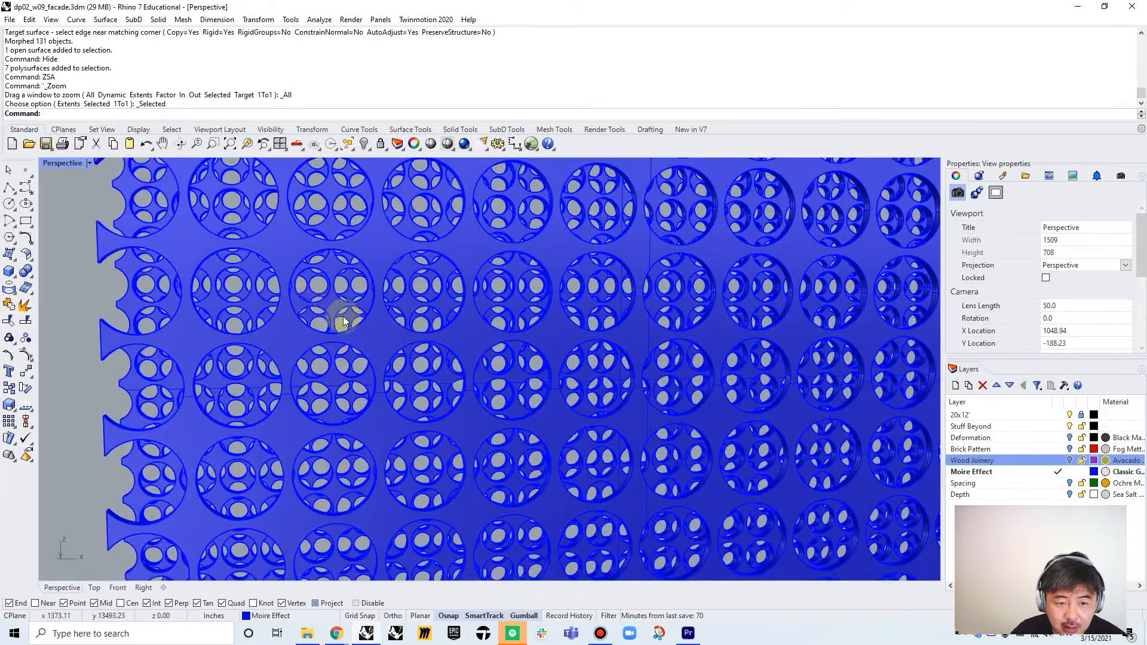
right_click_drag(449, 319, 508, 320)
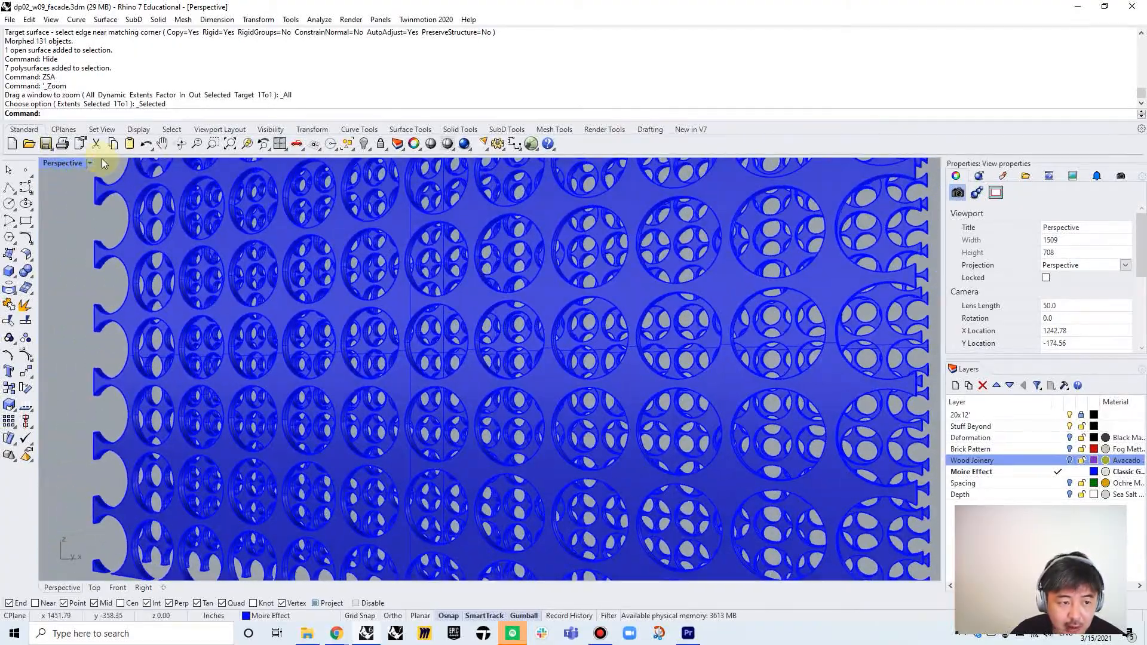
- Set the Perspective view to Rendered display and view the perforated panels at an angle
left_click(76, 165)
left_click(74, 233)
mouse_move(393, 302)
right_mouse_down()
mouse_move(567, 300)
mouse_move(374, 304)
right_mouse_up()
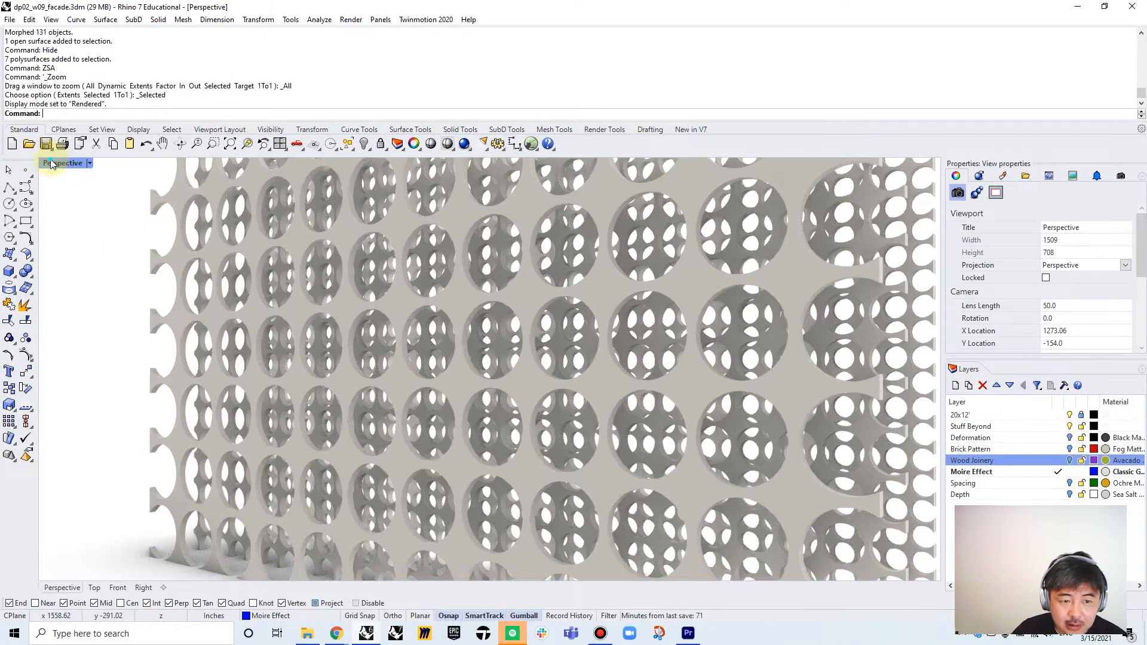
- Return to the four-view layout and draw a rectangle over the 20x12' outline in the Front view
double_click(52, 164)
scroll(345, 296, "down", 6)
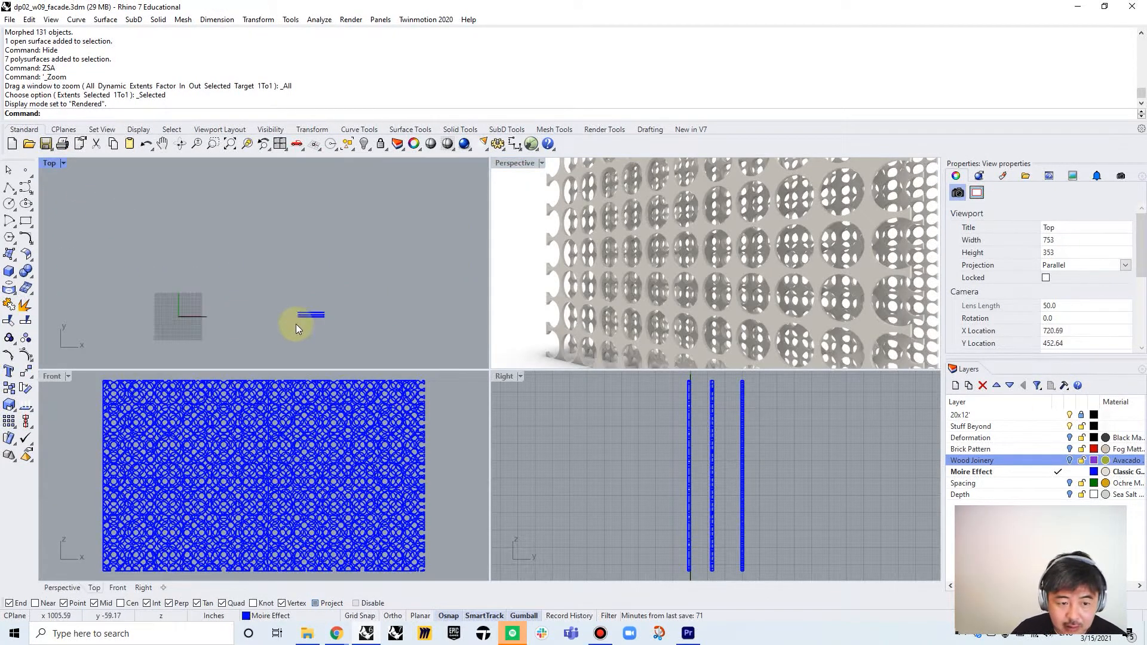
scroll(273, 497, "down", 5)
right_click_drag(220, 482, 393, 453)
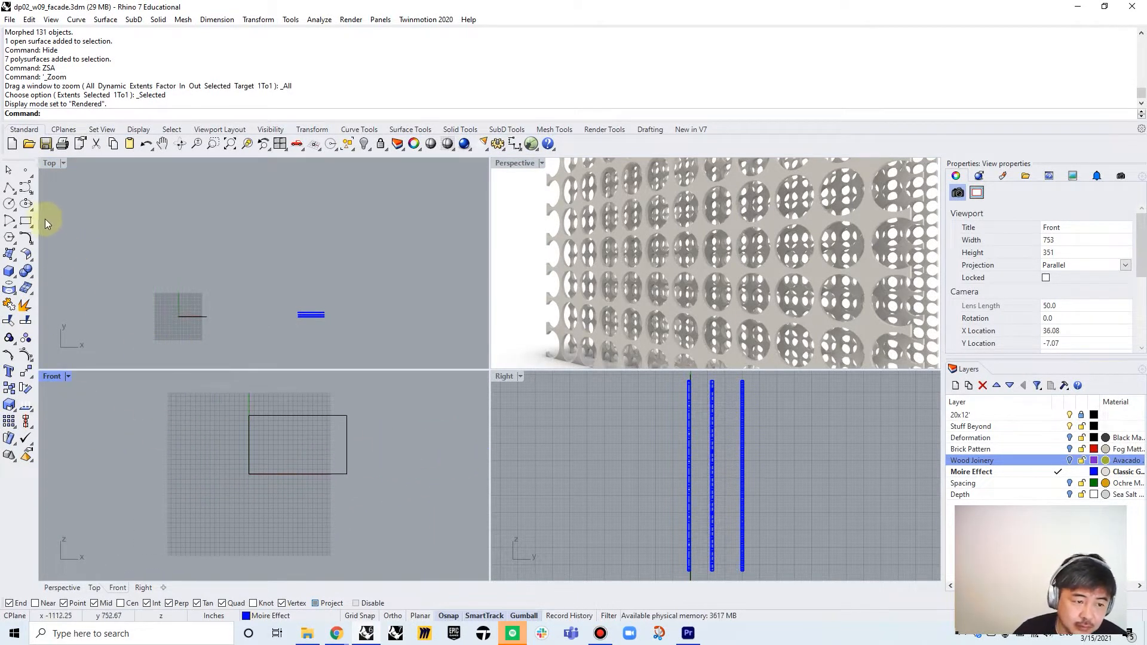
left_click(26, 221)
scroll(245, 412, "up", 8)
left_click(253, 420)
right_click_drag(376, 474, 309, 417)
left_click(423, 512)
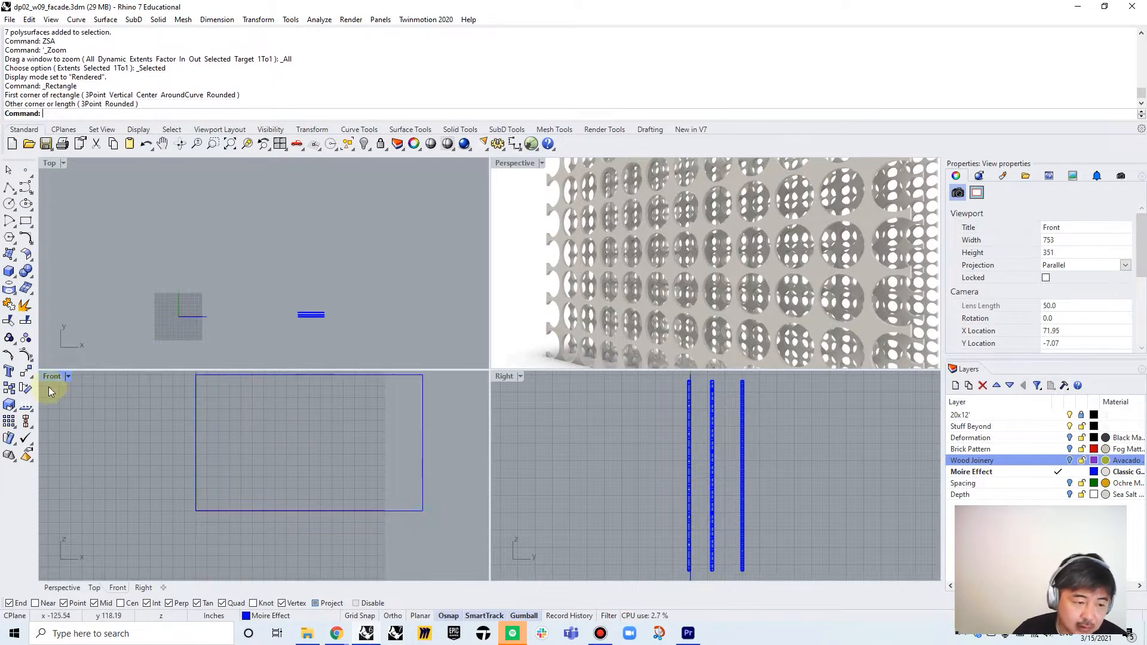
- Draw a circle about 22 inches in diameter inside the rectangle's lower-left corner, centered 12 inches from both edges
left_click(10, 203)
scroll(210, 523, "up", 5)
right_click_drag(159, 445, 237, 467)
scroll(238, 466, "up", 12)
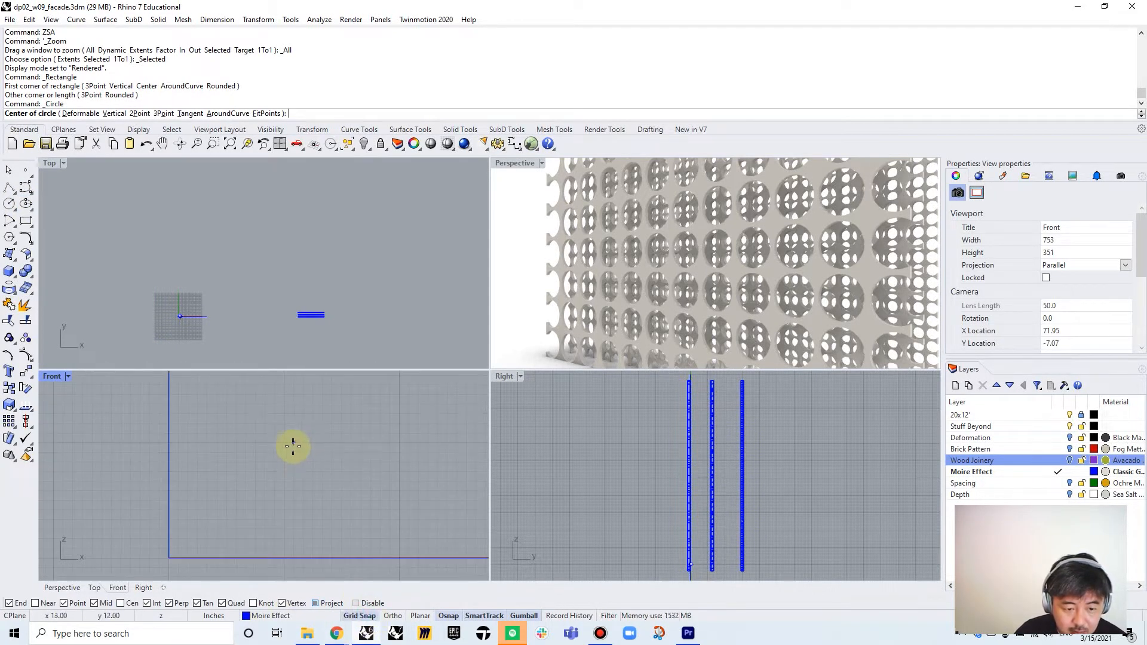
left_click(283, 444)
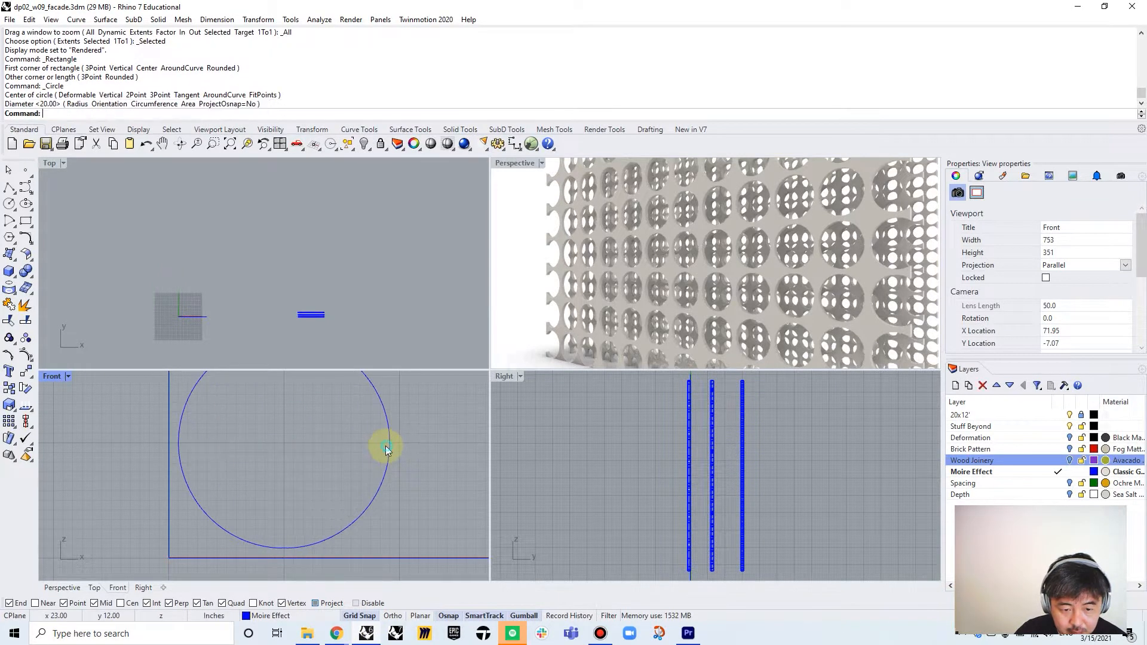
- Copy the circle six times along the rectangle's bottom edge in the Front view at 24-inch spacing
left_click(377, 501)
type("c")
key("Return")
left_click(284, 443)
scroll(406, 452, "down", 3)
right_click_drag(424, 453, 304, 459)
left_click(355, 454)
right_click_drag(458, 454, 221, 444)
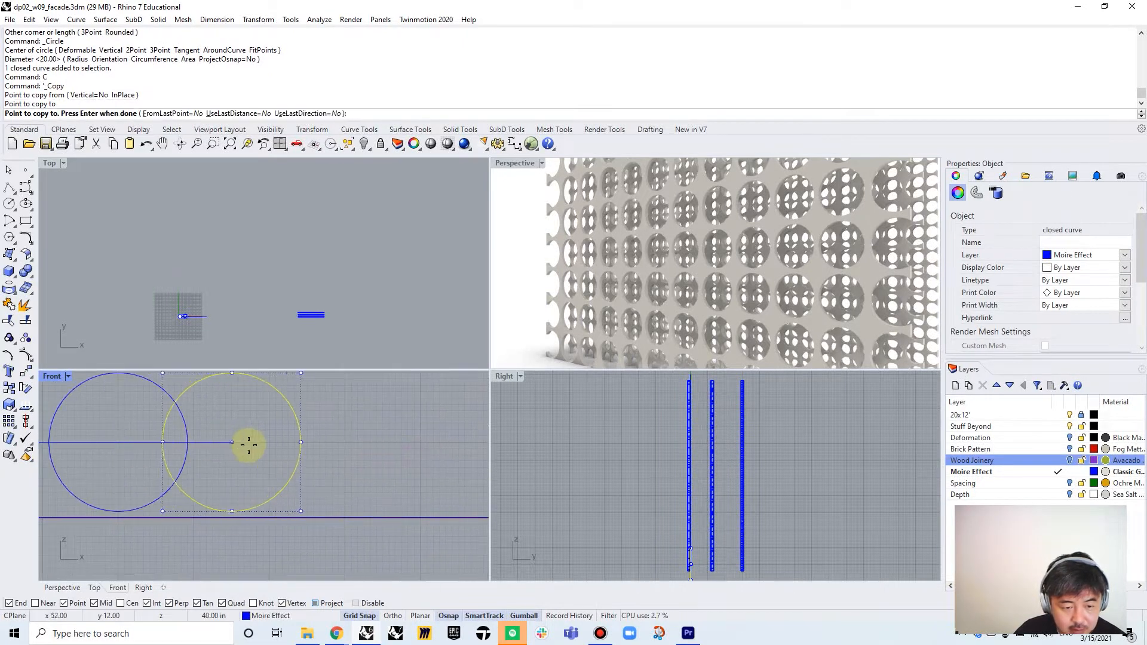
left_click(269, 443)
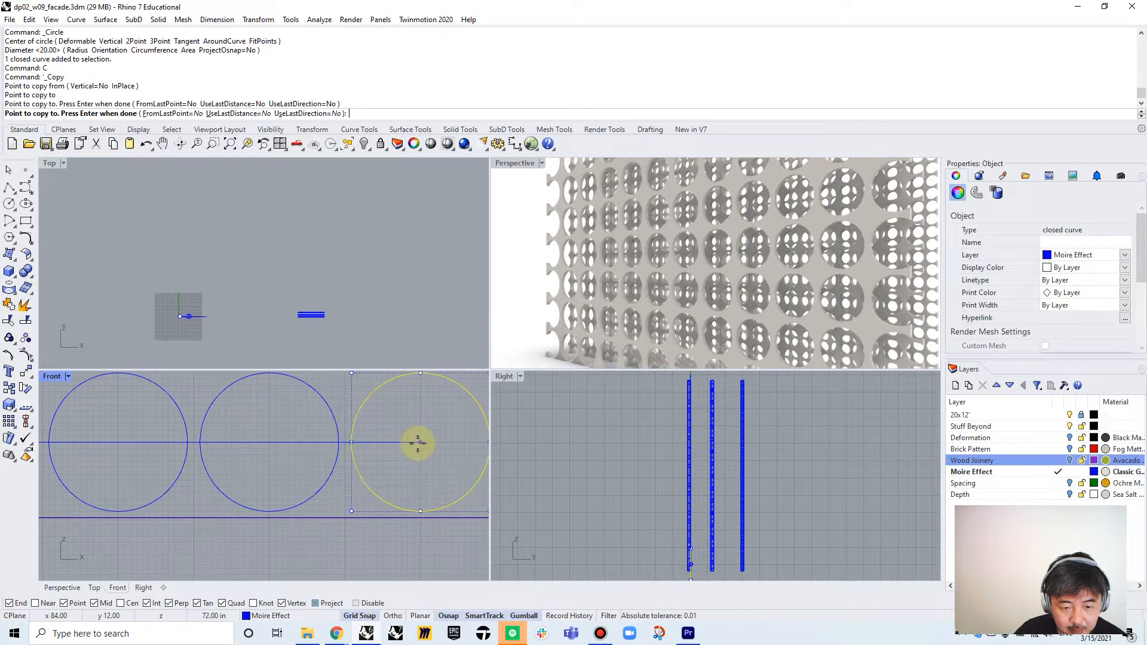
left_click(418, 443)
scroll(418, 444, "down", 3)
scroll(363, 457, "up", 4)
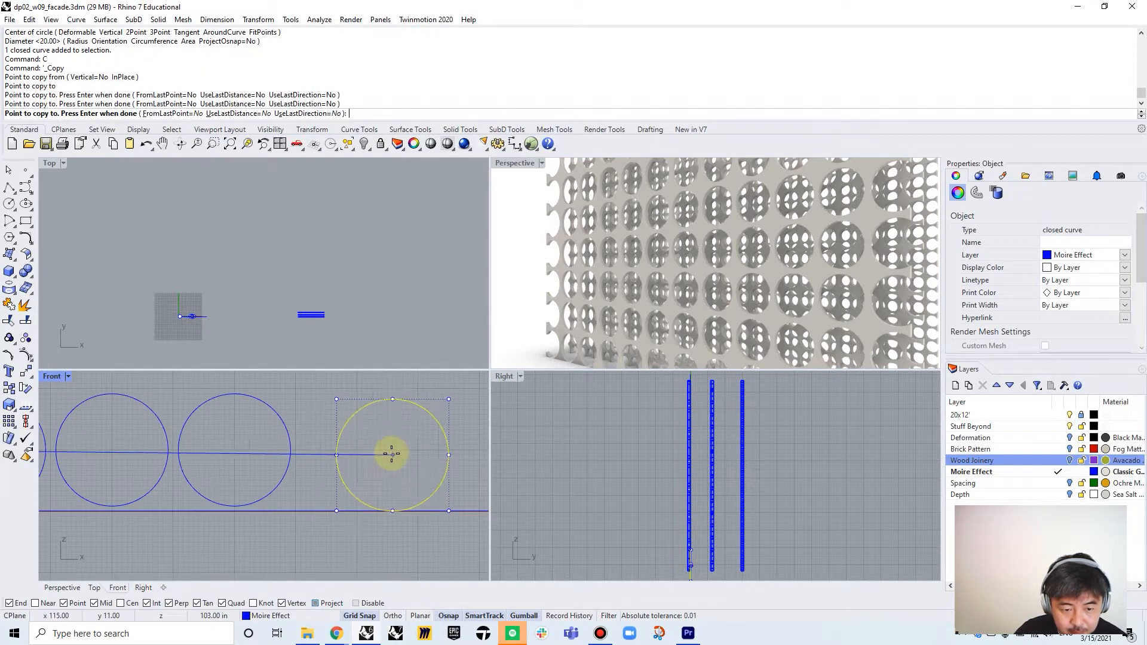
left_click(353, 449)
right_click_drag(427, 448, 258, 448)
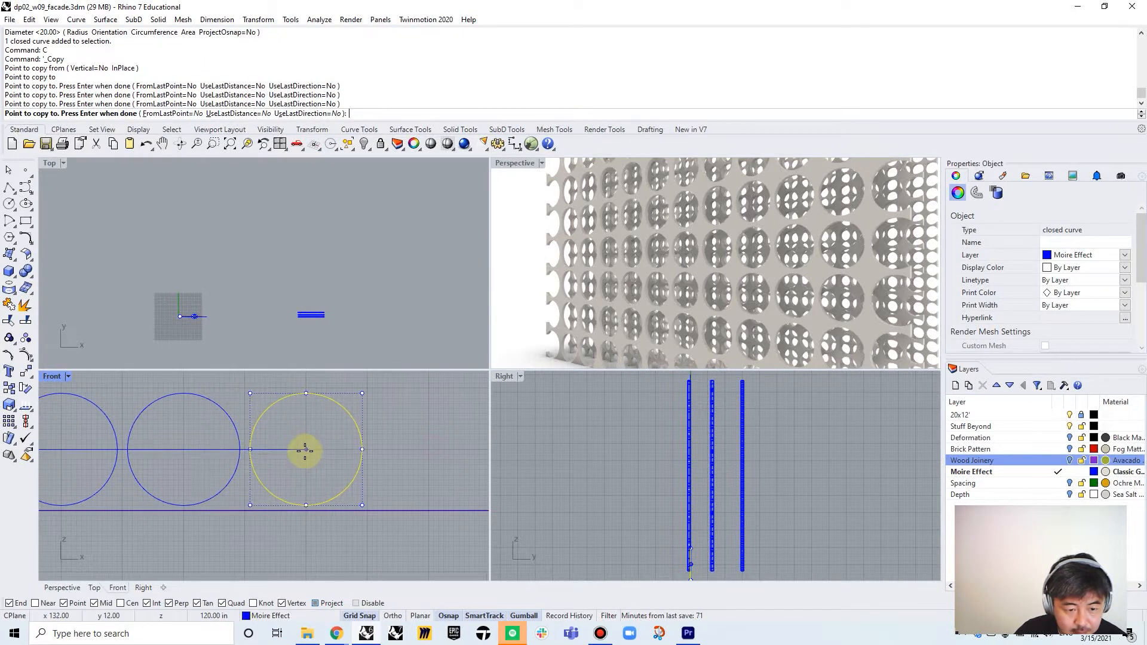
left_click(305, 448)
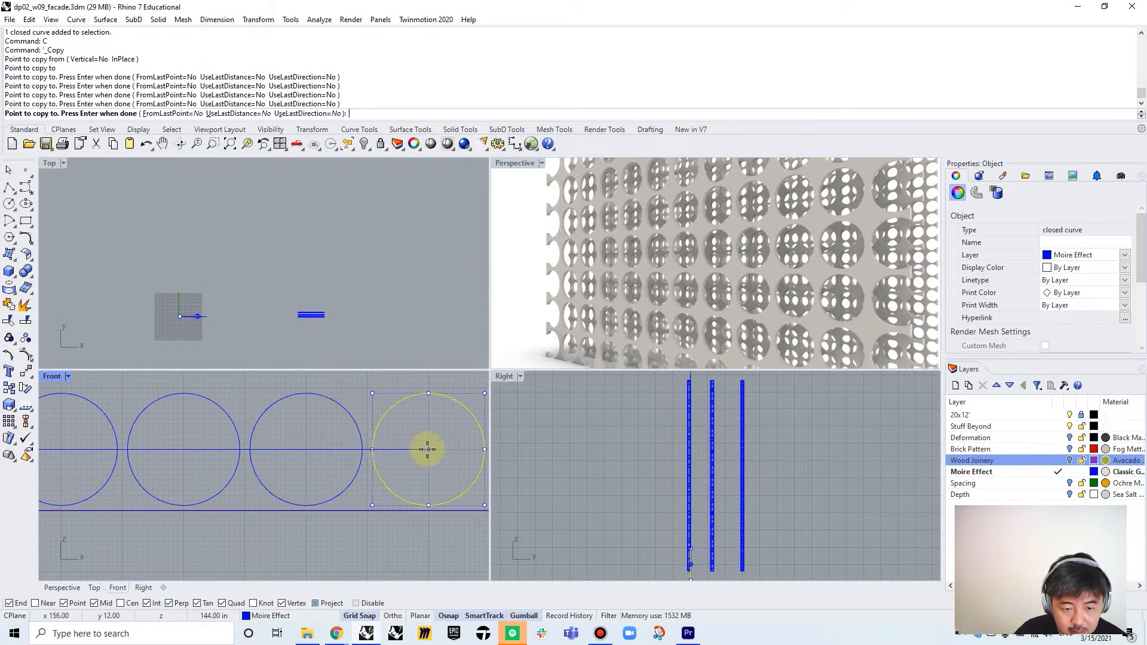
left_click(427, 448)
scroll(440, 448, "down", 2)
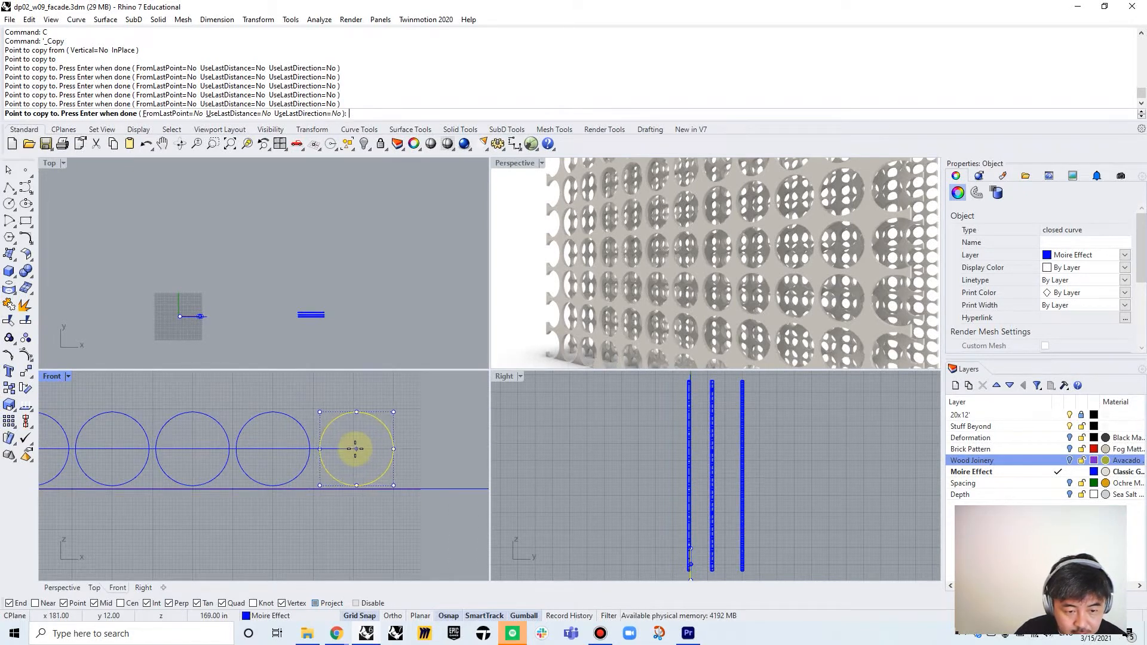
key("Return")
- Copy the row's end circle three more times at 24-inch spacing to complete a row of ten along the bottom edge
left_click(305, 438)
type("c")
key("Return")
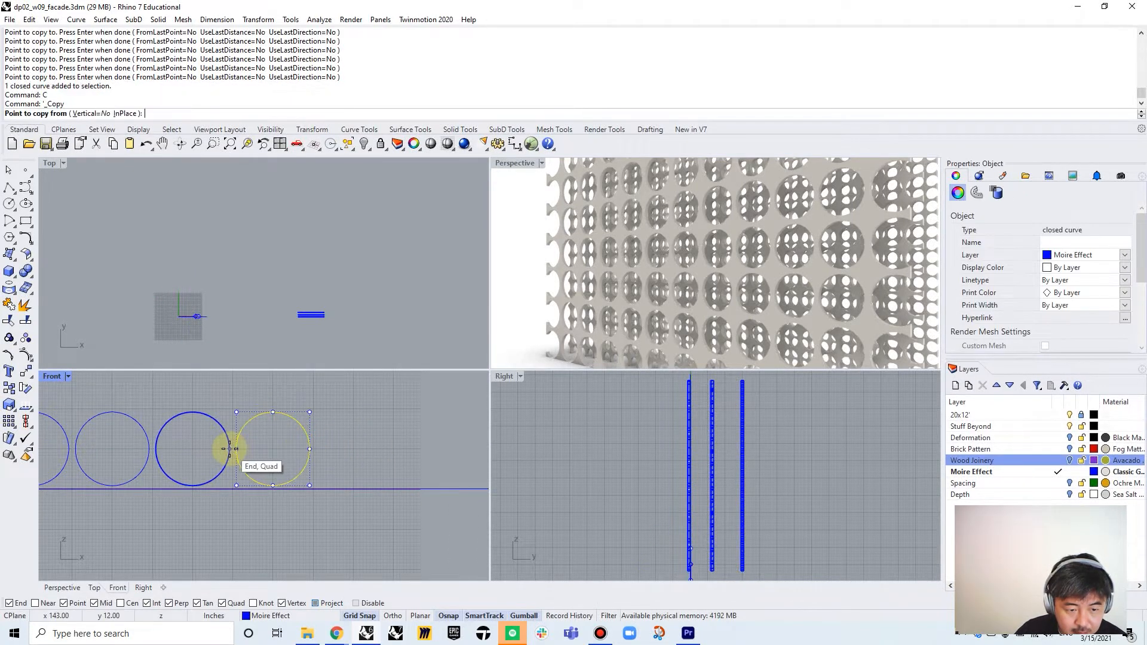
left_click(229, 448)
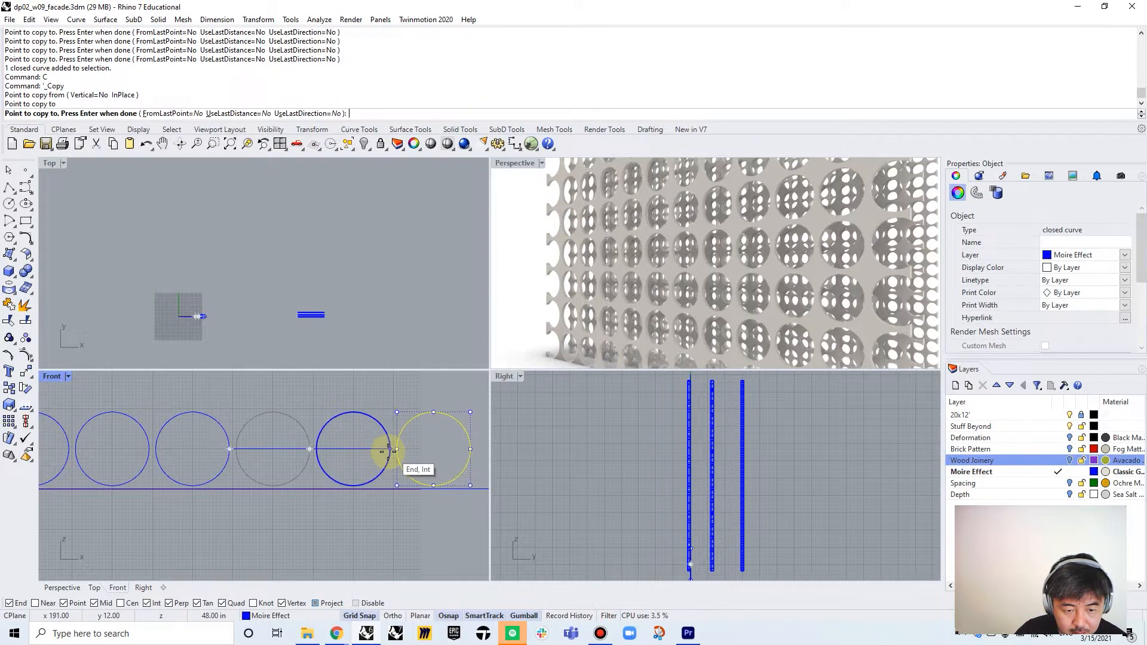
left_click(396, 449)
right_click_drag(474, 449, 320, 449)
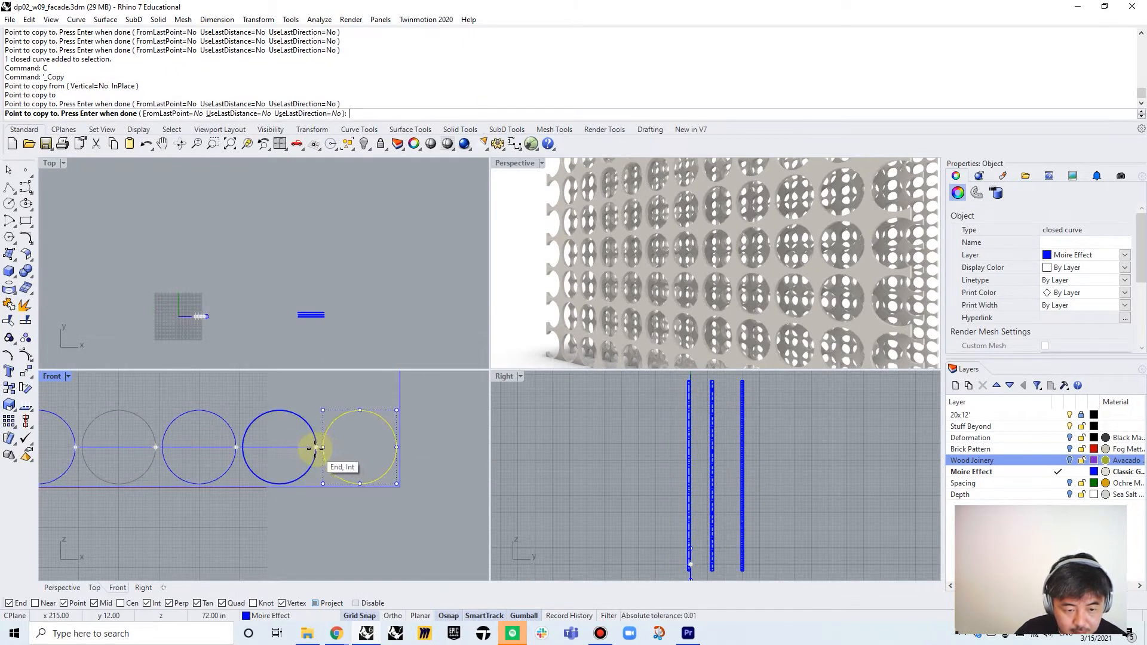
left_click(315, 449)
key("Return")
- Copy the row of ten circles upward three times at 24-inch spacing to stack four rows
scroll(353, 415, "down", 5)
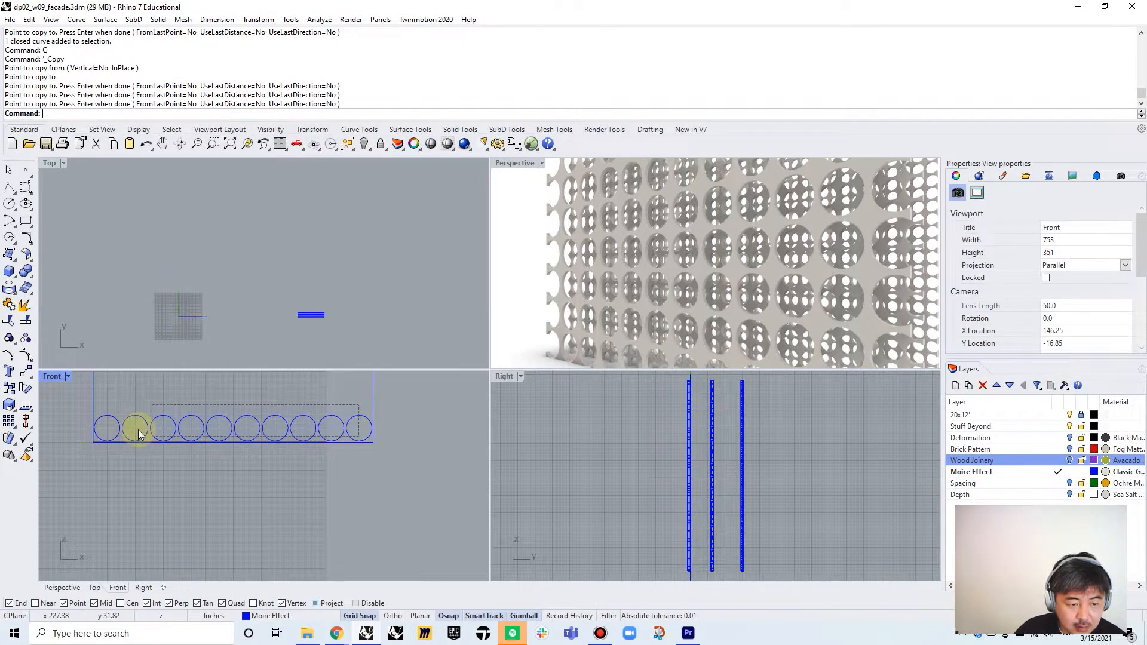
left_click_drag(144, 433, 63, 433)
right_click_drag(63, 432, 230, 511)
scroll(205, 433, "up", 3)
type("c")
key("Return")
left_click(219, 434)
scroll(234, 418, "up", 2)
left_click(232, 412)
scroll(266, 456, "down", 2)
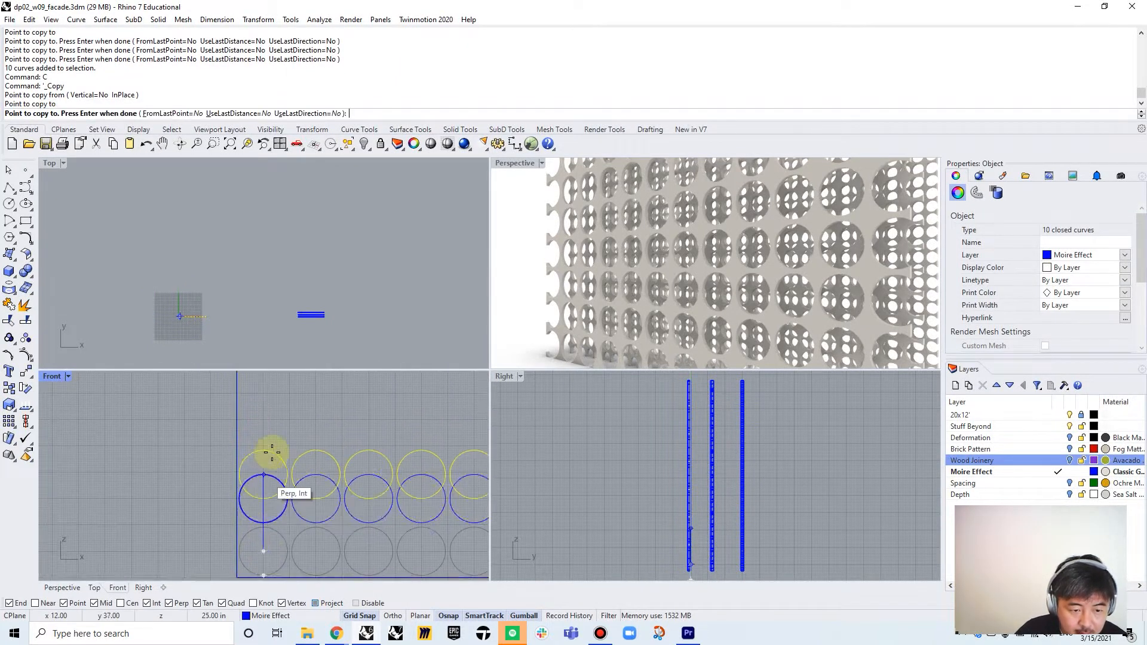
scroll(256, 440, "up", 2)
left_click(257, 441)
scroll(263, 422, "down", 2)
scroll(268, 460, "up", 2)
left_click(269, 459)
scroll(268, 456, "down", 8)
key("Return")
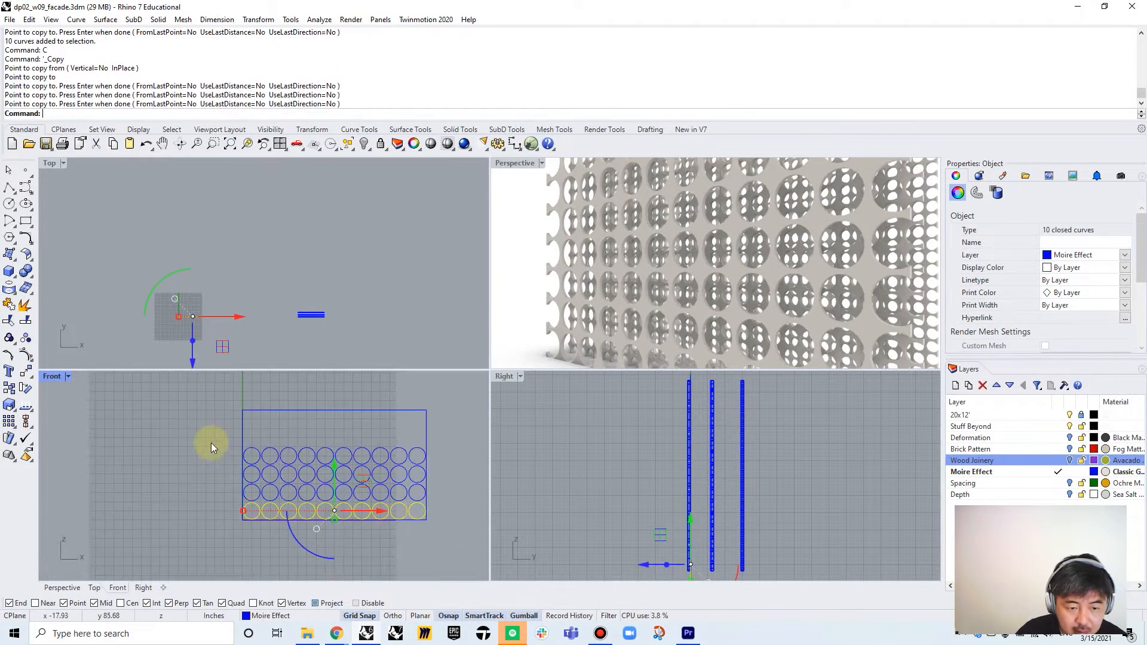
key("Escape")
- Copy the upper three rows of circles 72 inches up
left_click_drag(433, 445, 236, 500)
scroll(263, 525, "up", 3)
type("C")
key("Return")
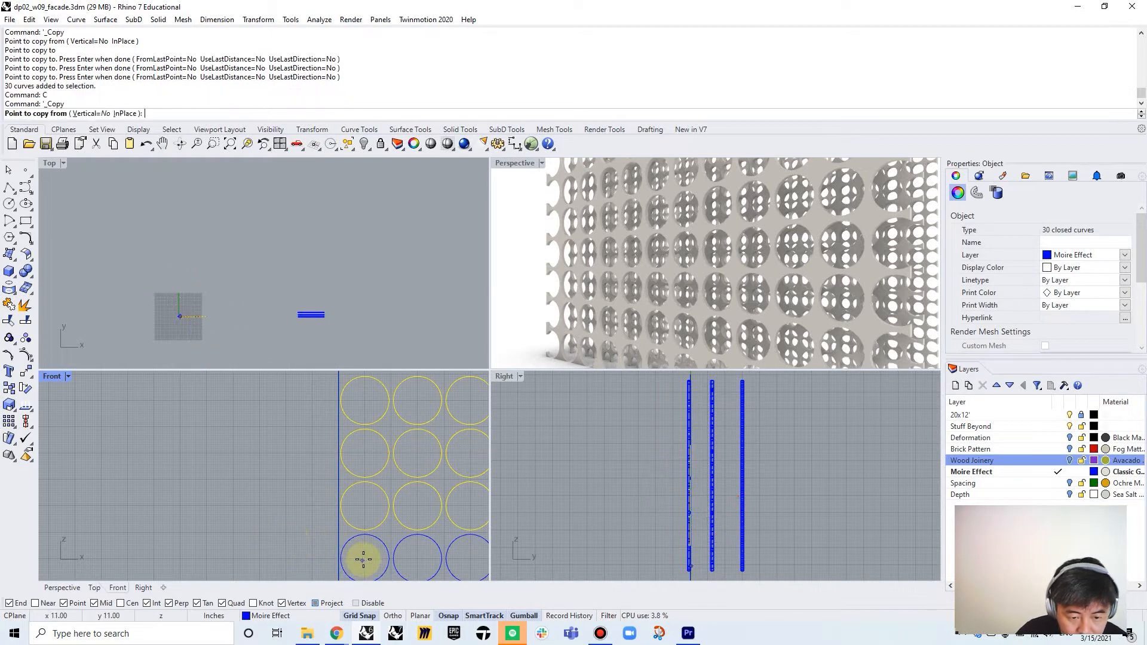
scroll(365, 559, "up", 4)
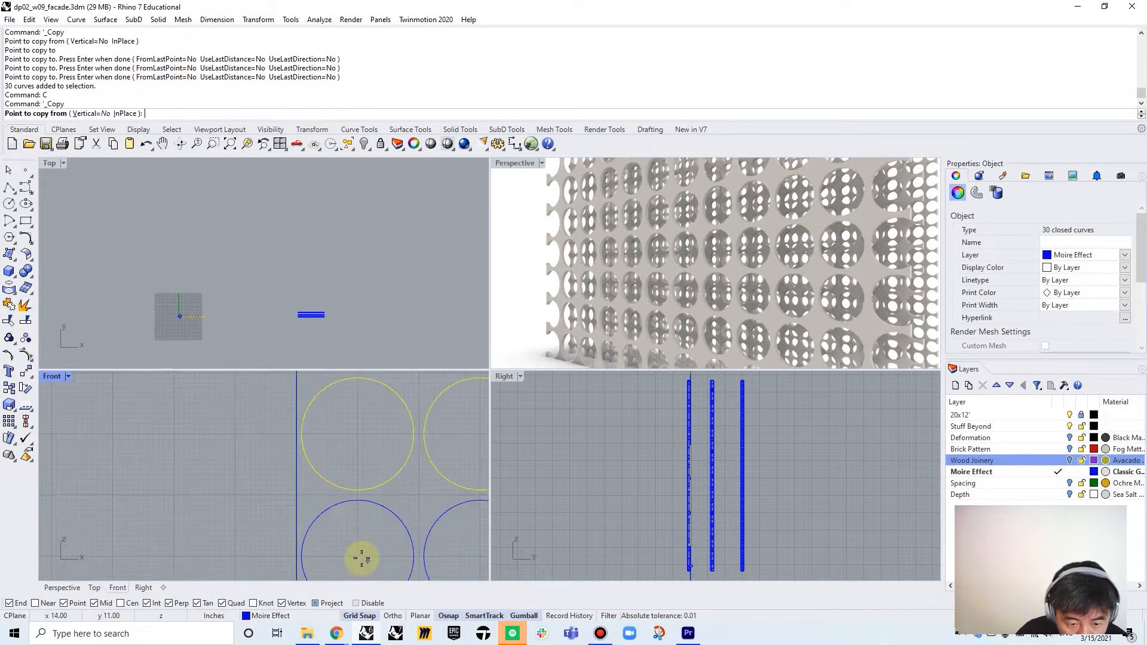
scroll(356, 557, "down", 4)
left_click(366, 512)
scroll(367, 511, "up", 4)
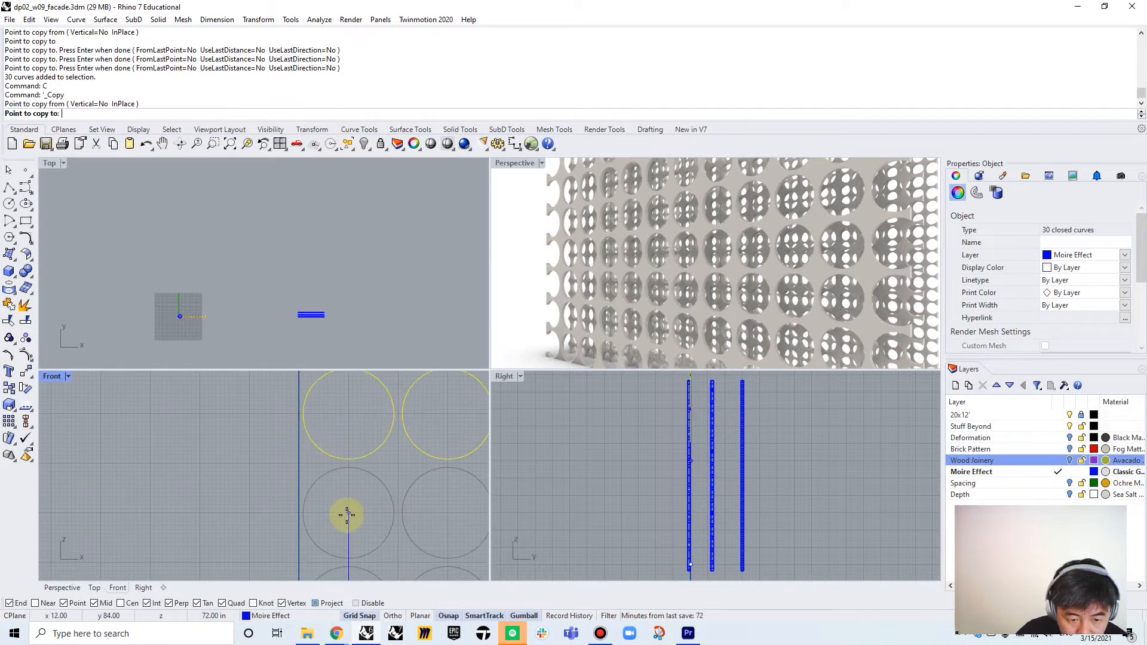
left_click(345, 514)
key("Return")
- Delete the surplus row of ten circles above the rectangle
scroll(323, 490, "down", 6)
left_click_drag(405, 409, 227, 414)
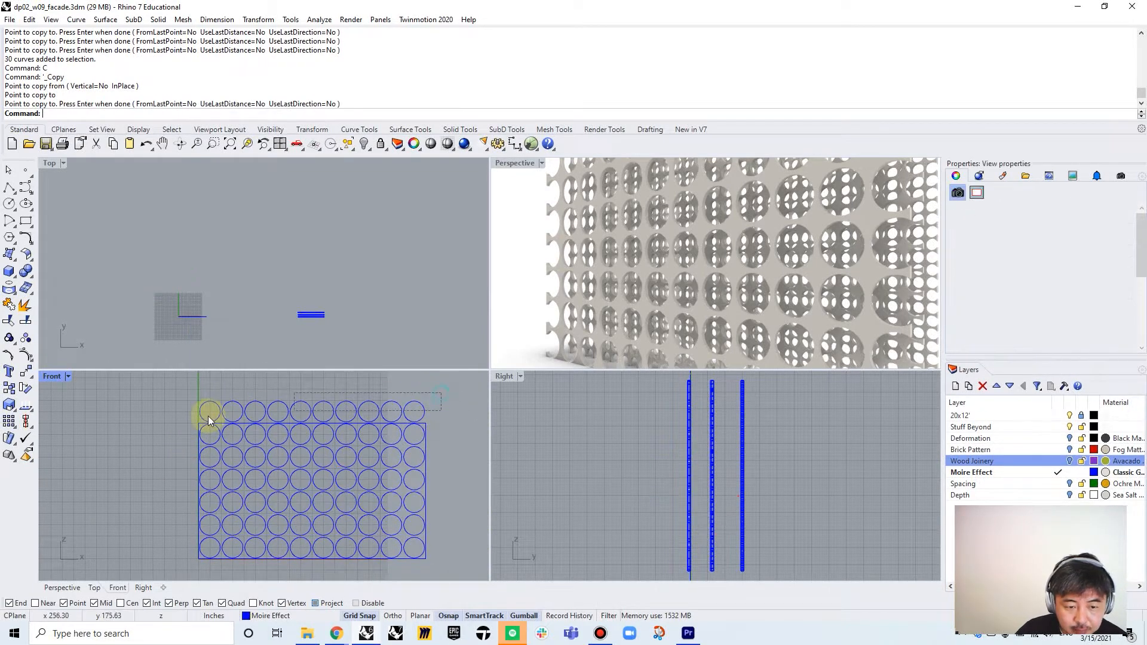
key("Delete")
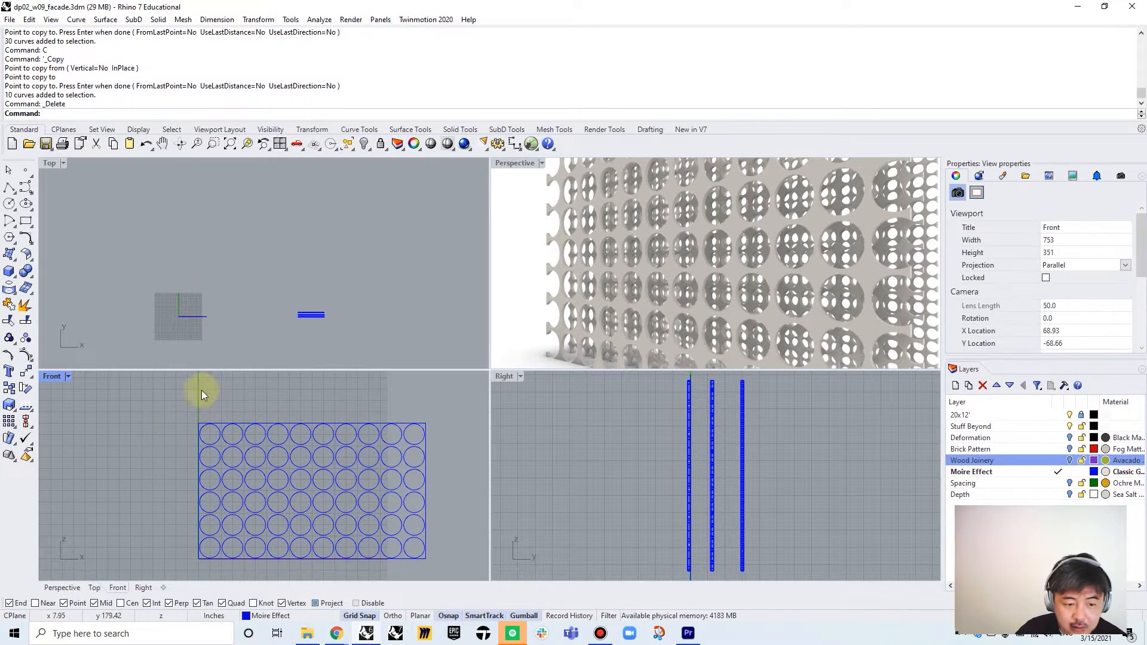
- Extrude the rectangle together with all its circles 1 inch as a solid perforated panel
left_click_drag(470, 572, 467, 571)
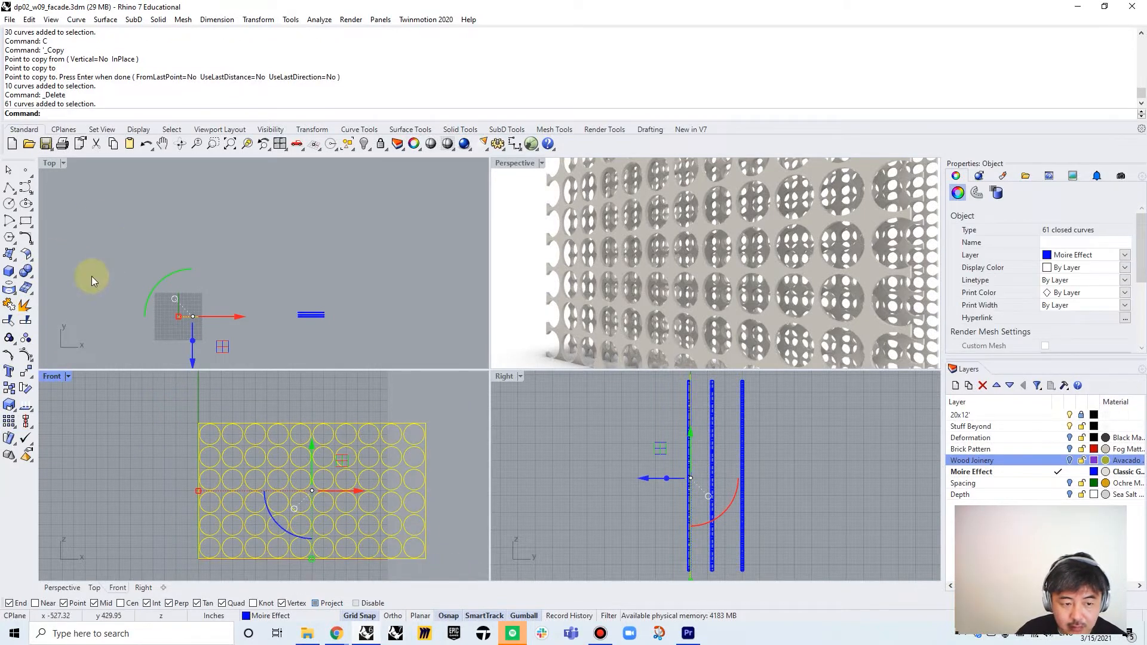
type("E")
key("Return")
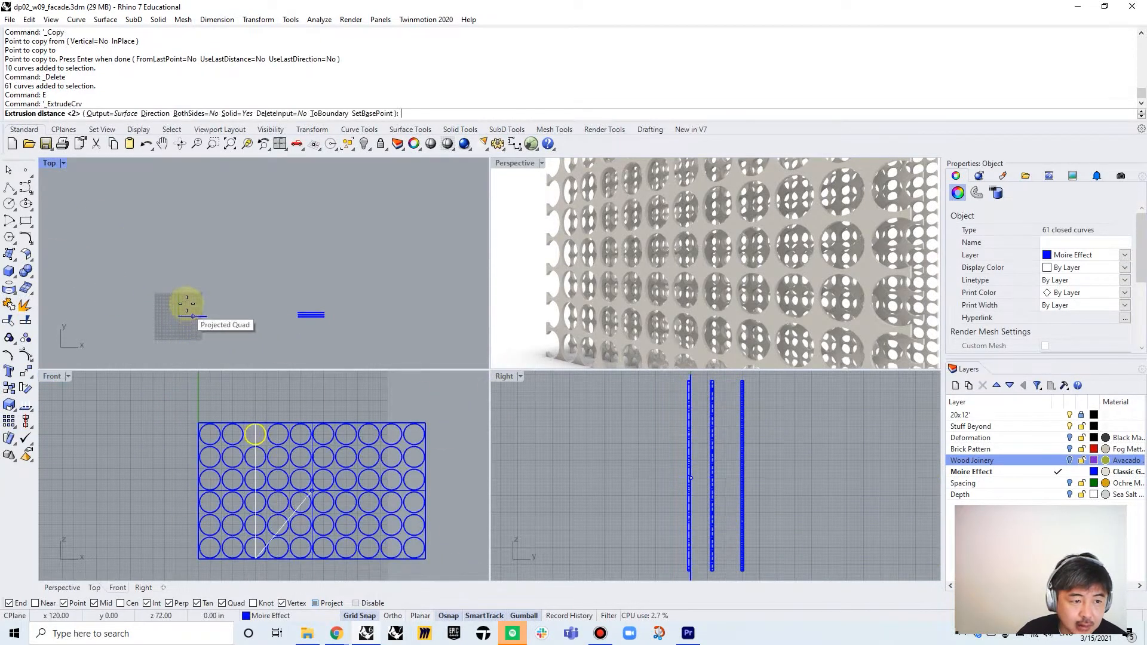
scroll(196, 312, "up", 3)
scroll(196, 311, "up", 3)
type("1")
key("Return")
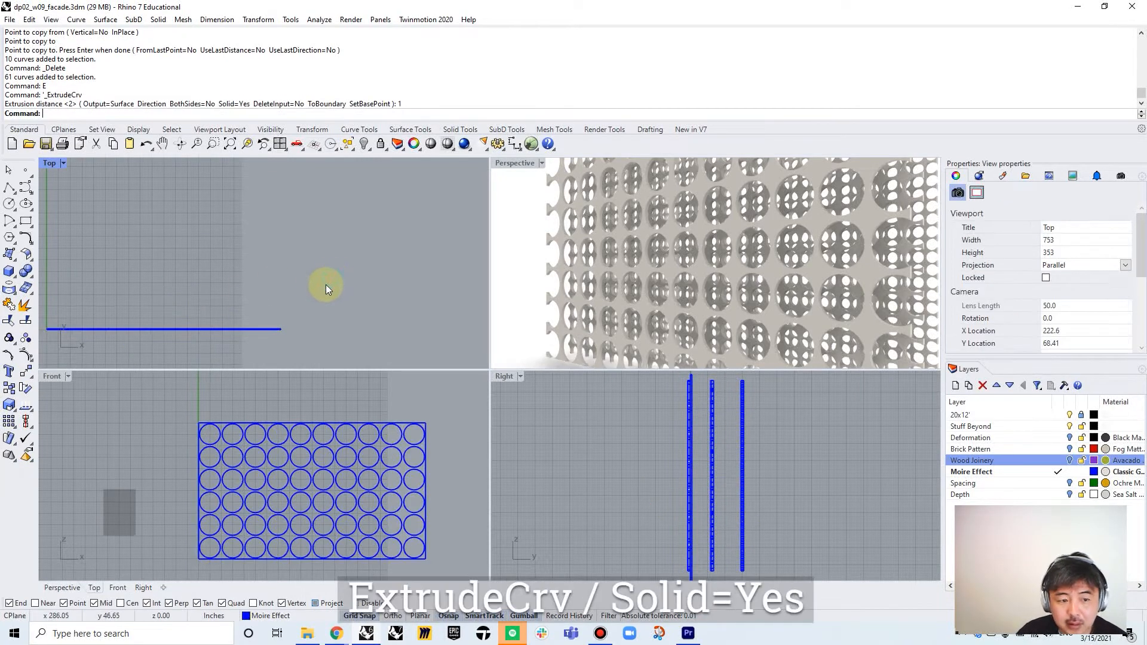
- Zoom all views to the extruded panel and examine its thickness and holes in the Perspective view
left_click_drag(325, 285, 205, 333)
type("ZSA")
key("Return")
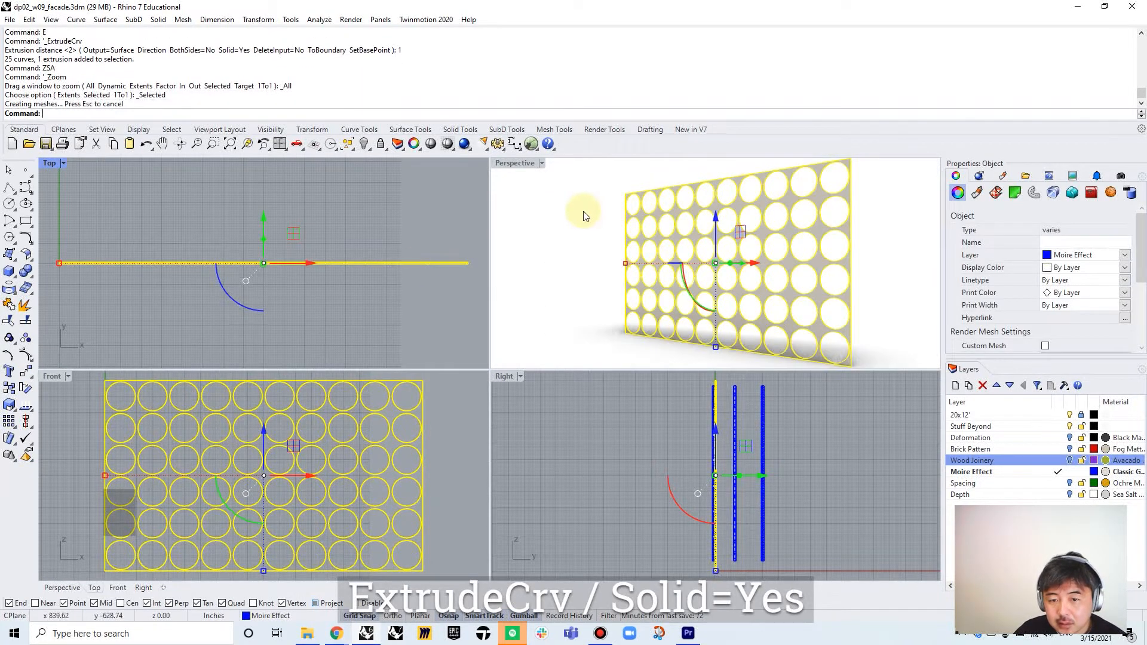
left_click(648, 282)
right_click_drag(647, 282, 914, 251)
scroll(272, 361, "down", 5)
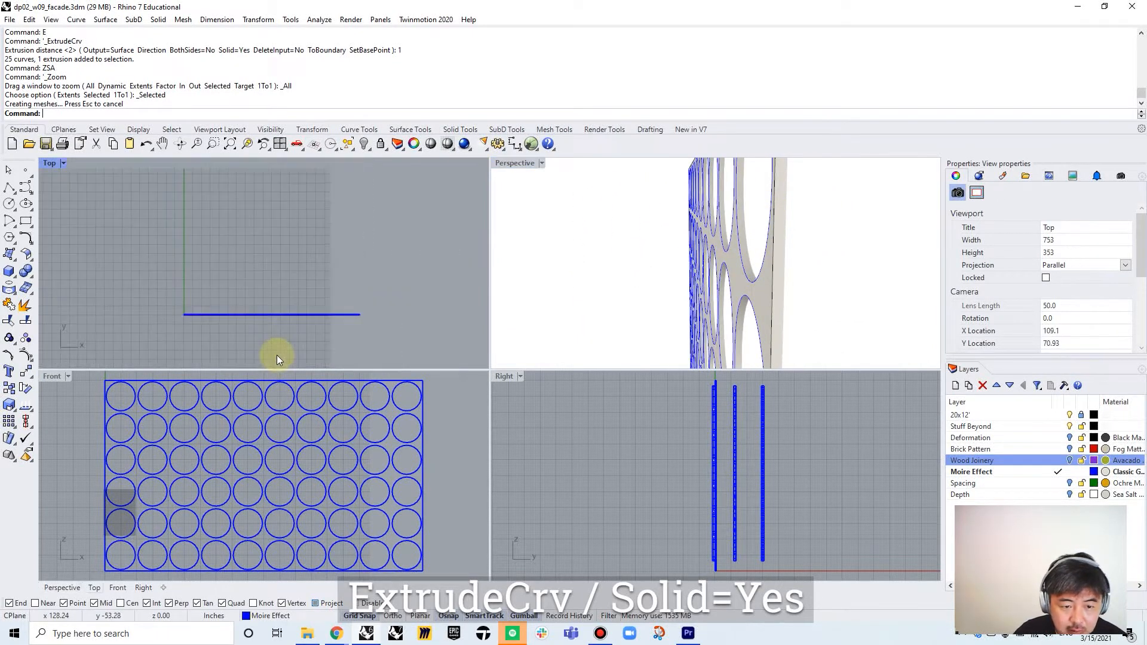
- Copy the panel's rectangle curve horizontally to an empty spot beside the panel's left edge in the Front view
left_click(352, 380)
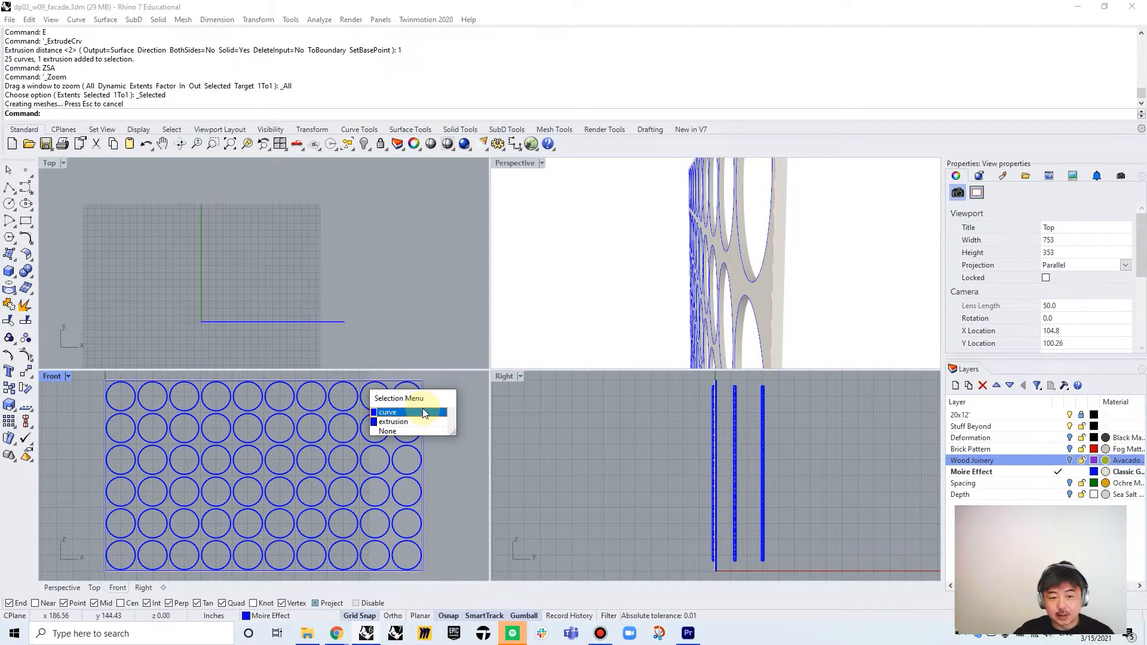
left_click(397, 412)
scroll(406, 457, "down", 5)
type("C")
key("Return")
left_click(435, 456)
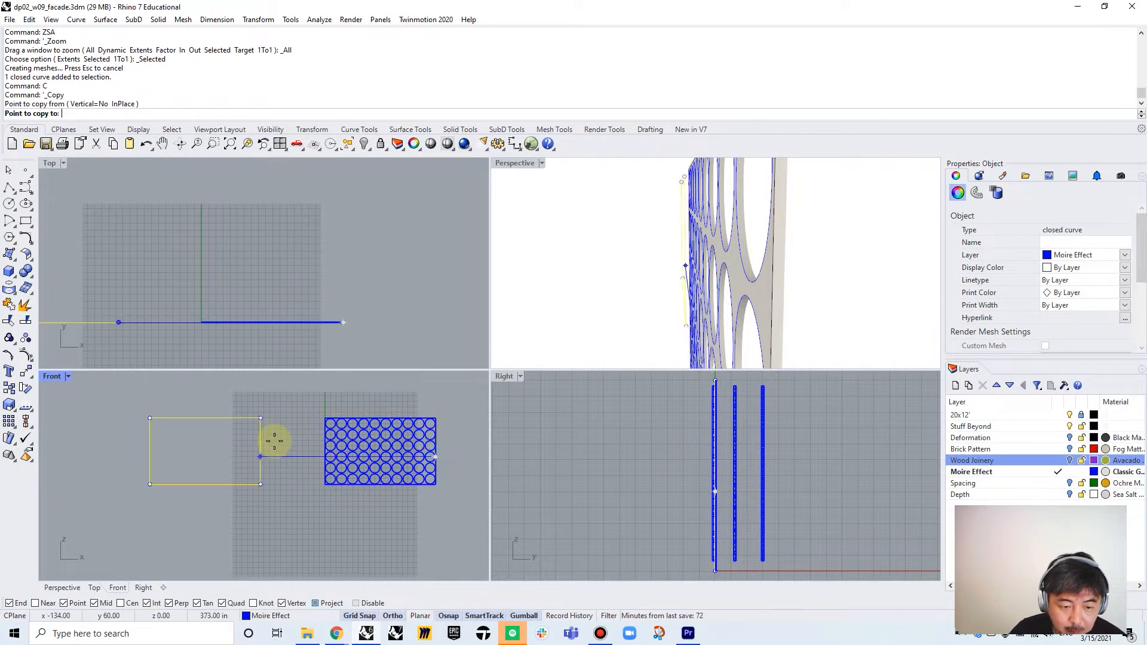
scroll(310, 443, "up", 6)
left_click(372, 492)
key("Return")
- Draw a 10-inch-diameter circle in the copied outline's lower-right corner, centered 6 inches from both edges
scroll(379, 456, "down", 3)
left_click(11, 205)
scroll(290, 447, "up", 4)
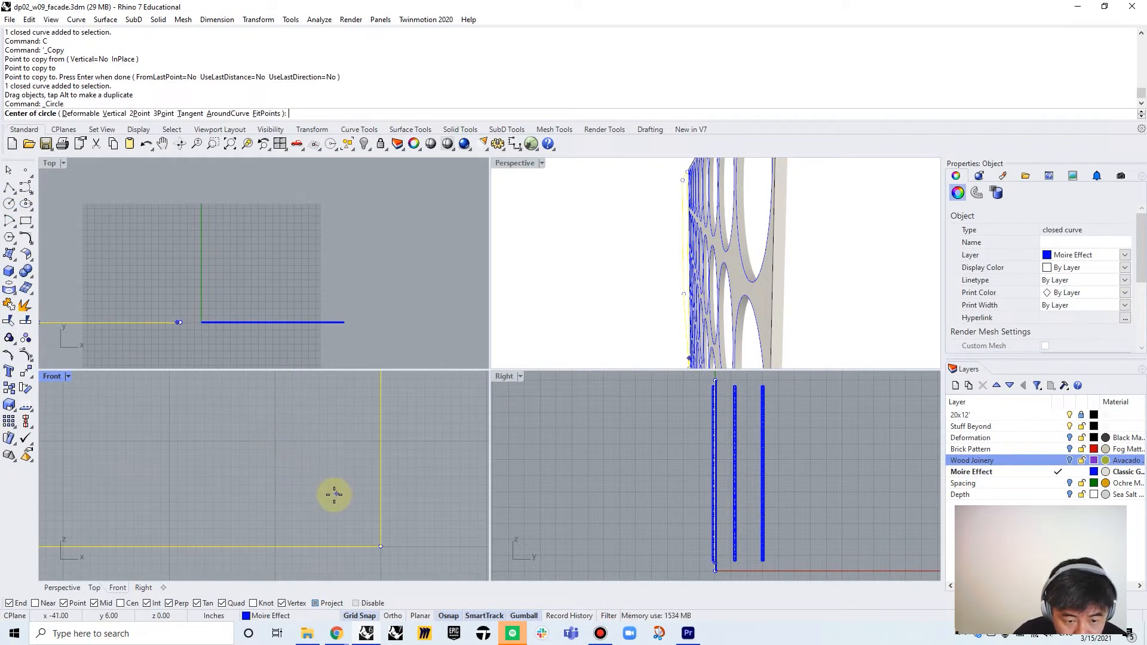
left_click(333, 495)
left_click(371, 488)
- Copy the 10-inch circle leftward at 12-inch spacing, first singly and then in pairs, to form a row of six
type("C")
key("Return")
left_click(358, 493)
left_click(381, 494)
key("Return")
scroll(382, 495, "down", 2)
left_click_drag(379, 435, 430, 457)
type("C")
key("Return")
scroll(410, 448, "up", 2)
left_click(409, 448)
left_click(191, 442)
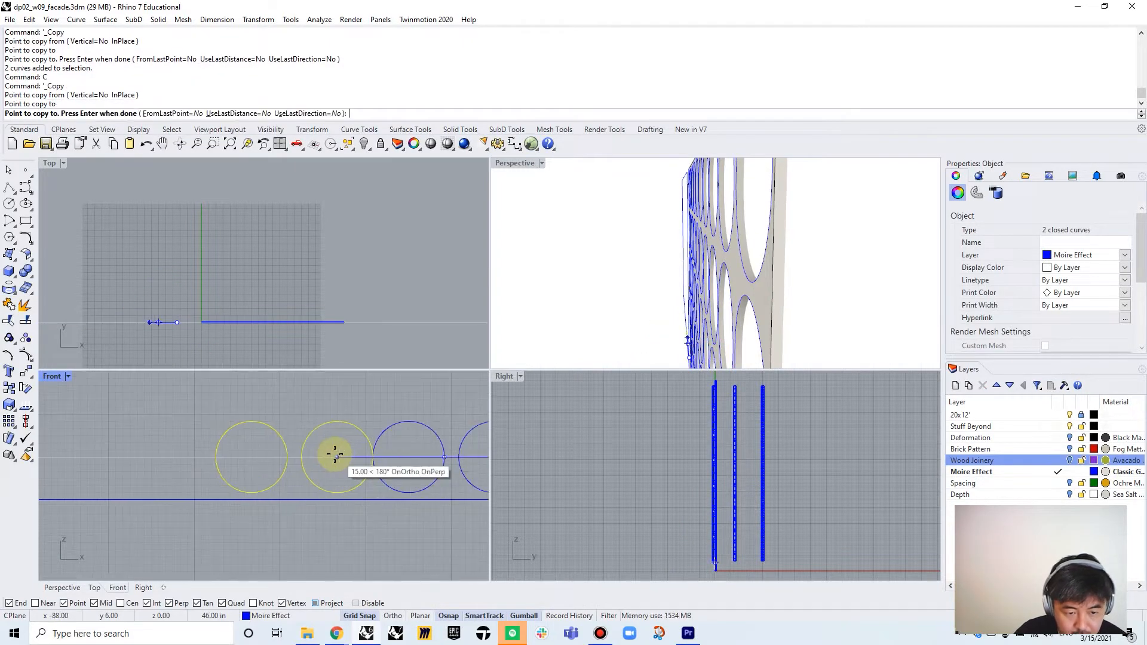
left_click(336, 455)
key("Return")
- Copy the six circles leftward repeatedly across the outline and delete the four surplus circles, leaving a row of twenty
left_click_drag(422, 374, 209, 469)
scroll(370, 464, "up", 3)
type("C")
key("Return")
left_click(306, 466)
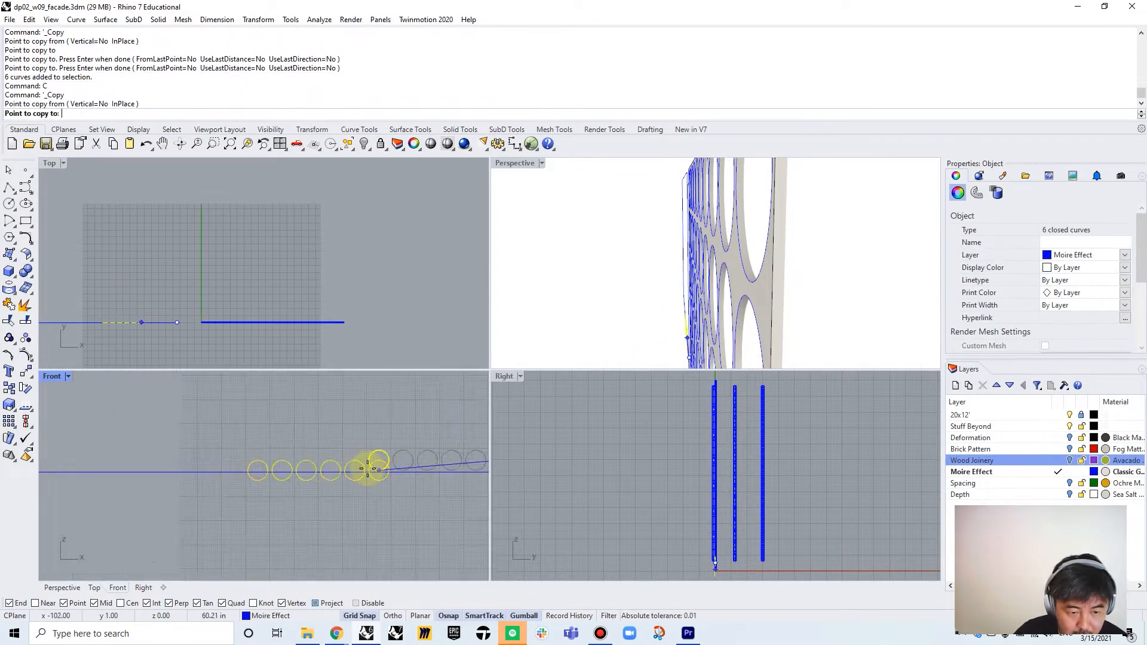
scroll(382, 474, "up", 3)
left_click(380, 449)
scroll(218, 469, "down", 3)
scroll(239, 442, "up", 4)
left_click(239, 442)
key("Return")
key("Delete")
- Copy the row of twenty circles upward repeatedly at 12-inch spacing to fill the outline
scroll(209, 470, "down", 4)
left_click_drag(124, 467, 445, 449)
scroll(445, 449, "up", 5)
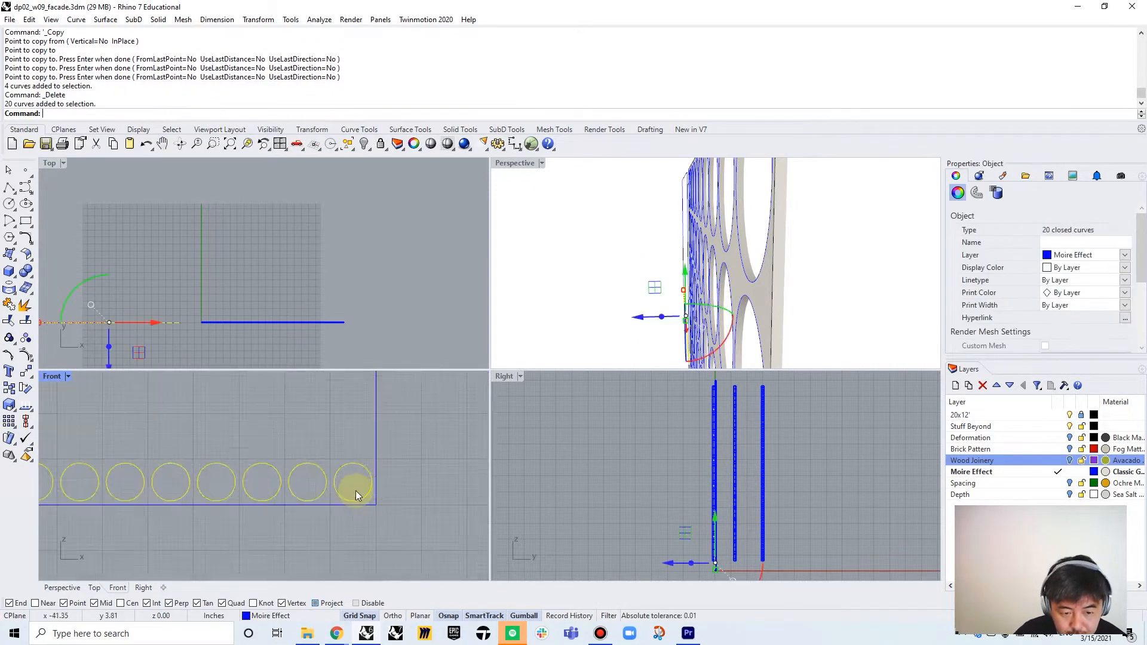
scroll(361, 490, "up", 6)
type("C")
key("Return")
left_click(346, 474)
left_click(349, 389)
scroll(348, 389, "down", 2)
left_click(350, 380)
left_click(350, 380)
left_click(366, 487)
left_click(366, 431)
right_click_drag(366, 385, 379, 493)
left_click(377, 483)
left_click(383, 482)
left_click(383, 425)
scroll(381, 413, "down", 6)
right_click_drag(381, 414, 393, 487)
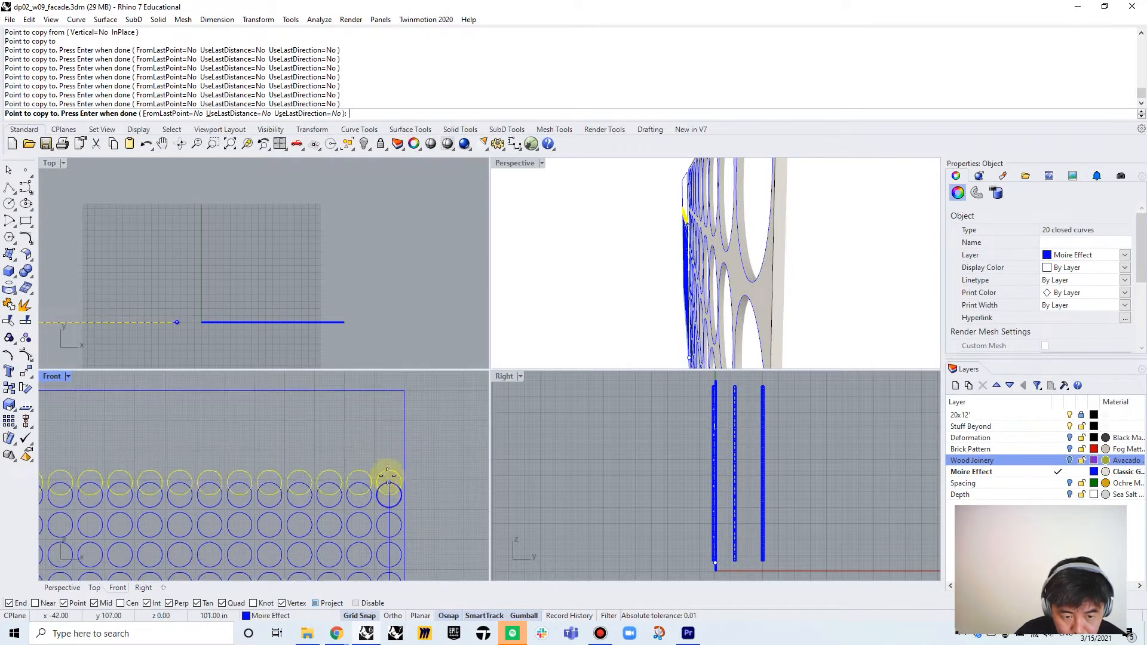
key("Return")
- Extrude the second outline and all its circles 1 inch as a solid perforated panel
scroll(405, 455, "down", 5)
left_click(242, 543)
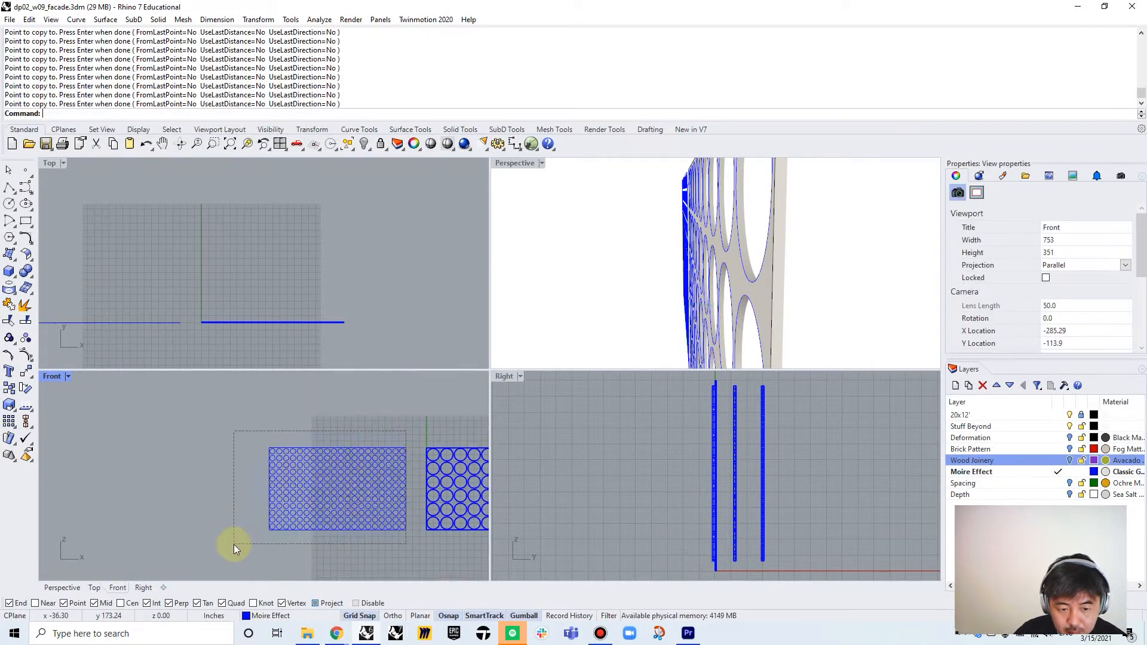
left_click_drag(241, 543, 418, 418)
type("E")
key("Return")
type("1")
key("Return")
- Copy the second panel's rectangle curve to its left as the outline of a third panel
left_click(359, 447)
scroll(471, 490, "down", 2)
scroll(411, 475, "up", 3)
type("C")
key("Return")
left_click(332, 476)
left_click(205, 478)
key("Return")
- Set up a 60 by 60 array of the small corner circle in the third outline, with 4-inch X and Y spacing
left_click(203, 485)
type("A")
key("Return")
type("60")
key("Return")
type("60")
key("Return")
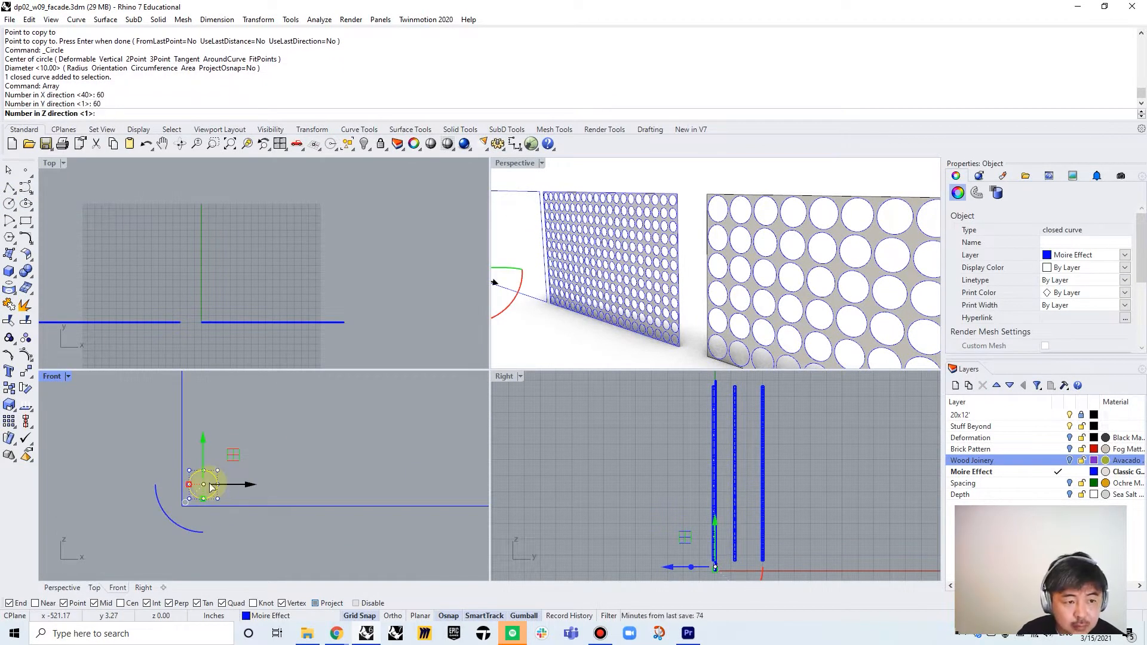
type("4")
key("Return")
type("4")
key("Return")
- Change the circle array's X and Y spacing to 5 inches and accept the array
left_click(143, 113)
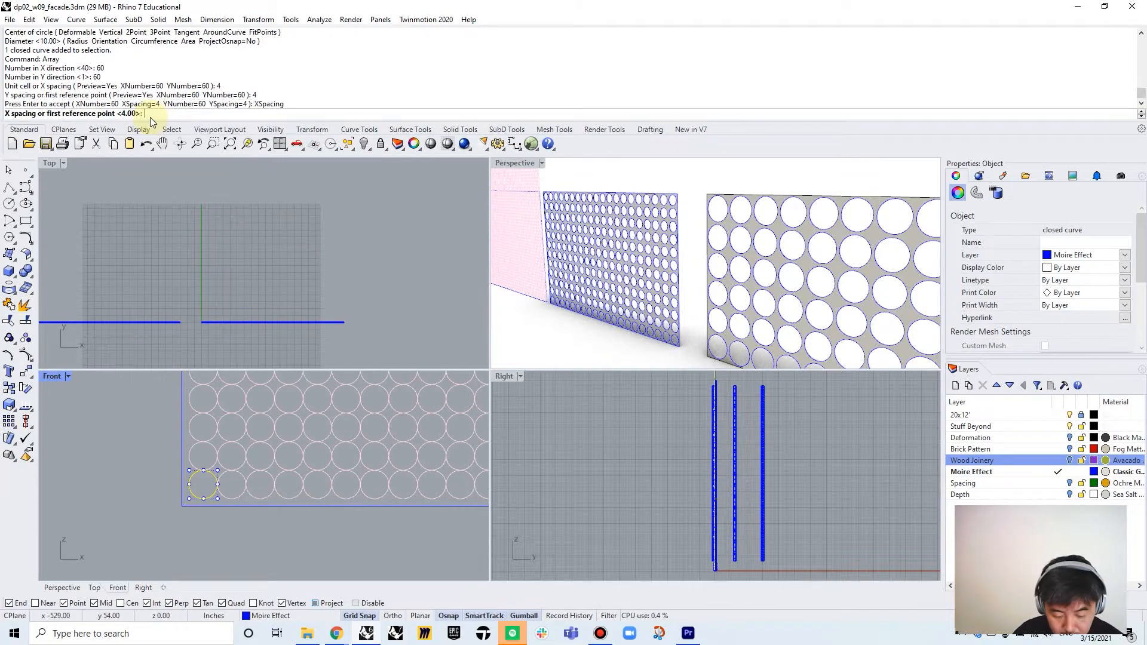
type("5")
key("Return")
left_click(224, 113)
type("5")
key("Return")
key("Return")
scroll(256, 492, "down", 4)
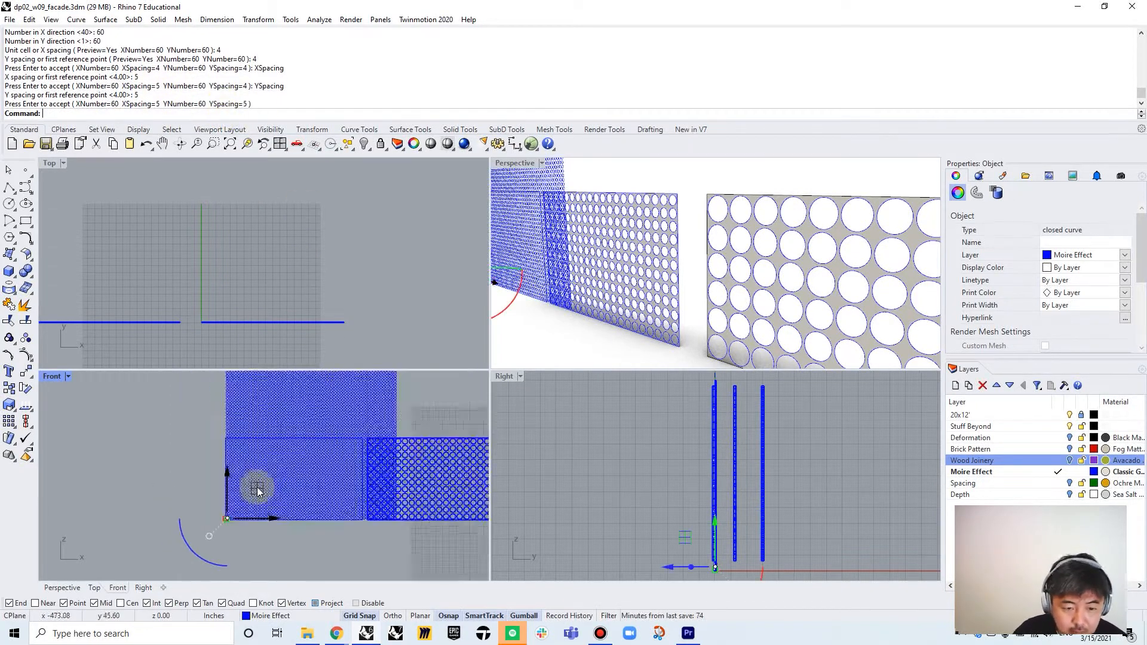
- Delete the surplus arrayed circles that extend beyond the edges of the third outline
left_click_drag(375, 485, 323, 487)
key("Delete")
left_click_drag(468, 479, 282, 576)
key("Delete")
left_click_drag(375, 561, 281, 389)
key("Delete")
- Extrude the third outline and all its small circles 1 inch as a solid perforated panel
scroll(301, 442, "down", 3)
left_click_drag(95, 394, 346, 526)
scroll(254, 321, "up", 3)
type("E")
key("Return")
type("E")
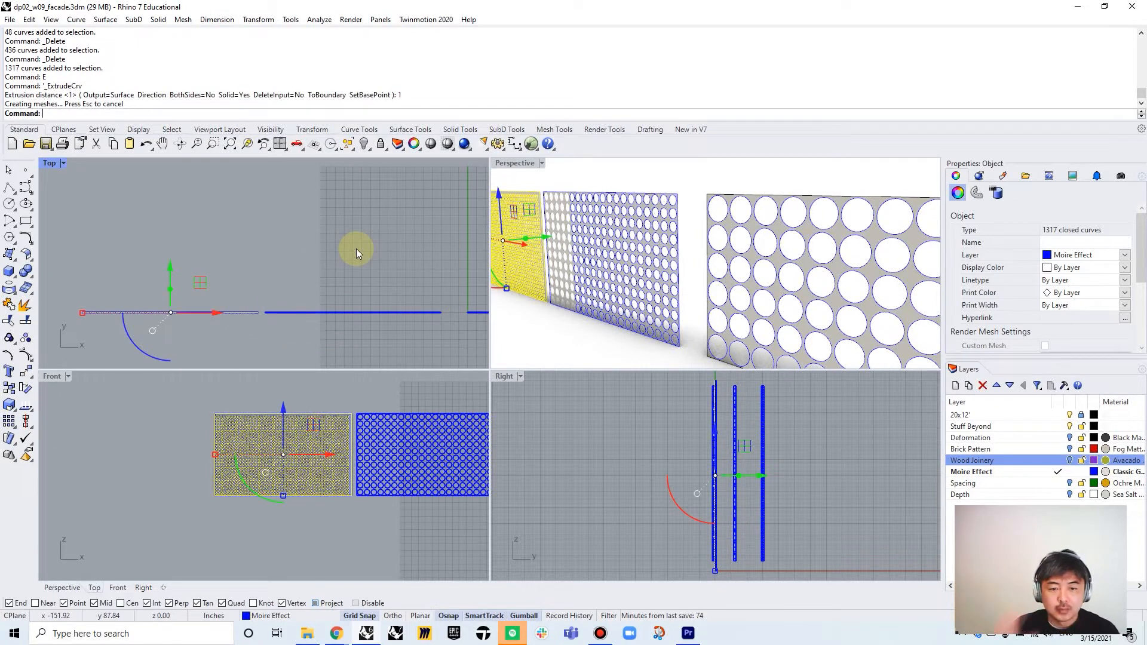
key("Escape")
right_click_drag(534, 227, 582, 184)
double_click(524, 163)
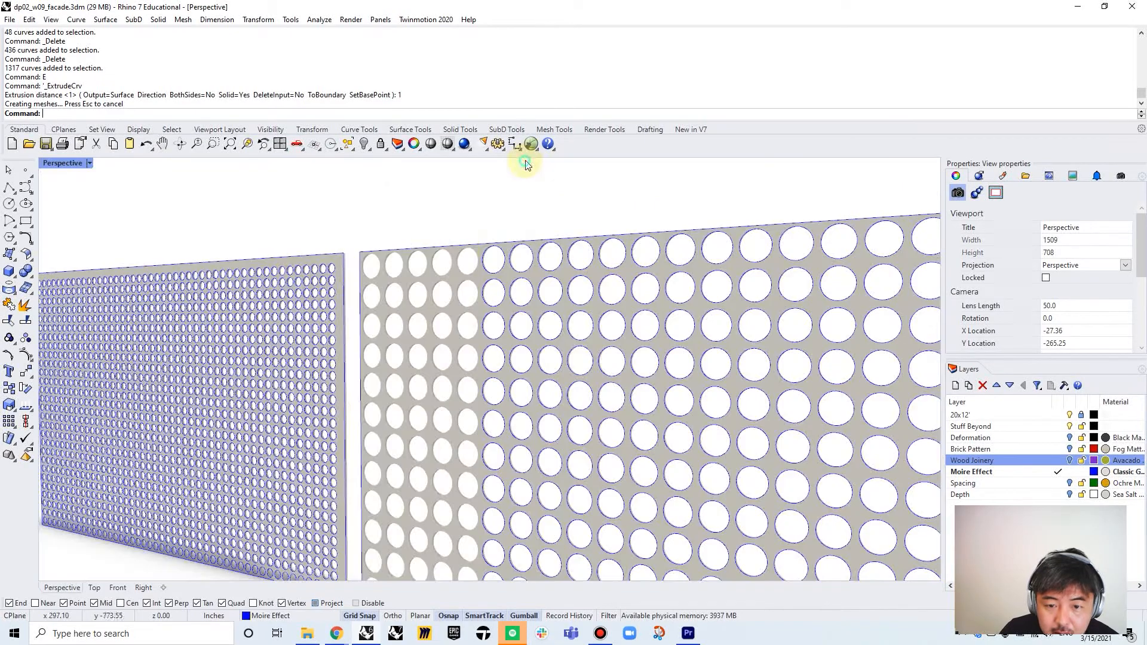
scroll(380, 263, "down", 6)
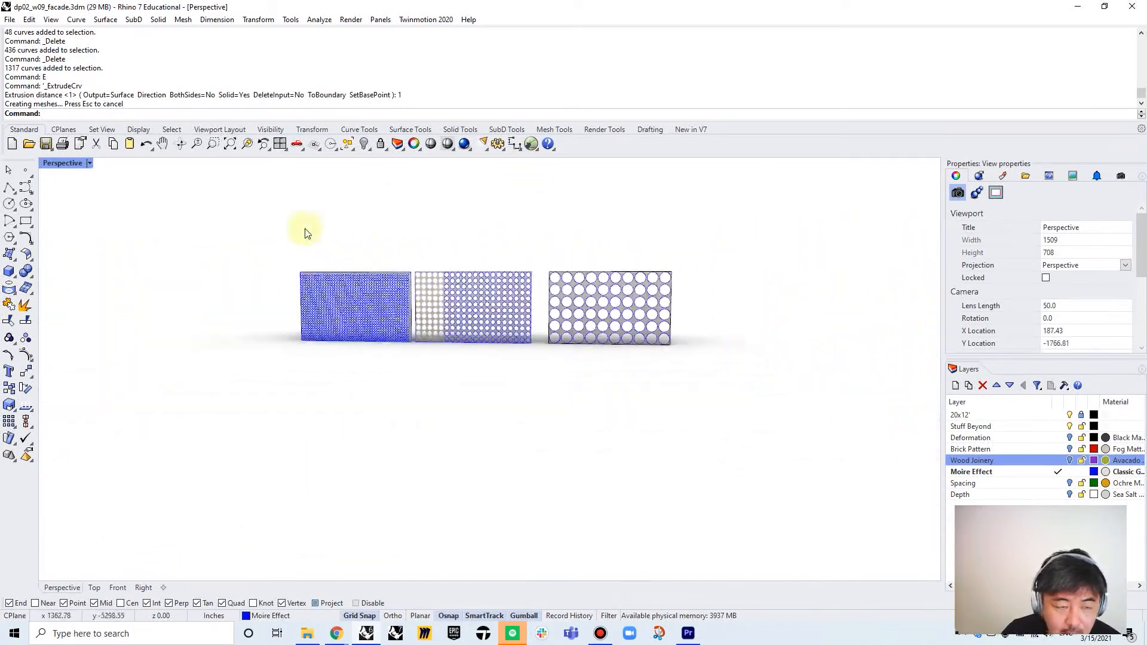
- Move the second panel's extrusion directly behind the first large-hole panel in the Top view, leaving a small gap
double_click(62, 163)
right_click_drag(356, 284, 302, 277)
left_click(305, 282)
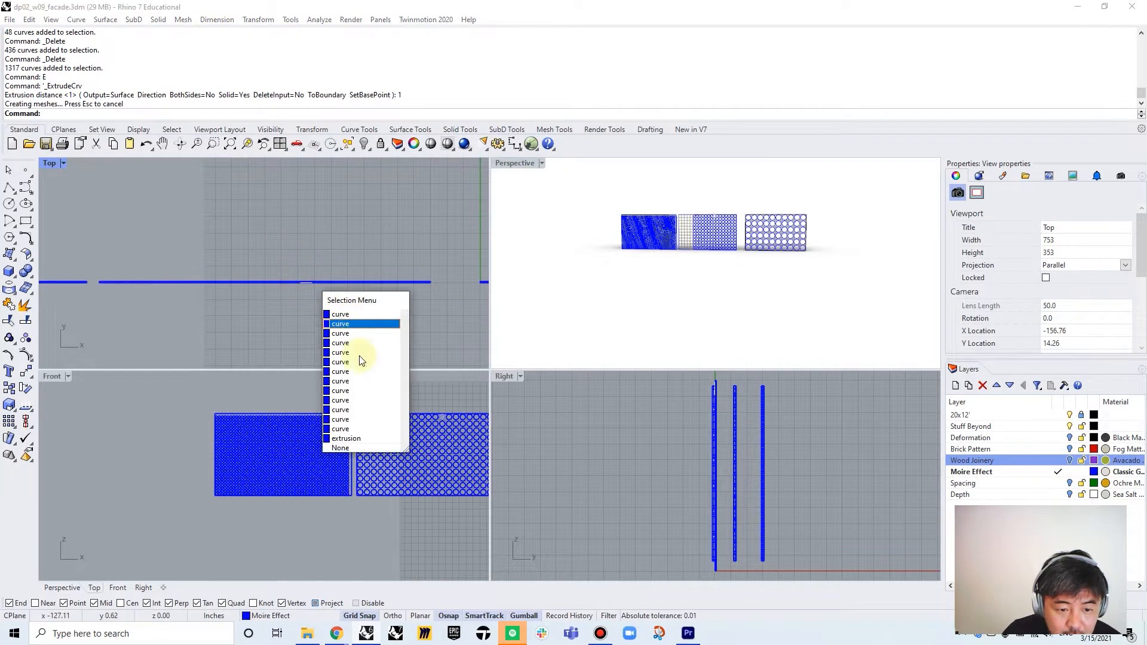
left_click(359, 441)
scroll(277, 308, "down", 2)
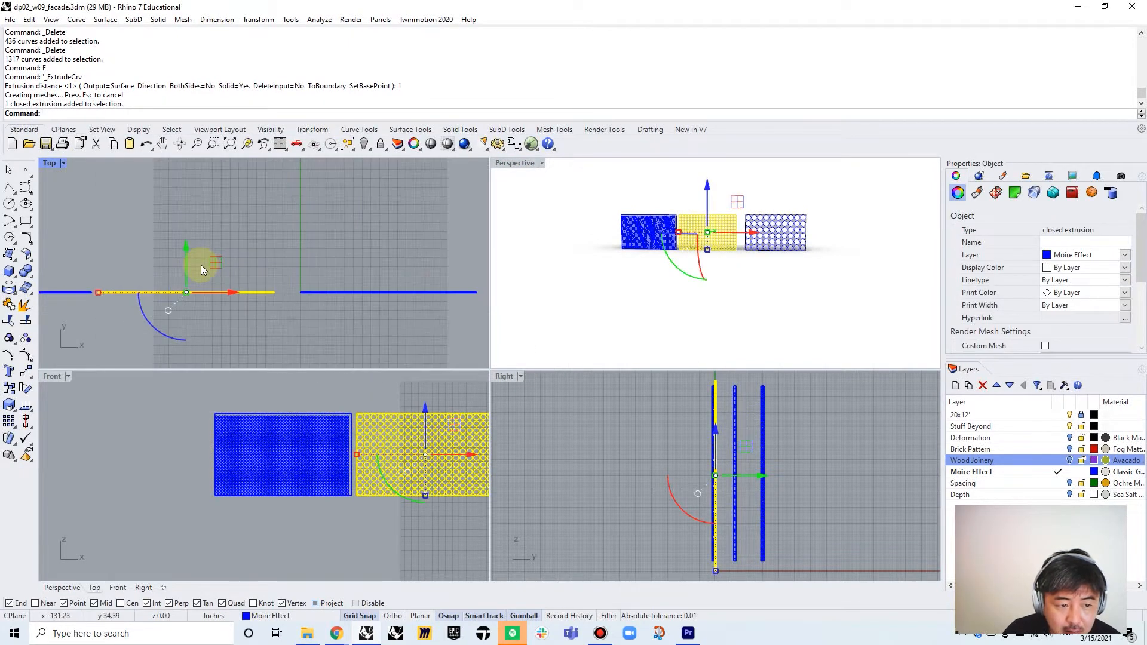
left_click_drag(219, 270, 418, 255)
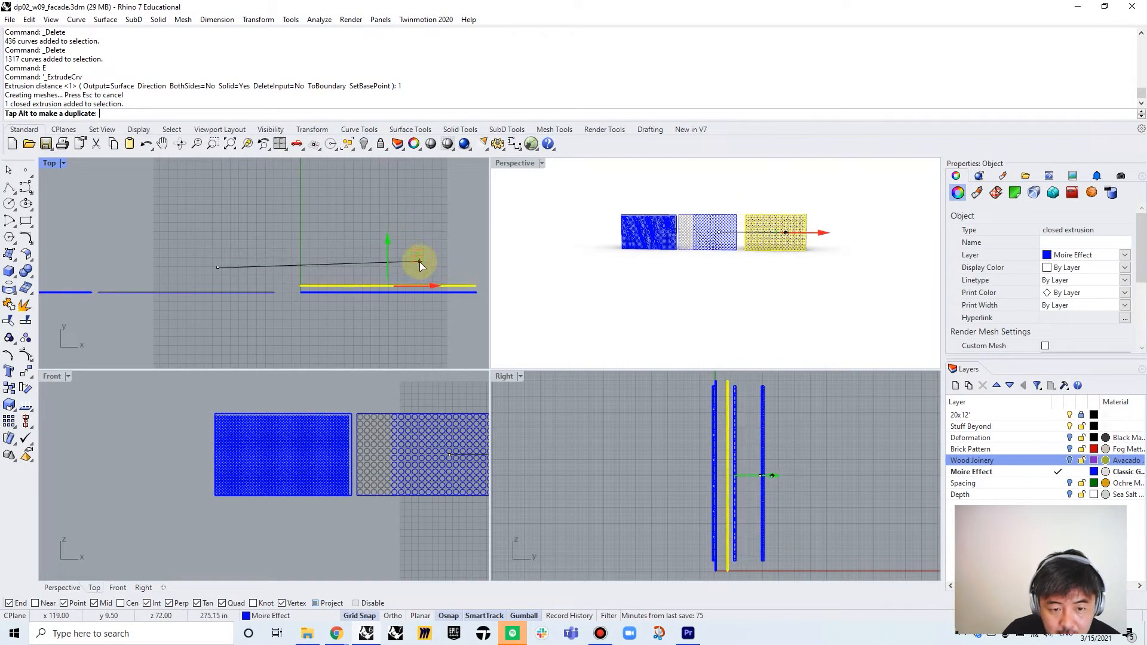
- Move the third, finest-hole panel behind the second one so that all three panels are aligned in layers
left_click(66, 293)
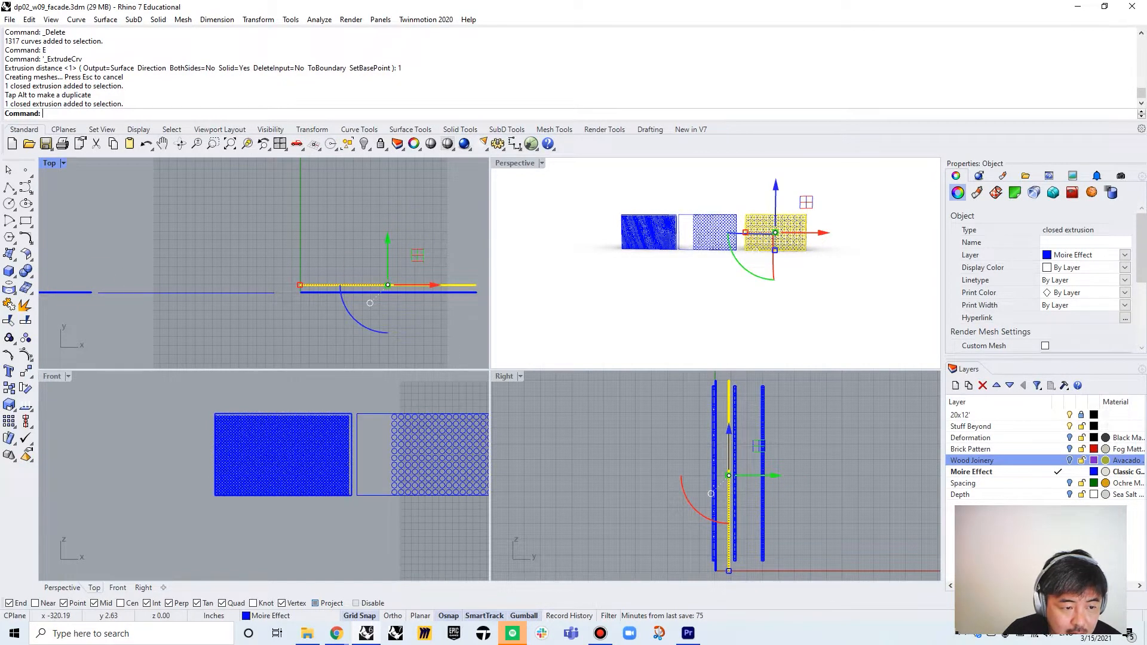
scroll(150, 289, "down", 3)
left_click_drag(116, 261, 273, 253)
left_click(317, 258)
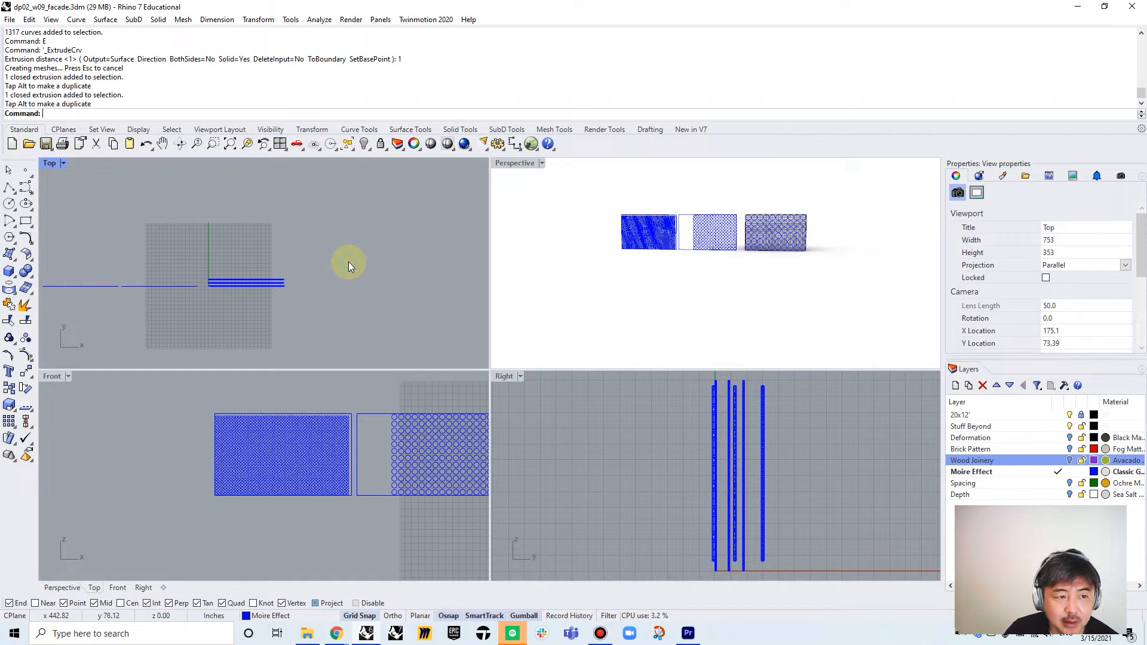
- Select all curves in the model and hide them, keeping only the solid panels visible
type("selcrv")
key("Return")
type("Hid")
key("Return")
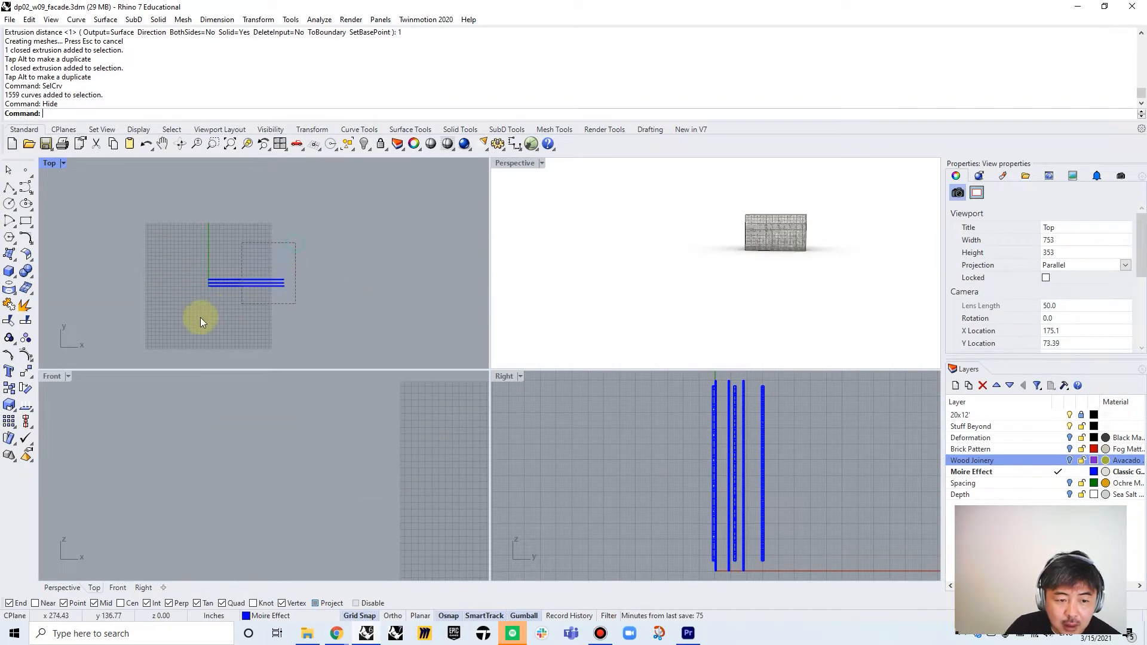
- Zoom to the three layered panels and examine the moire effect from several angles in the Perspective view
left_click_drag(220, 311, 215, 314)
type("zsa")
key("Return")
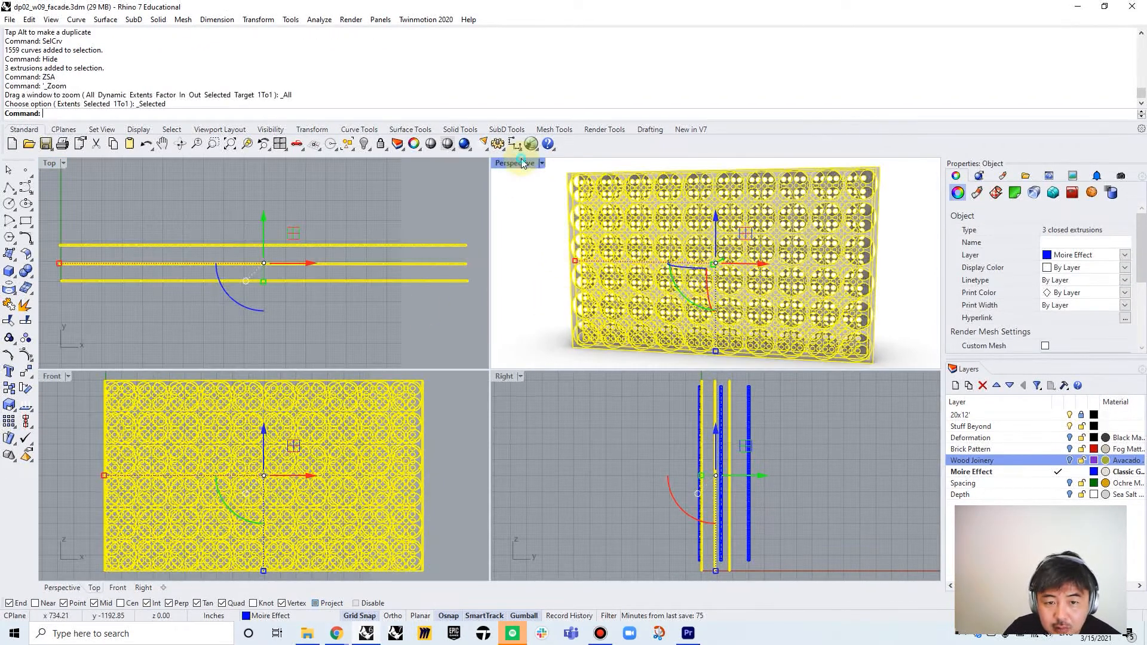
double_click(521, 164)
key("Escape")
mouse_move(187, 366)
right_mouse_down()
mouse_move(146, 351)
mouse_move(333, 360)
mouse_move(203, 351)
right_mouse_up()
scroll(365, 373, "up", 6)
mouse_move(455, 390)
right_mouse_down()
mouse_move(409, 388)
mouse_move(469, 388)
right_mouse_up()
scroll(568, 357, "down", 6)
right_click_drag(617, 342, 612, 298)
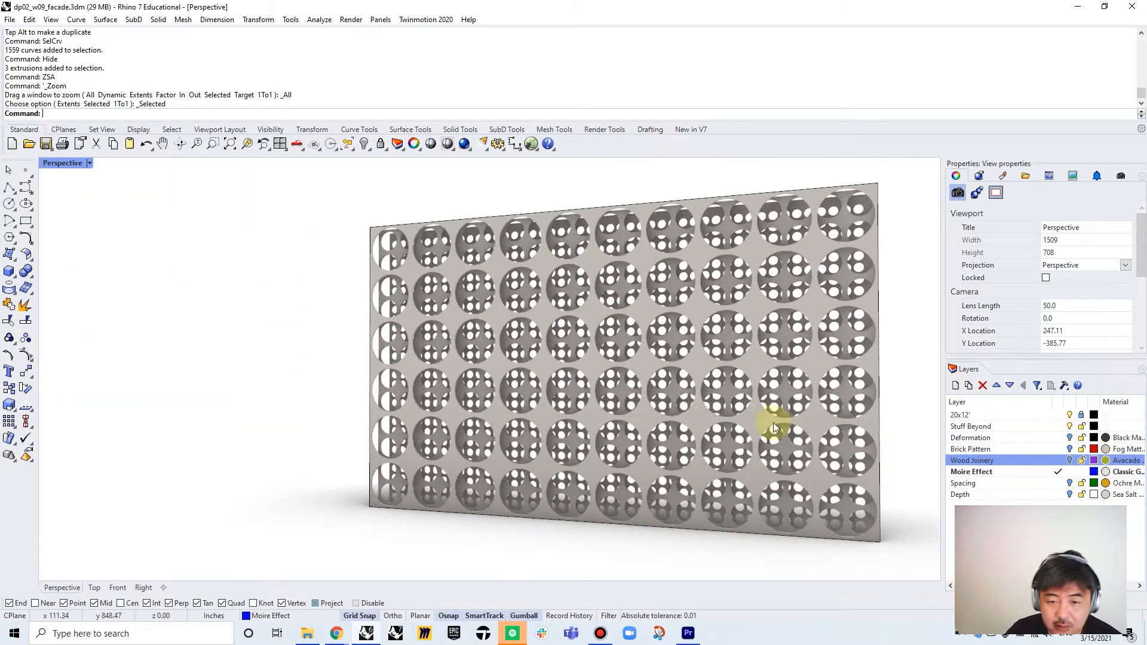
right_click_drag(556, 409, 592, 415)
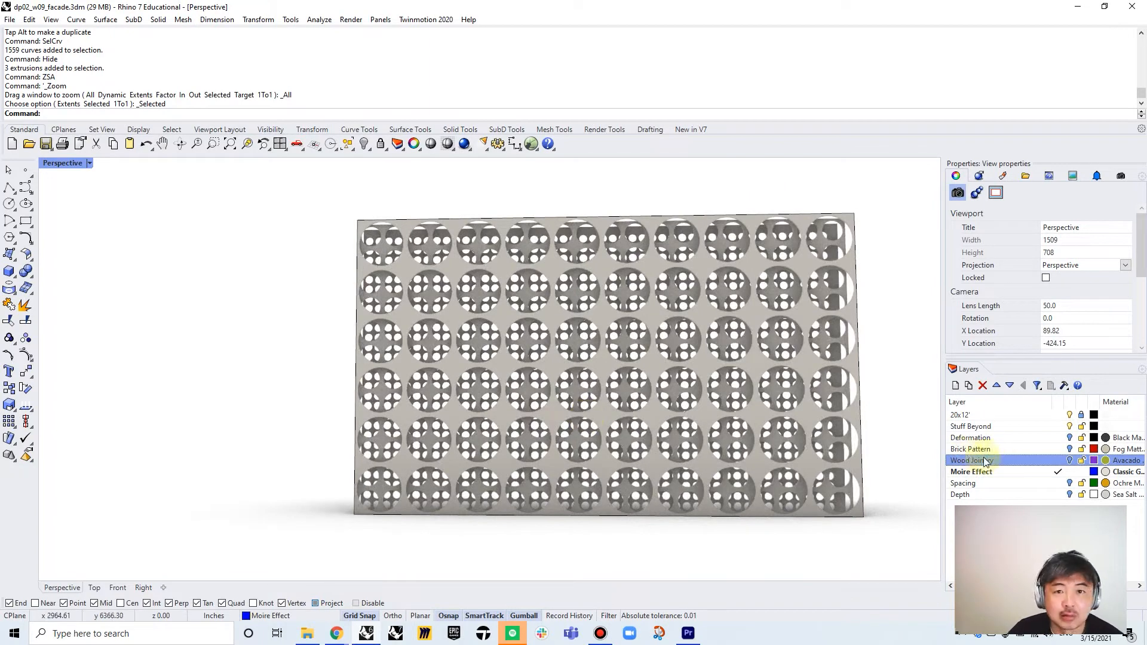
- Make the Spacing layer current, hide the Moire Effect layer, and zoom to the example row of vertical fins
left_click(1058, 483)
left_click(1069, 472)
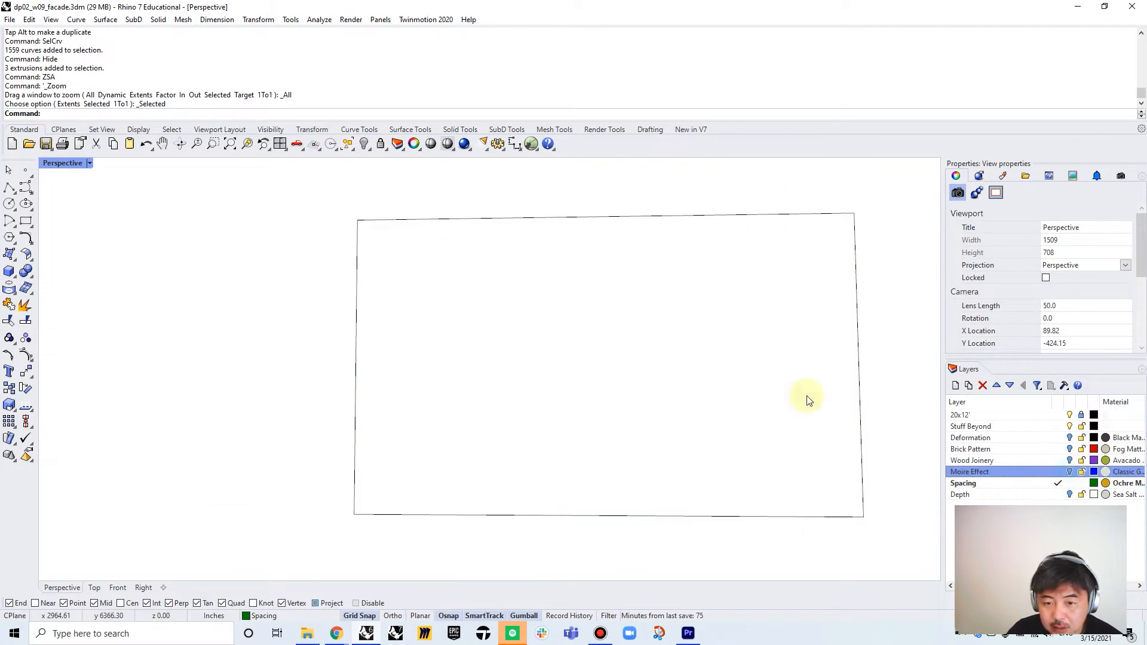
scroll(622, 340, "down", 5)
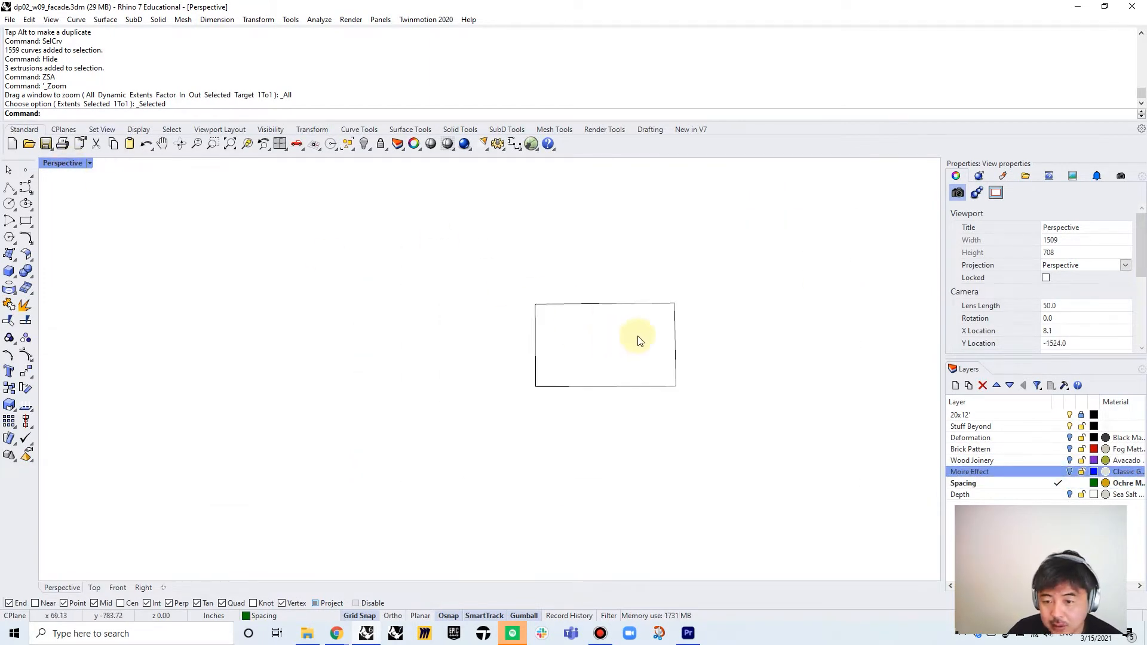
left_click_drag(699, 327, 800, 393)
type("zsa")
key("Return")
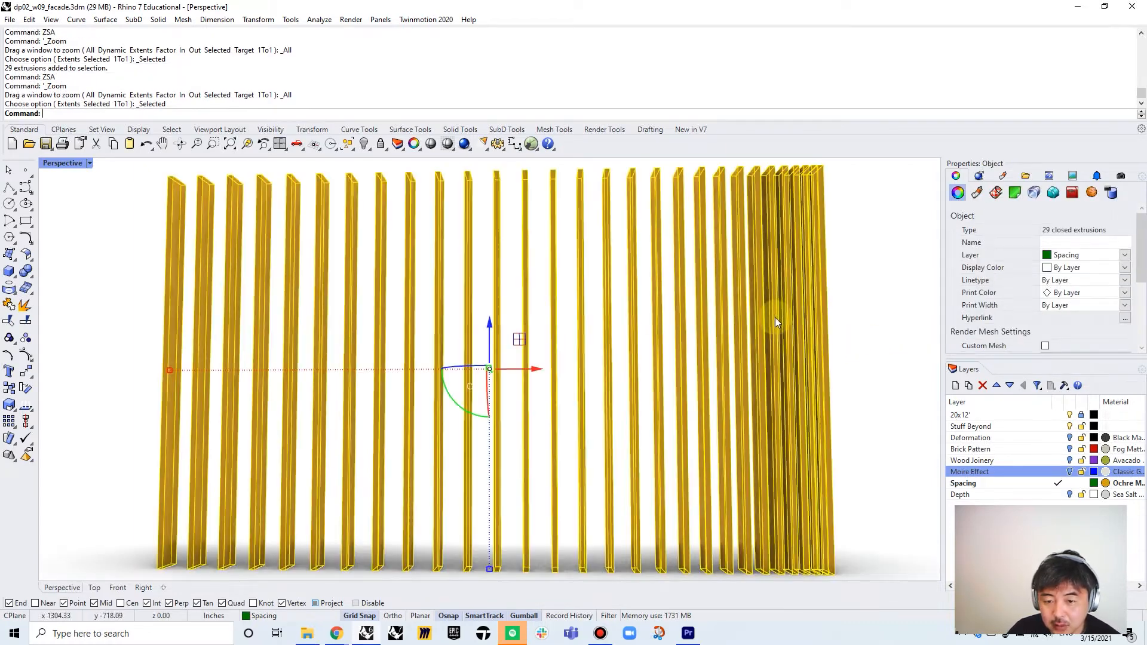
- Examine the graduated spacing of the vertical fins from several angles and distances, both in Perspective and in the Top view
left_click(893, 296)
right_click_drag(828, 341, 812, 341)
right_click_drag(565, 290, 591, 313)
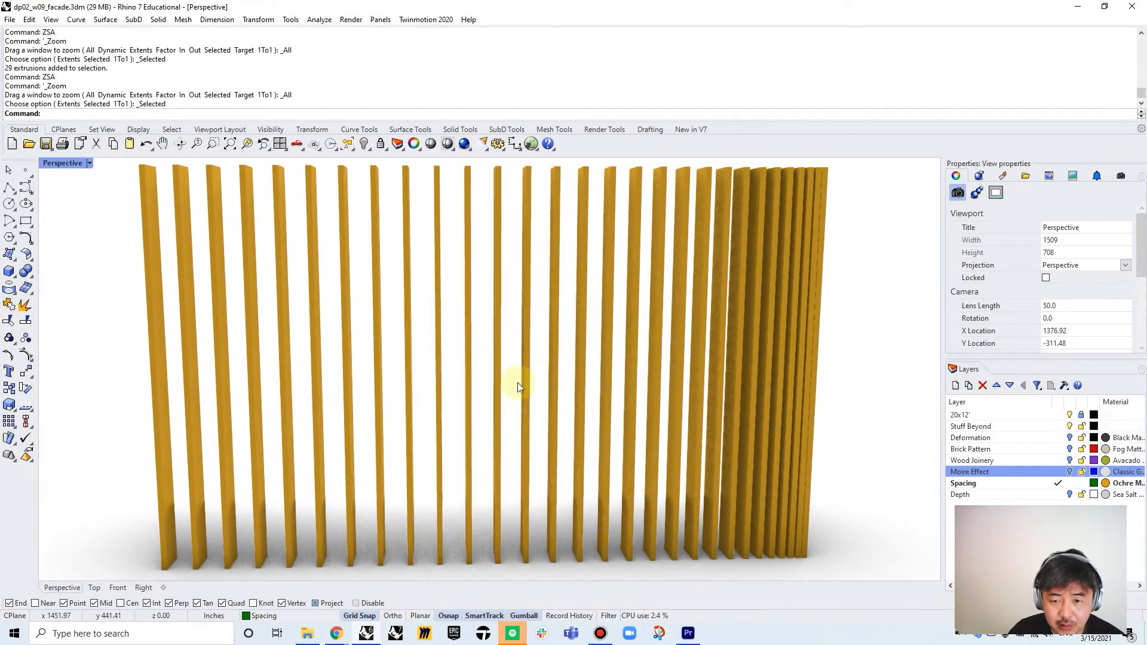
right_click_drag(530, 393, 427, 377)
scroll(427, 377, "up", 4)
right_click_drag(575, 389, 542, 389)
right_click_drag(724, 388, 435, 383, "shift")
mouse_move(791, 388)
right_mouse_down()
mouse_move(741, 381)
mouse_move(792, 380)
mouse_move(750, 407)
mouse_move(782, 382)
right_mouse_up()
scroll(741, 382, "down", 4)
scroll(808, 380, "down", 4)
scroll(755, 392, "up", 3)
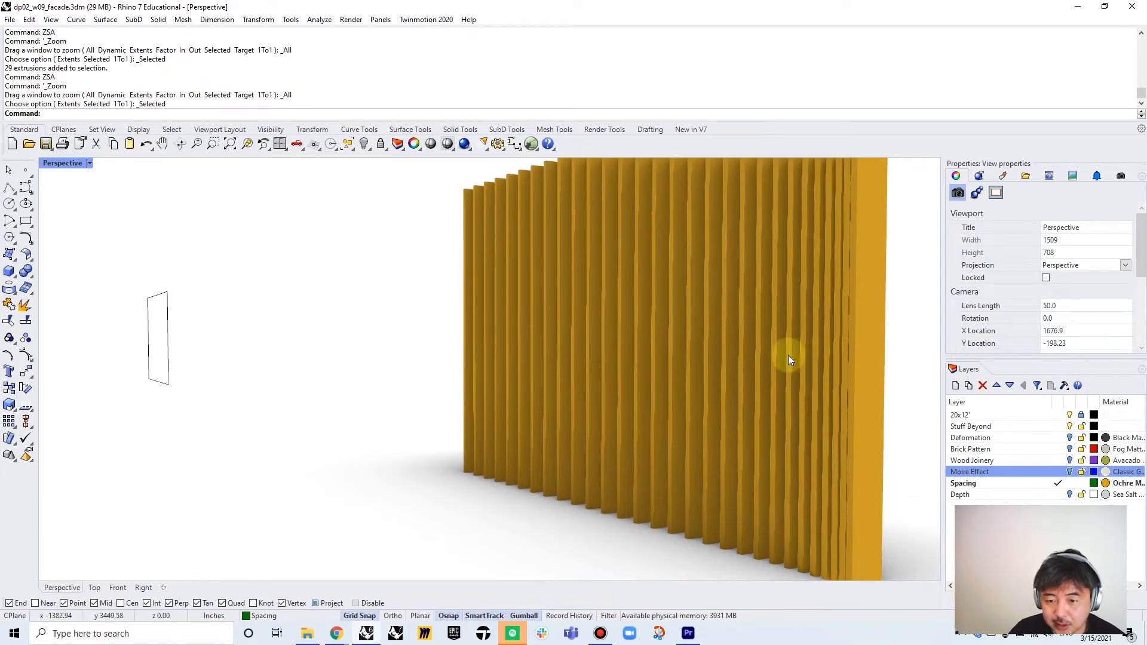
right_click_drag(462, 339, 571, 382)
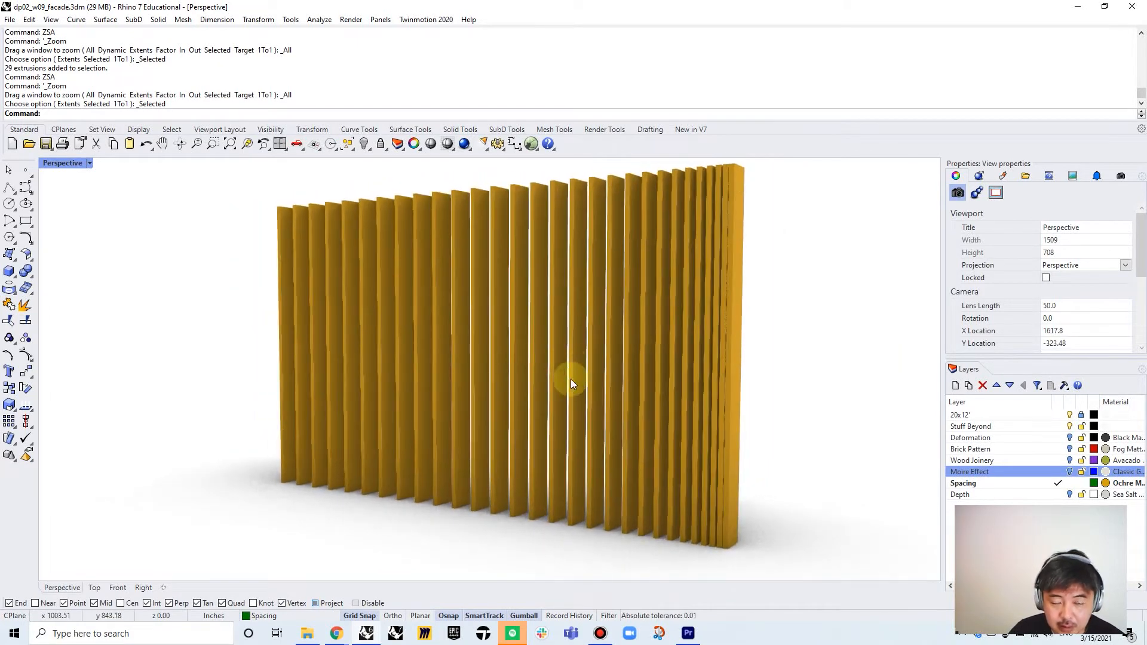
double_click(67, 164)
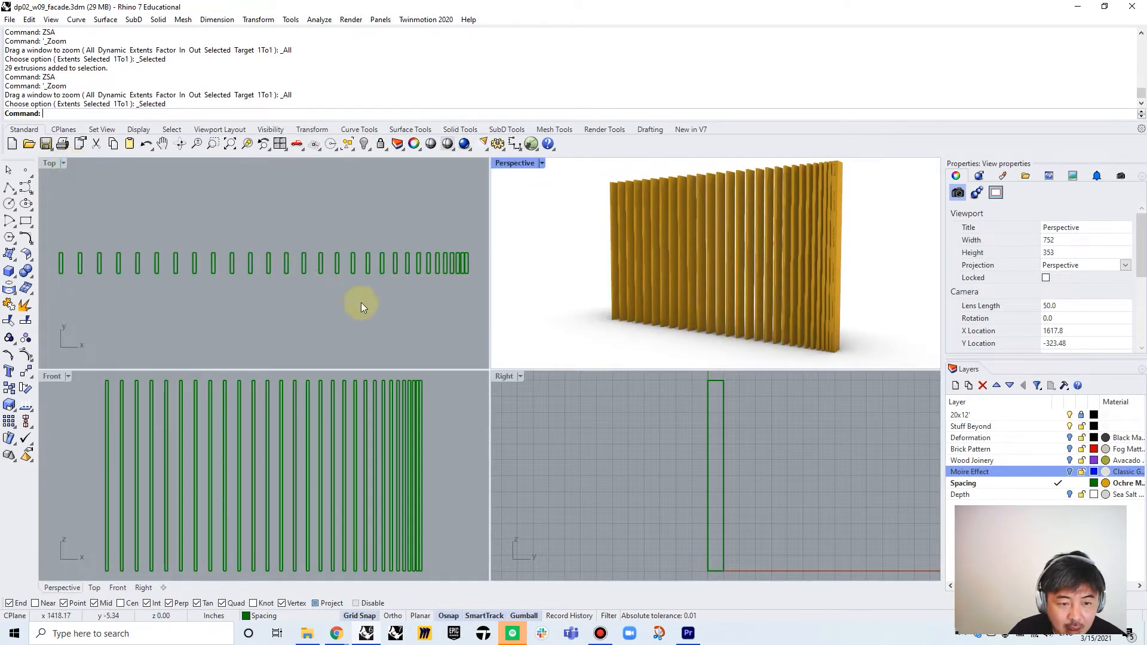
scroll(378, 293, "down", 5)
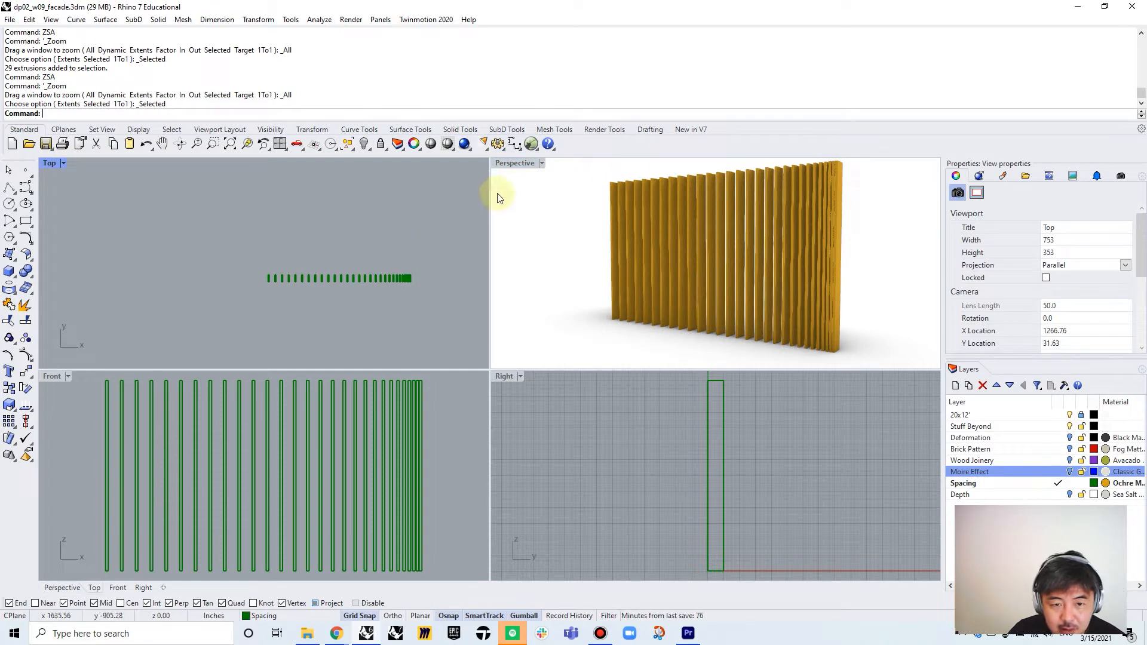
double_click(514, 163)
scroll(536, 292, "down", 5)
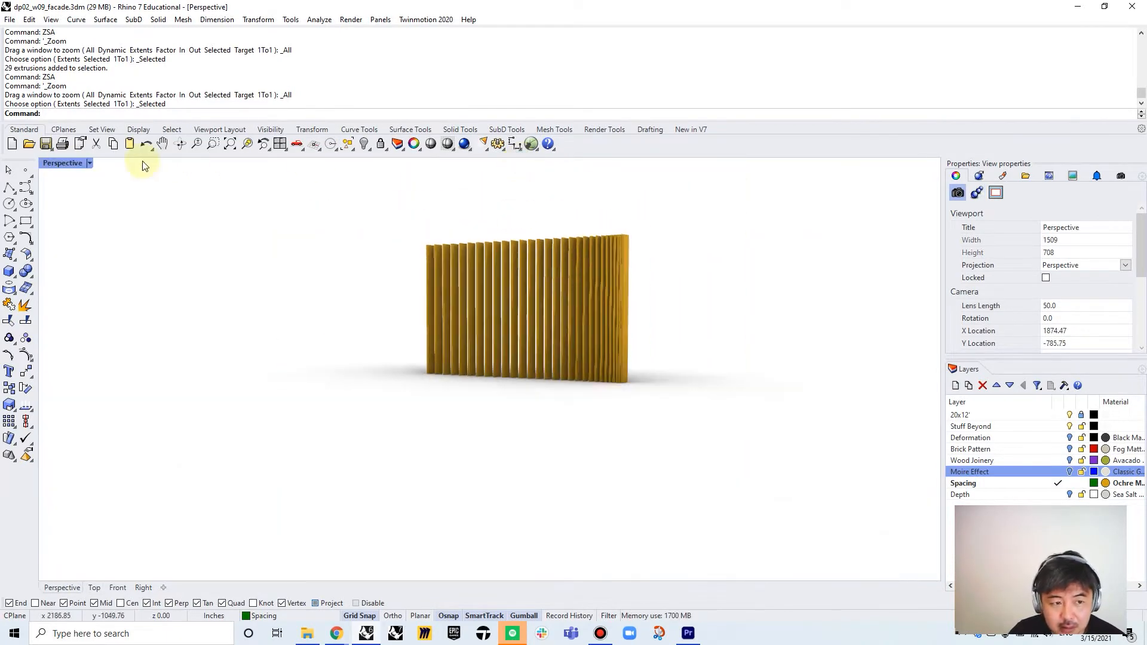
double_click(67, 163)
- Model a box from the origin at the 20x12' outline, 1 inch wide, about 12 inches deep and as tall as the outline
scroll(271, 263, "down", 10)
right_click_drag(122, 271, 256, 264)
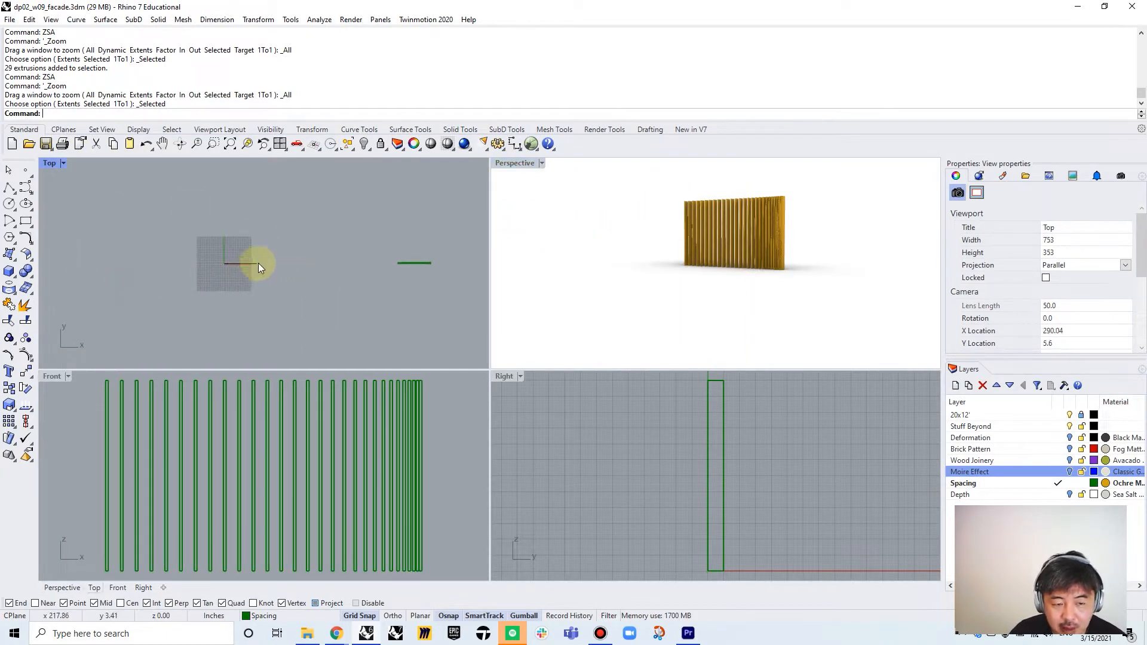
scroll(215, 259, "up", 8)
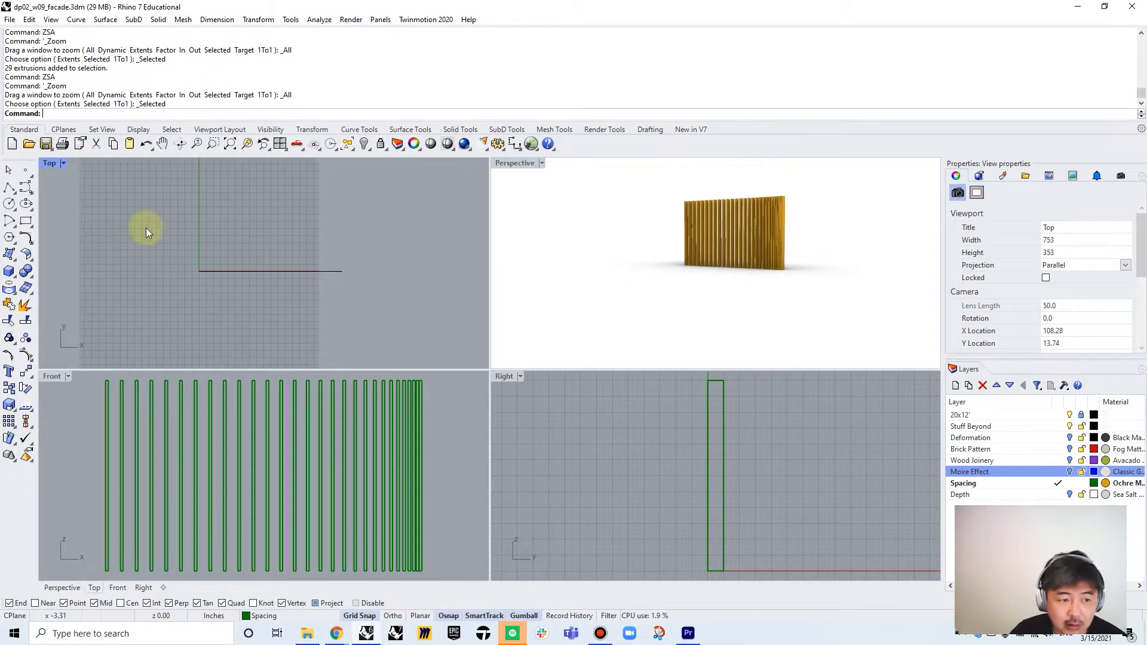
left_click(11, 270)
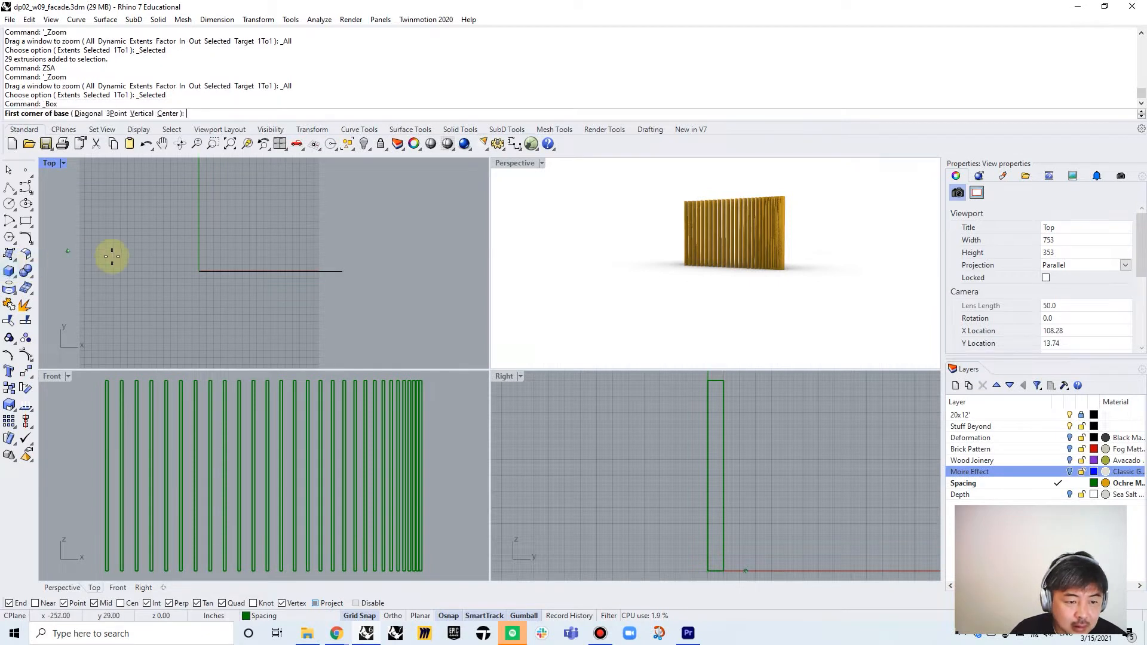
scroll(195, 267, "up", 5)
left_click(236, 307)
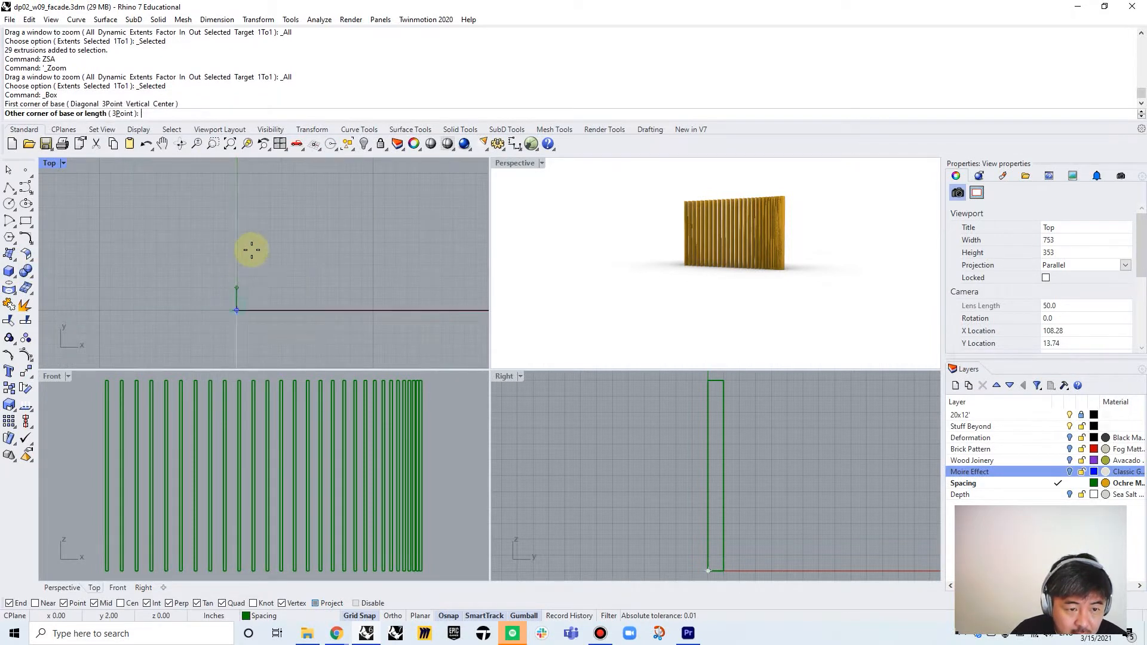
left_click(248, 175)
scroll(89, 410, "down", 5)
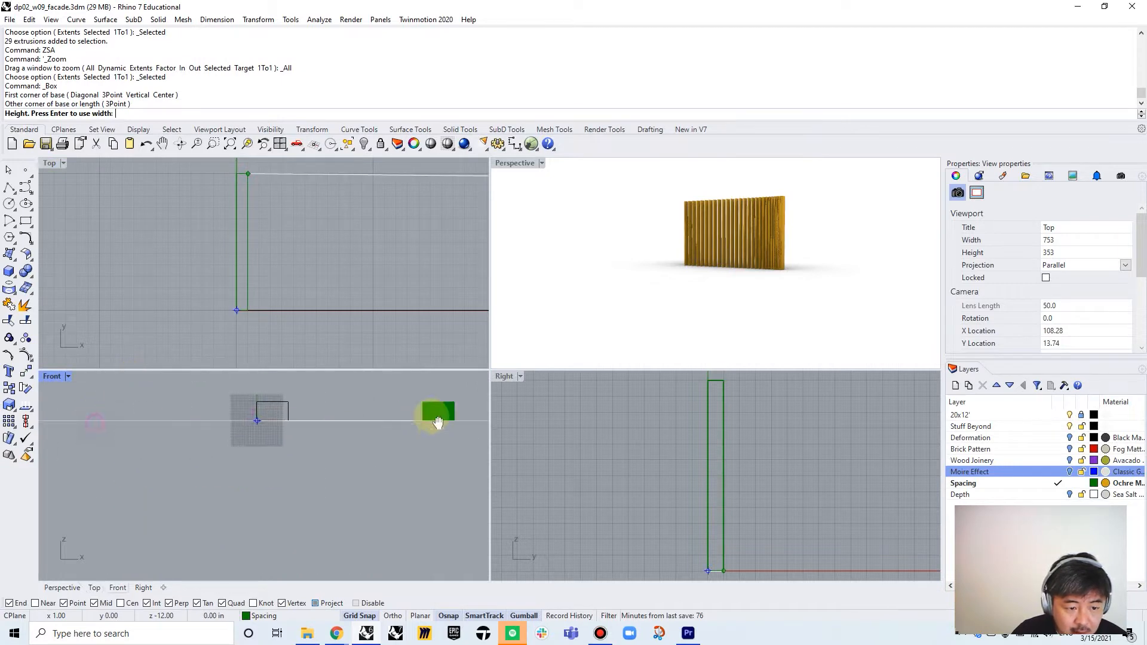
scroll(282, 398, "up", 5)
left_click(283, 409)
scroll(284, 408, "up", 1)
left_click(284, 409)
left_click(400, 251)
- Zoom all views to the new box and set the Perspective view's display mode to Shaded
scroll(388, 249, "down", 4)
left_click(295, 243)
type("Z")
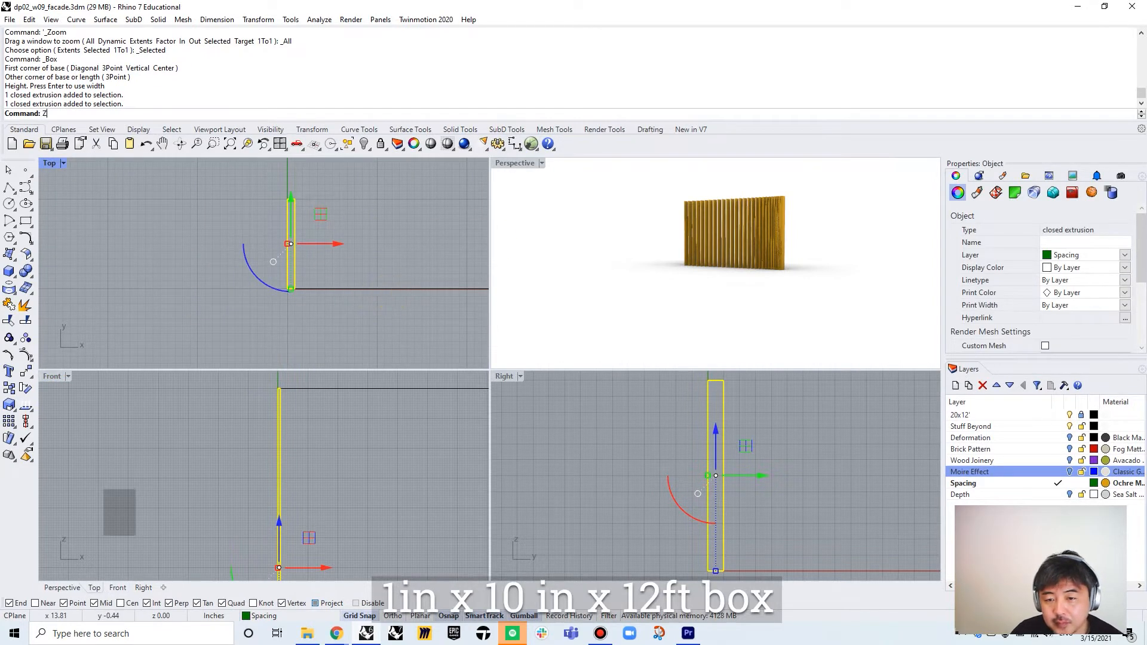
type("SA")
key("Return")
left_click(627, 259)
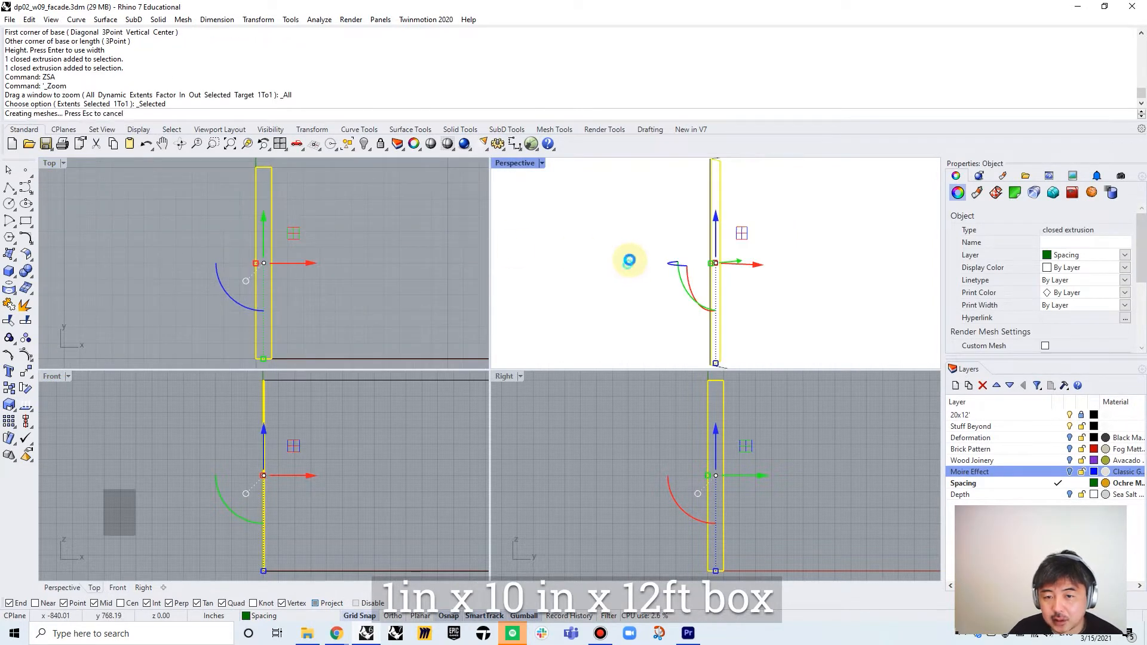
left_click(515, 164)
left_click(522, 221)
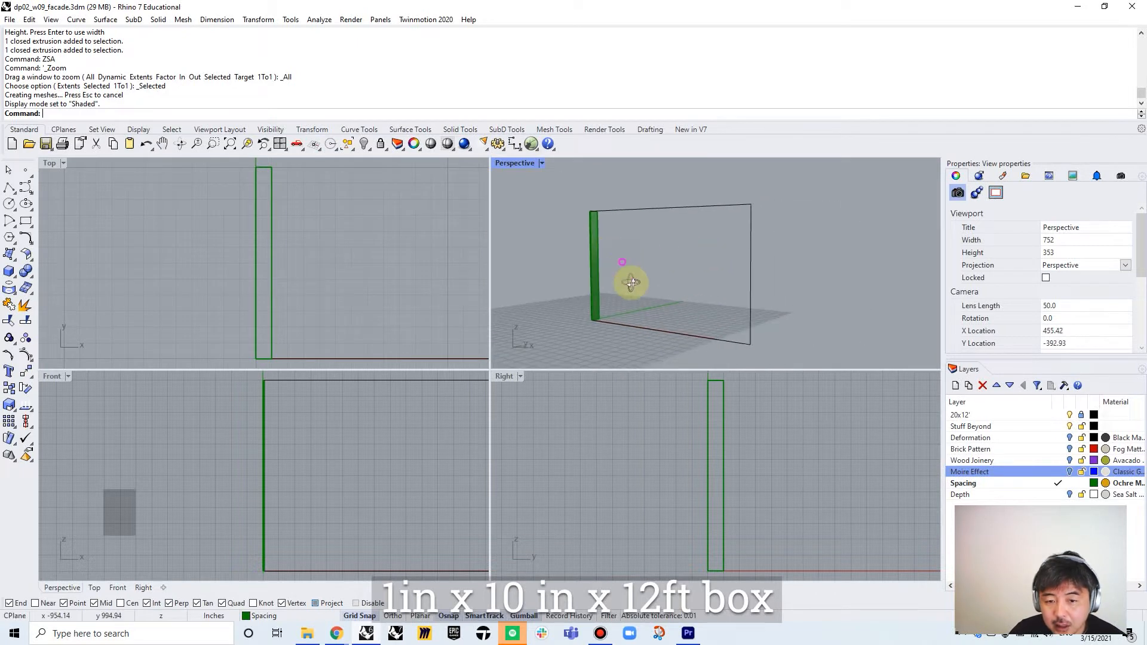
- In an enlarged Top view, draw a three-point curve from about 168 inches up the Y axis to the far end of the 20x12' outline
scroll(286, 219, "down", 10)
scroll(288, 216, "down", 3)
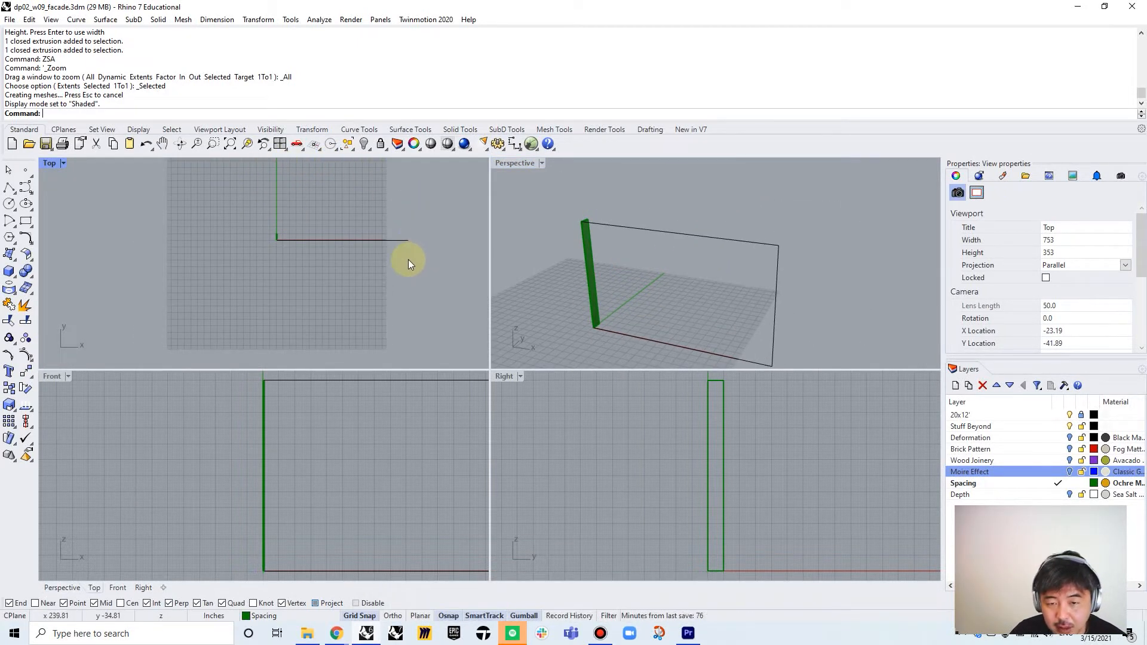
left_click(25, 186)
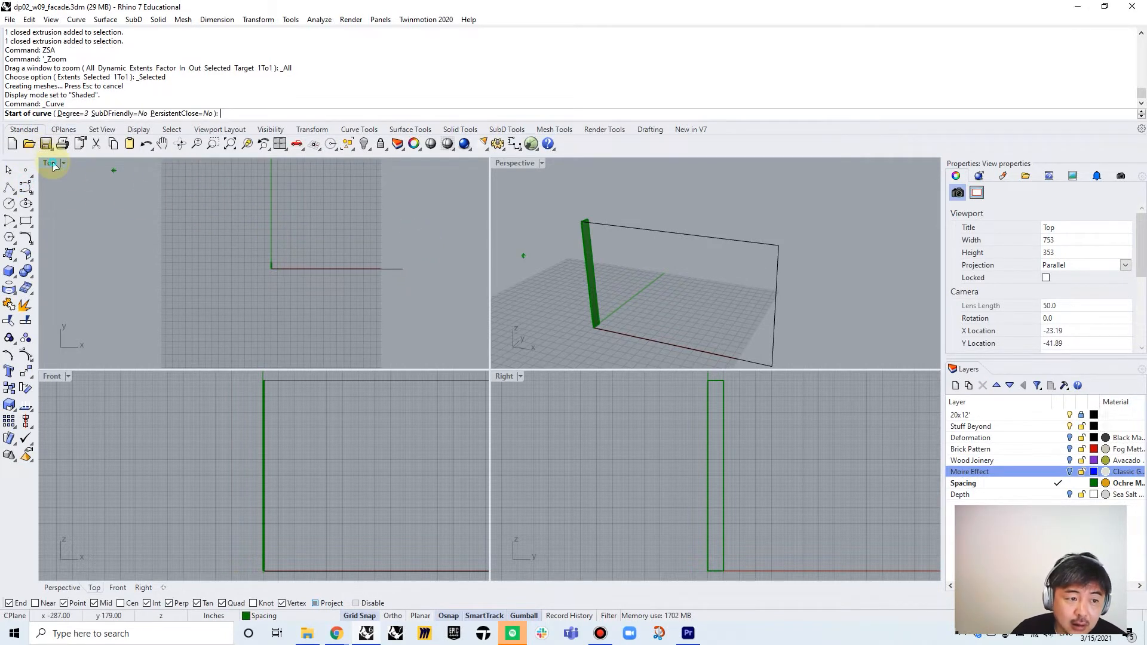
double_click(53, 165)
scroll(391, 207, "up", 3)
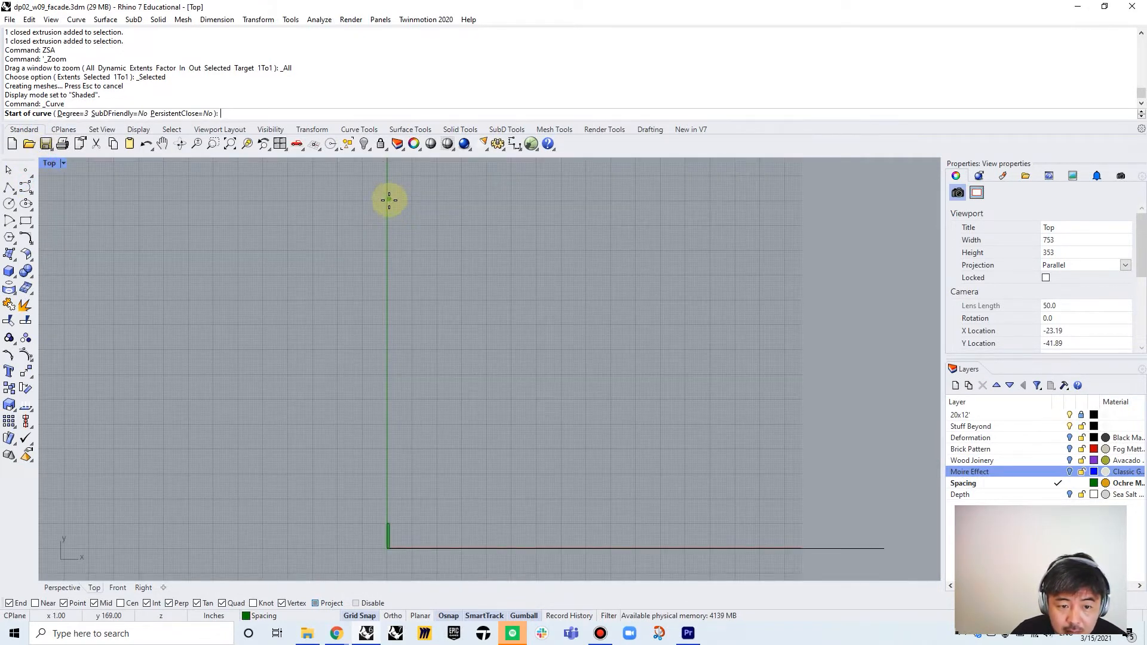
left_click(387, 204)
right_click_drag(655, 205, 486, 208)
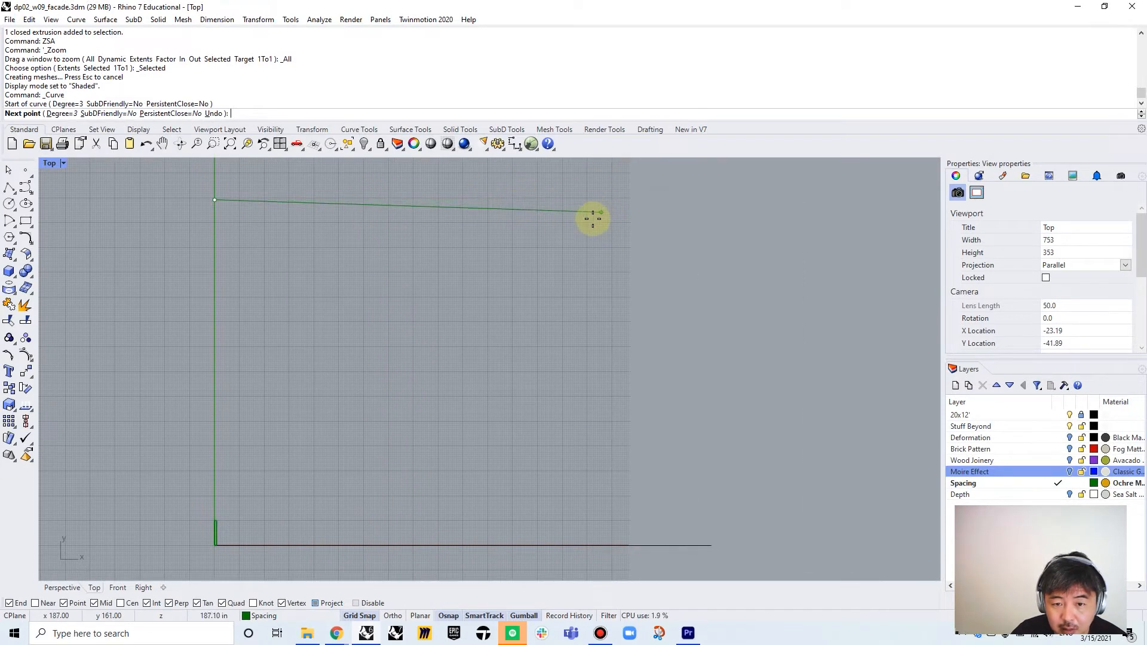
left_click(509, 202)
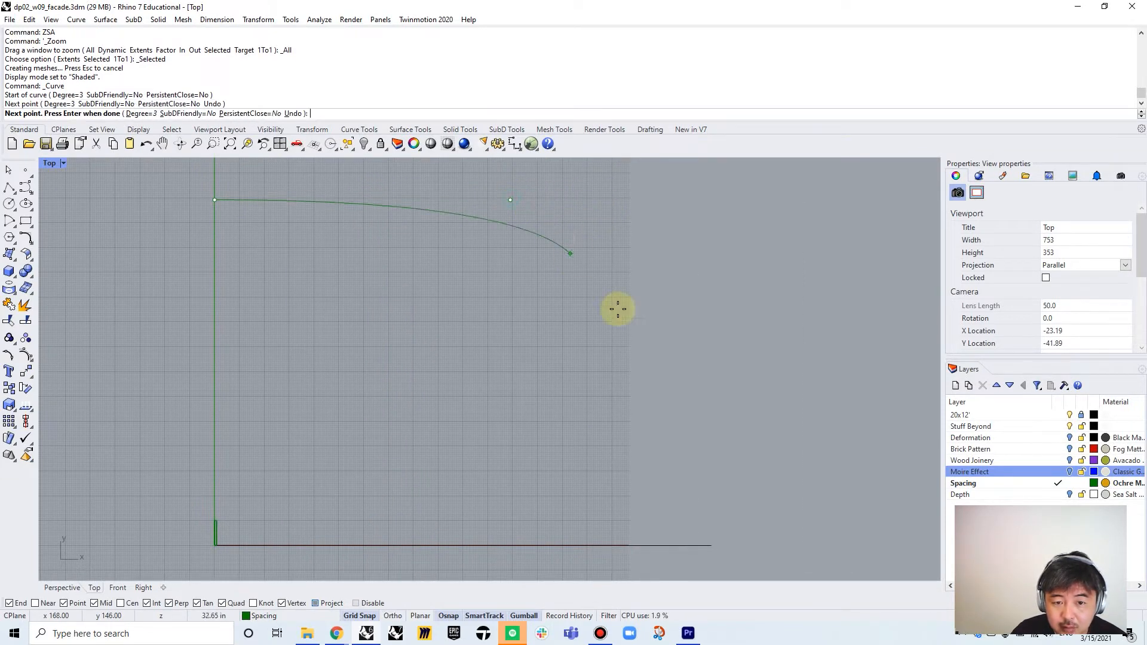
left_click(711, 544)
key("Return")
- Reshape the curve by moving its two upper control points up to about y = 227 inches and sliding the middle one farther outward along X
left_click(542, 338)
scroll(561, 320, "down", 3)
left_click_drag(357, 289, 546, 342)
left_click_drag(460, 256, 469, 203)
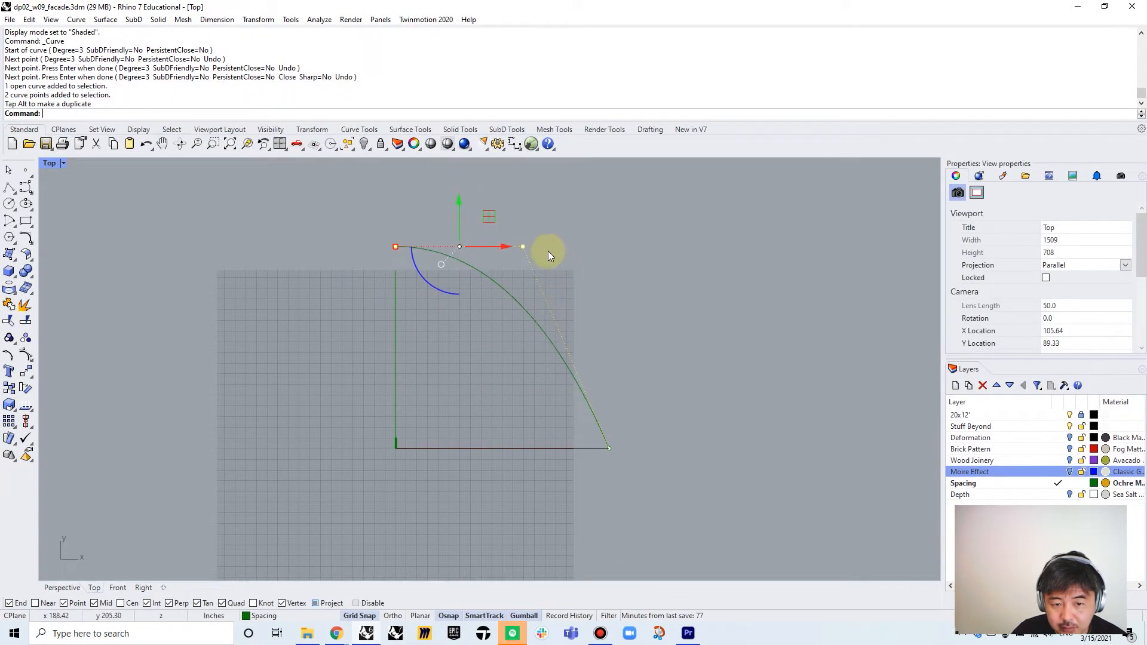
left_click(522, 246)
left_click_drag(537, 244, 618, 245)
key("Escape")
left_click(397, 246)
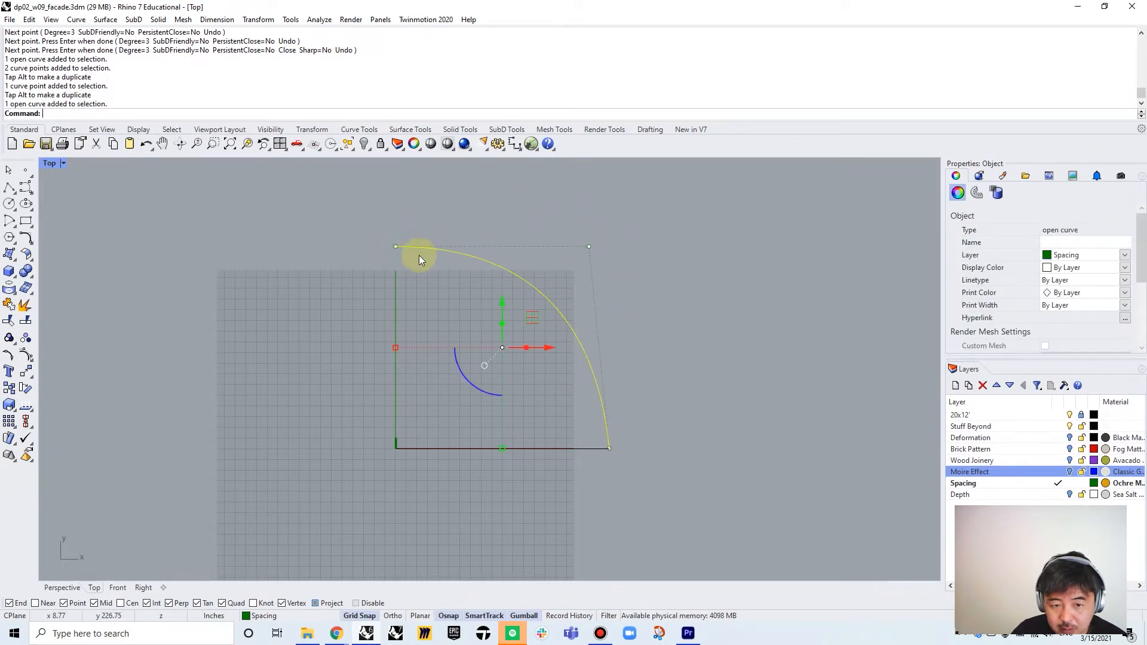
left_click(588, 246)
left_click_drag(627, 245, 618, 246)
- Divide the curve into 30 segments with points
left_click(473, 252)
right_click_drag(498, 275, 472, 272)
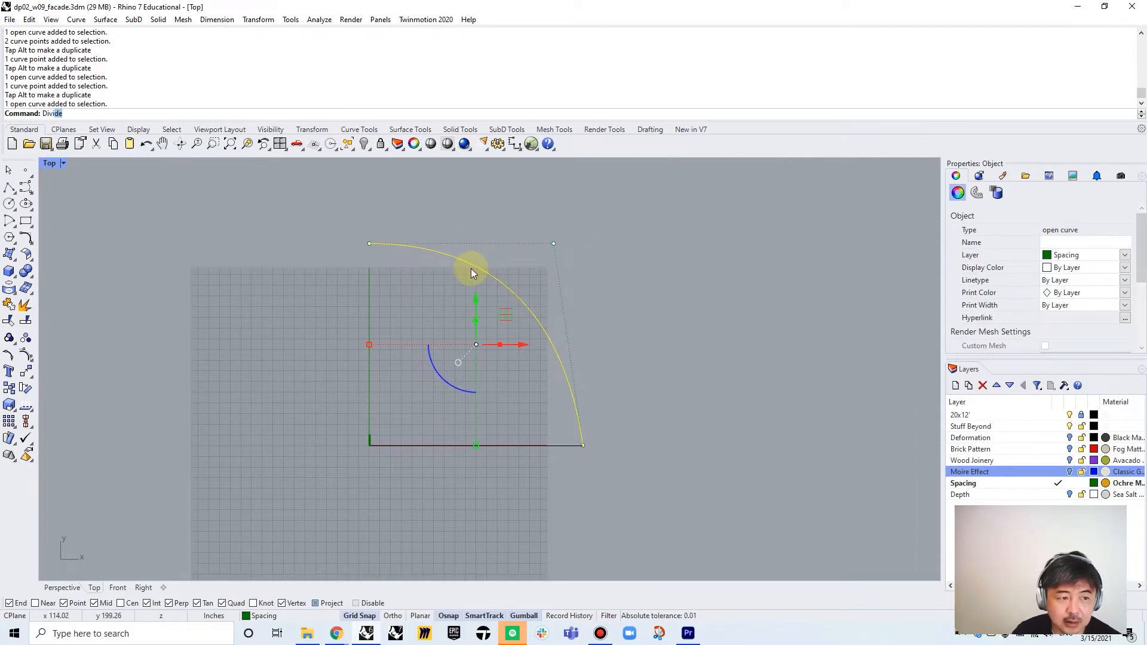
key("Return")
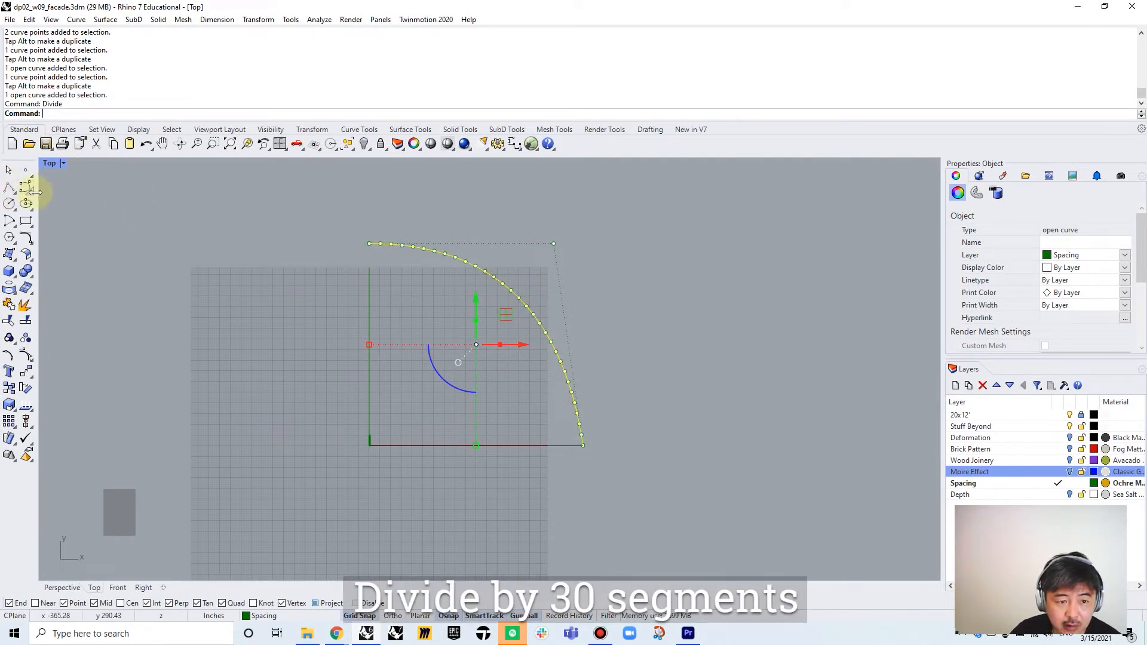
- Draw a straight vertical polyline from the curve's upper endpoint down past the outline's baseline
left_click(10, 190)
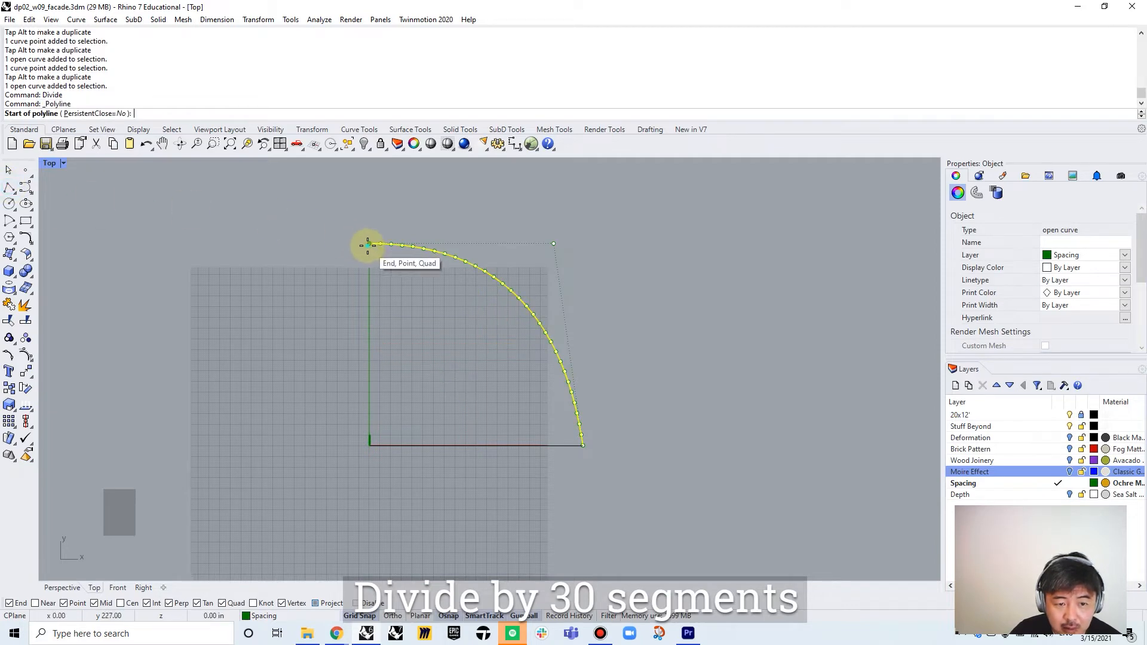
left_click(368, 244)
left_click(358, 524)
key("Return")
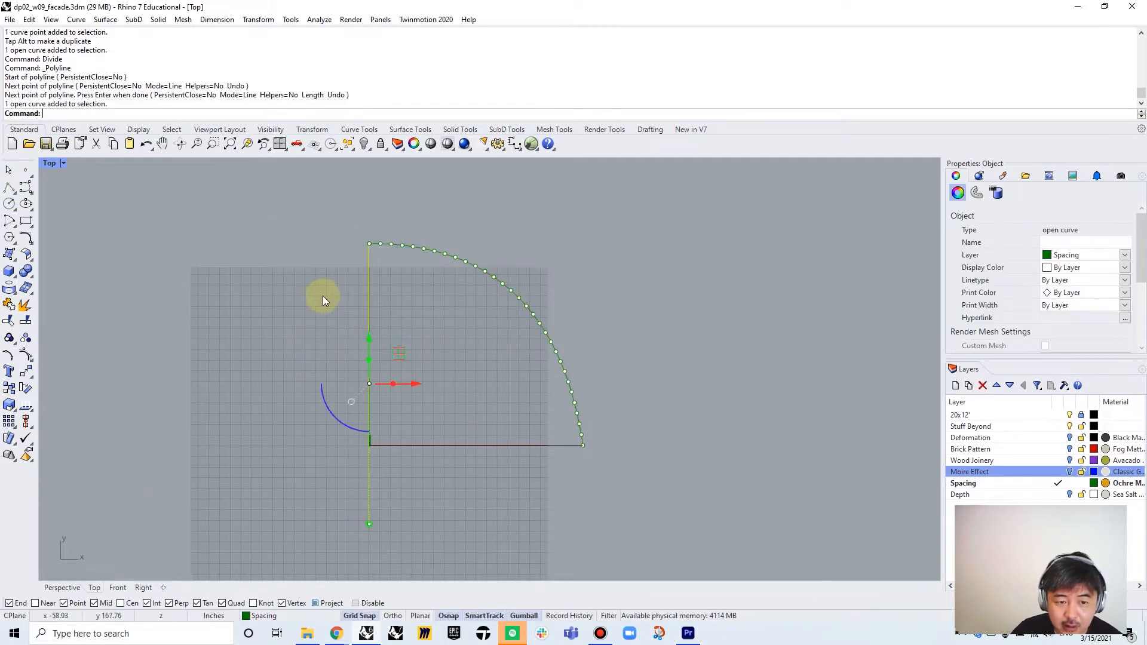
- Copy the vertical line from the curve's start onto each successive division point along the curve
scroll(354, 231, "up", 5)
type("C")
key("Return")
left_click(405, 274)
left_click(443, 275)
left_click(482, 277)
left_click(520, 285)
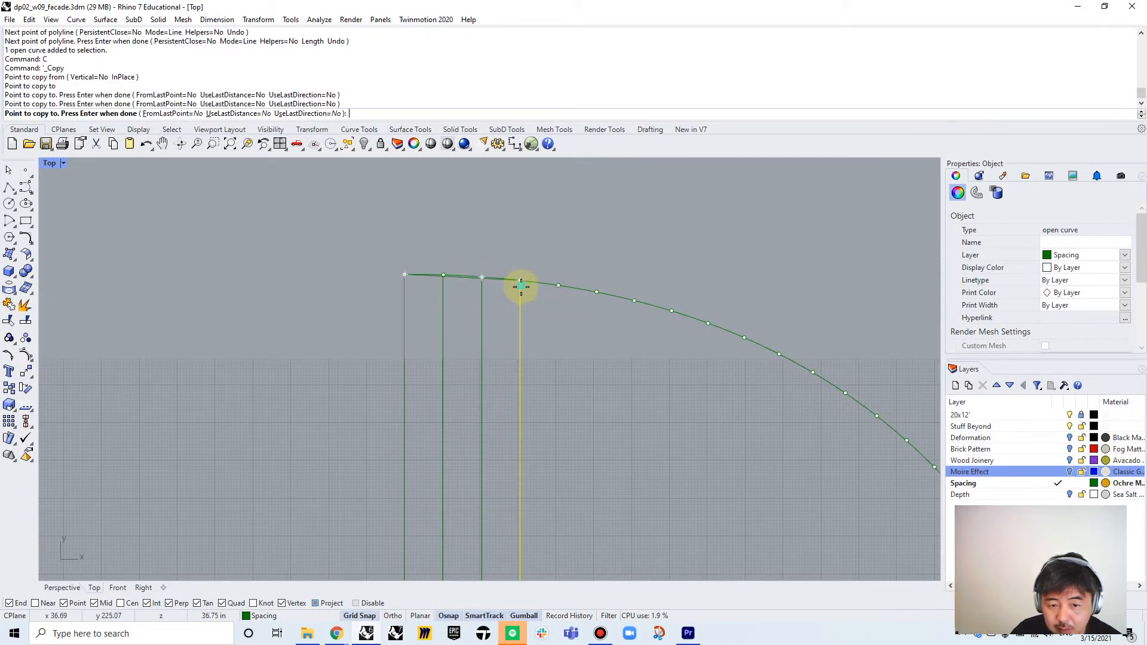
left_click(558, 286)
left_click(596, 292)
left_click(633, 301)
left_click(671, 311)
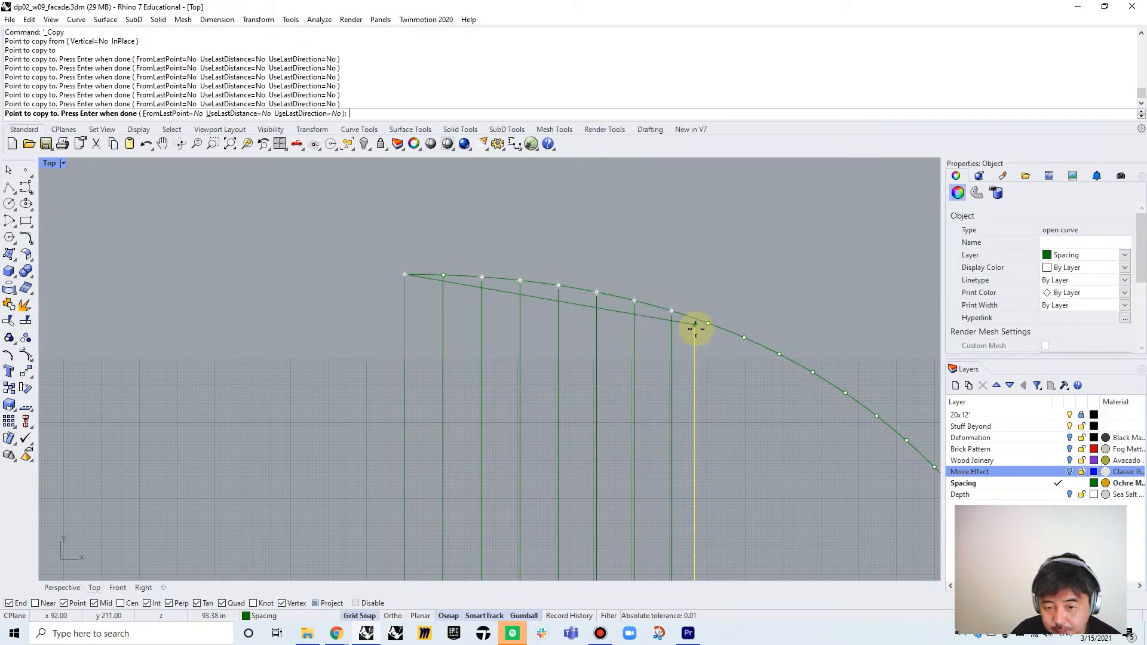
left_click(707, 323)
left_click(744, 338)
scroll(765, 360, "right", 5)
scroll(765, 361, "down", 1)
left_click(654, 337)
left_click(686, 359)
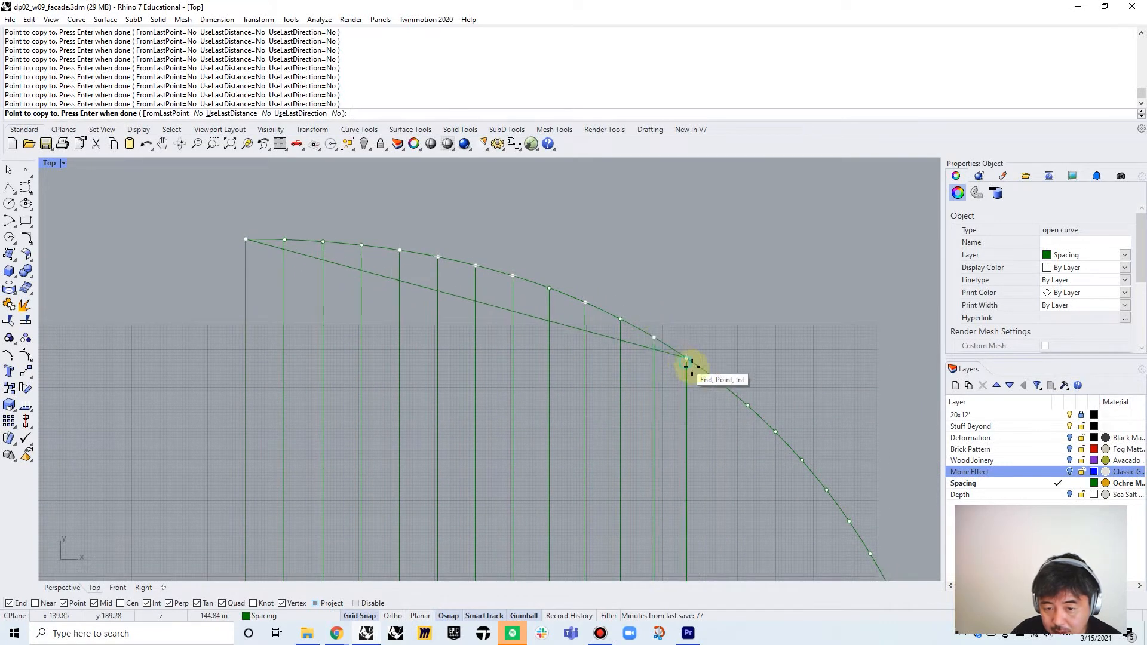
left_click(717, 381)
left_click(747, 405)
left_click(777, 432)
scroll(779, 445, "right", 2)
scroll(779, 445, "down", 1)
left_click(730, 411)
left_click(754, 440)
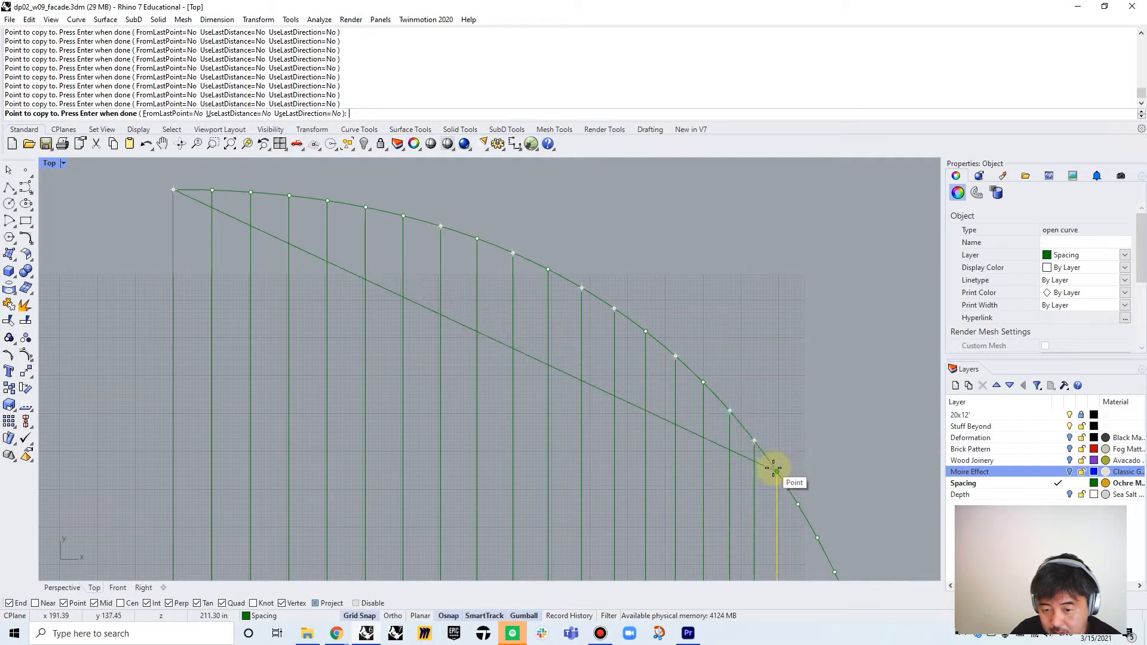
scroll(826, 484, "right", 4)
scroll(826, 484, "down", 4)
left_click(776, 456)
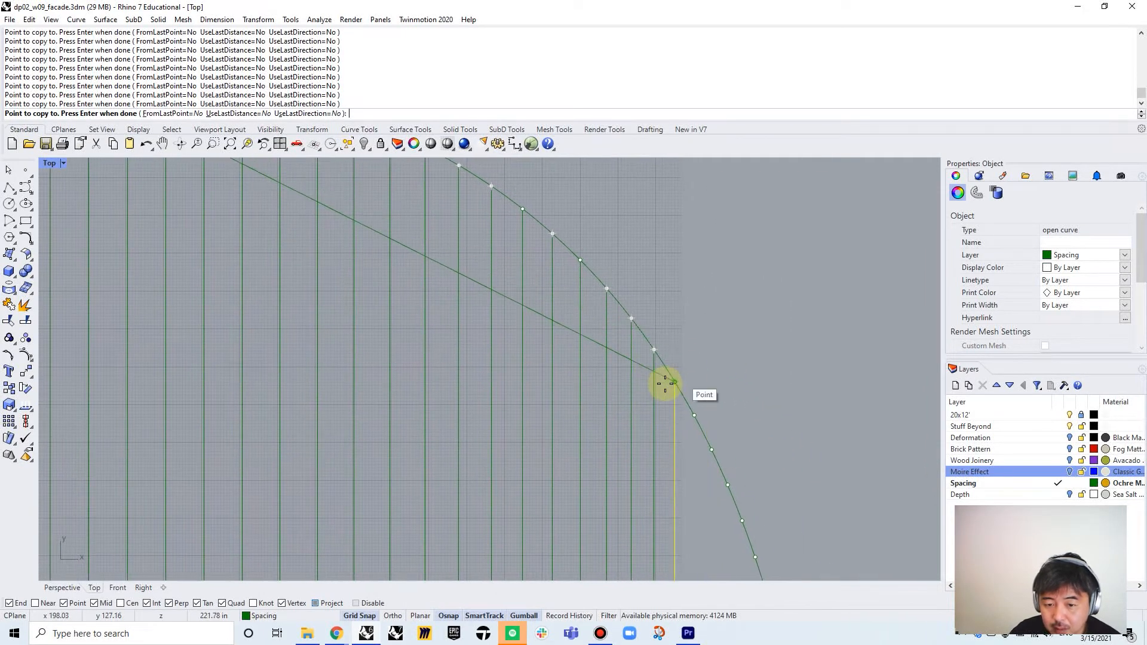
left_click(674, 381)
left_click(694, 414)
left_click(712, 456)
left_click(728, 485)
scroll(746, 410, "down", 4)
left_click(739, 417)
left_click(746, 448)
left_click(759, 483)
scroll(741, 359, "down", 4)
scroll(742, 359, "right", 1)
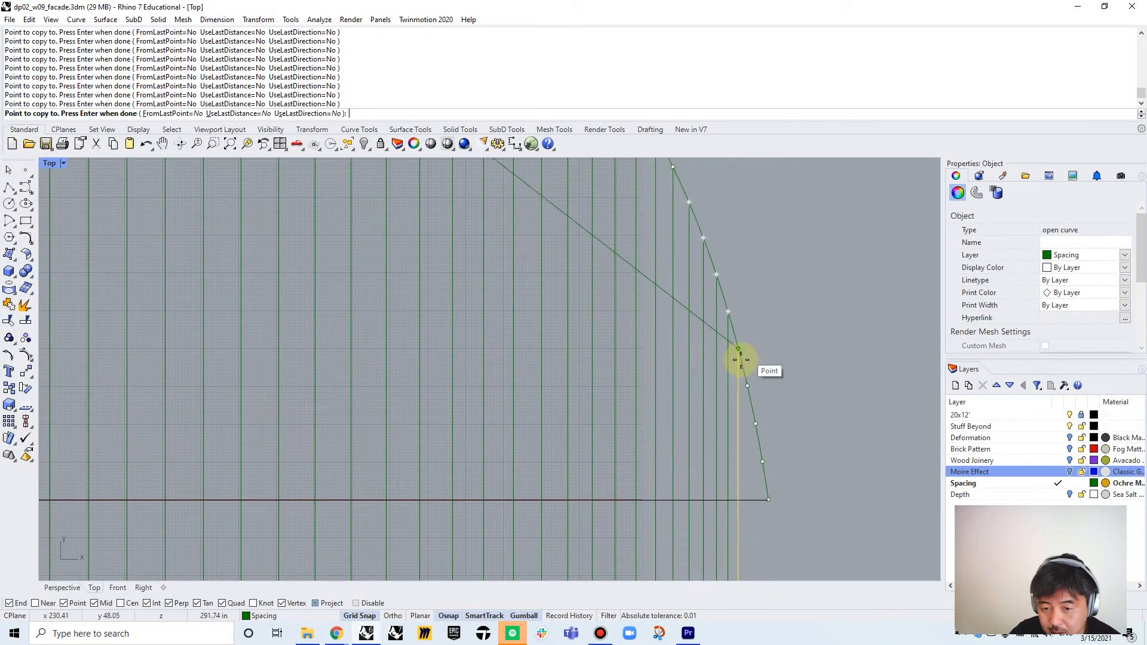
left_click(738, 348)
left_click(747, 386)
left_click(755, 424)
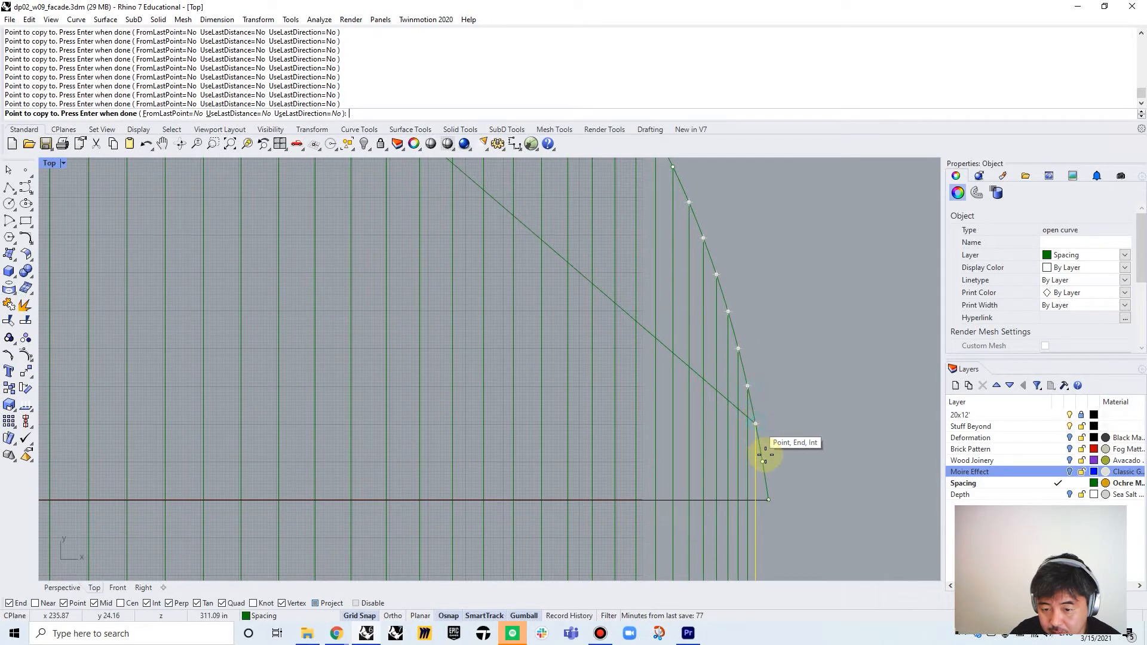
key("Return")
- Copy the fin box from its corner at the origin to each intersection of the vertical lines with the baseline
scroll(632, 381, "down", 4)
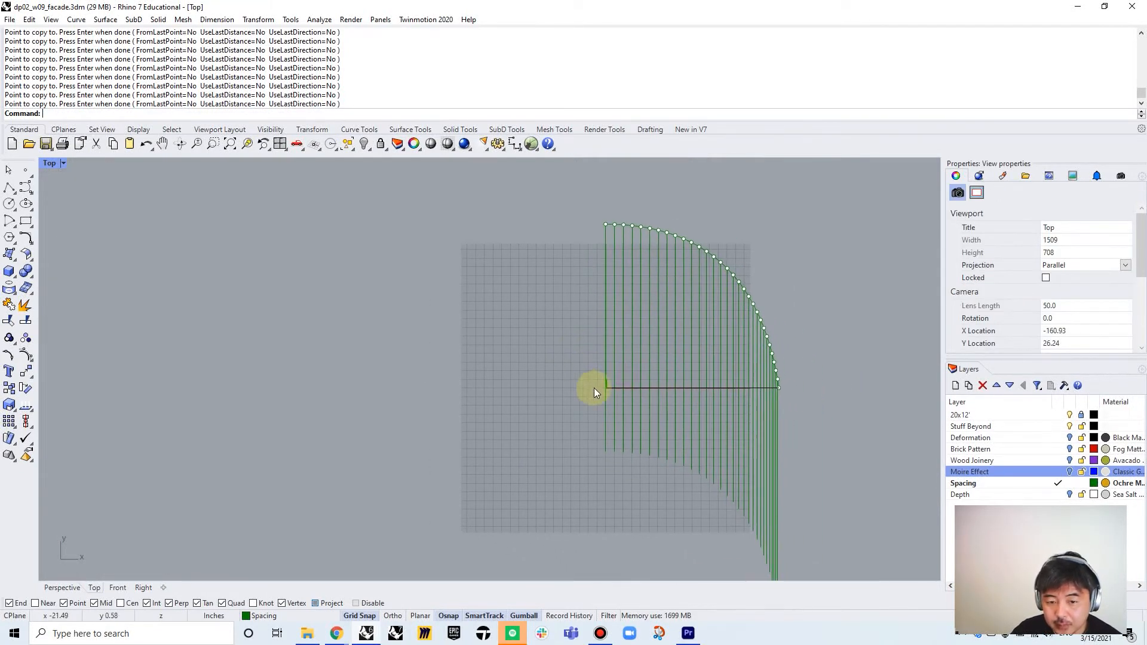
scroll(625, 370, "up", 10)
scroll(625, 370, "up", 3)
left_click(607, 376)
type("c")
key("Return")
left_click(599, 443)
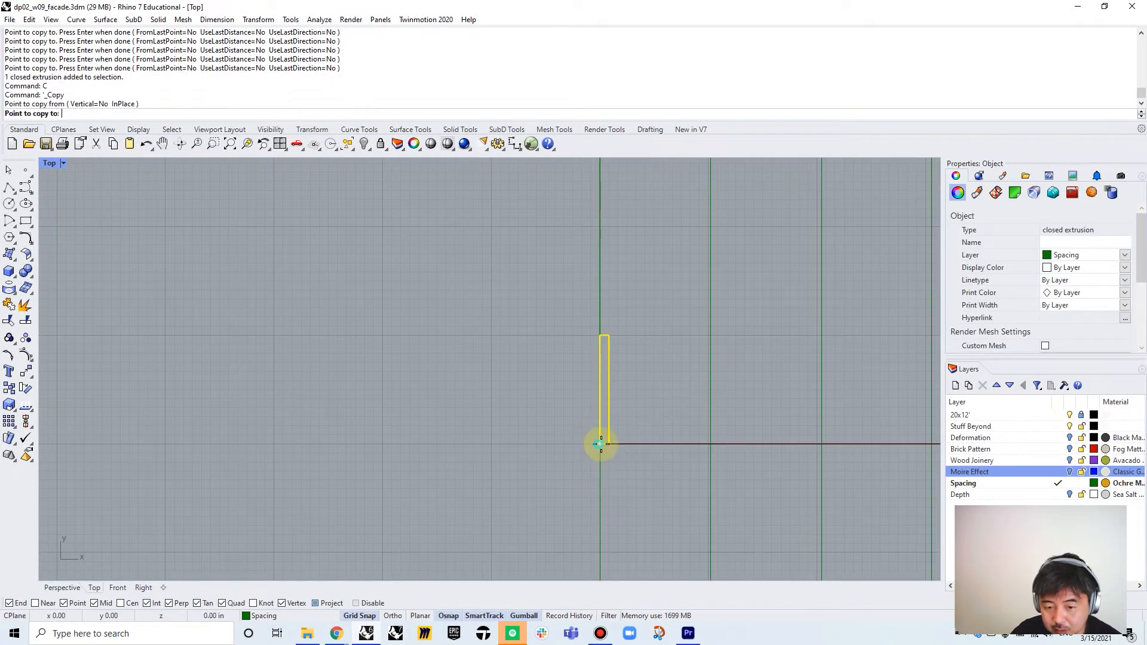
left_click(709, 447)
left_click(826, 445)
right_click_drag(826, 444, 544, 399)
left_click(653, 397)
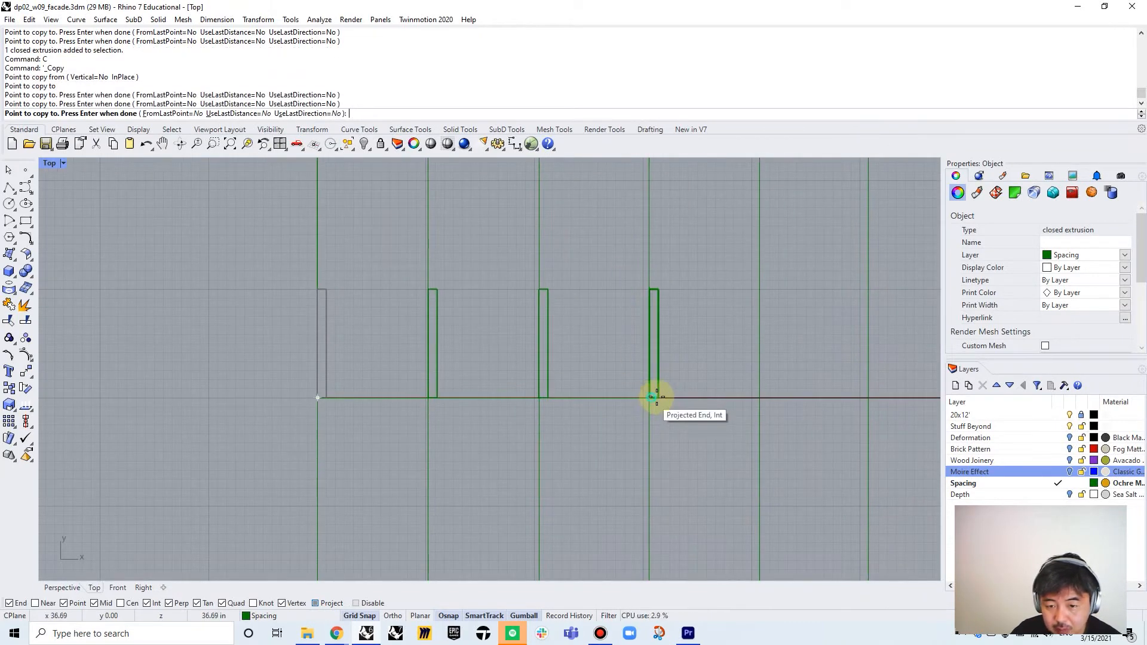
left_click(754, 399)
left_click(872, 399)
right_click_drag(871, 399, 546, 372)
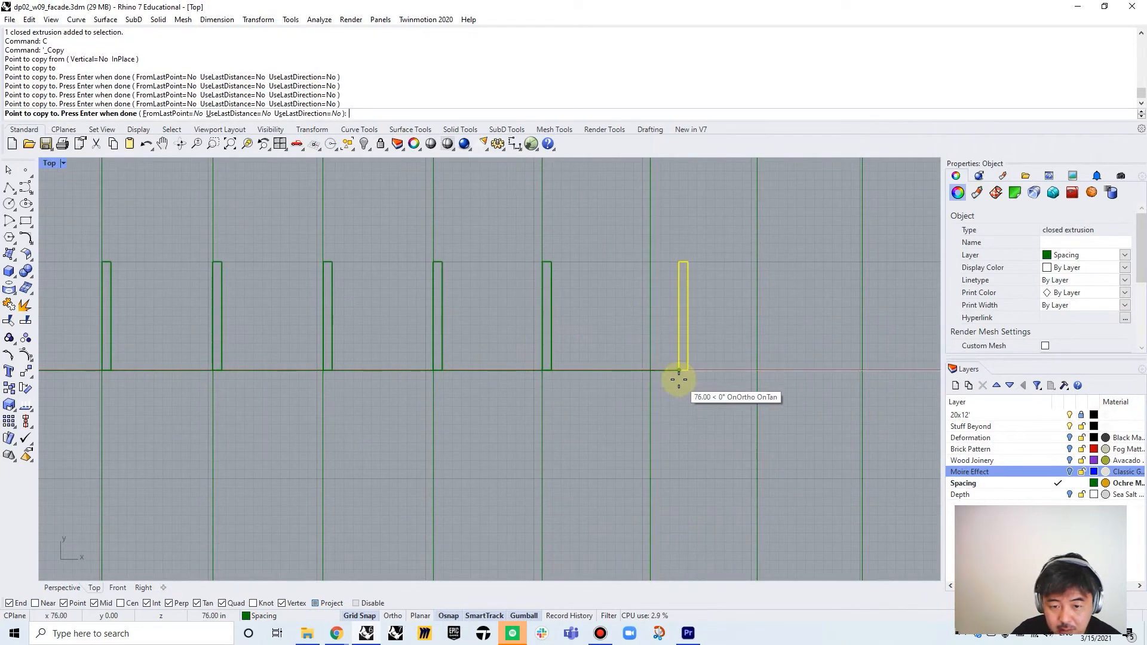
left_click(658, 377)
left_click(758, 377)
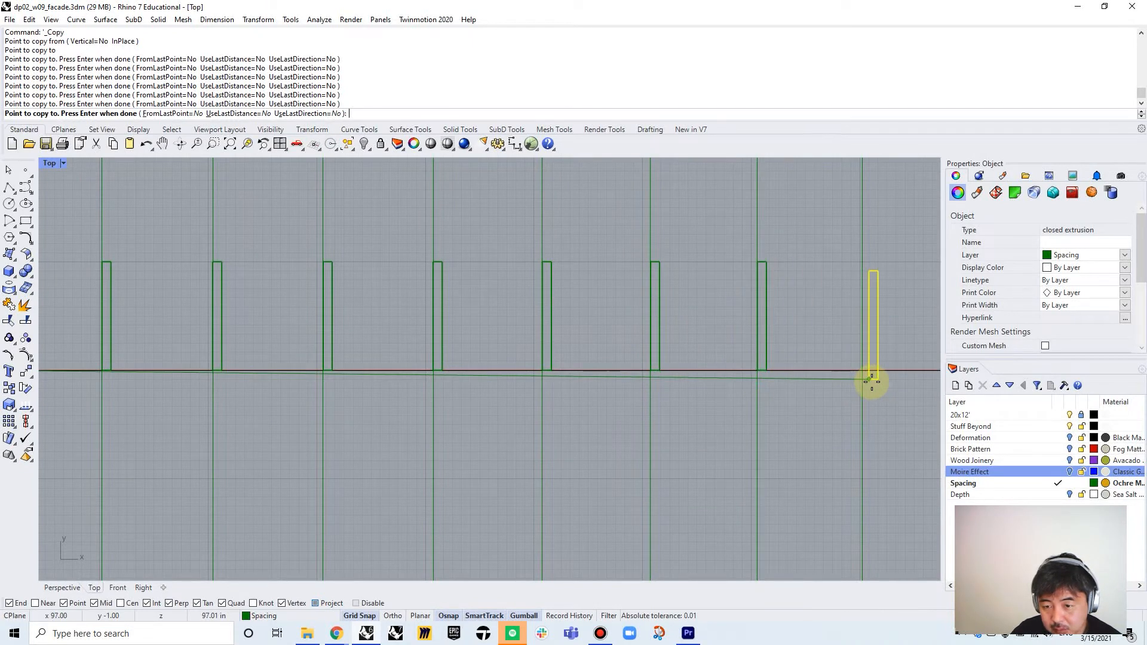
right_click_drag(605, 359, 312, 339)
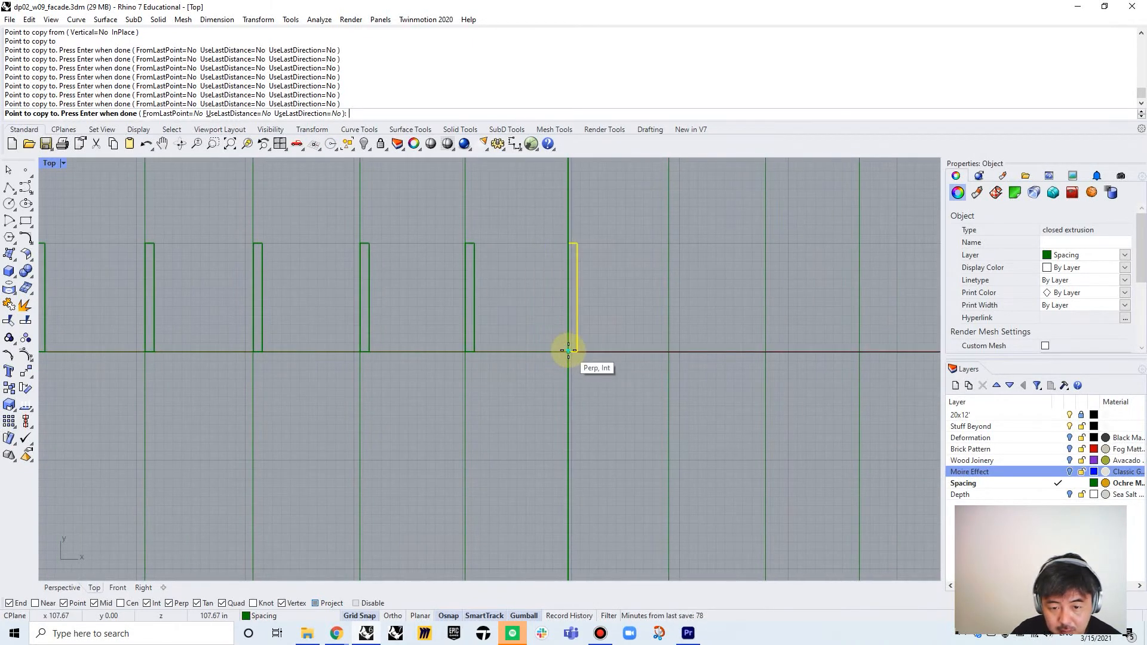
left_click(568, 352)
left_click(670, 353)
left_click(768, 358)
right_click_drag(839, 347, 594, 342)
left_click(618, 347)
left_click(711, 354)
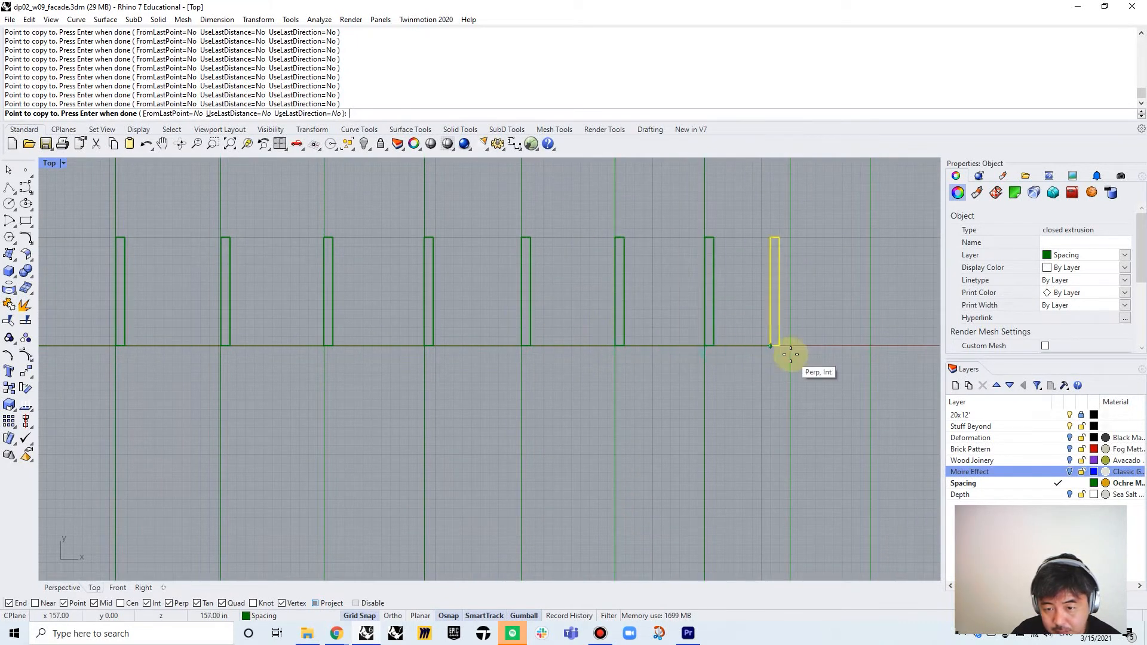
left_click(794, 354)
right_click_drag(794, 353, 537, 333)
left_click(575, 335)
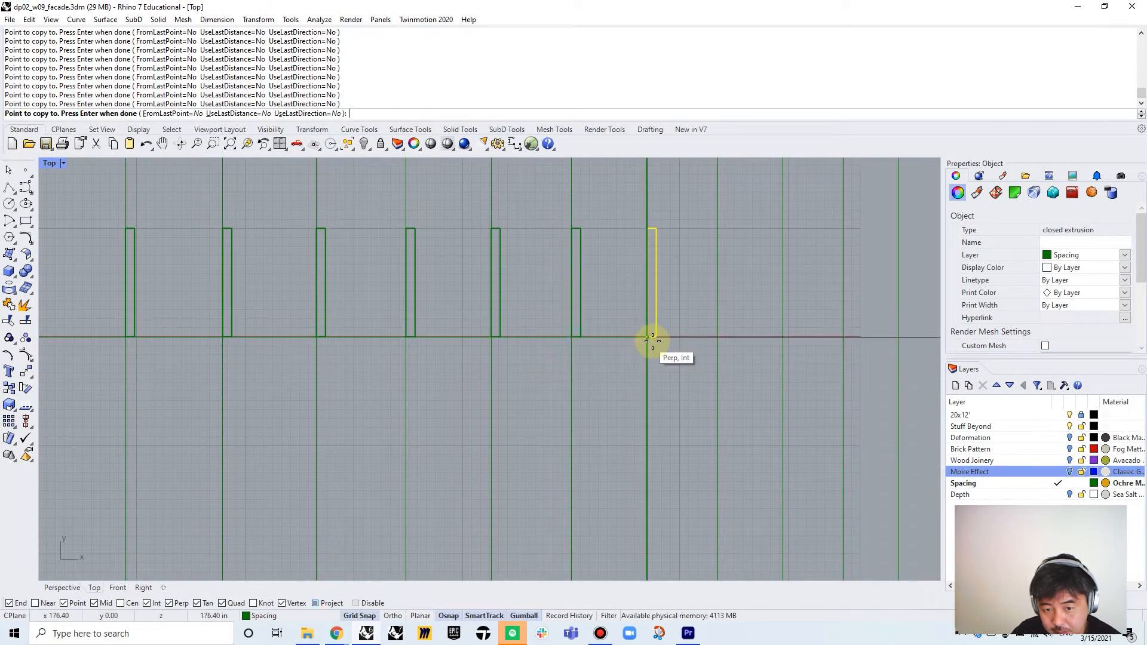
left_click(651, 338)
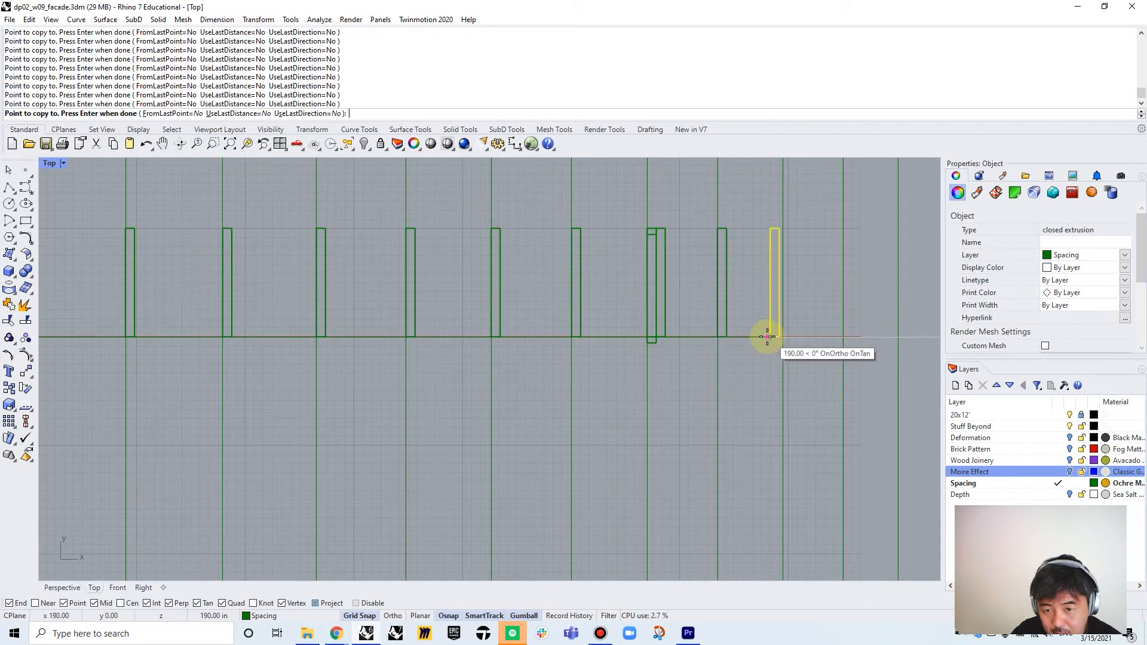
right_click_drag(770, 333, 659, 321)
left_click(672, 321)
left_click(728, 321)
left_click(783, 321)
right_click_drag(839, 321, 704, 318)
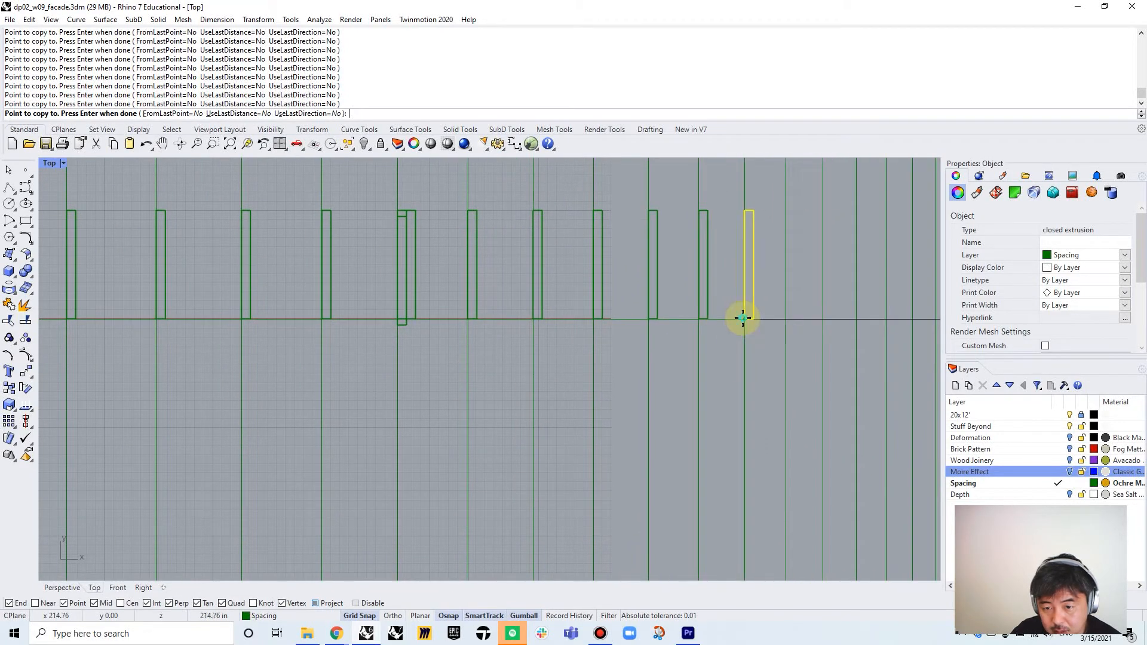
left_click(781, 321)
left_click(824, 321)
right_click_drag(880, 319, 616, 314)
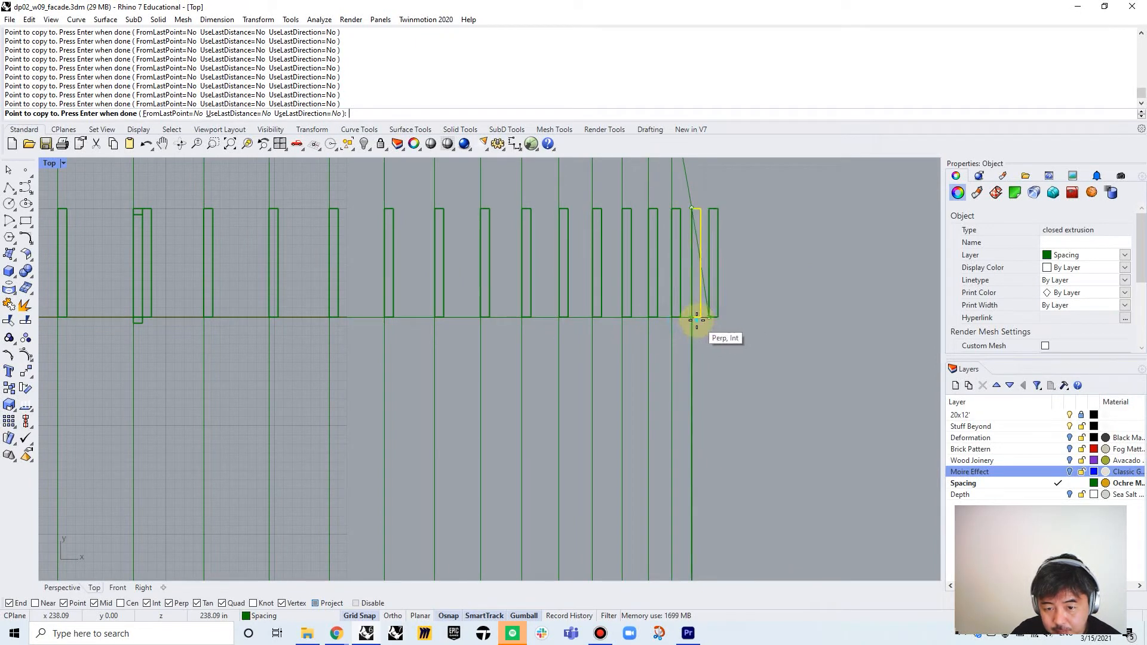
- Delete the surplus box at the end of the row and the two misplaced copies overlapping partway along it
key("Escape")
left_click(710, 242)
key("Delete")
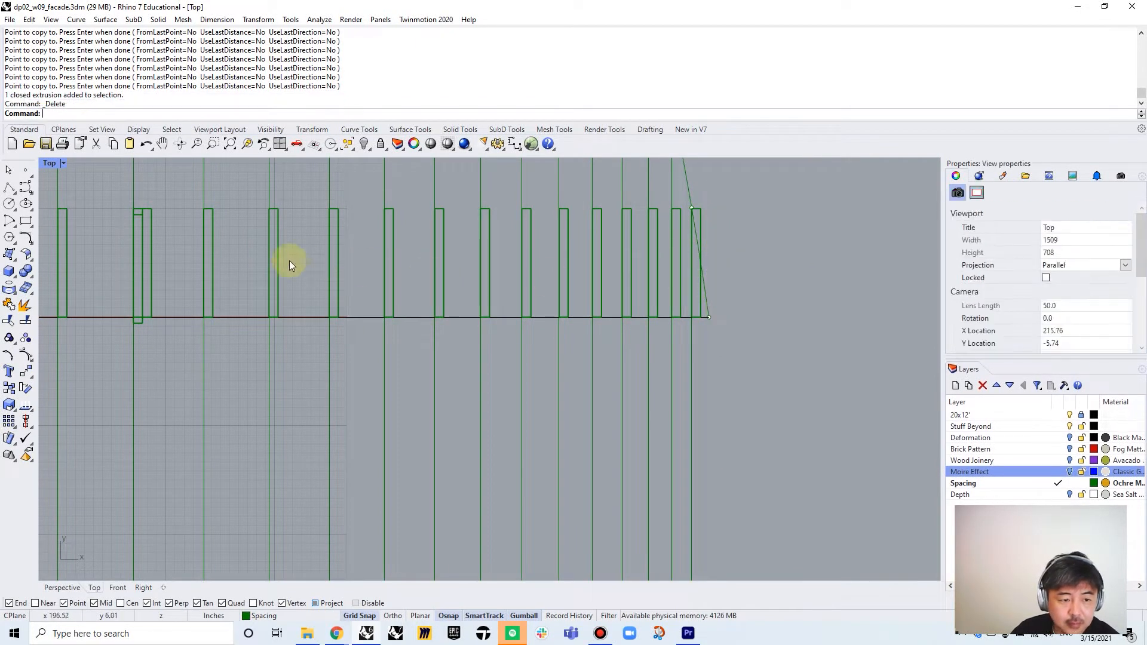
scroll(358, 263, "up", 8)
scroll(539, 277, "down", 3)
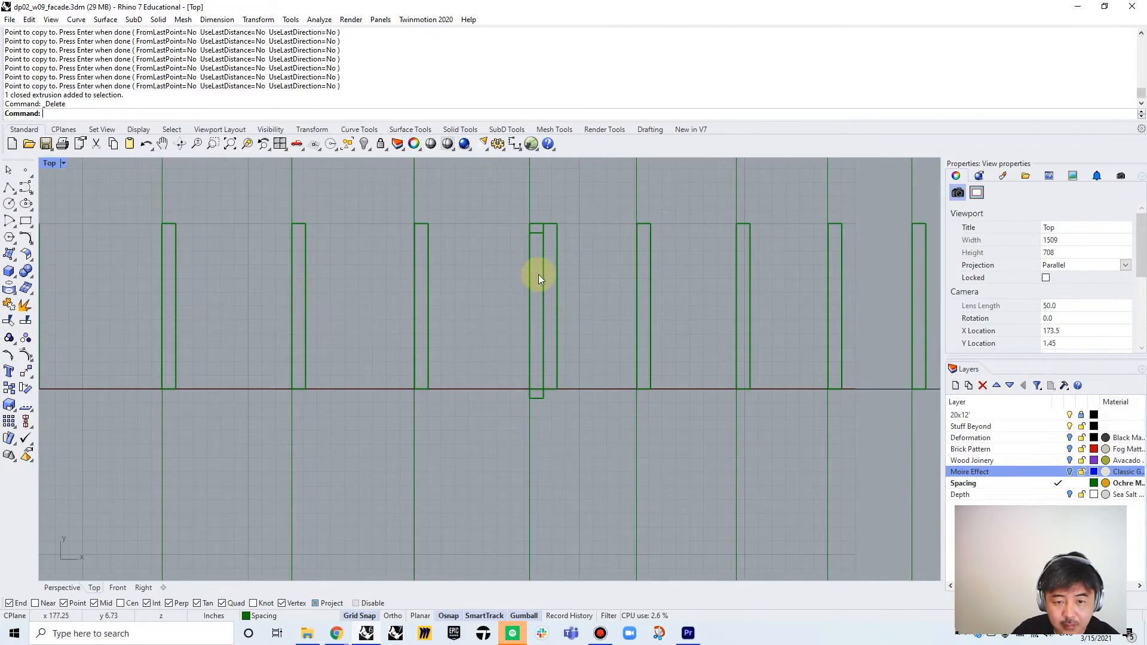
left_click(536, 233)
key("Delete")
left_click(553, 224)
key("Delete")
- Enlarge the Perspective view and inspect the finished row of fins from an oblique angle
scroll(560, 249, "down", 5)
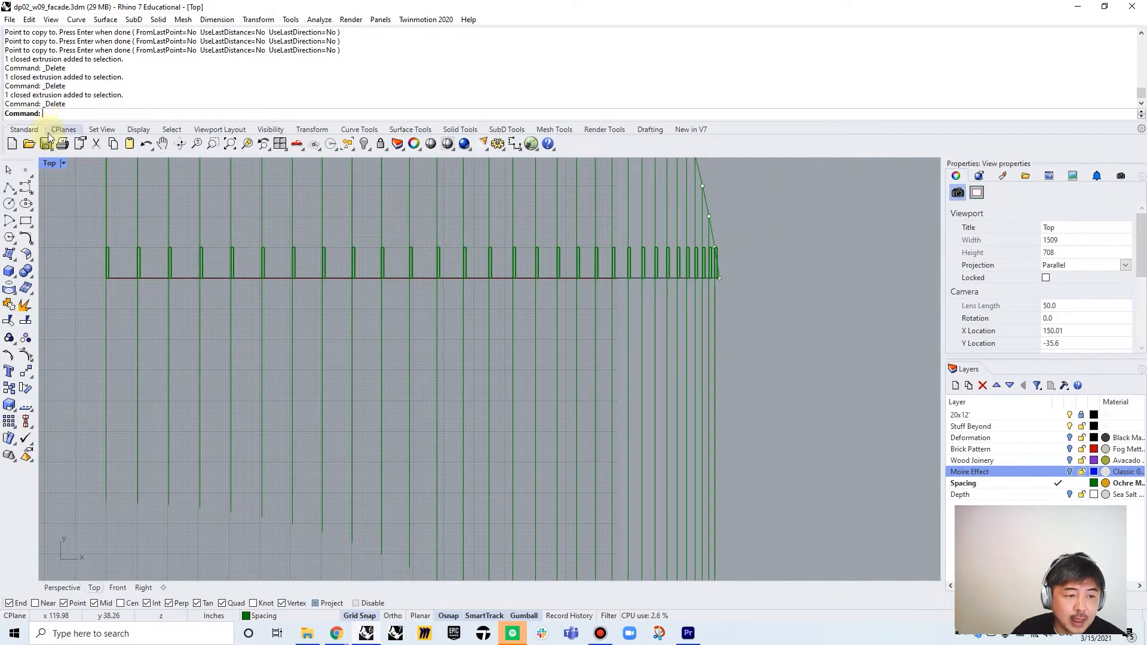
double_click(47, 163)
double_click(515, 163)
right_click_drag(517, 280, 521, 345)
- Make the Depth layer current, hide the Spacing layer, and zoom to the example row of varying-depth fins
left_click(1059, 496)
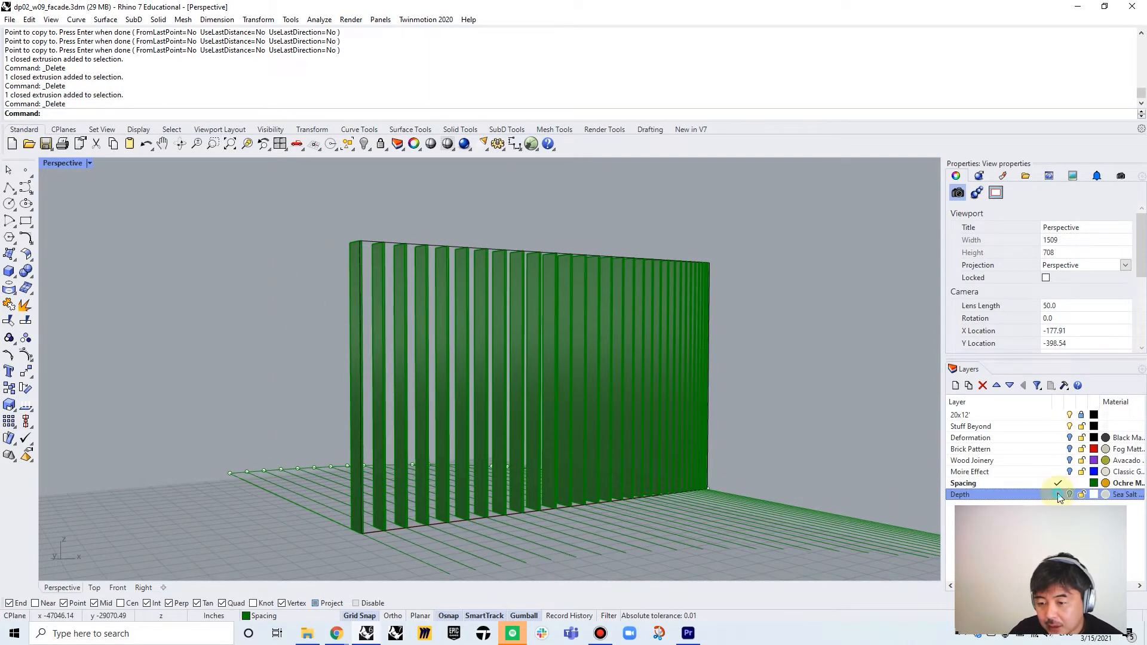
left_click(1070, 483)
right_click_drag(771, 342, 418, 319)
scroll(686, 381, "down", 10)
scroll(465, 329, "down", 8)
left_click_drag(542, 321, 708, 413)
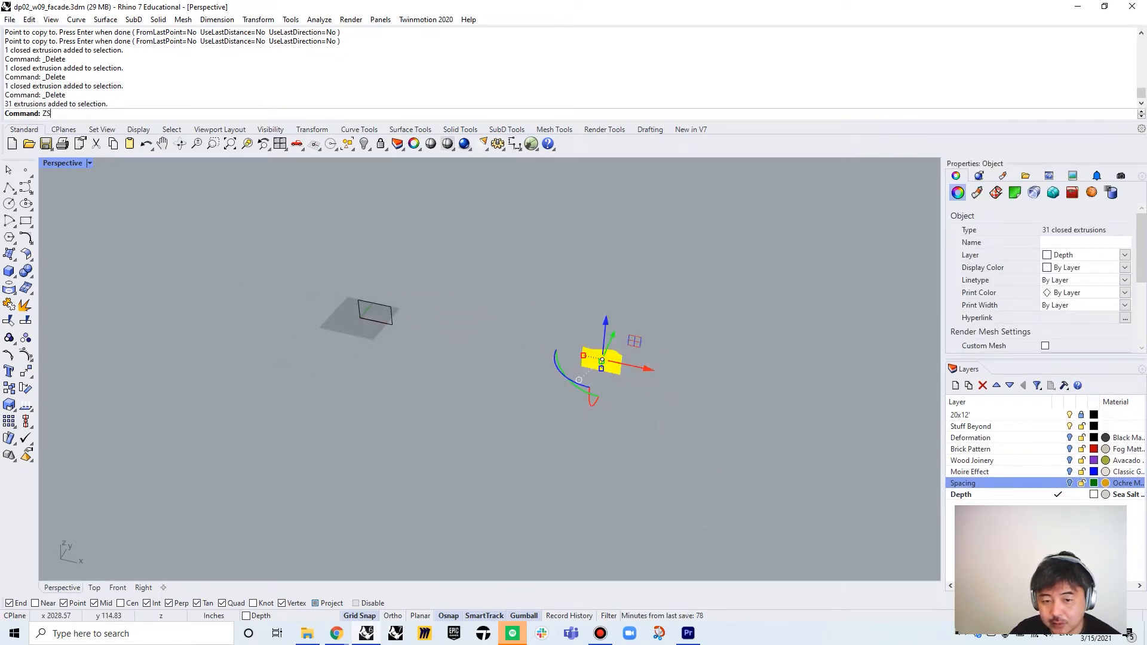
key("Return")
key("Escape")
type("a")
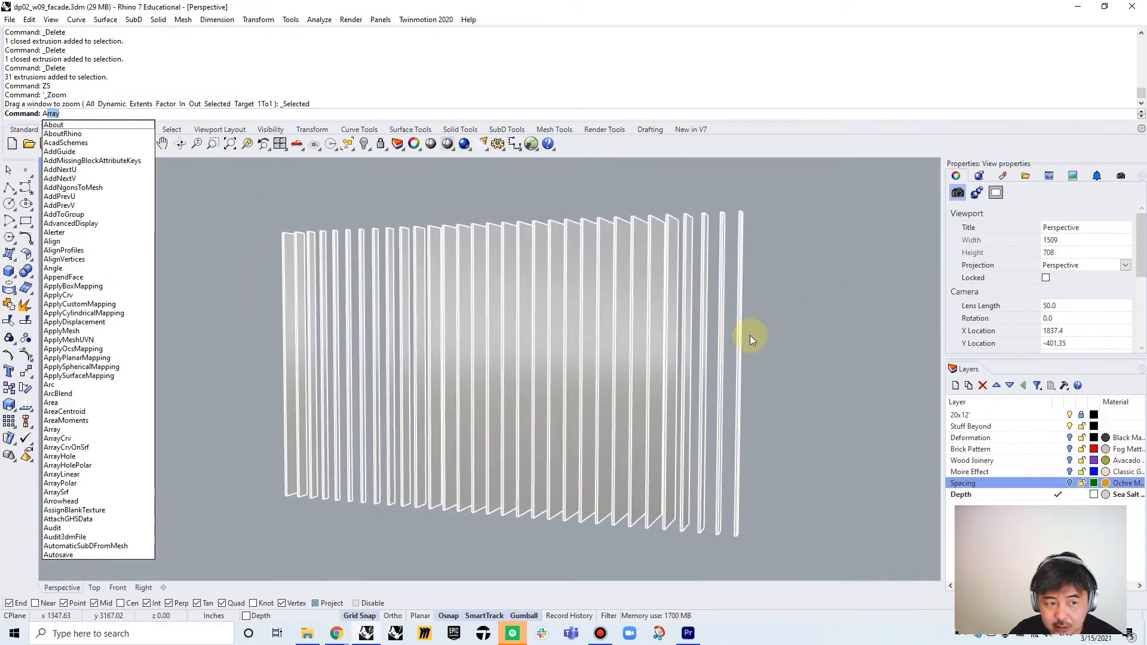
- Show the Perspective view in Rendered display mode and examine the example row of varying-depth fins from several angles
right_click_drag(679, 364, 600, 335)
left_click(71, 163)
left_click(92, 230)
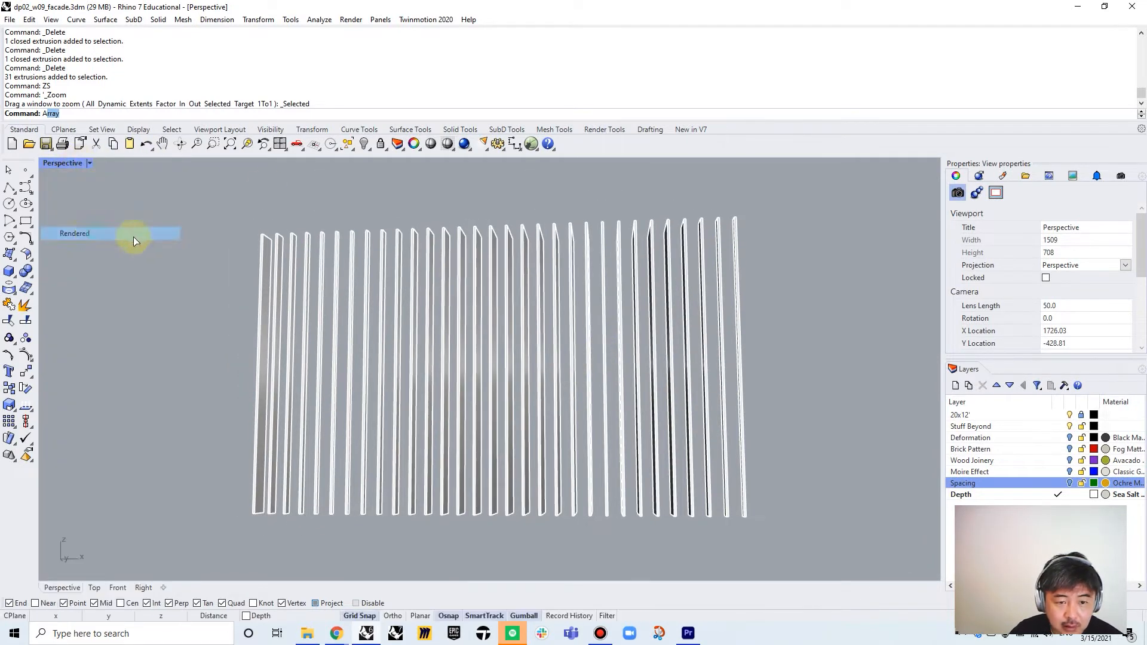
right_click_drag(543, 359, 506, 281)
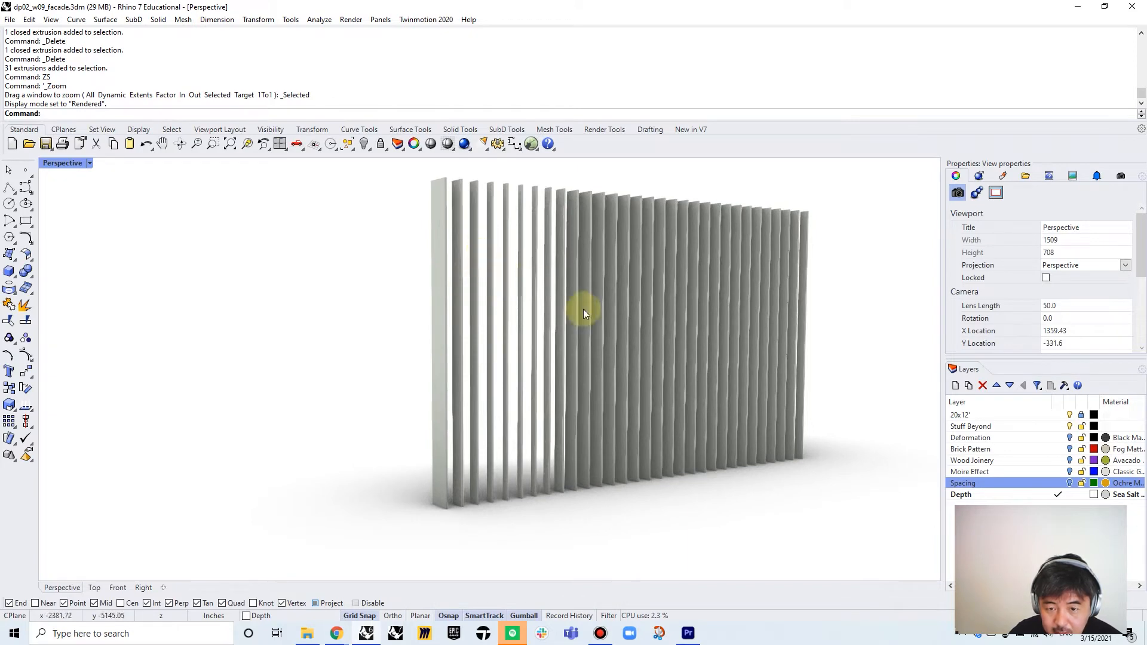
scroll(627, 338, "up", 2)
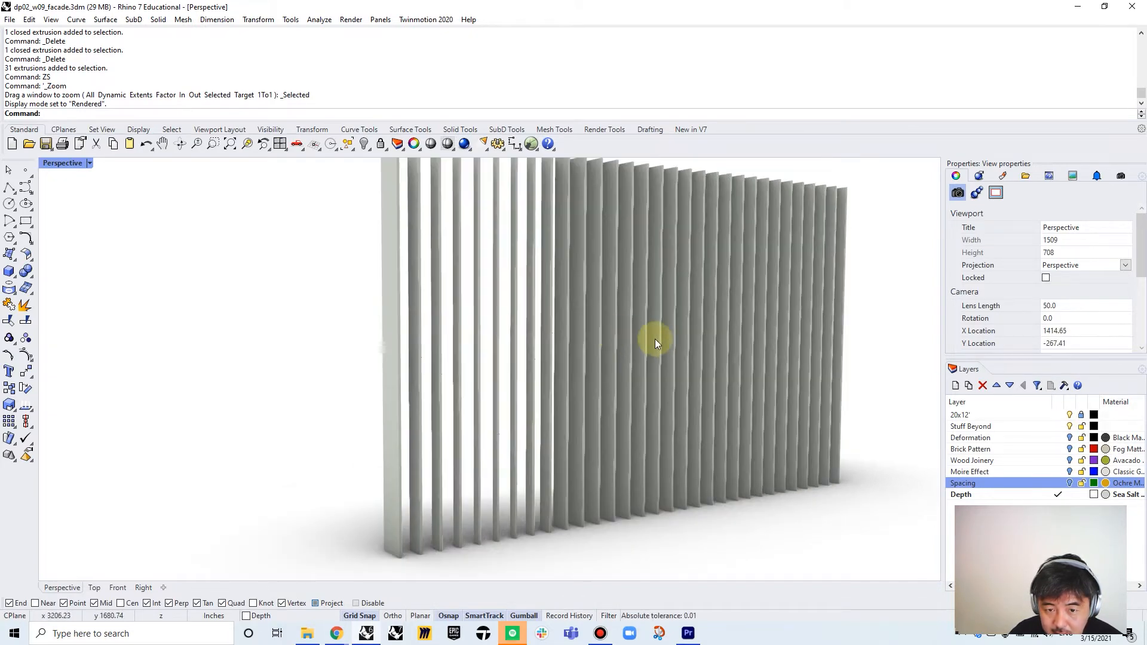
mouse_move(714, 343)
right_mouse_down()
mouse_move(601, 343)
mouse_move(665, 348)
mouse_move(584, 351)
mouse_move(640, 359)
mouse_move(489, 379)
right_mouse_up()
mouse_move(561, 376)
right_mouse_down()
mouse_move(435, 379)
mouse_move(735, 389)
mouse_move(563, 384)
right_mouse_up()
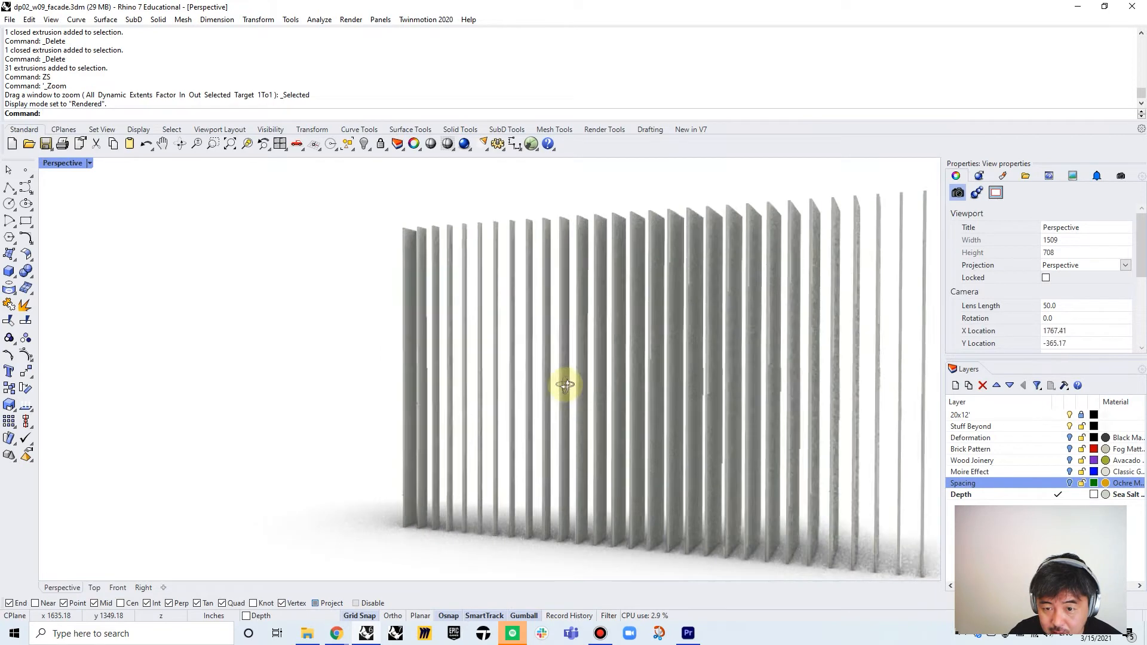
- Return the Perspective view to Shaded display mode and restore the four-viewport layout
left_click(65, 163)
left_click(91, 217)
double_click(72, 160)
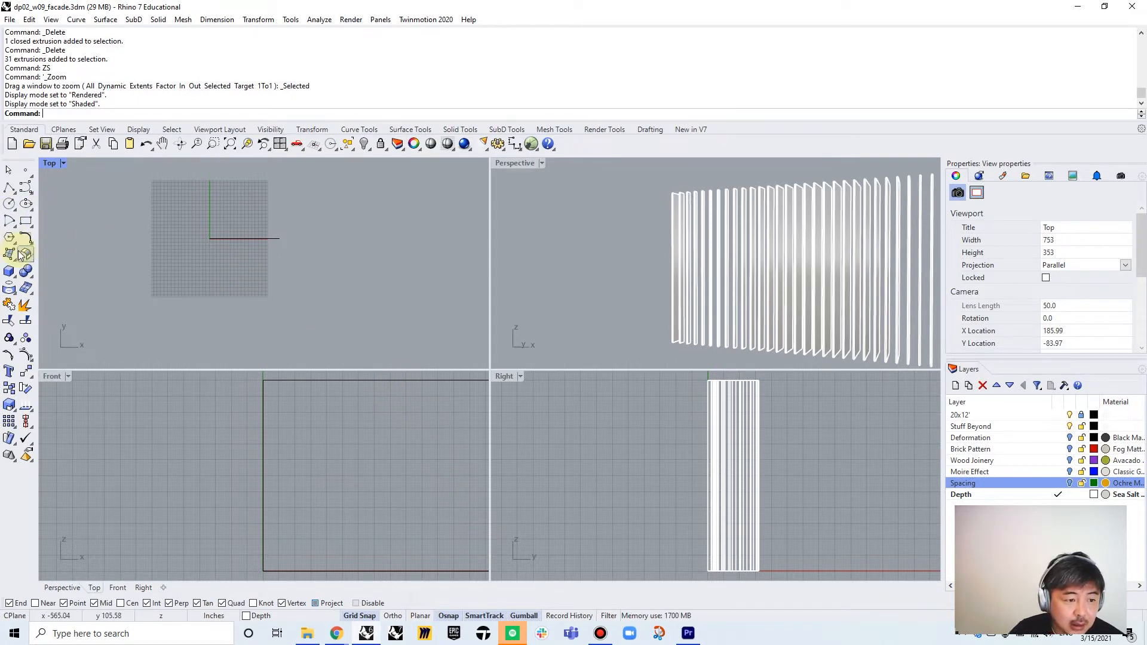
- Draw a fin box at the origin with a 1 by 12 inch base in Top view, rising to the frame's top edge
left_click(11, 273)
scroll(198, 239, "up", 10)
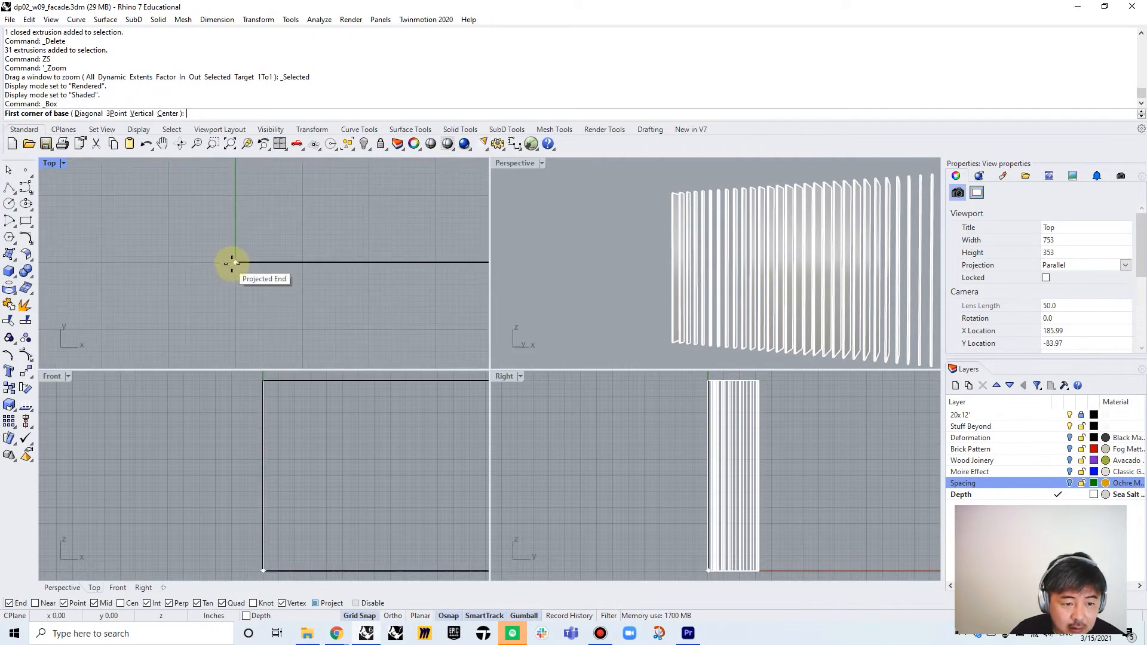
left_click(235, 264)
scroll(242, 203, "up", 4)
left_click(237, 191)
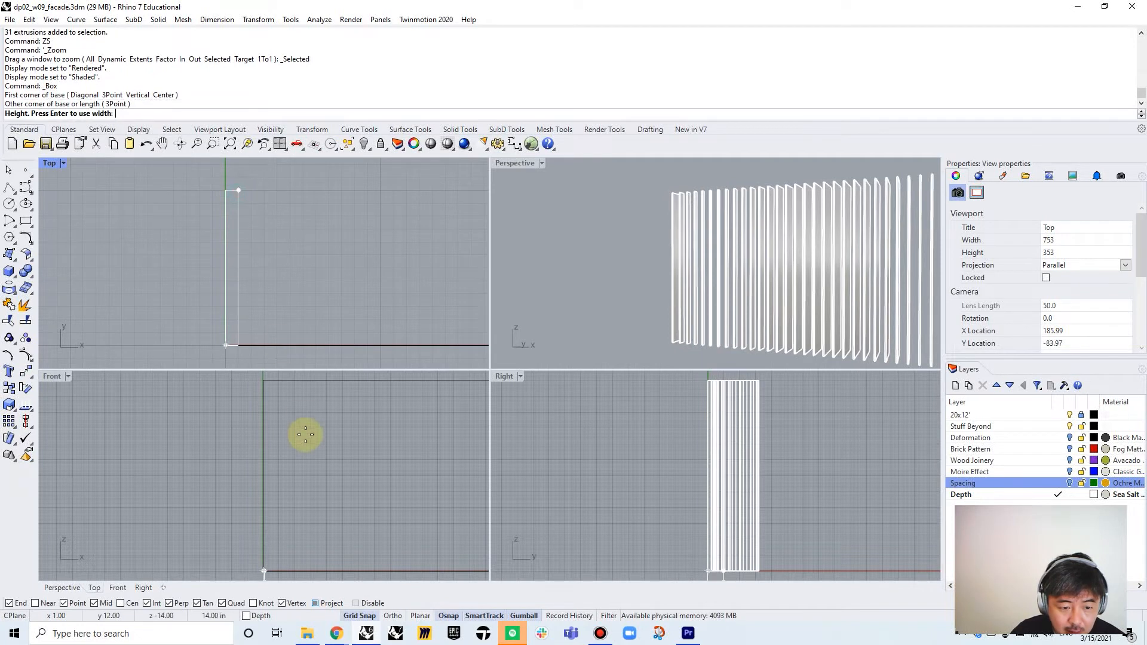
left_click(268, 382)
scroll(332, 230, "down", 5)
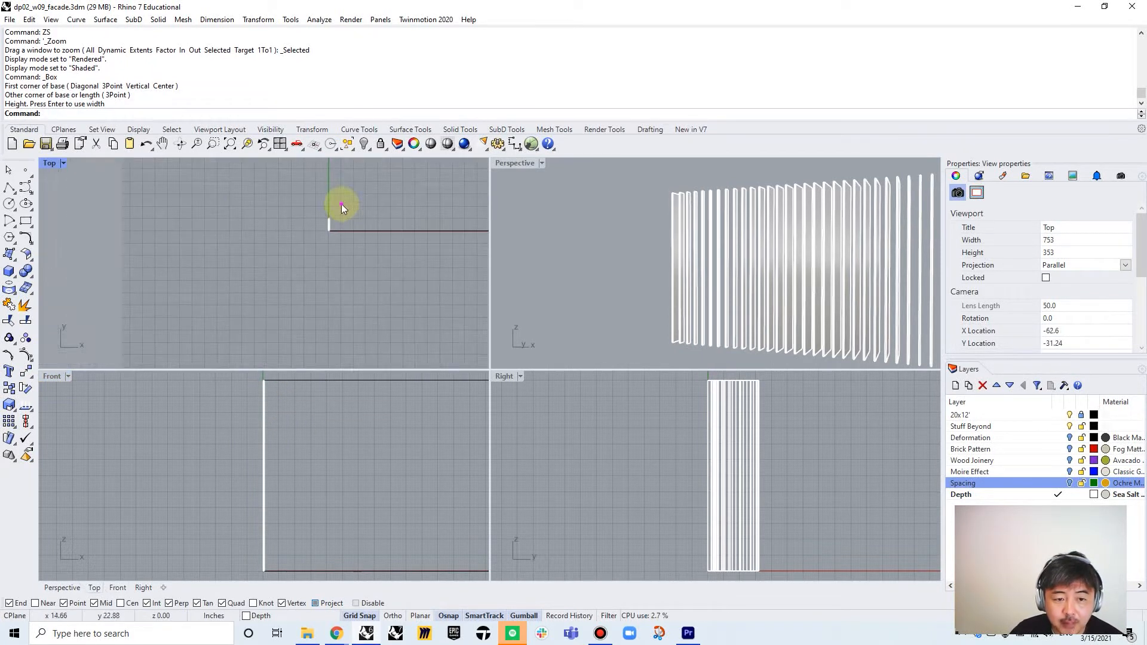
- Draw a degree-3 wavy control-point curve in Top view from the Y axis above the fin to a point 45 inches above the baseline's far end
left_click(26, 188)
scroll(209, 218, "up", 3)
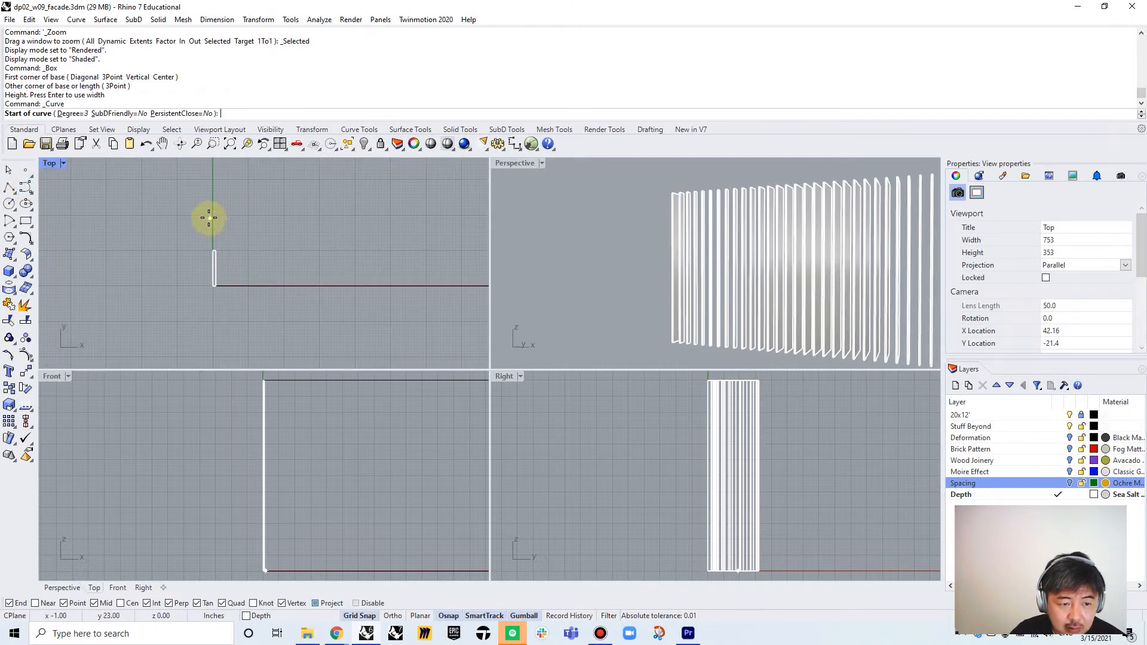
left_click(212, 218)
scroll(239, 233, "down", 2)
right_click_drag(239, 232, 217, 260)
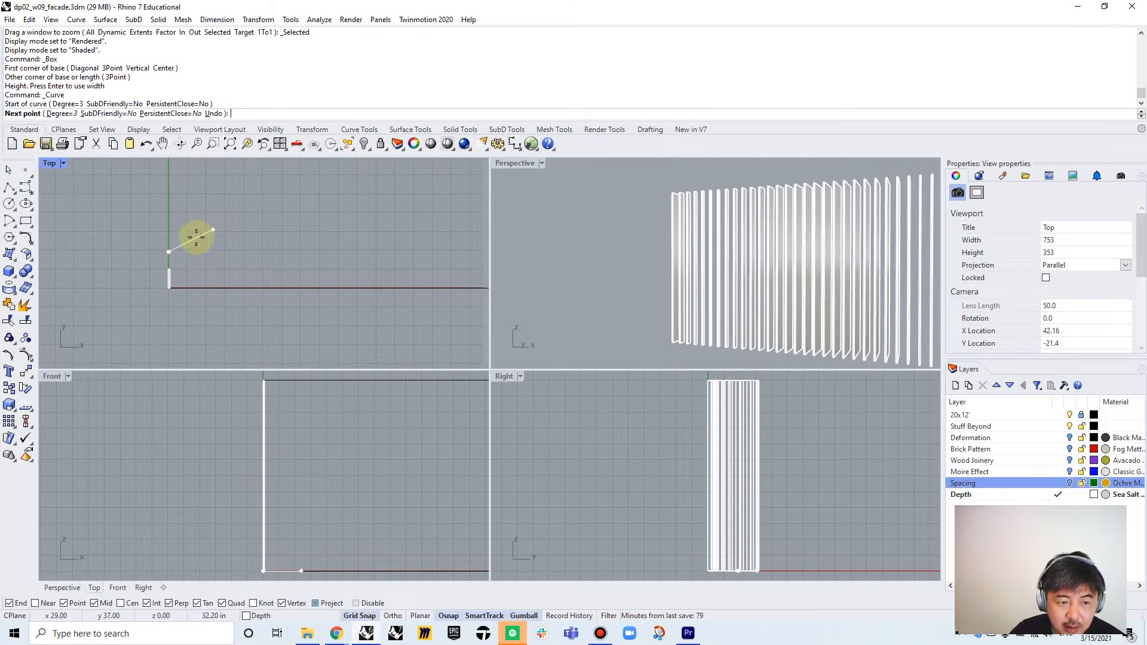
left_click(195, 241)
scroll(266, 187, "down", 4)
right_click_drag(266, 188, 187, 229)
left_click(196, 230)
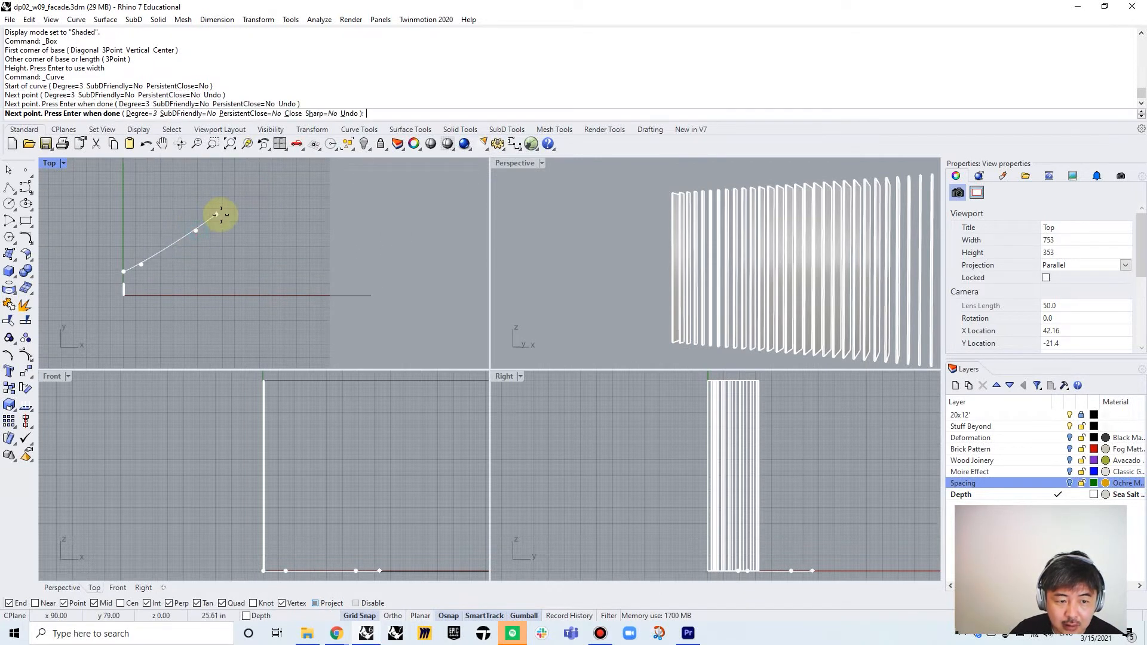
left_click(245, 229)
scroll(269, 289, "up", 3)
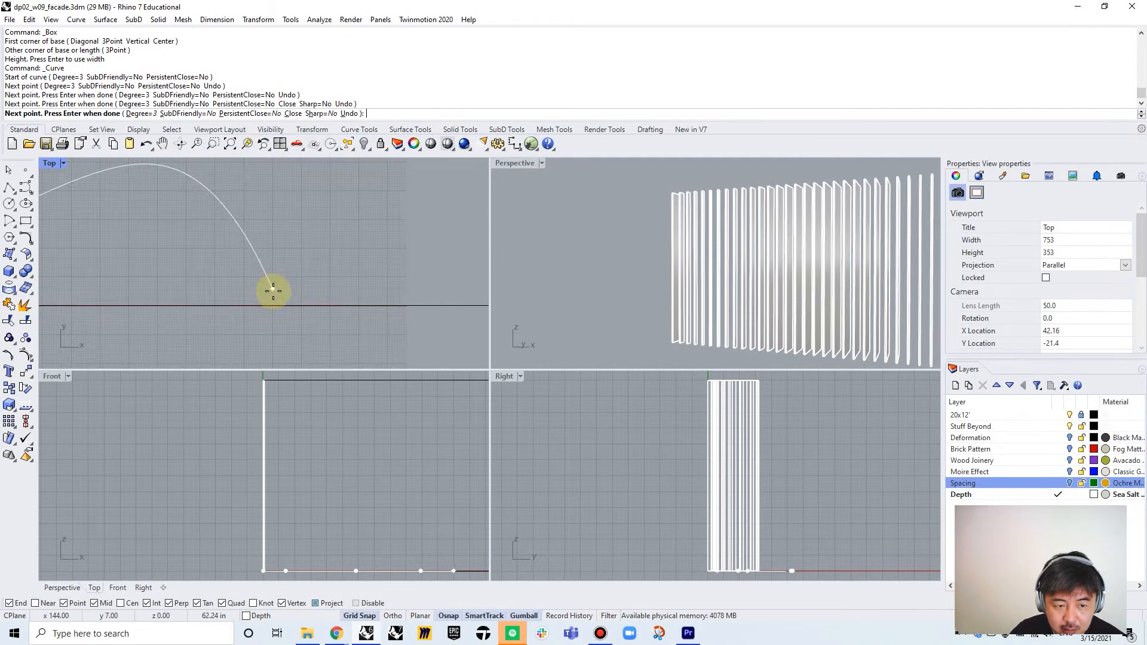
left_click(277, 294)
left_click(361, 299)
right_click_drag(405, 261, 303, 277)
left_click(312, 299)
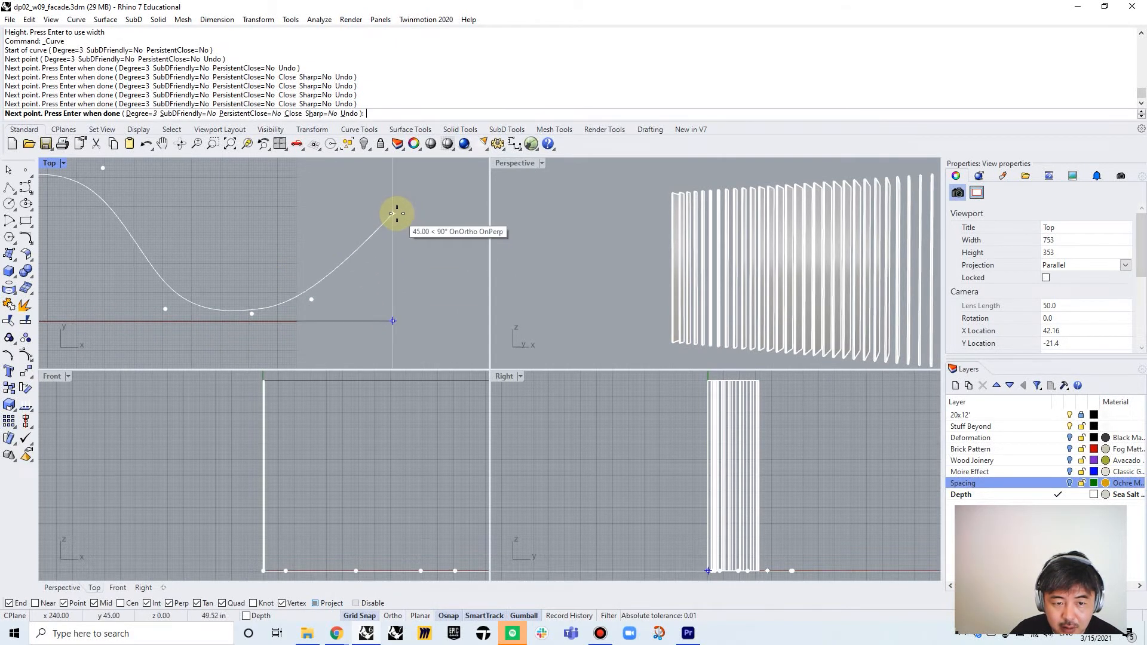
left_click(396, 213)
key("Return")
- Compress the wavy curve in the Y direction to a crest about 40 inches deep and shift it slightly along Y
scroll(364, 188, "down", 3)
scroll(272, 217, "up", 2)
left_click(305, 173)
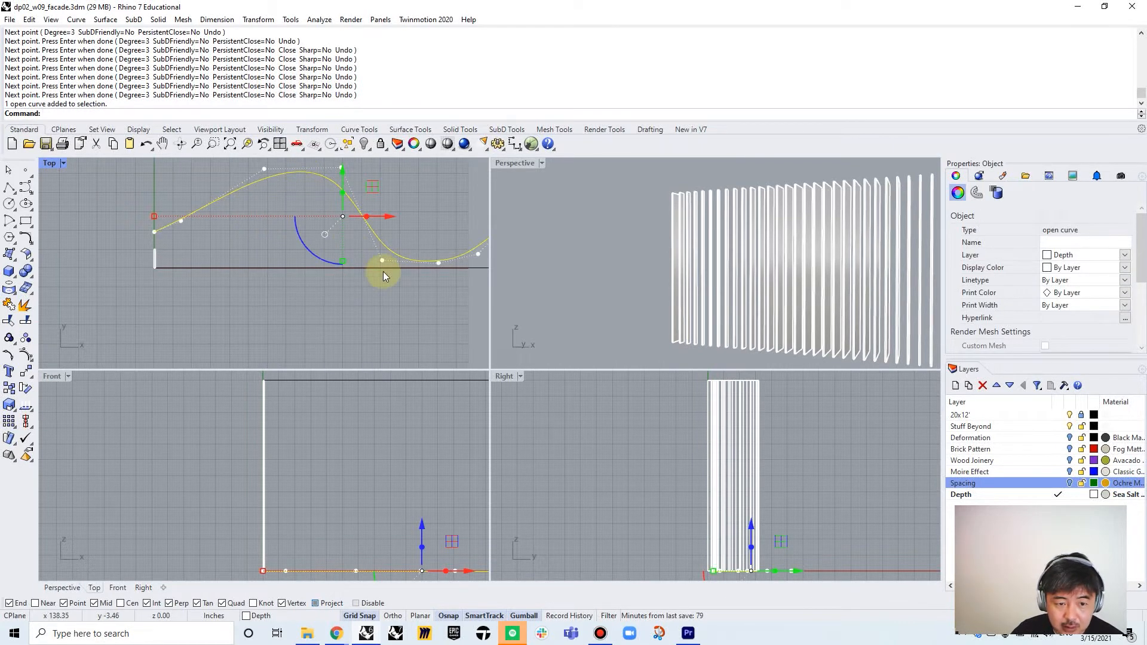
left_click_drag(343, 260, 343, 187)
left_click(388, 191)
- Copy the fin 6 inches along the baseline from its corner at the origin
right_click_drag(429, 257, 372, 253)
scroll(94, 255, "up", 5)
left_click(114, 263)
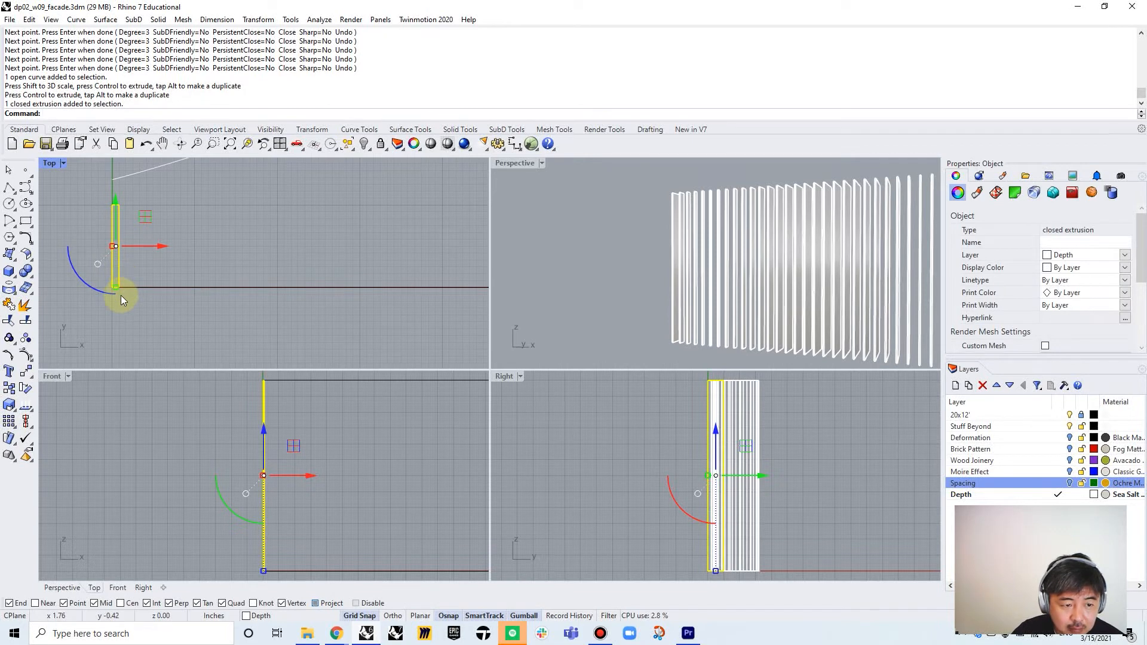
type("c")
key("Return")
scroll(110, 280, "up", 4)
left_click(102, 281)
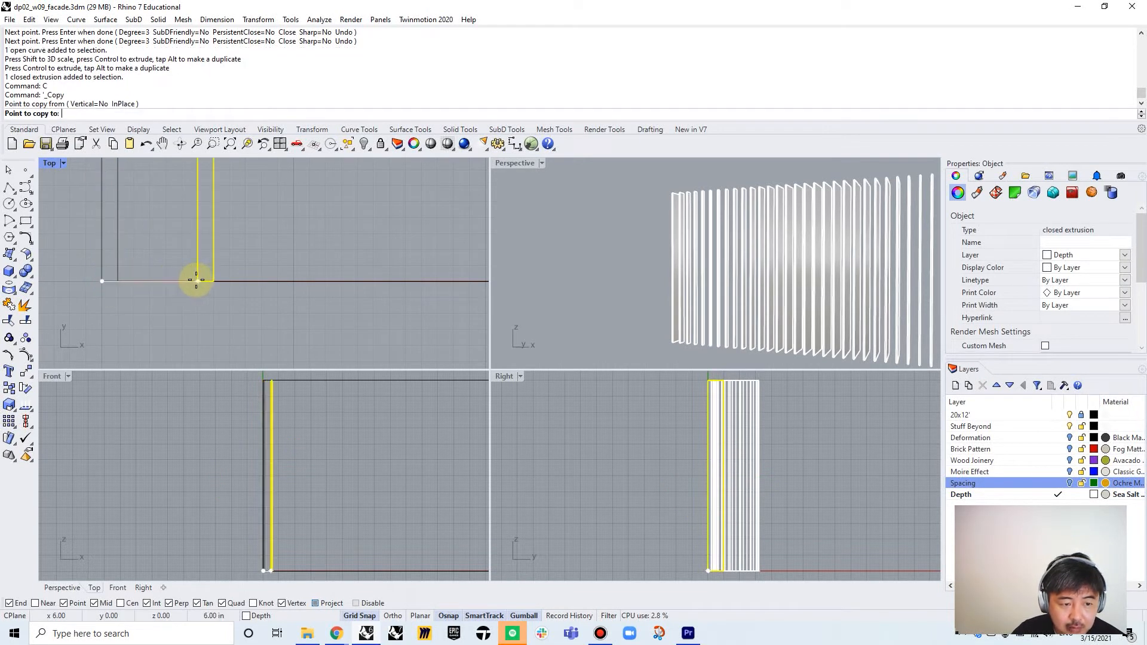
left_click(195, 280)
key("Return")
- Copy the second fin three more times along the baseline at 6-inch intervals
left_click(214, 279)
type("c")
key("Return")
left_click(118, 281)
left_click(215, 280)
left_click(308, 281)
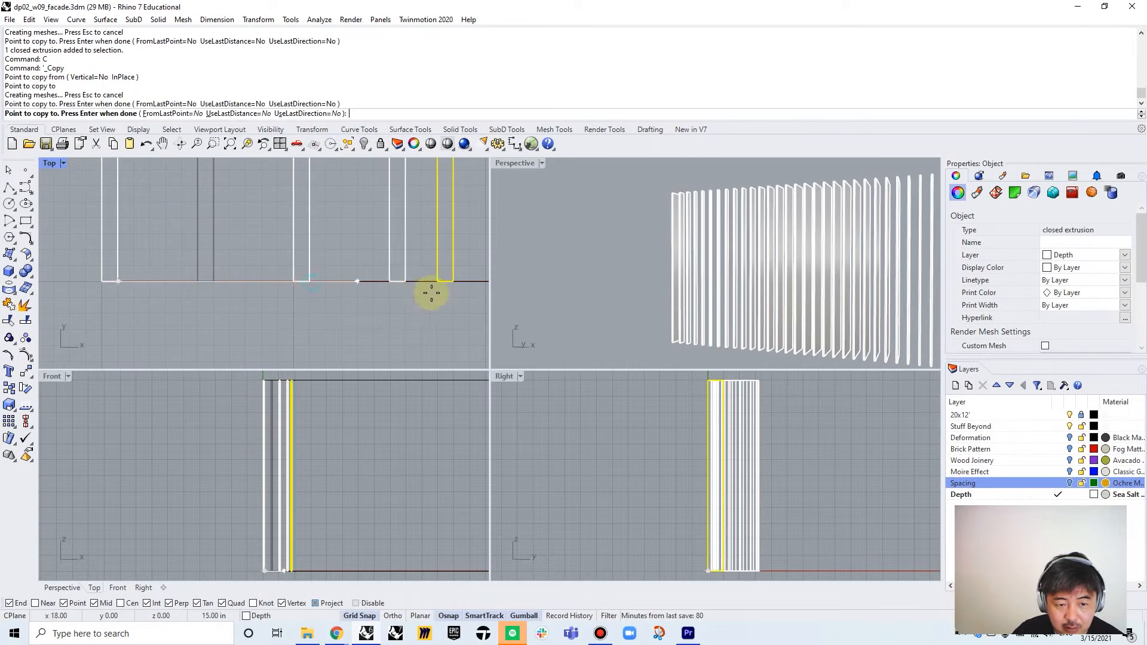
left_click(407, 282)
scroll(415, 287, "down", 8)
key("Return")
- Copy the group of four fins block after block along the baseline until the row reaches its far end
left_click_drag(467, 320, 317, 264)
type("c")
key("Return")
left_click(289, 286)
right_click_drag(449, 310, 335, 306)
left_click(345, 281)
right_click_drag(421, 295, 237, 303)
left_click(318, 288)
scroll(417, 304, "down", 8)
right_click_drag(416, 305, 245, 311)
left_click(316, 297)
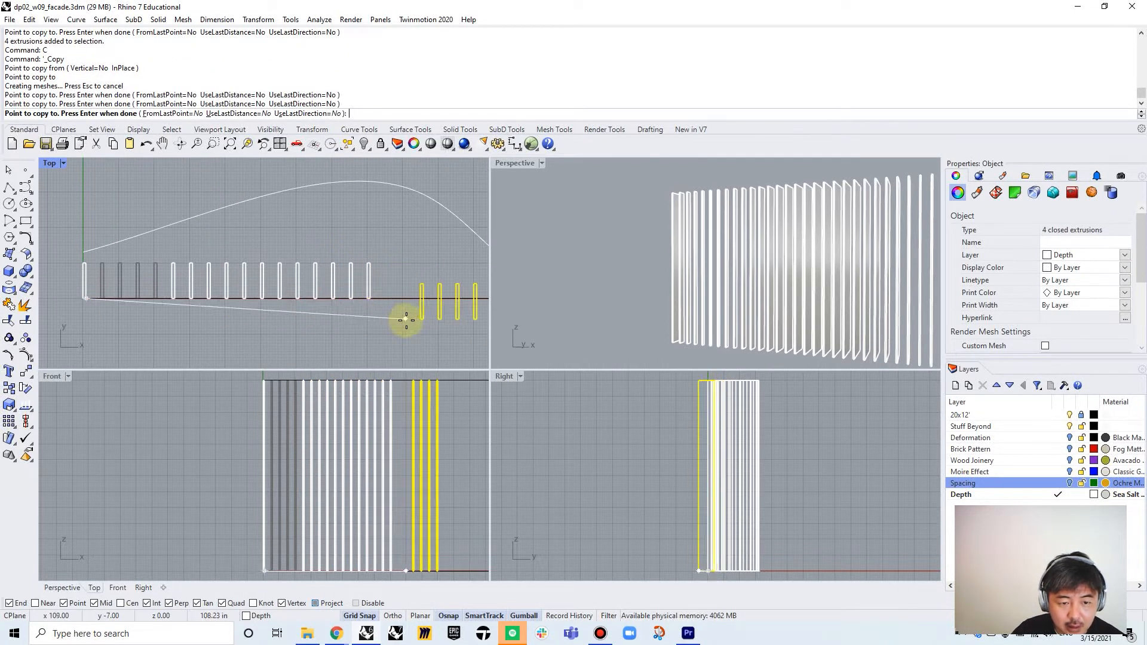
left_click(376, 303)
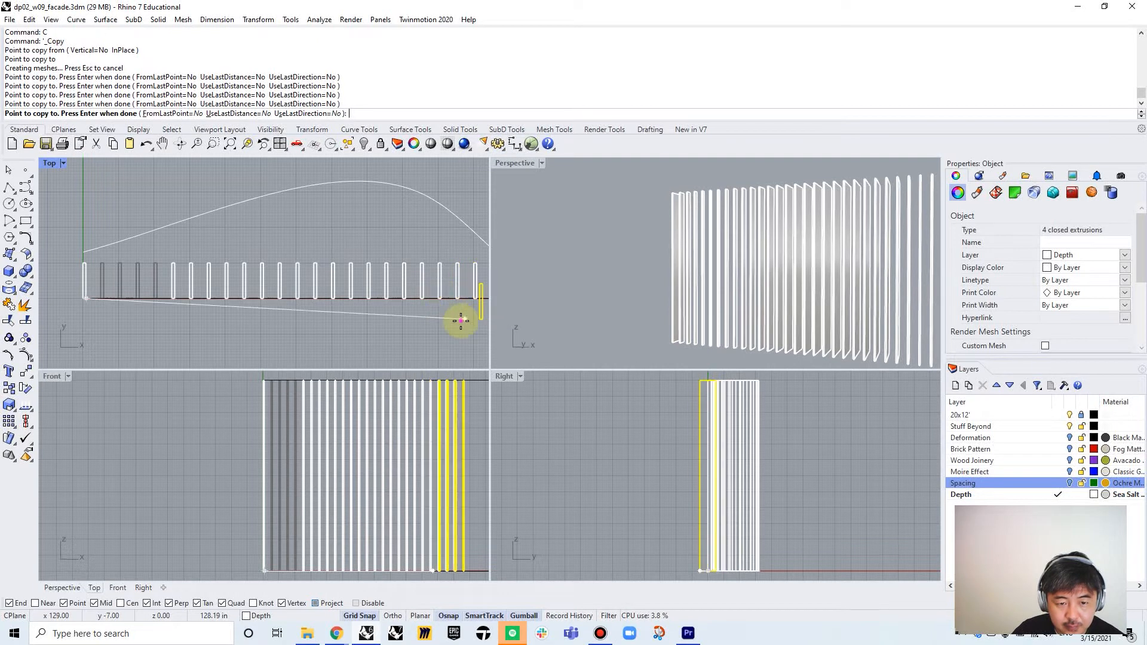
right_click_drag(464, 320, 299, 315)
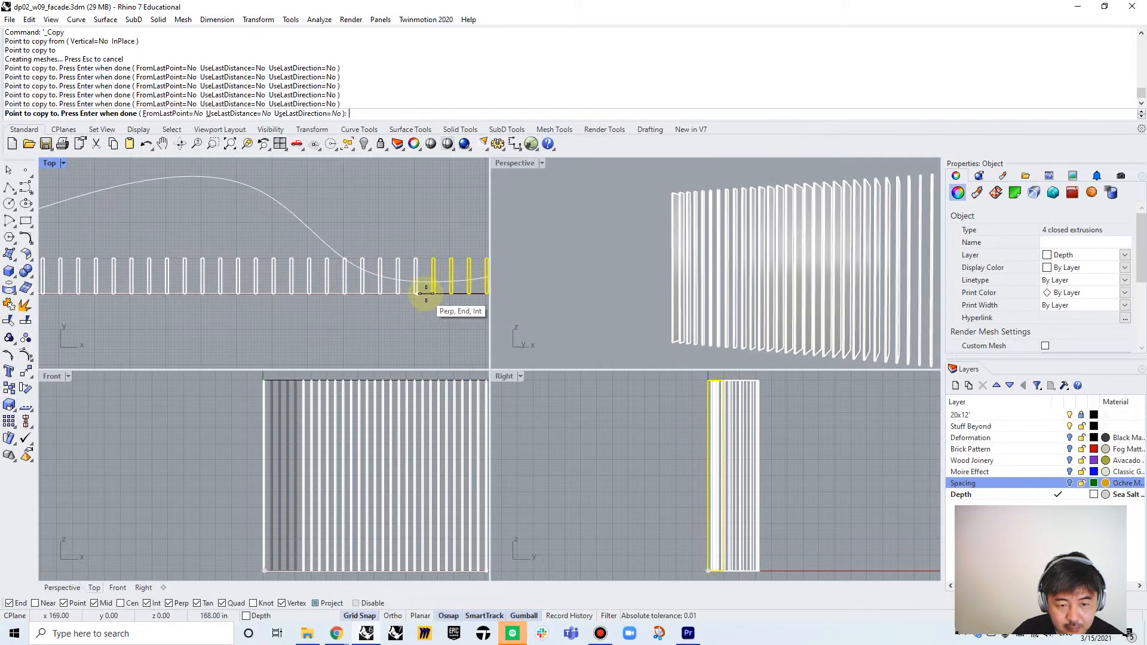
right_click_drag(426, 294, 256, 313)
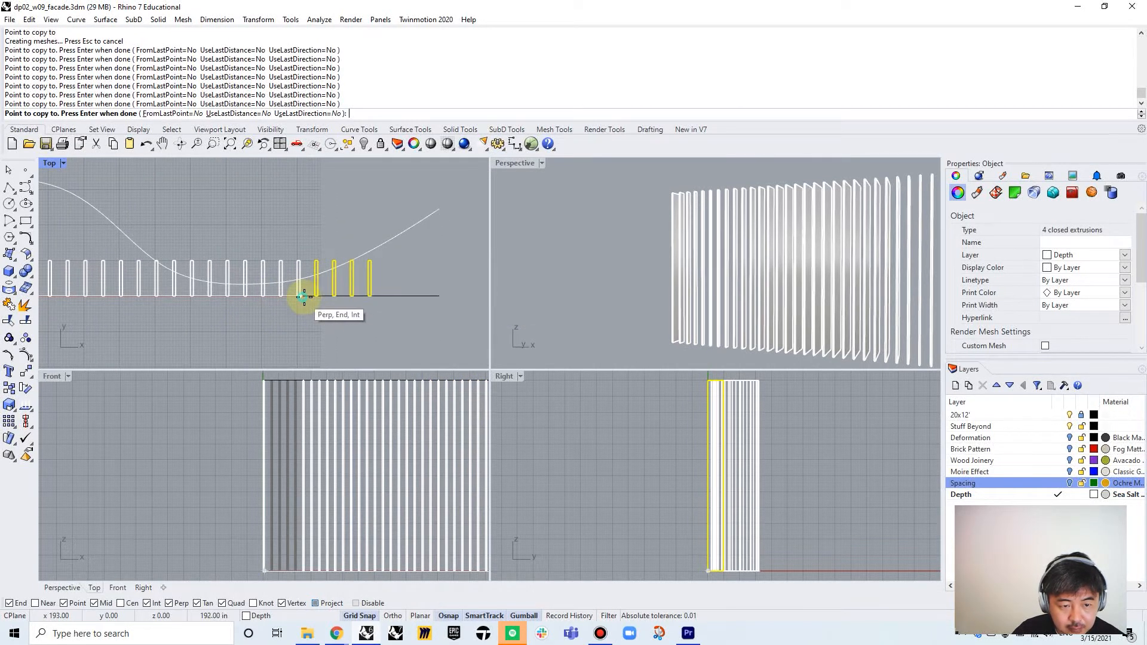
left_click(376, 296)
key("Return")
key("Escape")
- Stretch the first fin's depth with Scale1D from the baseline until its end meets the wavy curve
scroll(239, 298, "up", 5)
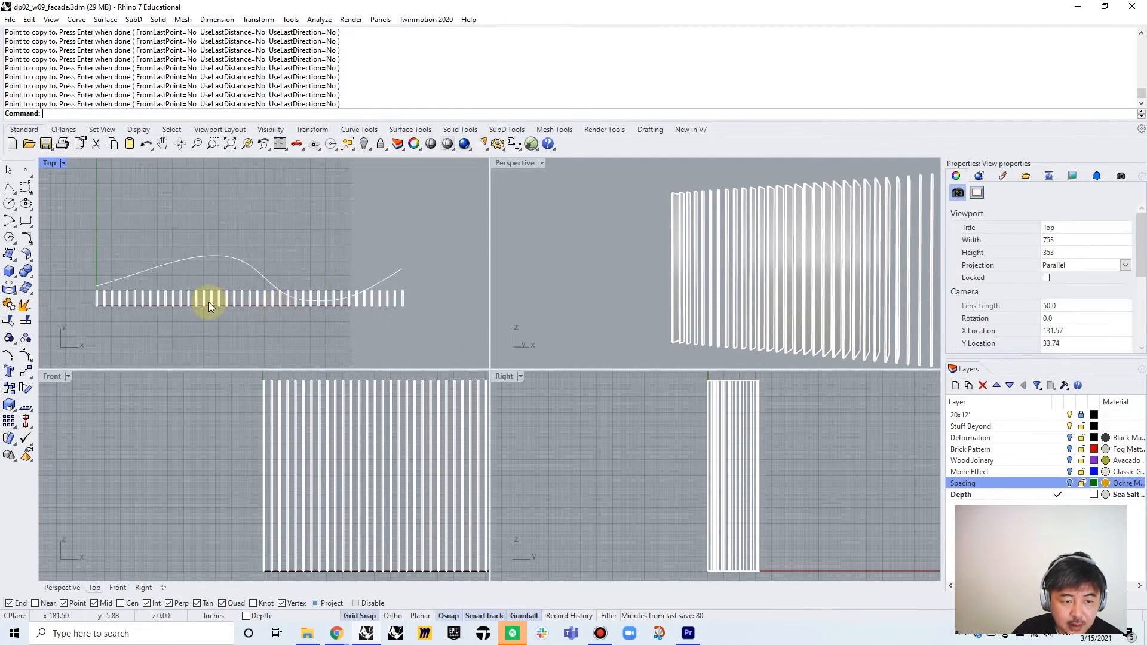
left_click(234, 304)
scroll(227, 320, "down", 2)
type("ss")
key("Return")
left_click(252, 324)
left_click(251, 242)
left_click(254, 216)
- Stretch the second fin's depth from the baseline to the curve with Scale1D
left_click(294, 297)
type("ss")
key("Return")
left_click(296, 323)
left_click(297, 243)
left_click(289, 214)
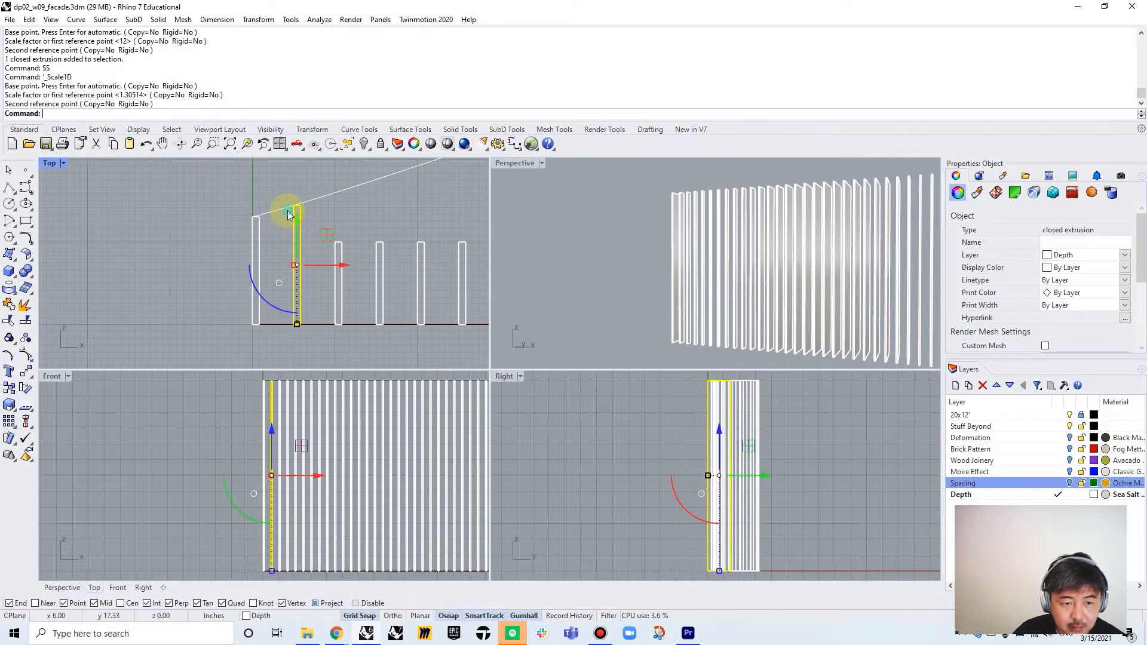
- Enlarge the Top view and stretch the third and fourth fins' depth to the curve with Scale1D
double_click(48, 163)
scroll(472, 323, "down", 3)
left_click(445, 370)
type("ss")
key("Return")
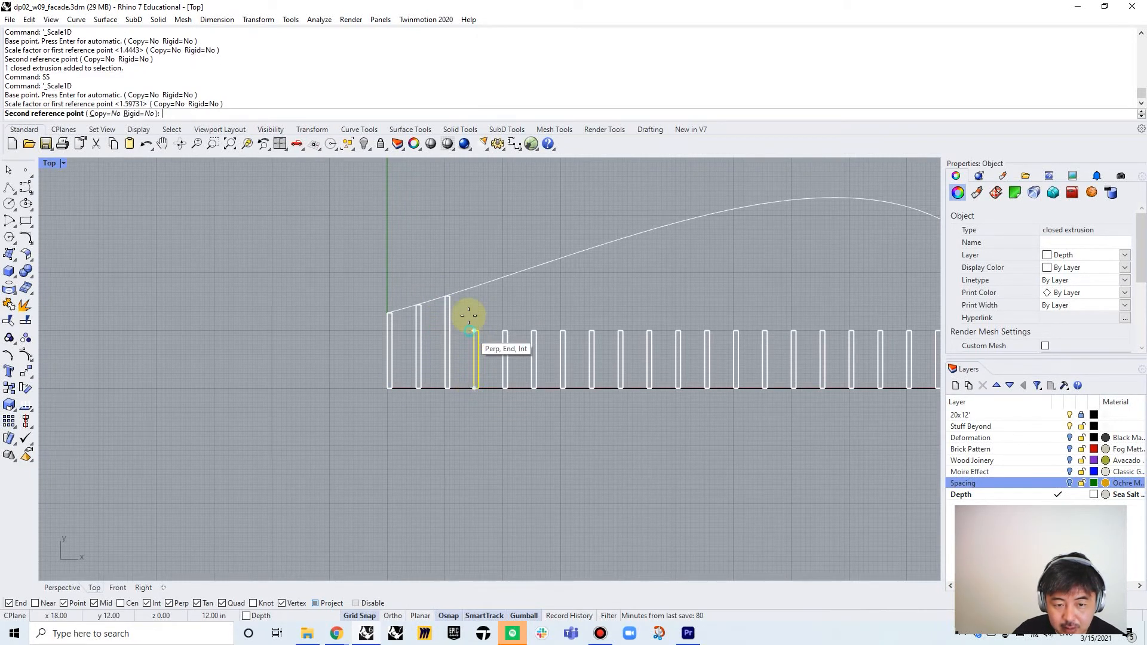
left_click(520, 285)
- Stretch the fifth through ninth fins one by one from the baseline to the rising curve
left_click(502, 376)
type("ss")
key("Return")
left_click(502, 388)
left_click(502, 330)
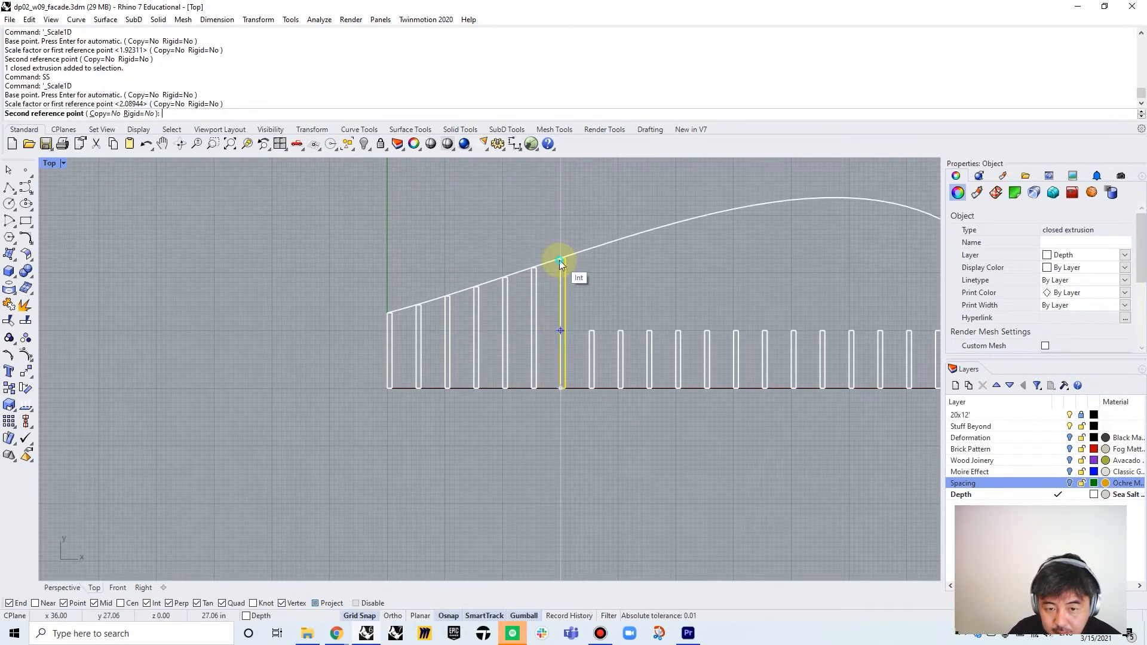
left_click(614, 248)
- Stretch the tenth through twelfth fins from the baseline to the curve with Scale1D
scroll(540, 373, "up", 3)
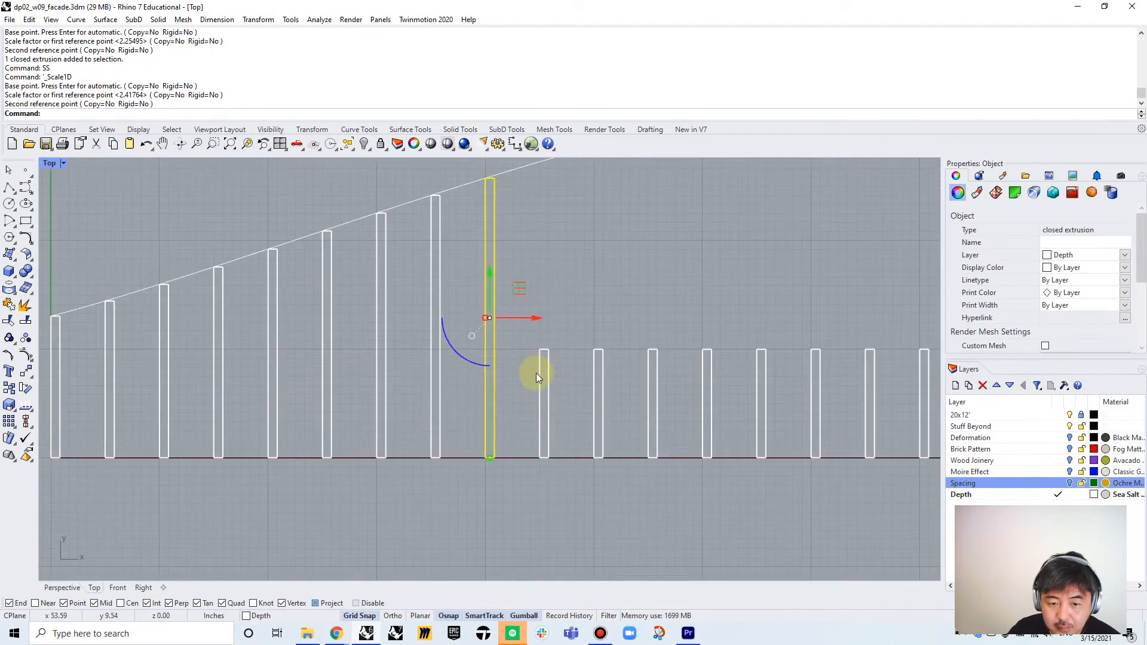
left_click(541, 349)
left_click(543, 162)
right_click_drag(531, 184, 524, 271)
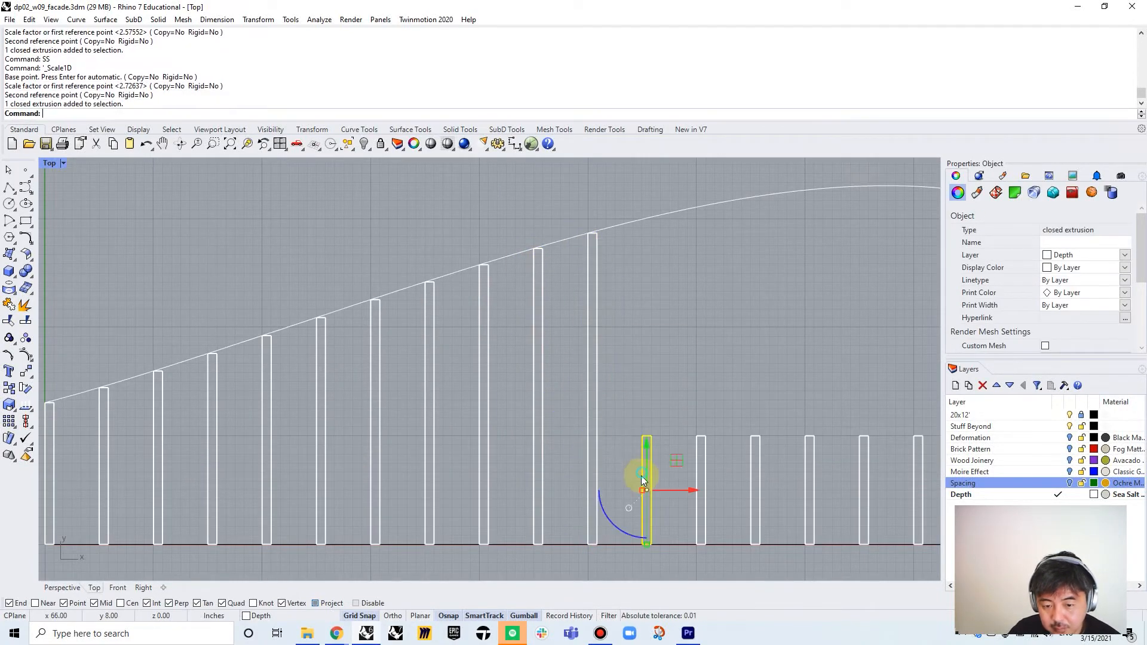
left_click(642, 218)
- Stretch the thirteenth through eighteenth fins from the baseline to the curve around its crest
left_click(585, 447)
type("ss")
key("Return")
left_click(588, 486)
left_click(588, 379)
left_click(567, 276)
left_click(539, 456)
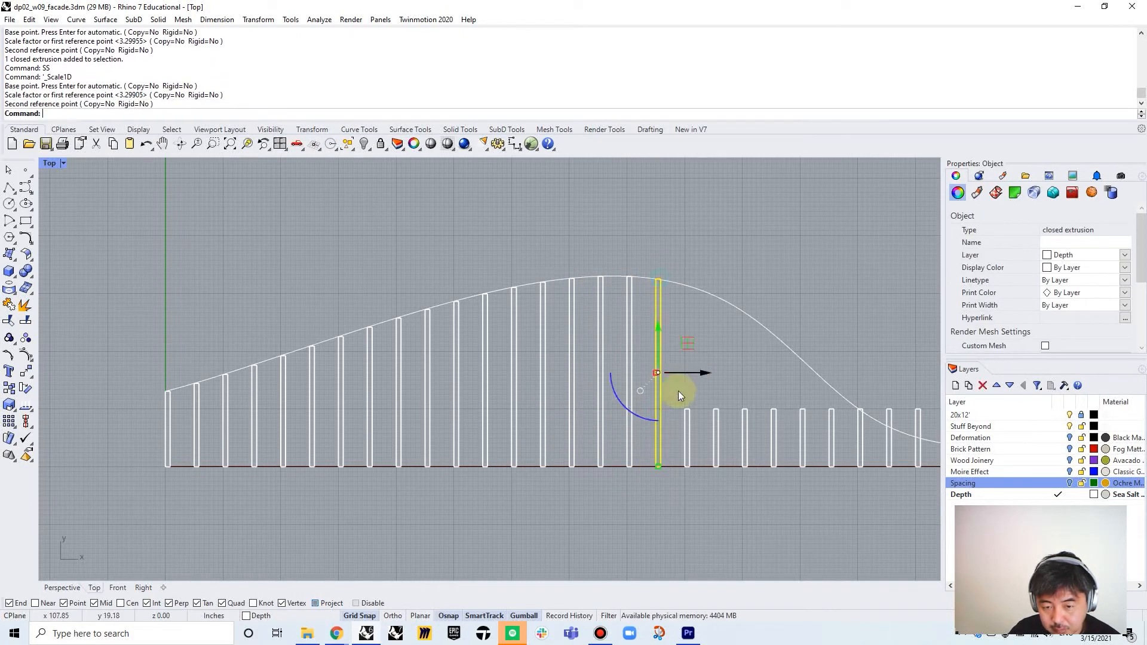
- Stretch the nineteenth and twentieth fins to the curve just past its crest with Scale1D
left_click(684, 410)
left_click(685, 284)
left_click(712, 451)
type("ss")
key("Return")
left_click(711, 296)
- Stretch the twenty-first through twenty-third fins from the baseline to the descending part of the curve
right_click_drag(740, 427, 585, 412)
left_click(587, 436)
type("ss")
key("Return")
left_click(583, 452)
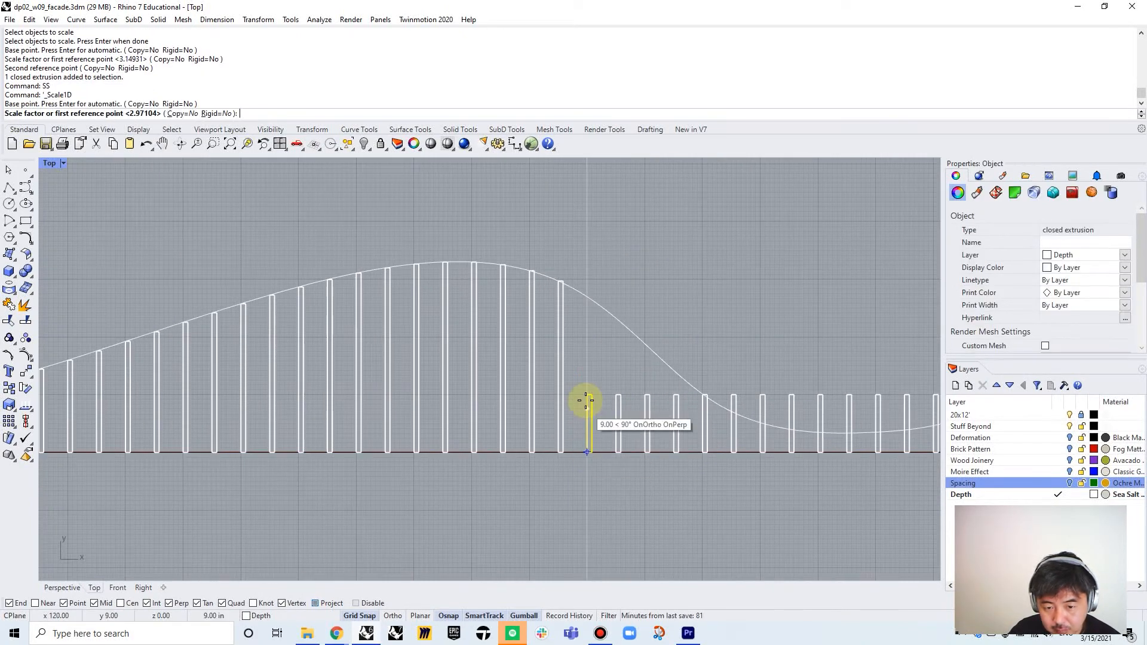
left_click(643, 453)
left_click(644, 395)
left_click(644, 345)
- Stretch the twenty-fourth fin's depth from the baseline to the descending curve with Scale1D
right_click_drag(652, 421, 591, 427)
scroll(579, 435, "up", 6)
left_click(582, 434)
type("ss")
left_click(580, 469)
- Shorten the twenty-sixth fin with Scale1D so its end drops to the curve
left_click(684, 404)
type("ss")
left_click(689, 407)
key("space")
left_click(688, 469)
left_click(689, 360)
left_click(689, 392)
- Shorten the twenty-seventh through thirtieth fins to the curve along its dip with Scale1D
left_click(743, 399)
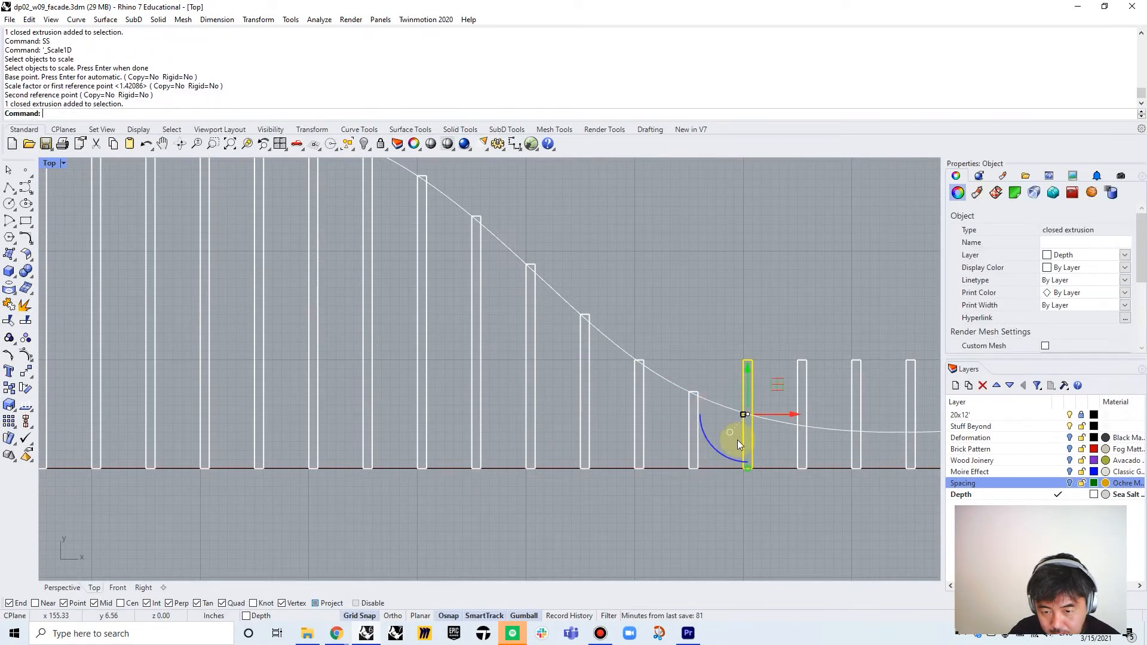
left_click(547, 441)
left_click(549, 333)
left_click(548, 398)
left_click(602, 421)
type("ss")
left_click(602, 441)
left_click(602, 334)
left_click(602, 405)
- Shorten the fins through the bottom of the dip to the curve with Scale1D, measured from the baseline
left_click(712, 434)
type("ss")
left_click(711, 442)
left_click(712, 333)
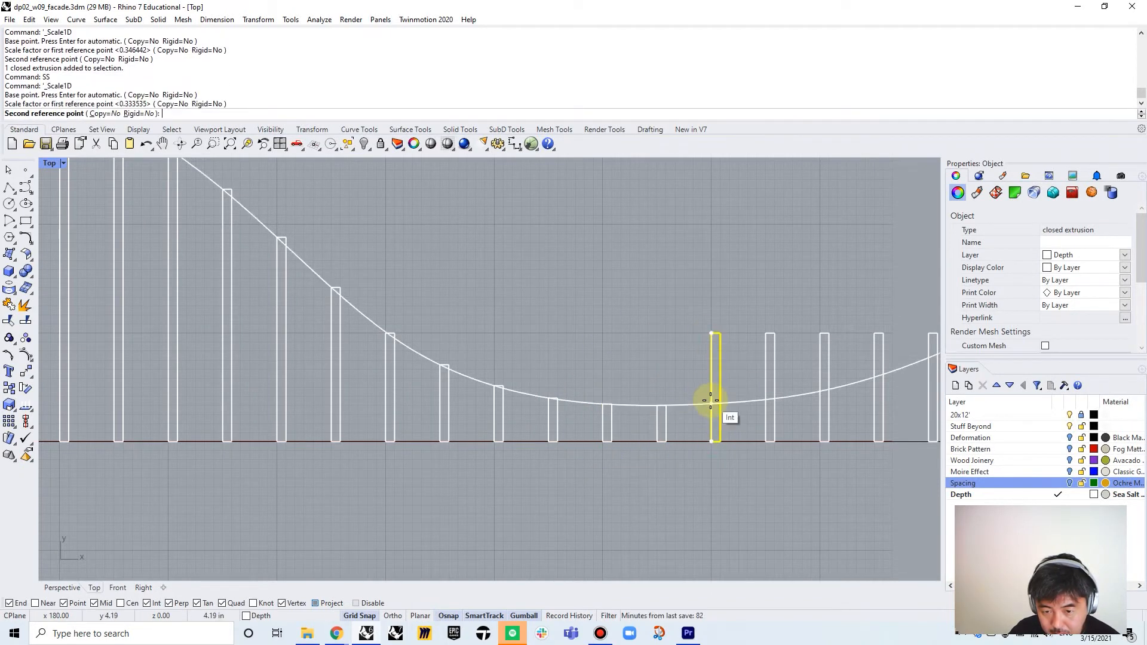
left_click(711, 403)
- Shorten the next fin past the dip's lowest point to the curve with Scale1D
right_click_drag(750, 422, 594, 417)
scroll(601, 427, "up", 6)
left_click(602, 428)
left_click(705, 234)
left_click(704, 342)
- Shorten the following fin on the gently rising part of the curve with Scale1D so its end meets the curve
right_click_drag(793, 384, 607, 374)
left_click(621, 382)
type("ss")
left_click(621, 427)
left_click(621, 223)
left_click(621, 306)
- Fit the fin whose end already nearly reaches the rising curve to its exact intersection with Scale1D
right_click_drag(818, 378, 588, 381)
left_click(595, 391)
type("ss")
left_click(594, 429)
left_click(595, 226)
scroll(599, 227, "up", 8)
left_click(586, 229)
- Stretch the next fins along the rising curve from the baseline to the curve with Scale1D
scroll(586, 238, "down", 10)
type("ss")
left_click(703, 347)
left_click(702, 413)
left_click(702, 249)
left_click(704, 164)
scroll(708, 180, "down", 8)
left_click(672, 352)
type("ss")
left_click(673, 261)
- Stretch the last two fins of the row up to the rising end of the curve with Scale1D
left_click(708, 358)
type("ss")
left_click(708, 392)
left_click(708, 320)
left_click(708, 240)
left_click(744, 358)
type("ss")
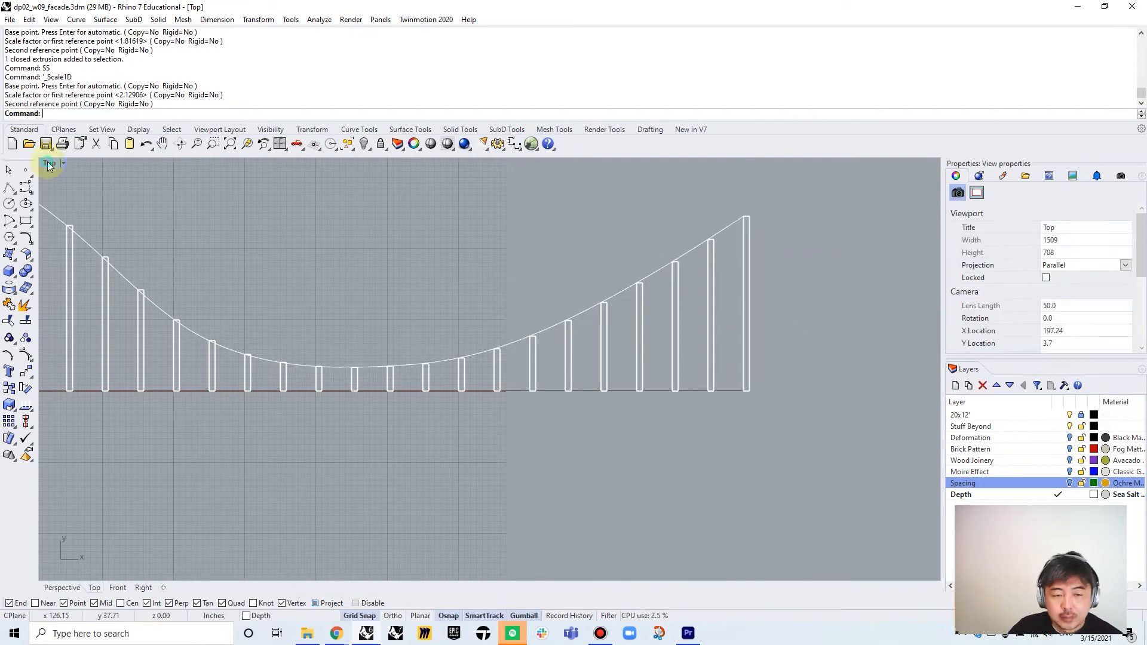
- Set the Perspective view to Rendered display, maximize it, and orbit to examine the fin facade from the front
double_click(49, 164)
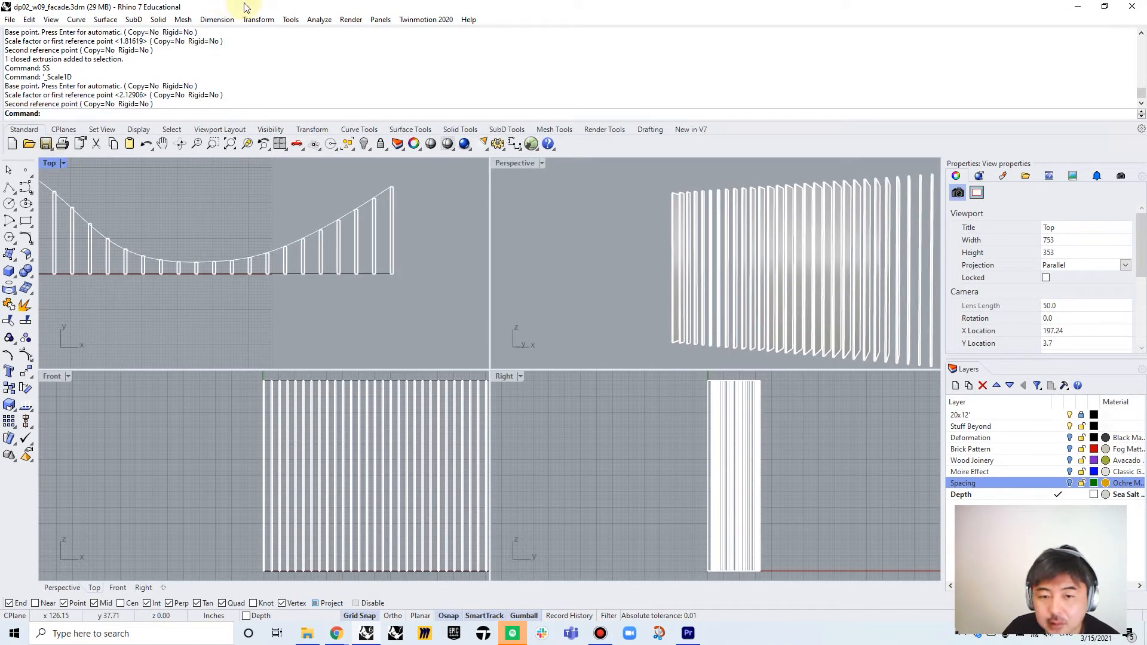
left_click(521, 168)
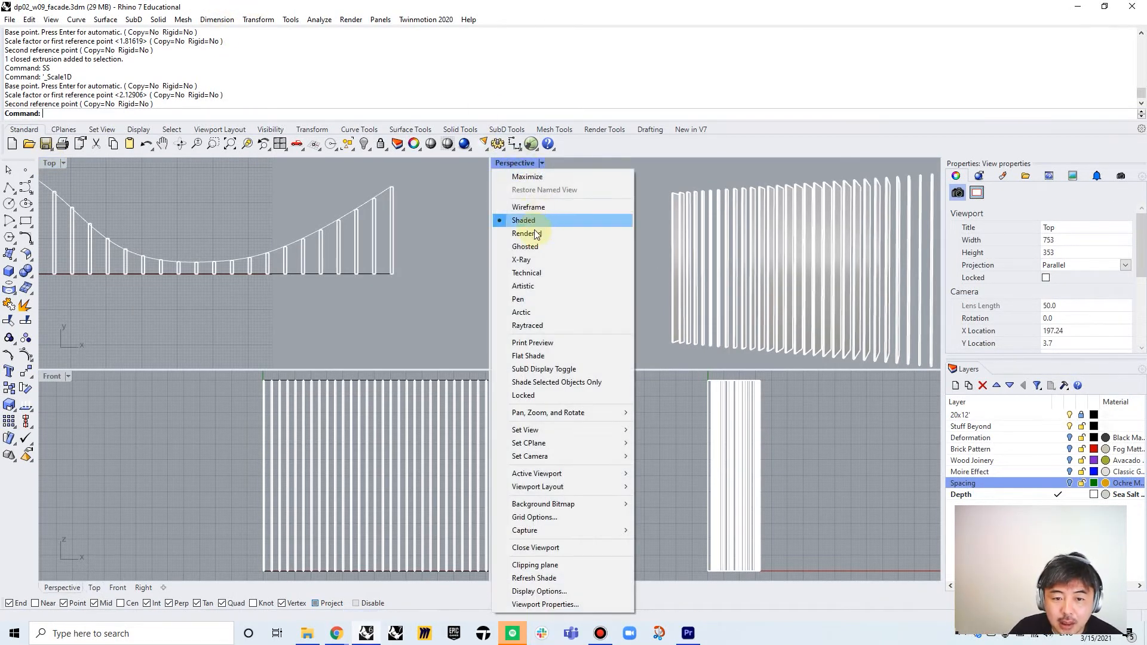
left_click(537, 232)
double_click(516, 164)
right_click_drag(575, 269, 565, 406)
scroll(576, 411, "down", 3)
right_click_drag(660, 426, 561, 411)
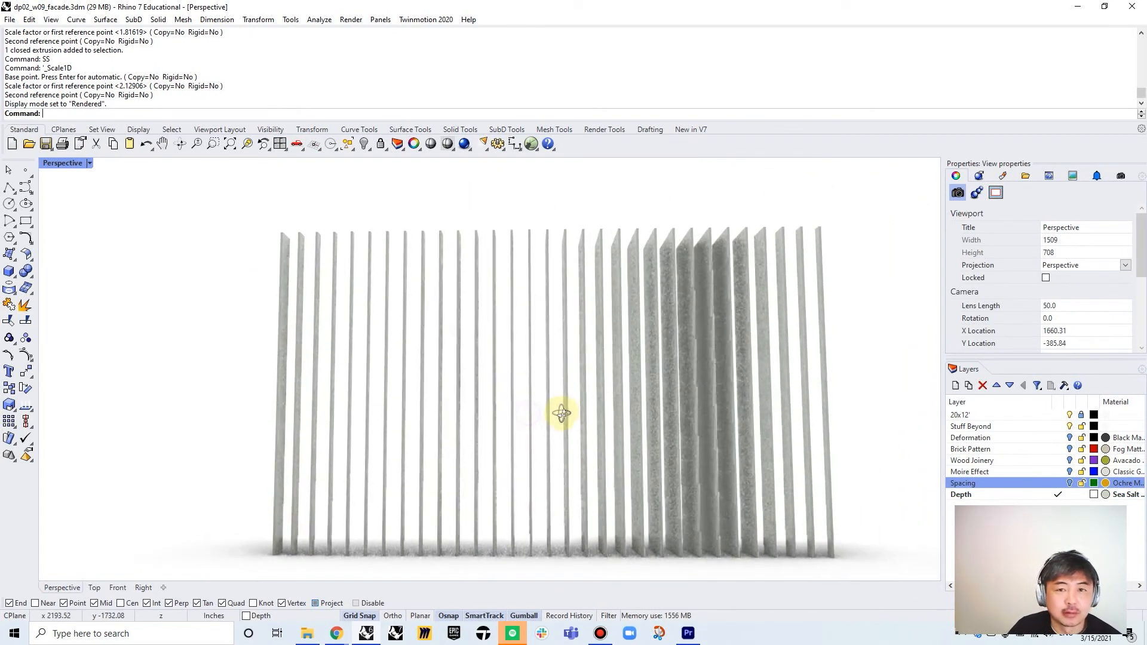